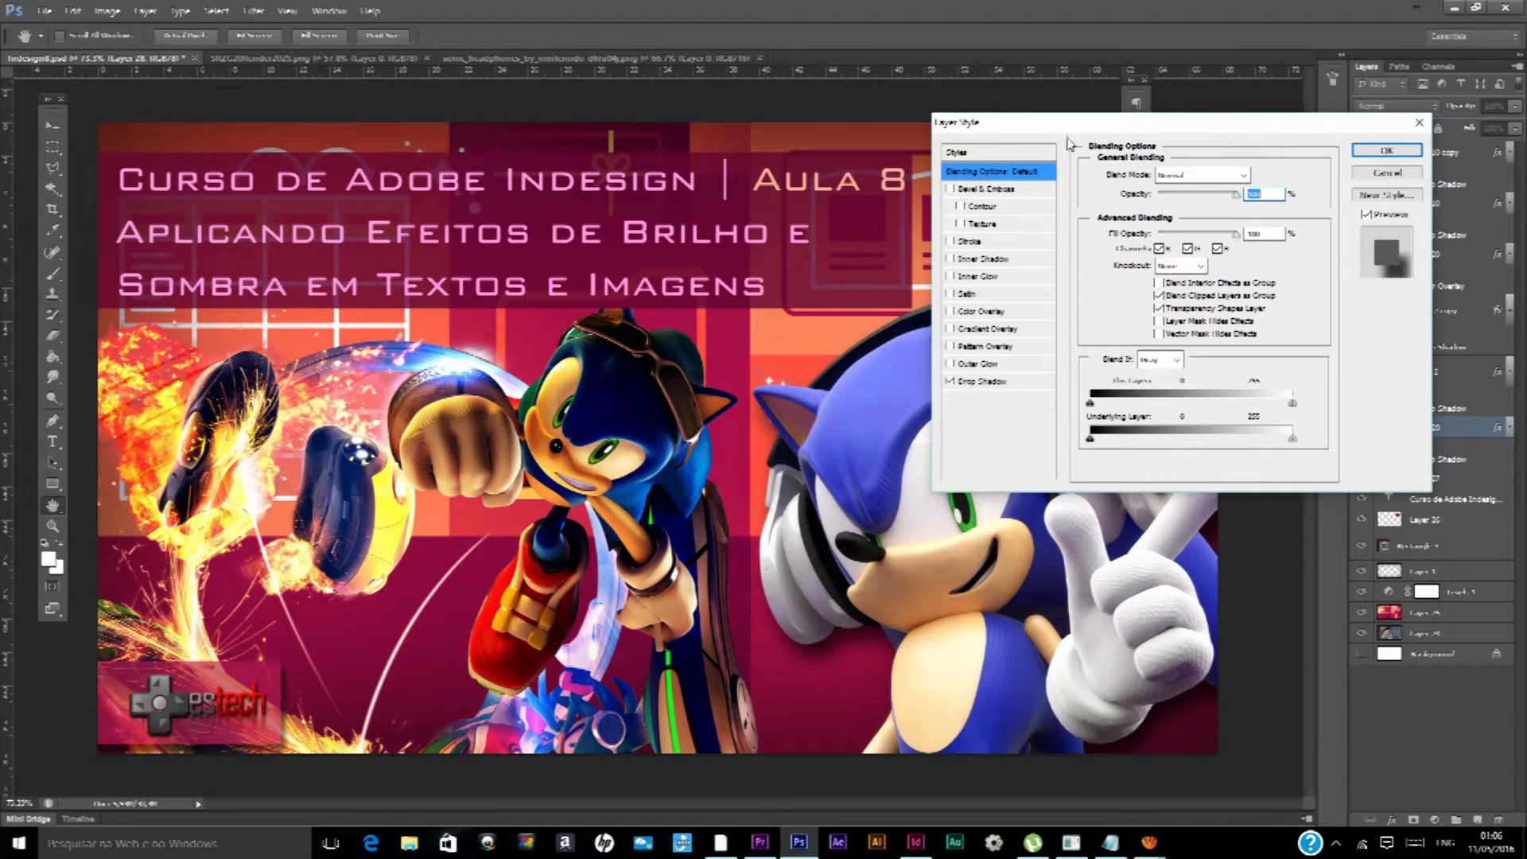
Compare the headphone Sonic layer with and without its drop shadow, and examine the Drop Shadow settings without changing them
click(1386, 151)
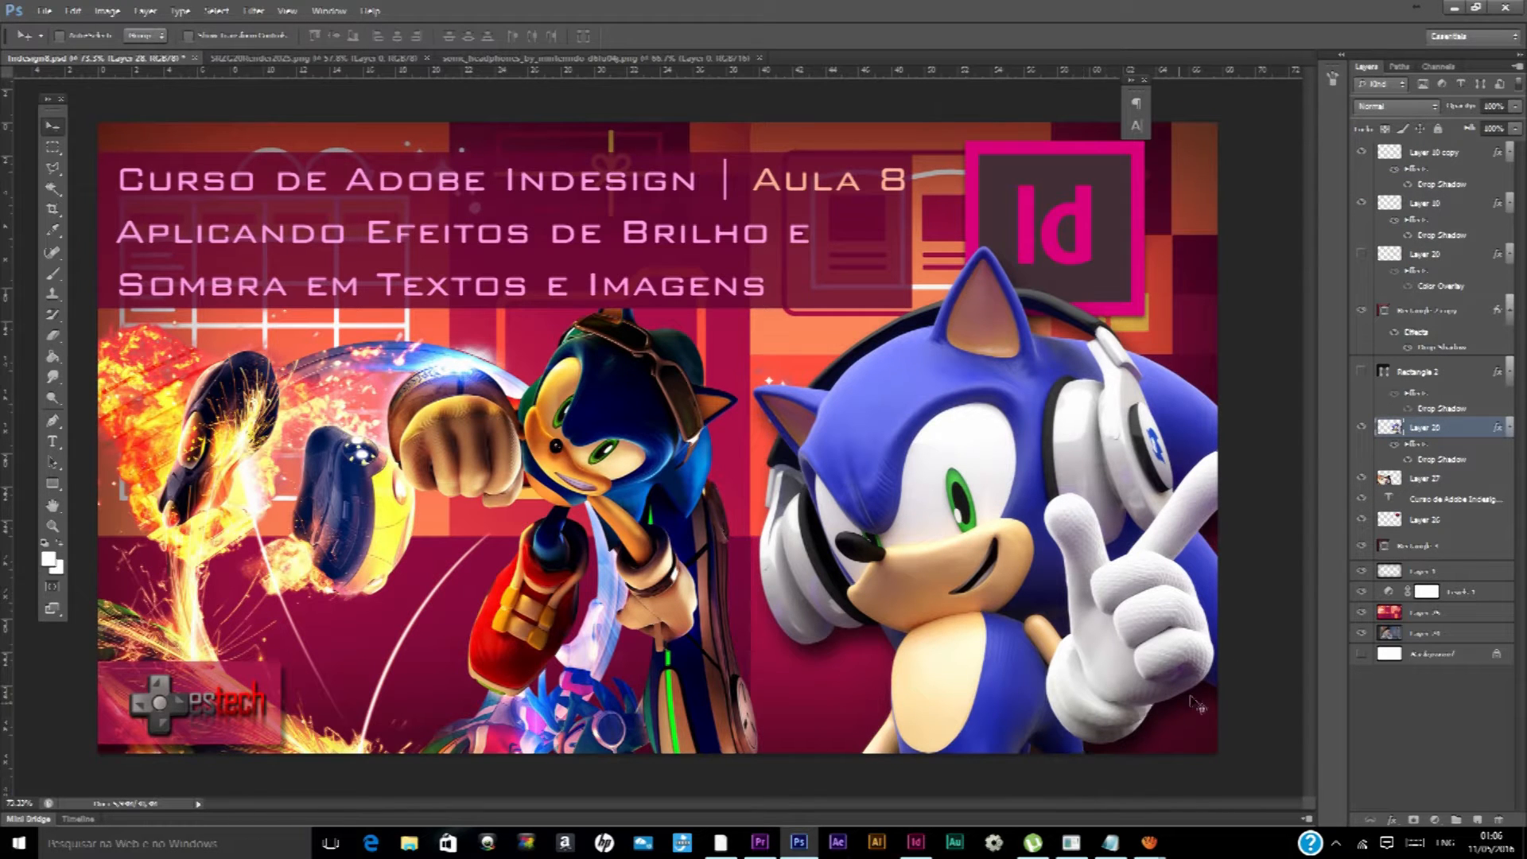
right_click(1434, 432)
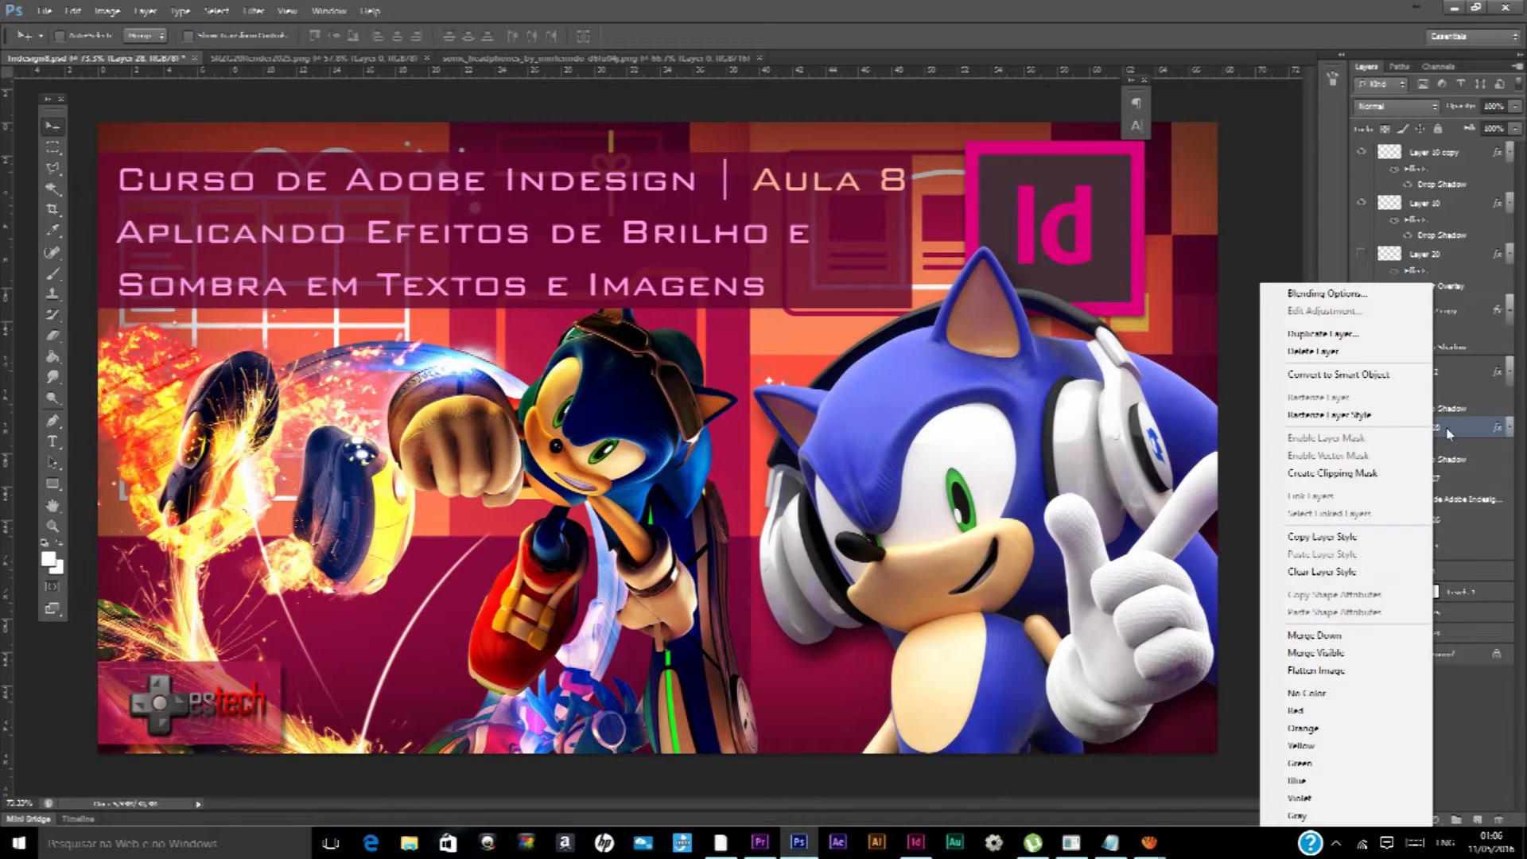
click(1321, 294)
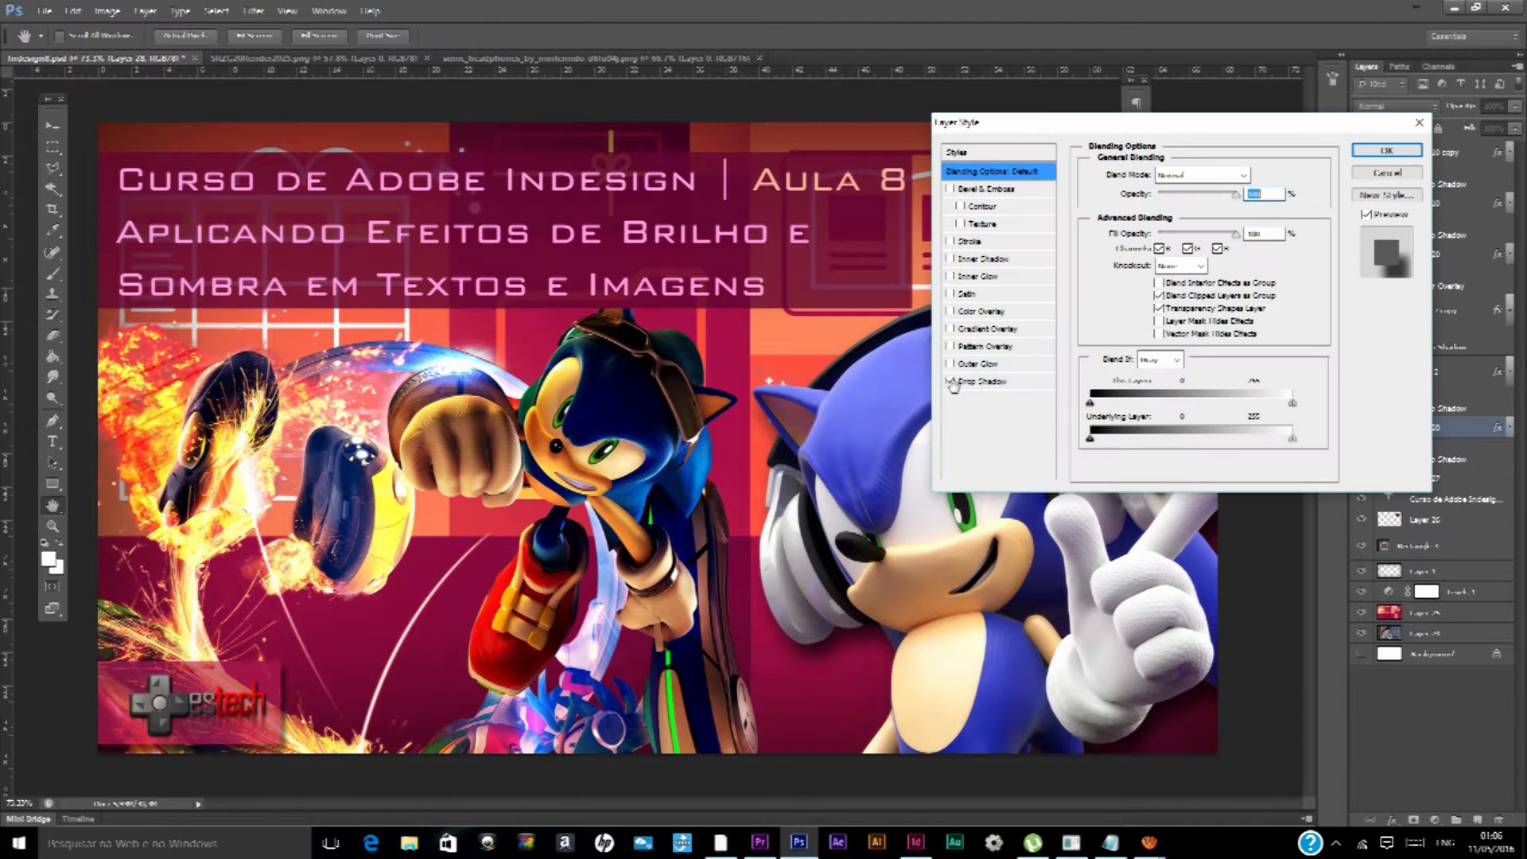
click(949, 381)
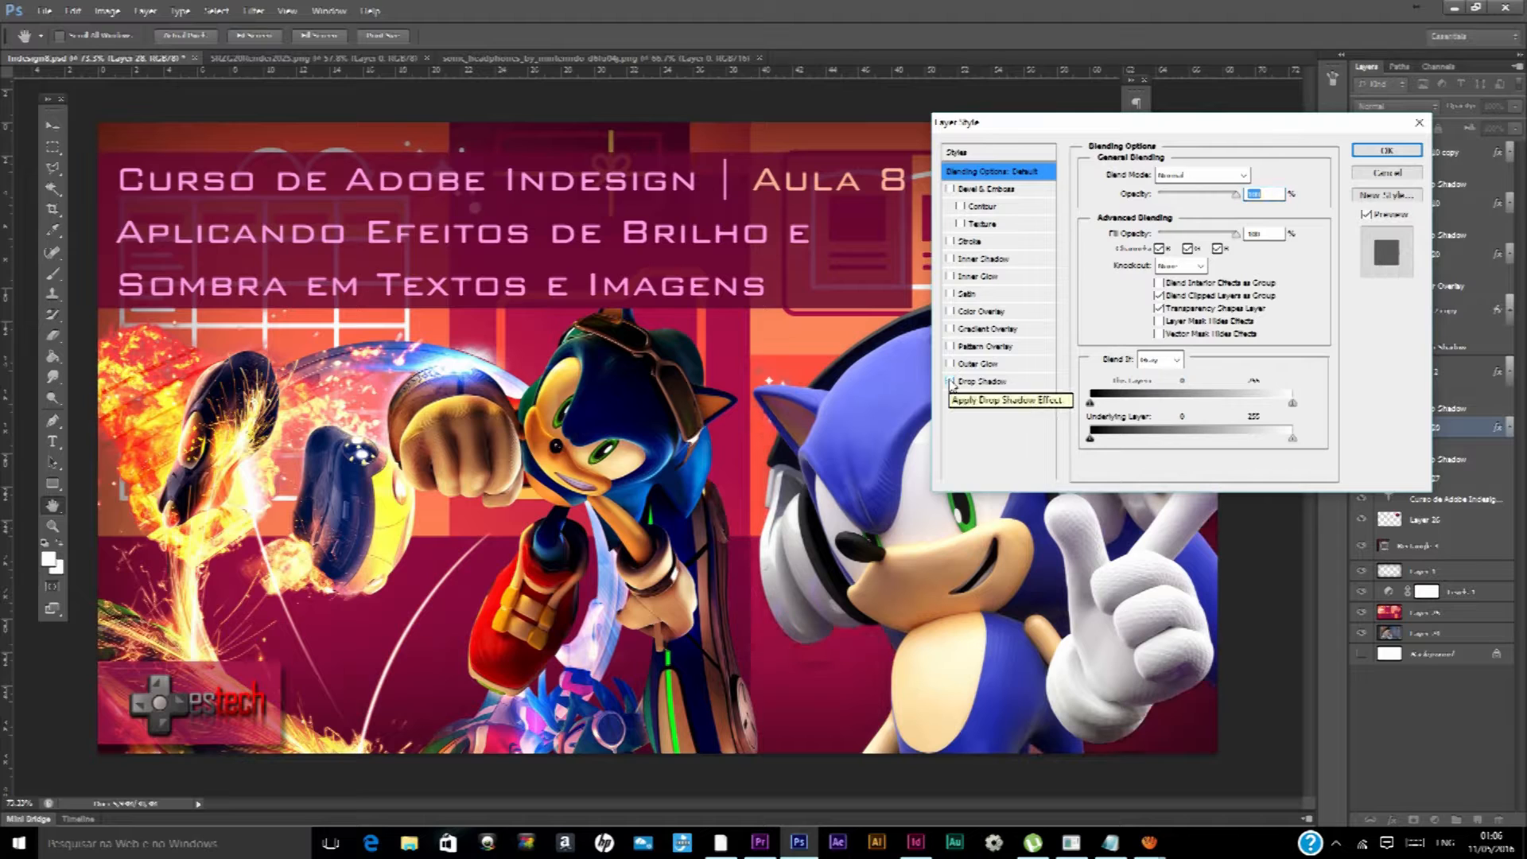
click(949, 381)
click(949, 381)
click(986, 382)
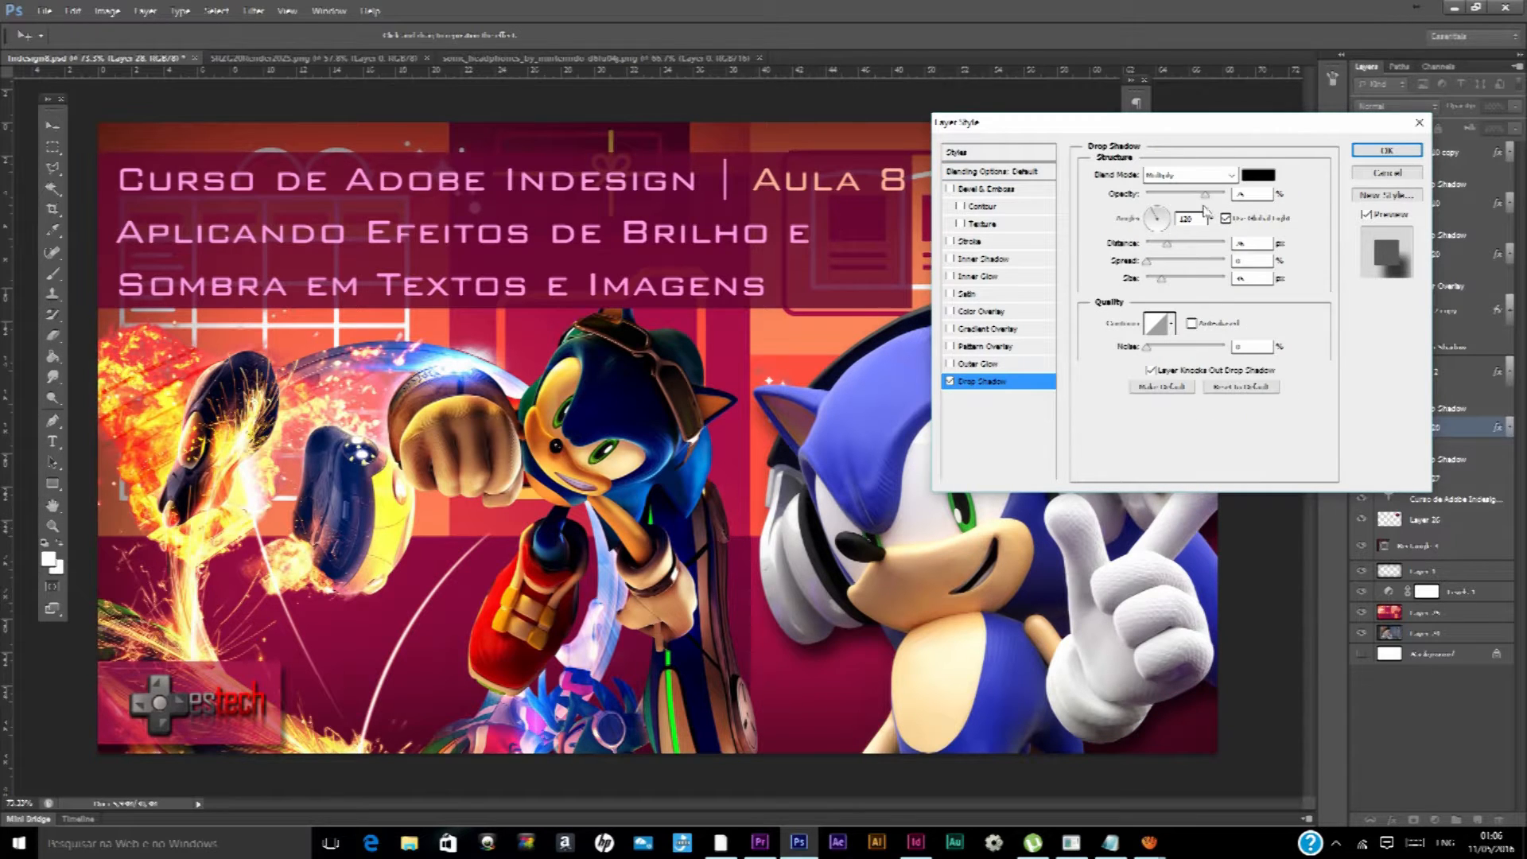
click(1388, 175)
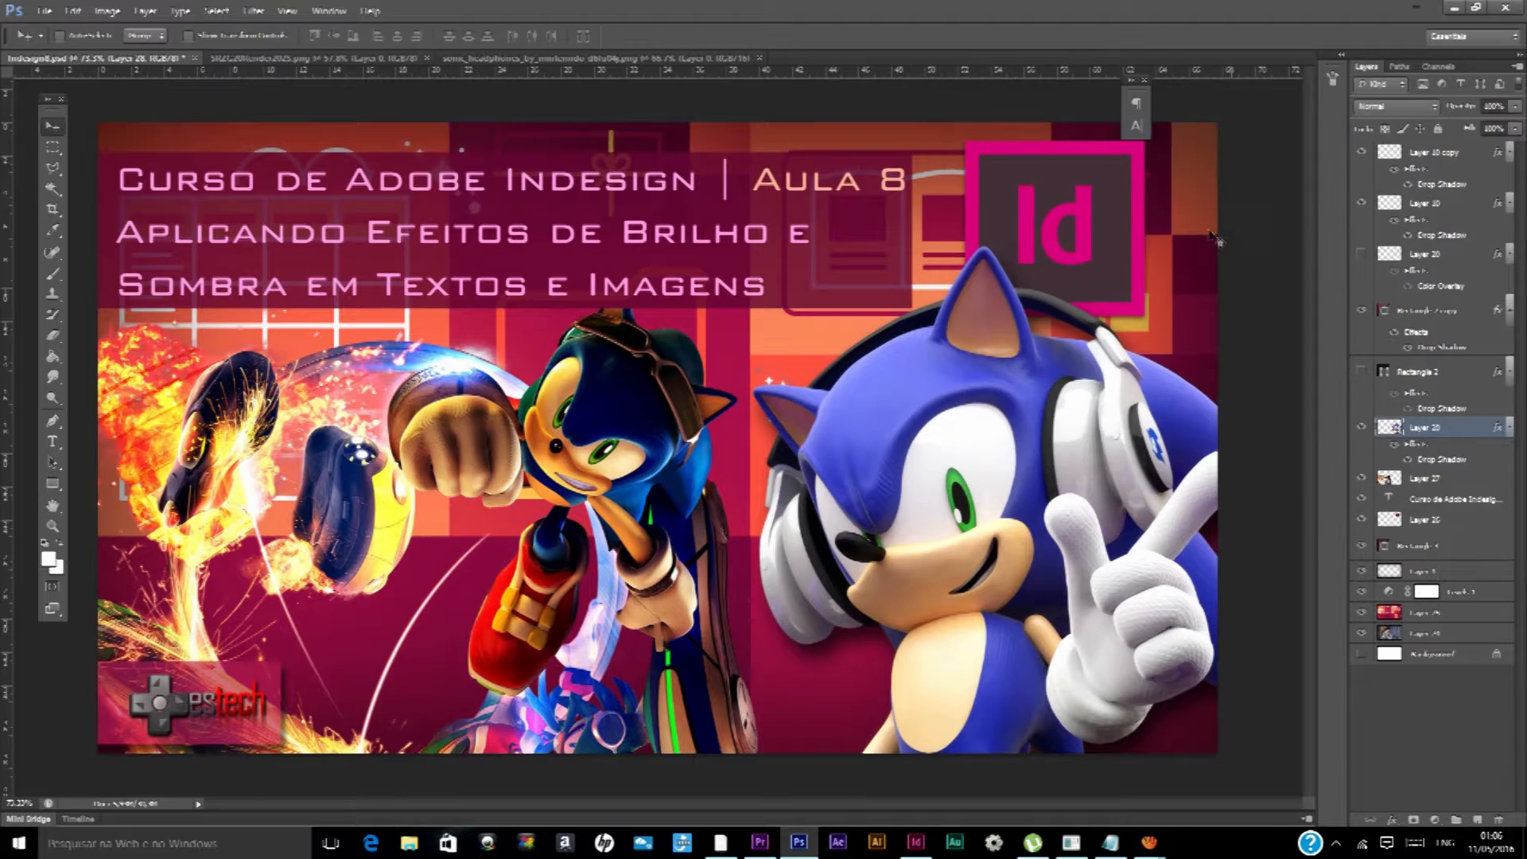
Switch to the blank untitled document in Adobe InDesign
key(ctrl+minus)
scroll(816, 426, up, 5)
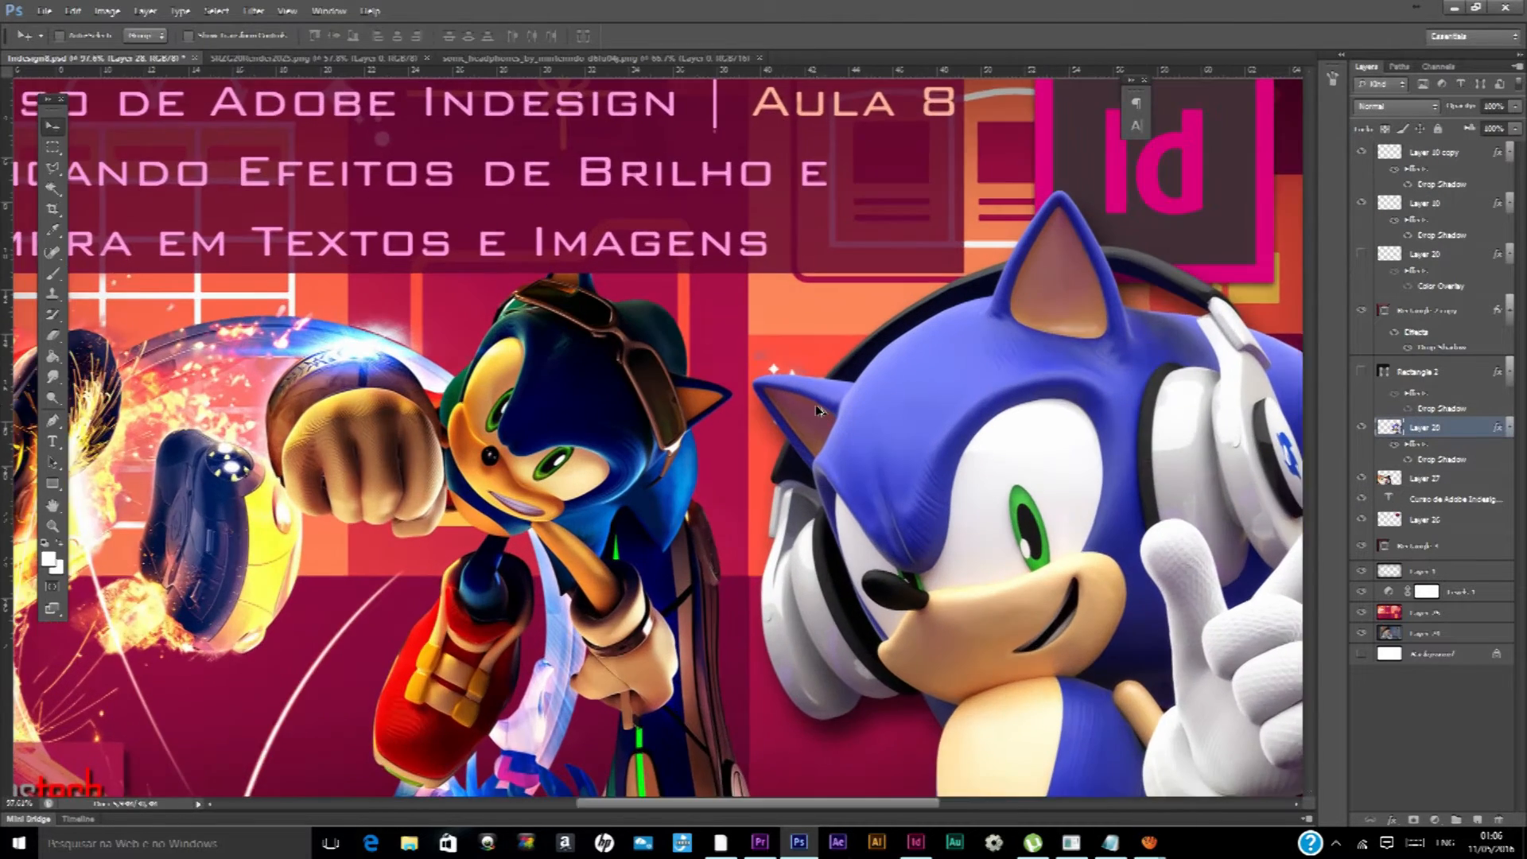
scroll(755, 412, down, 4)
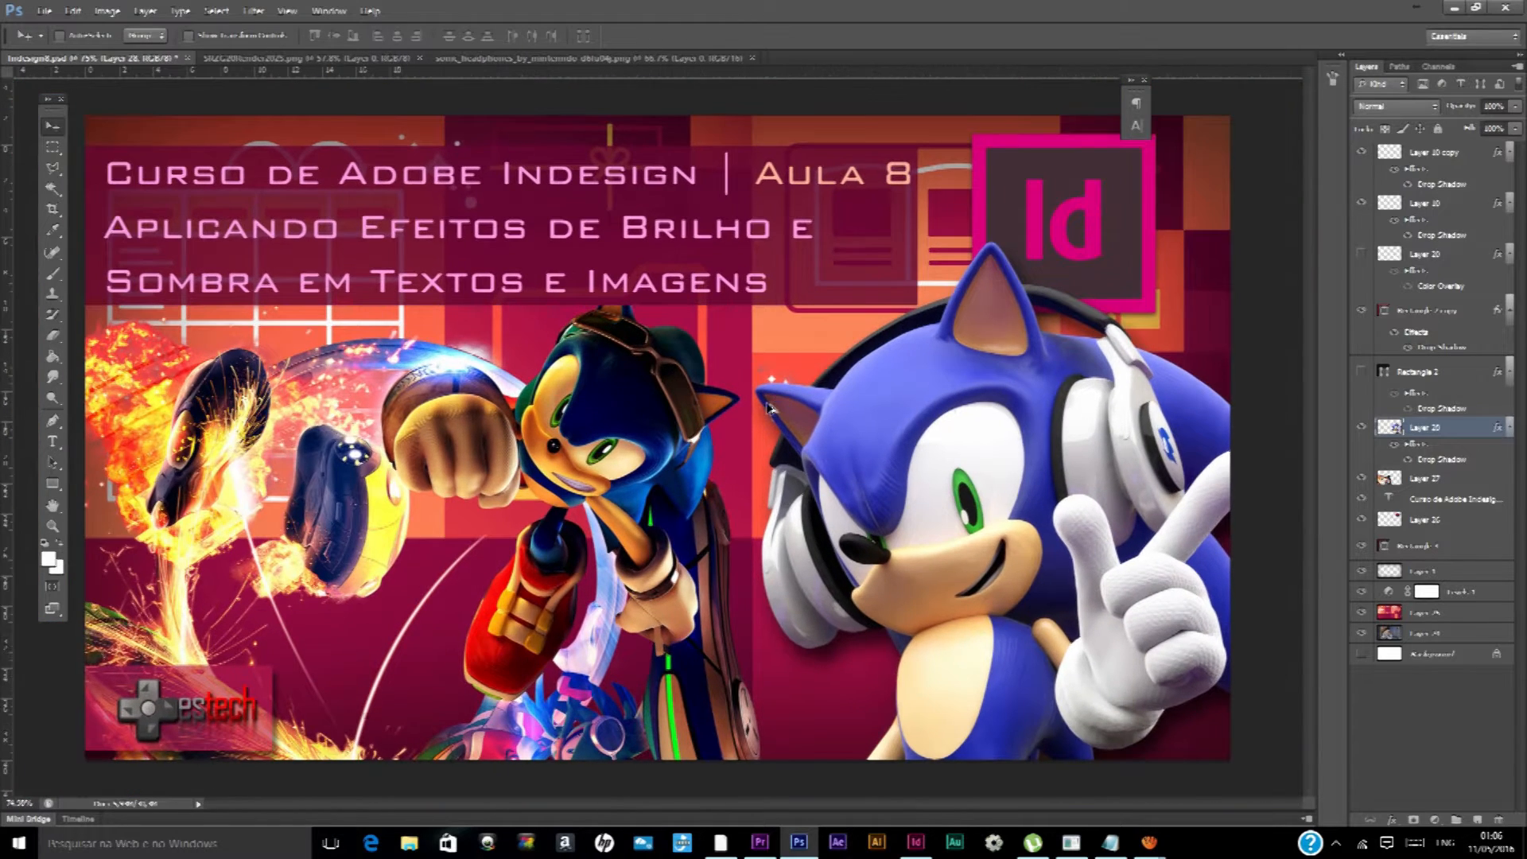
click(765, 848)
click(799, 843)
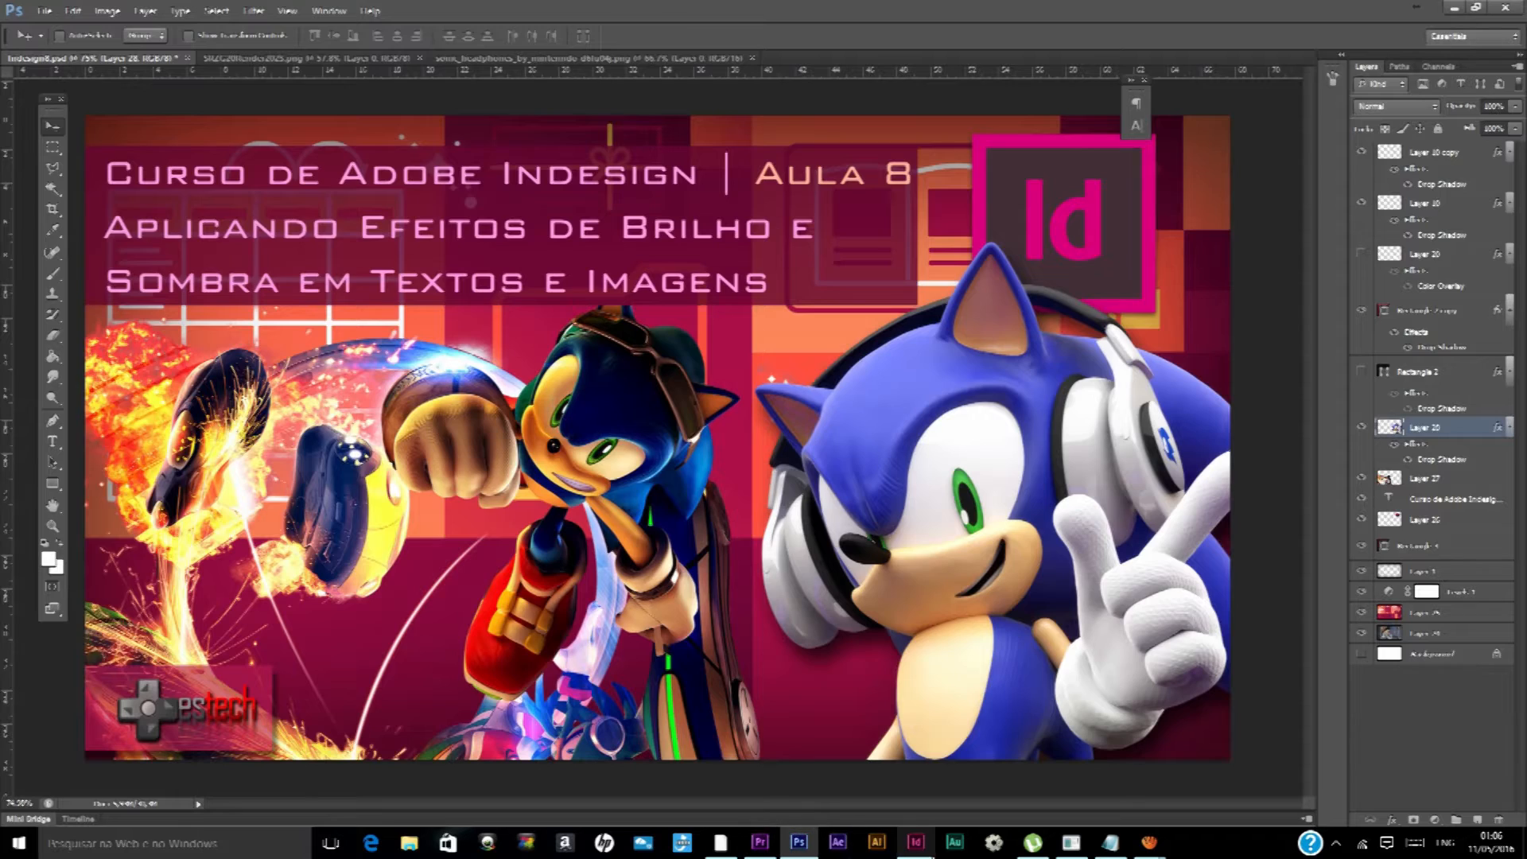
click(915, 843)
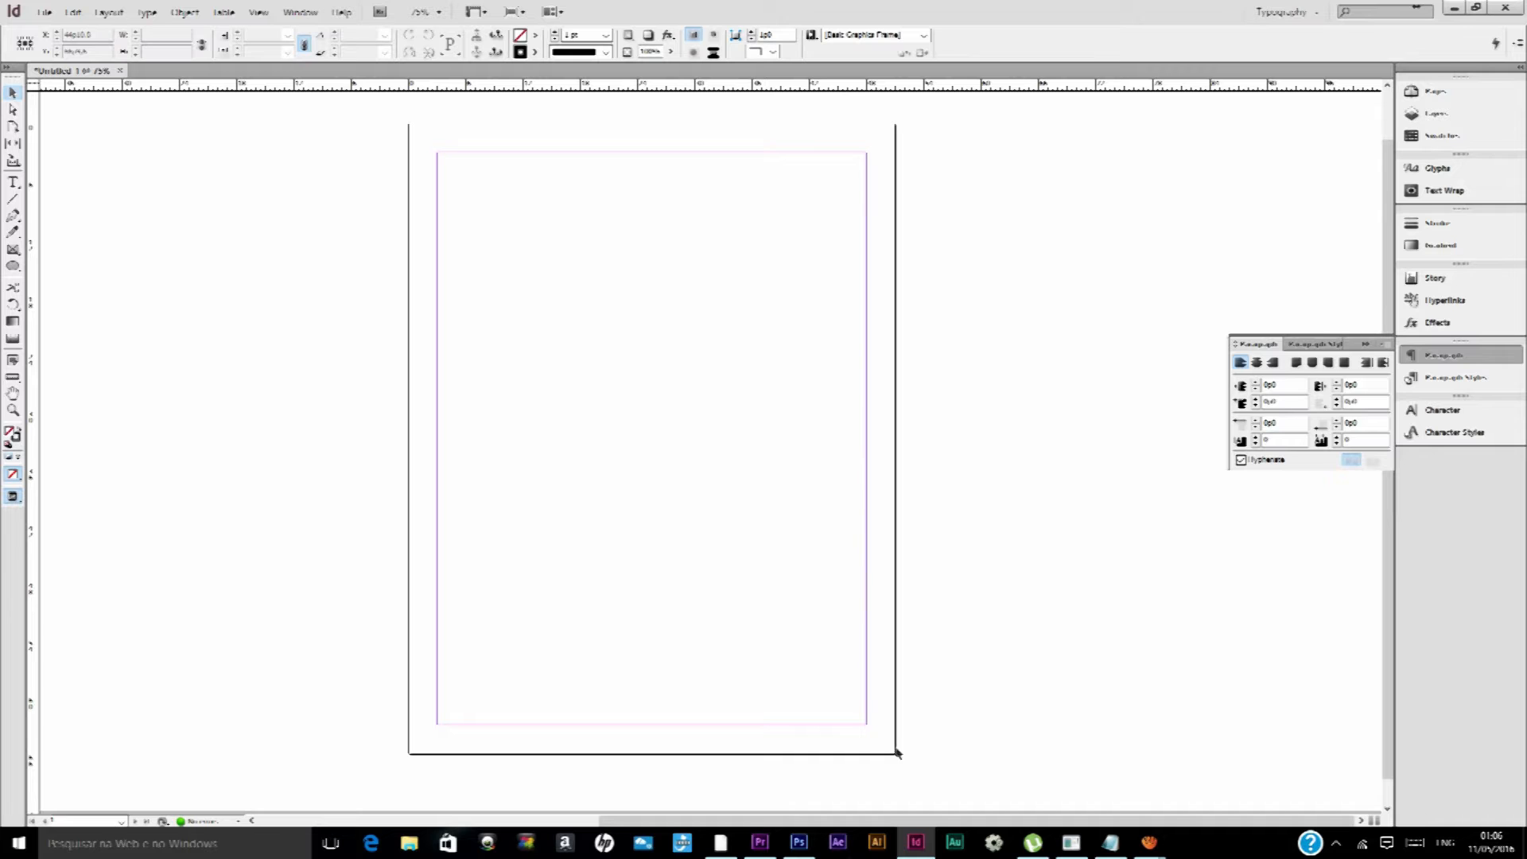
Place the sonic_3d_blast image from the desktop at original size, starting near the page's upper-left margin corner
mouse_move(811, 853)
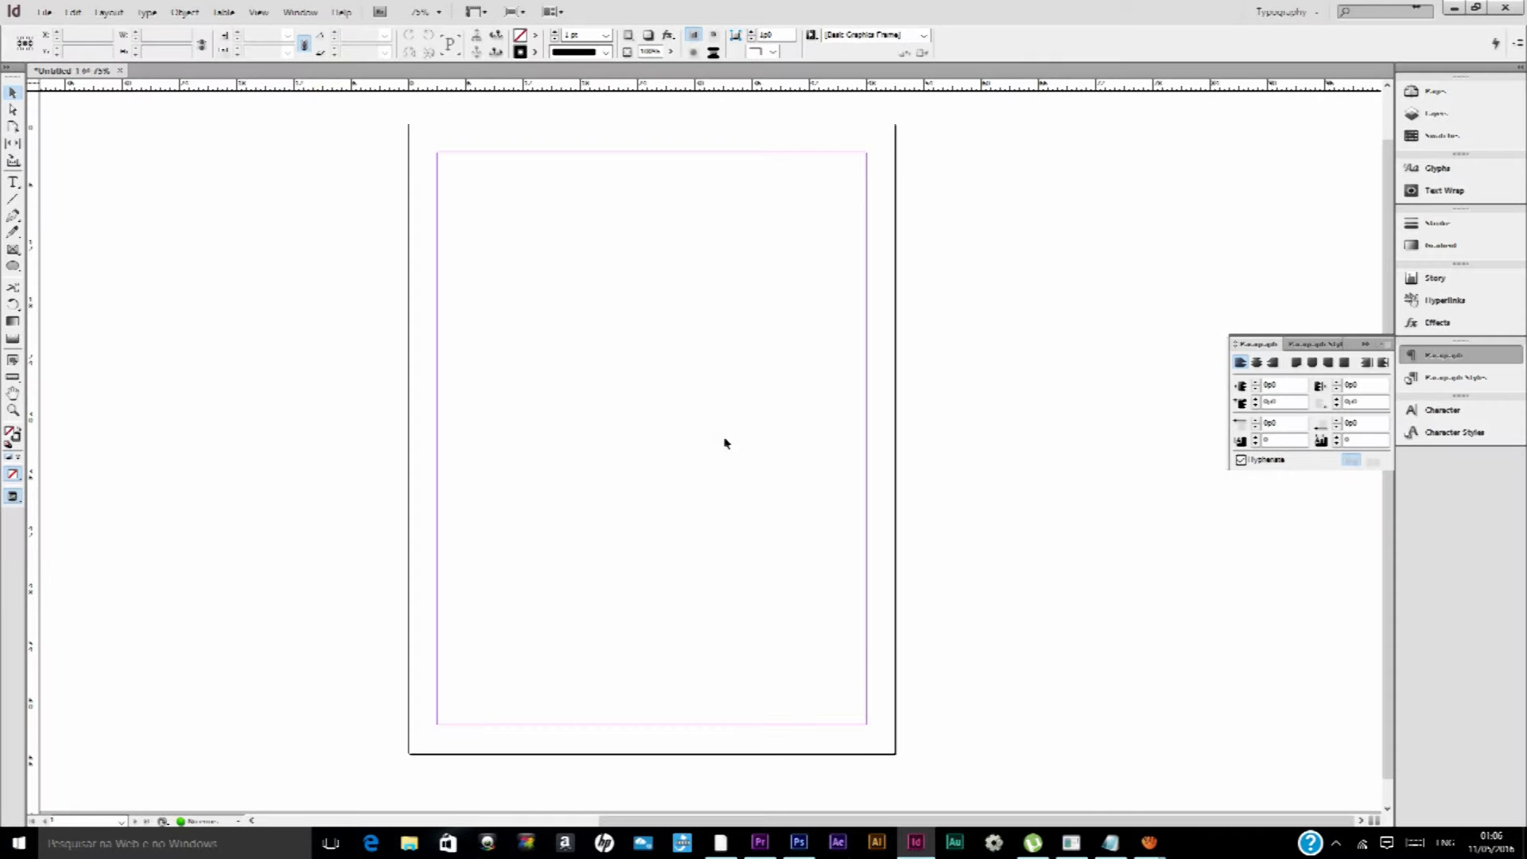
key(ctrl+d)
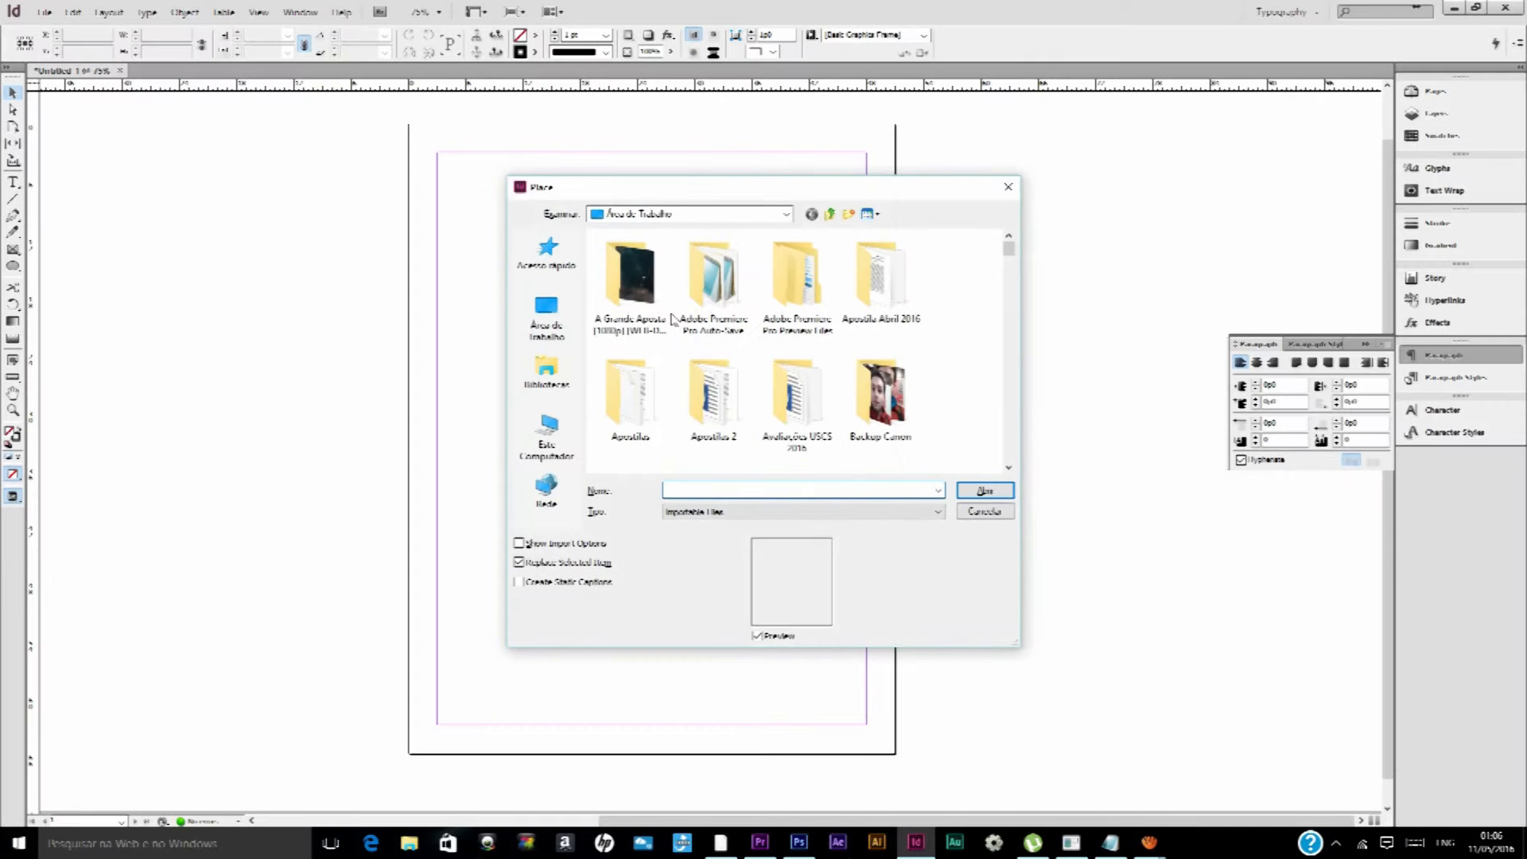
drag(1006, 251, 916, 337)
scroll(756, 350, down, 5)
scroll(758, 354, up, 5)
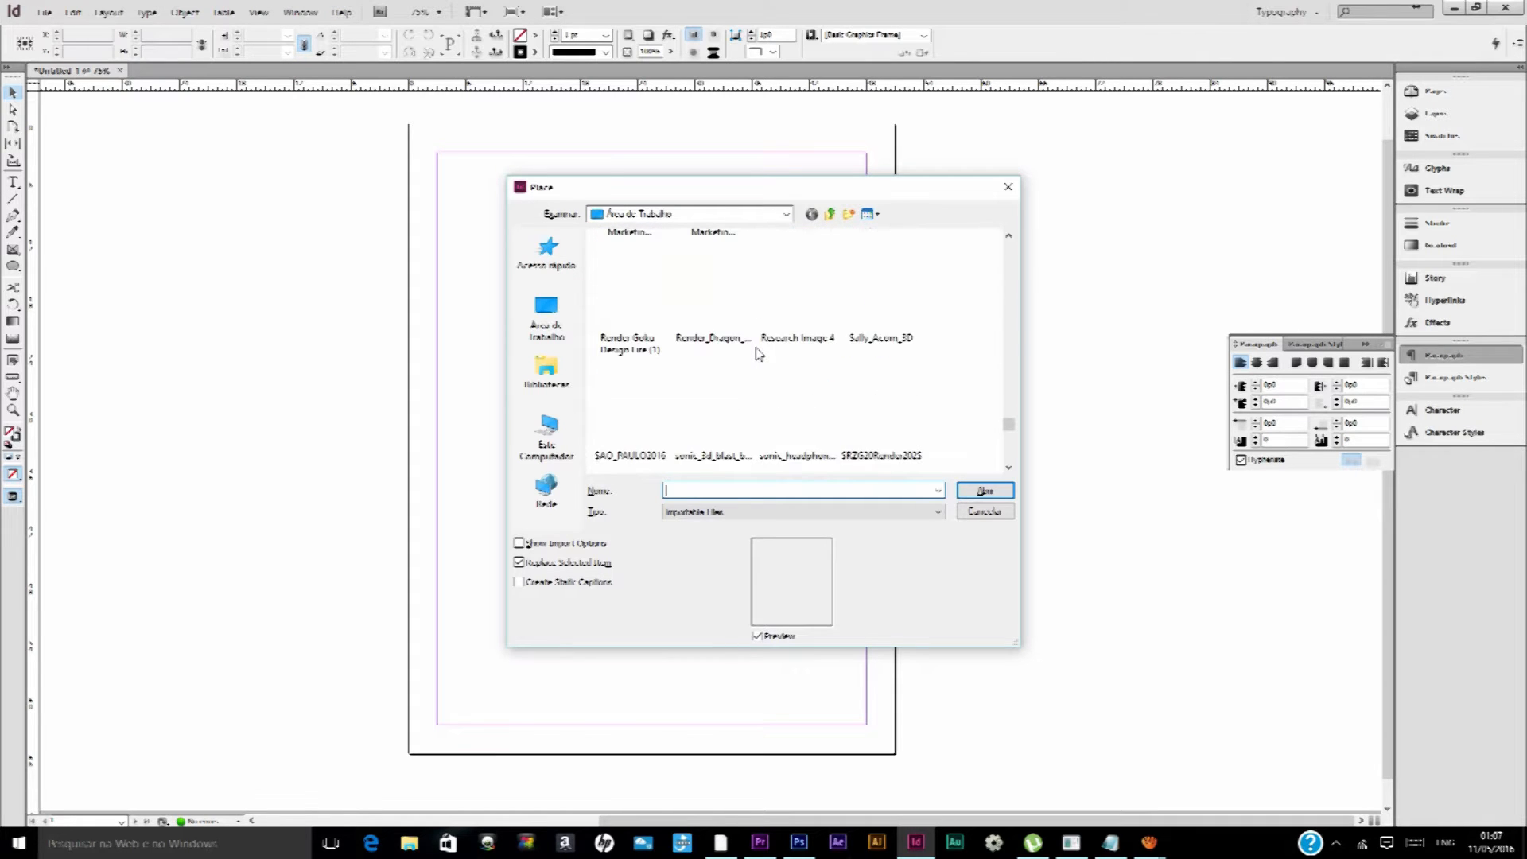
click(732, 412)
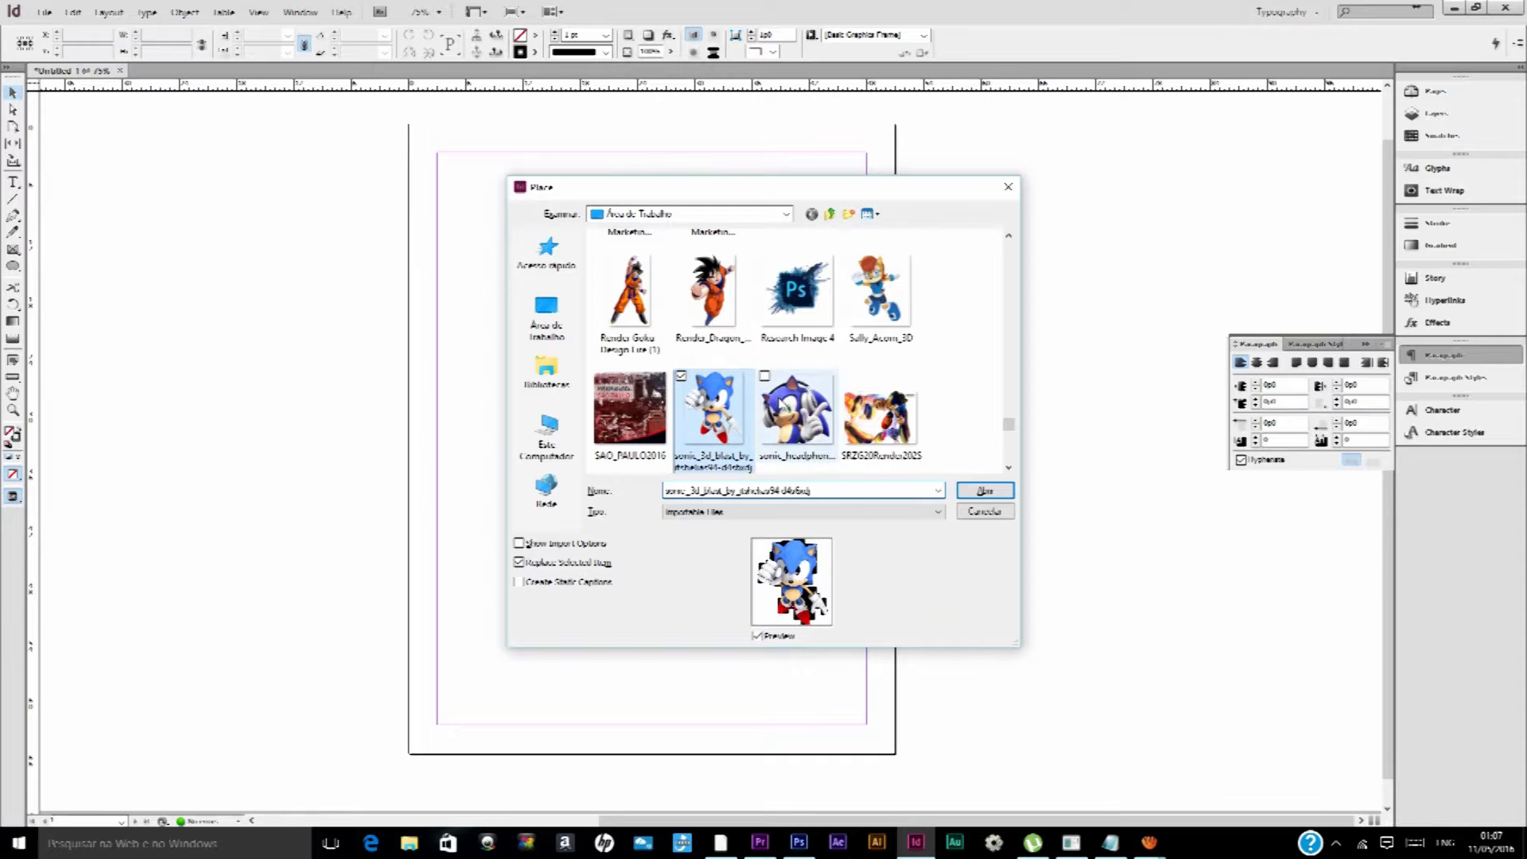
click(985, 491)
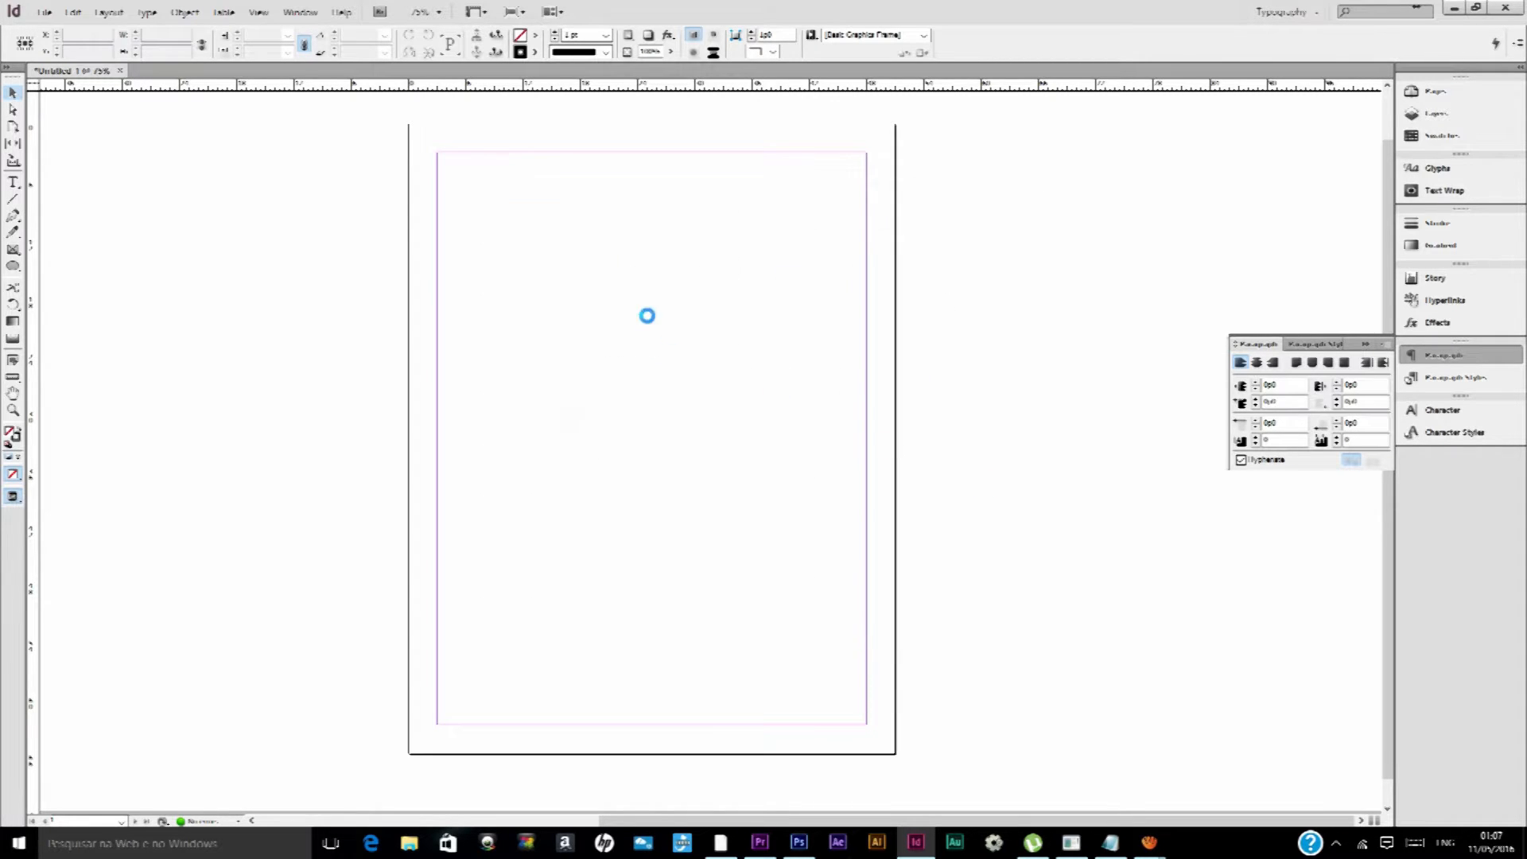
click(460, 177)
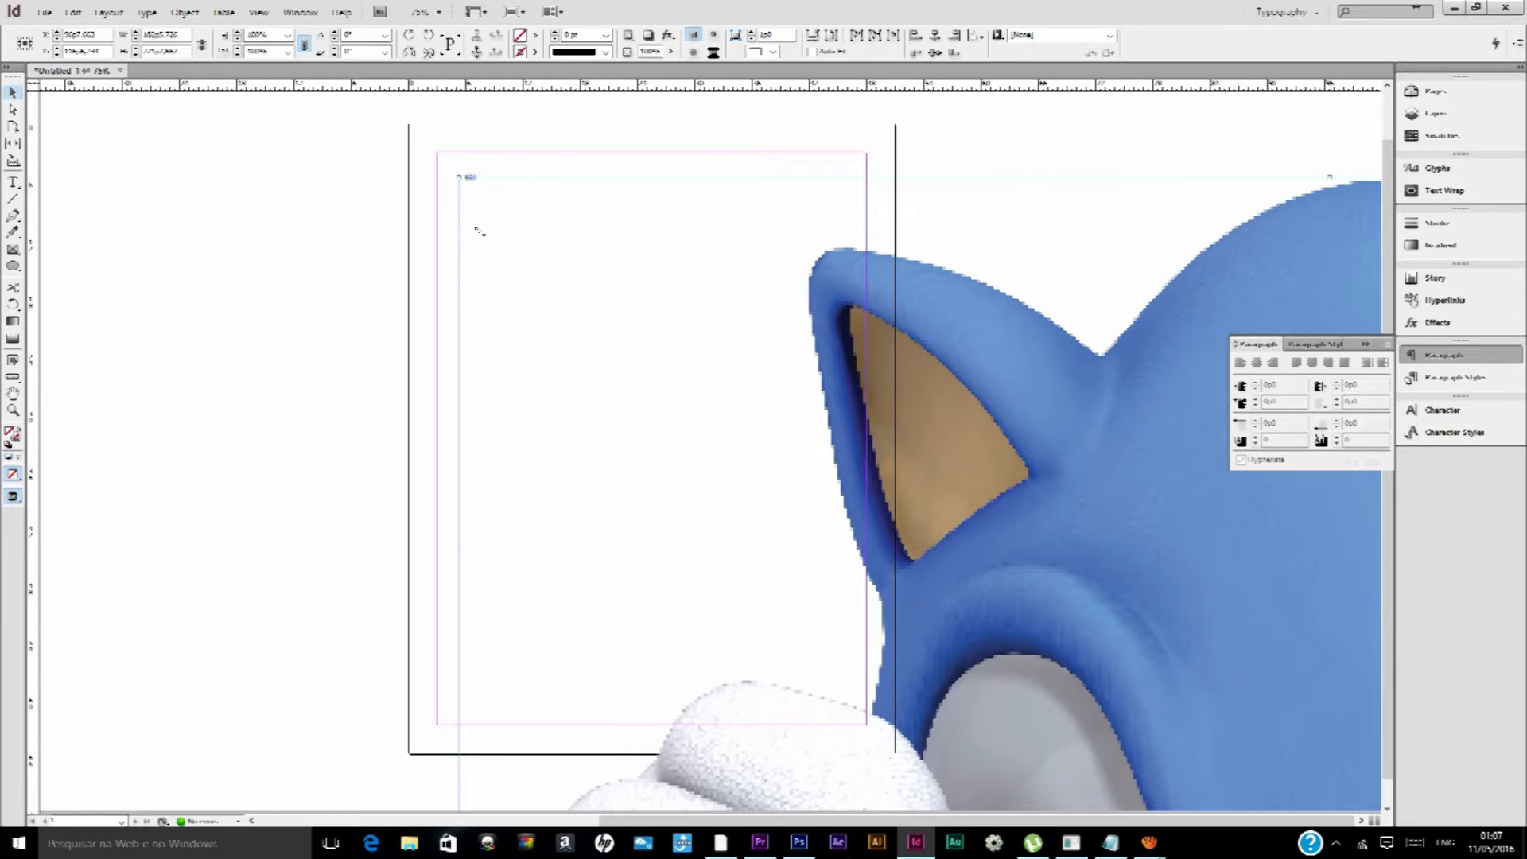
Scale the placed Sonic image with its frame down to about 42p7 wide so it fits inside the page margins
scroll(575, 340, down, 4)
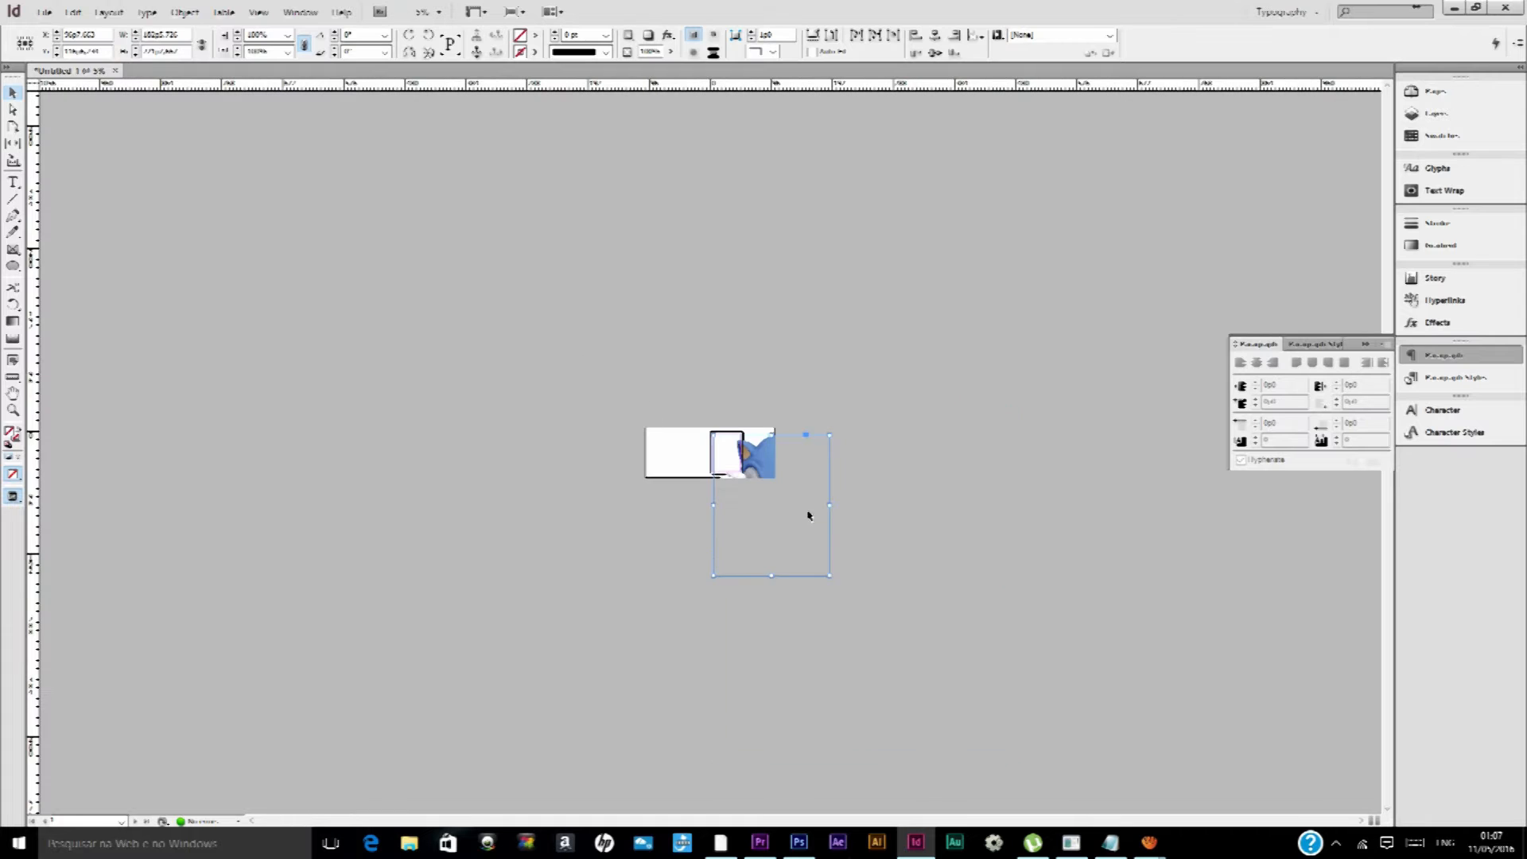
scroll(718, 475, up, 3)
scroll(718, 475, down, 3)
click(861, 558)
drag(832, 574, 746, 434)
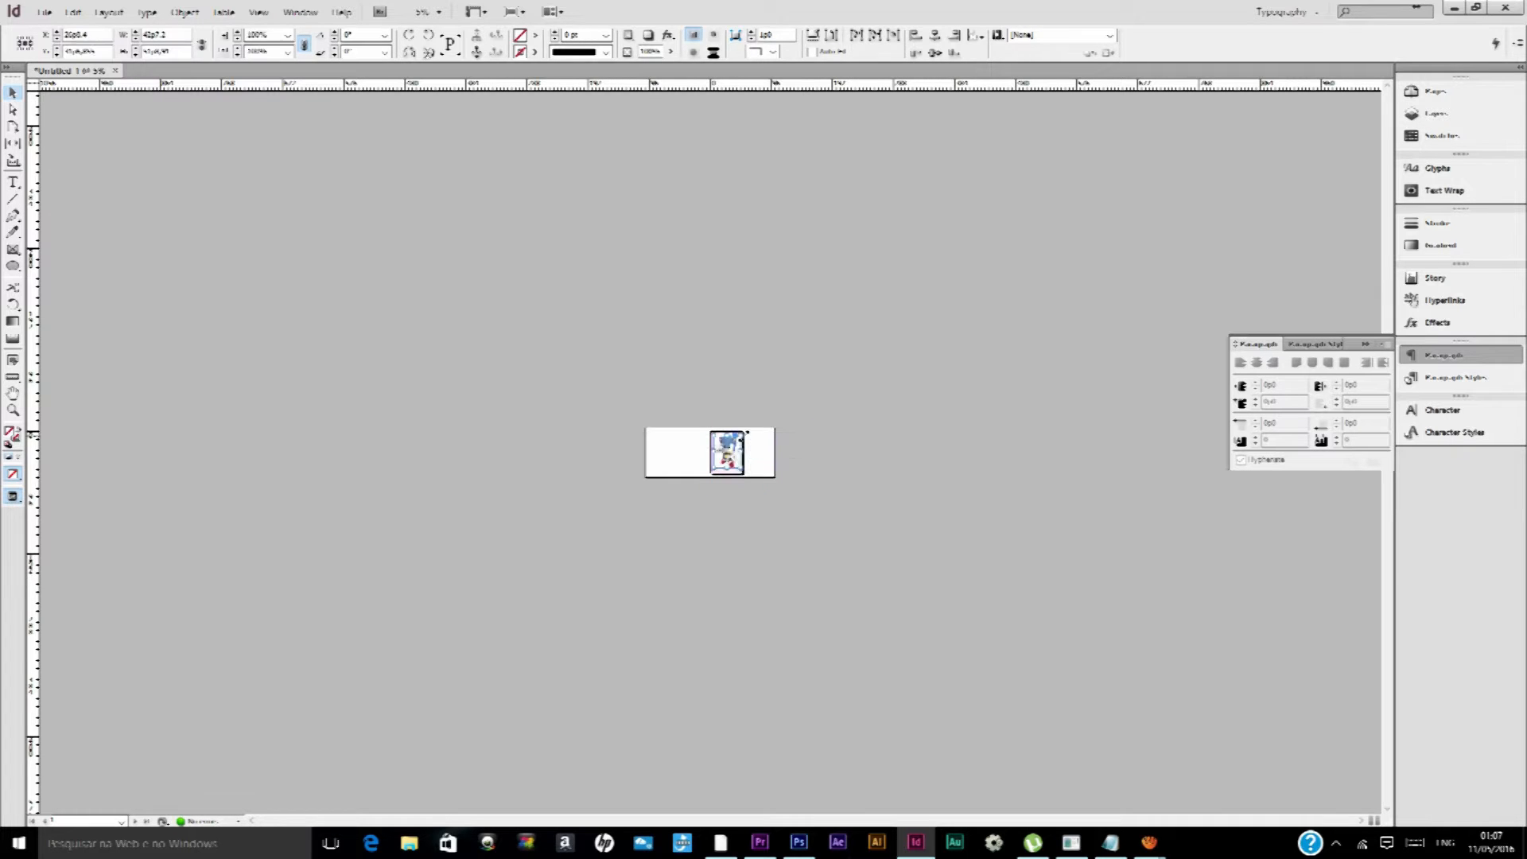
alt+scroll(733, 450, up, 8)
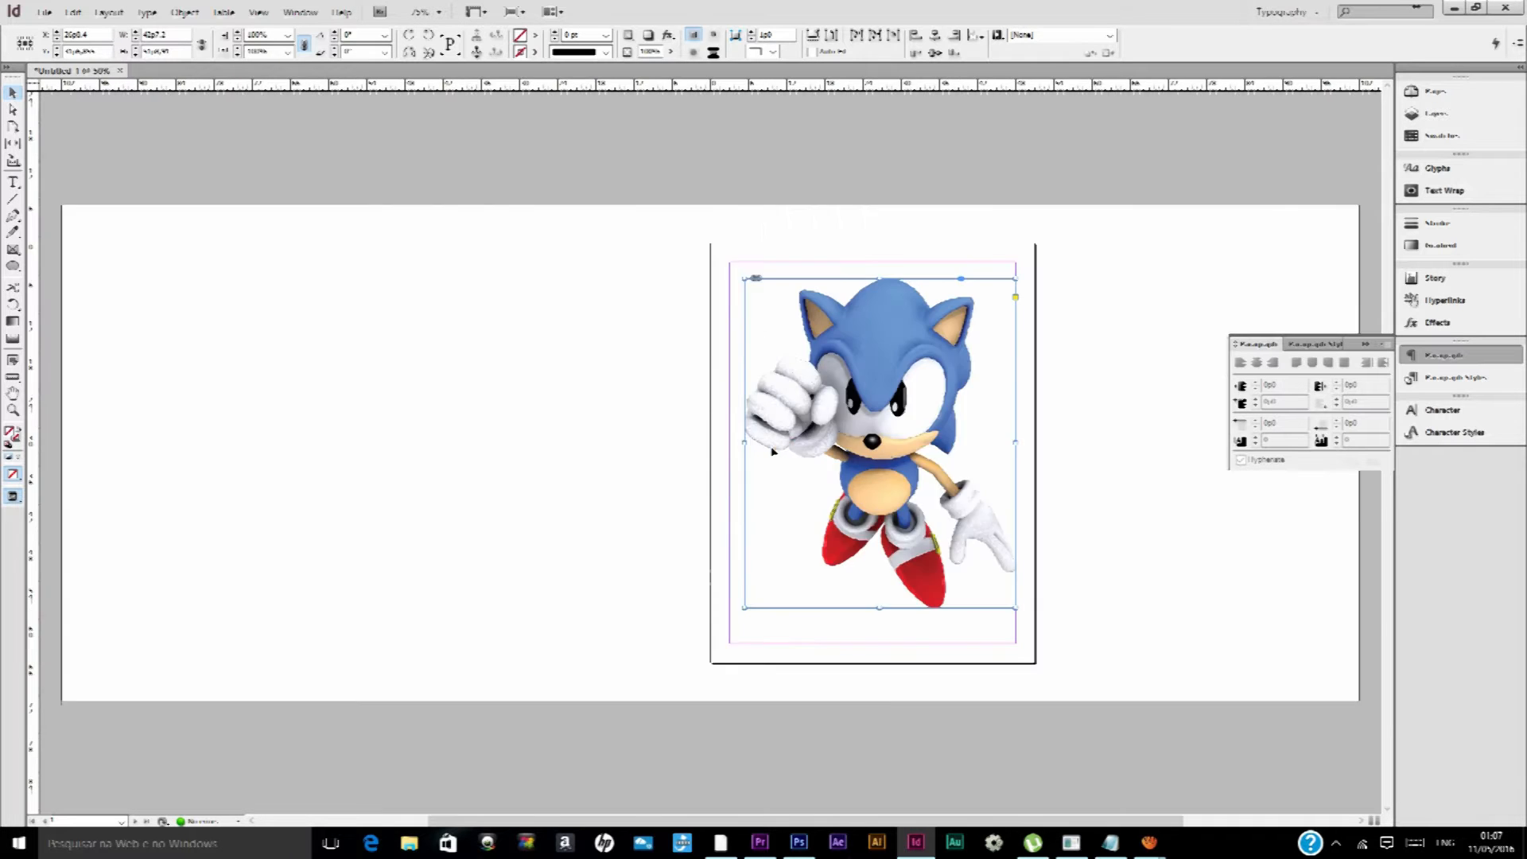
Try to shrink only the Sonic image's frame from its lower-right corner, and undo the resize
drag(1169, 725, 1044, 583)
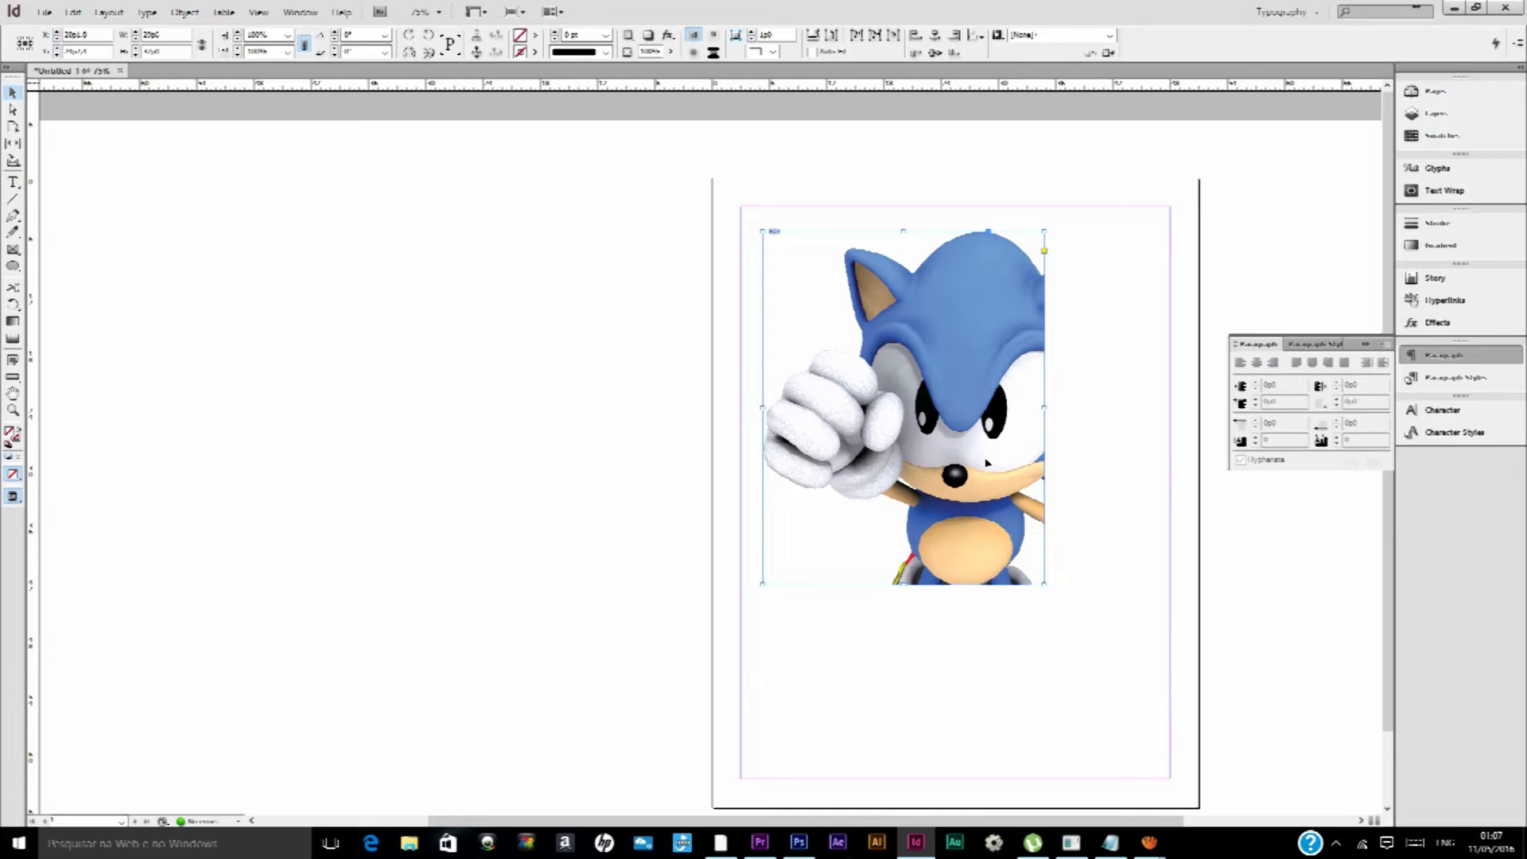
key(ctrl+z)
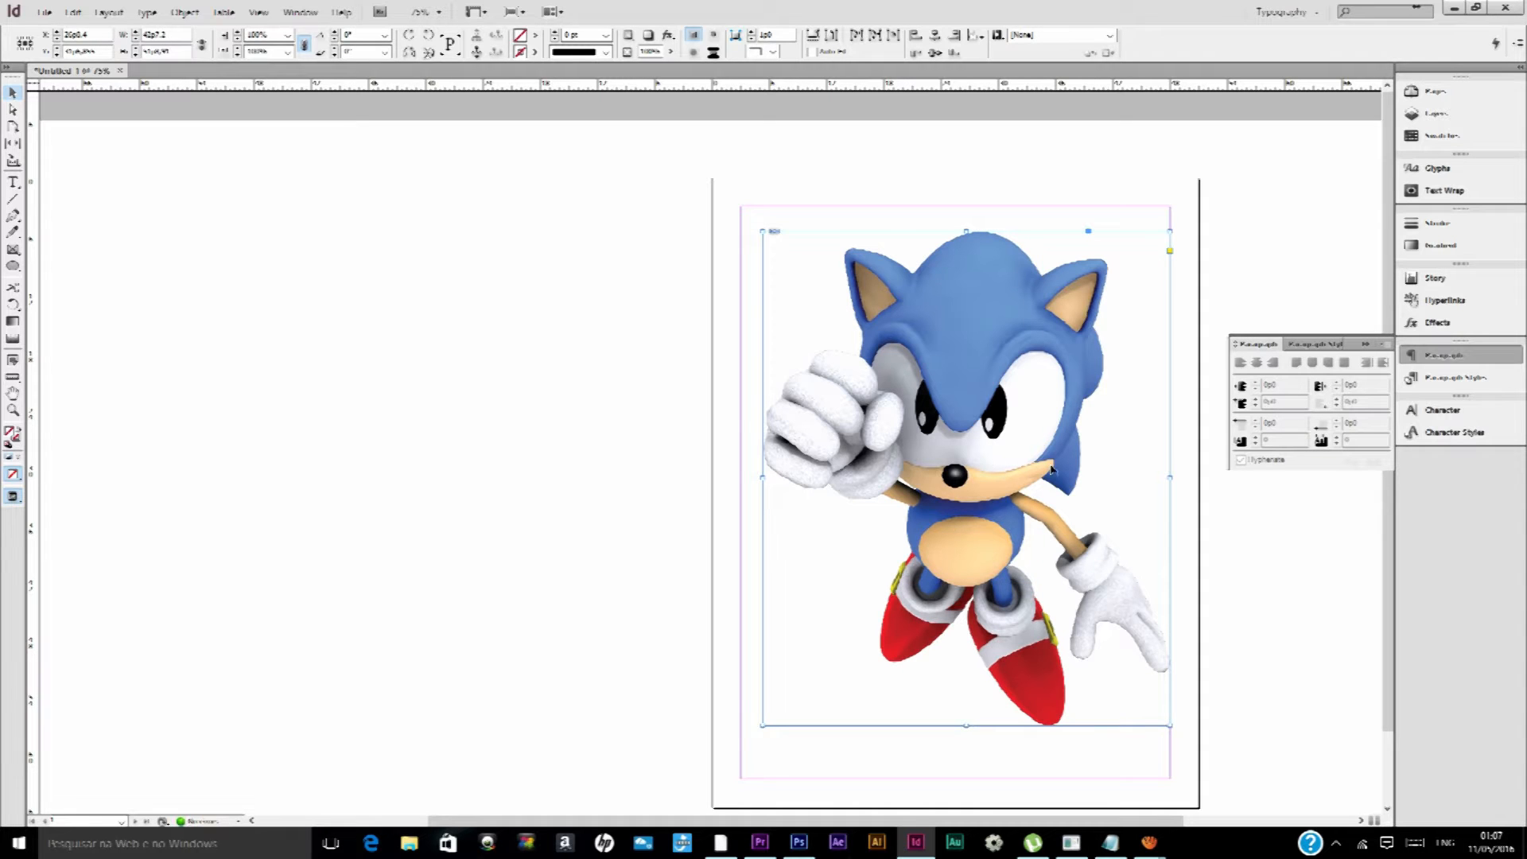
drag(645, 404, 542, 423)
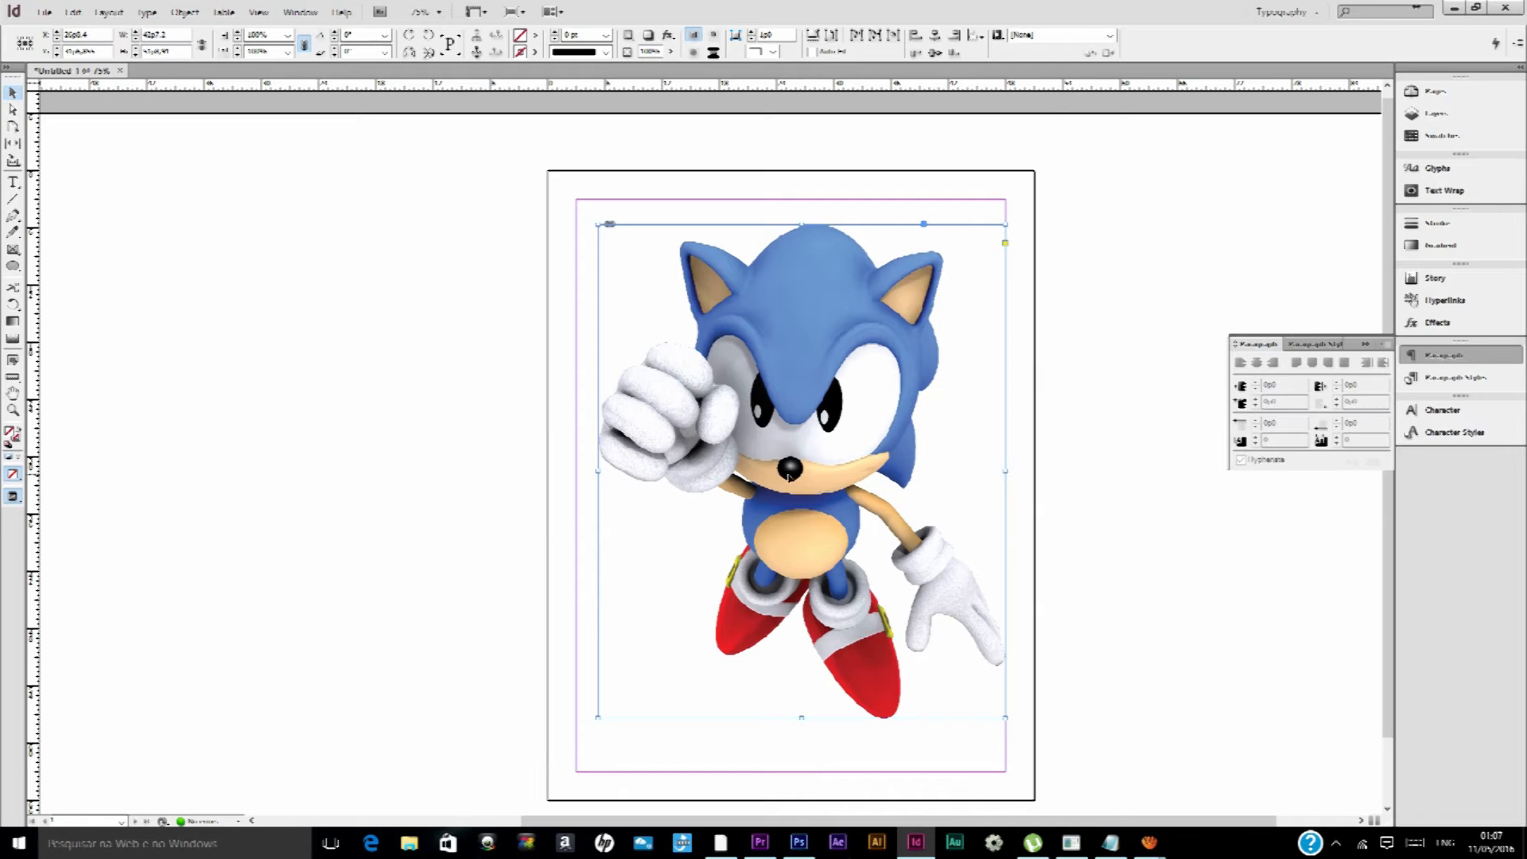
drag(788, 476, 830, 473)
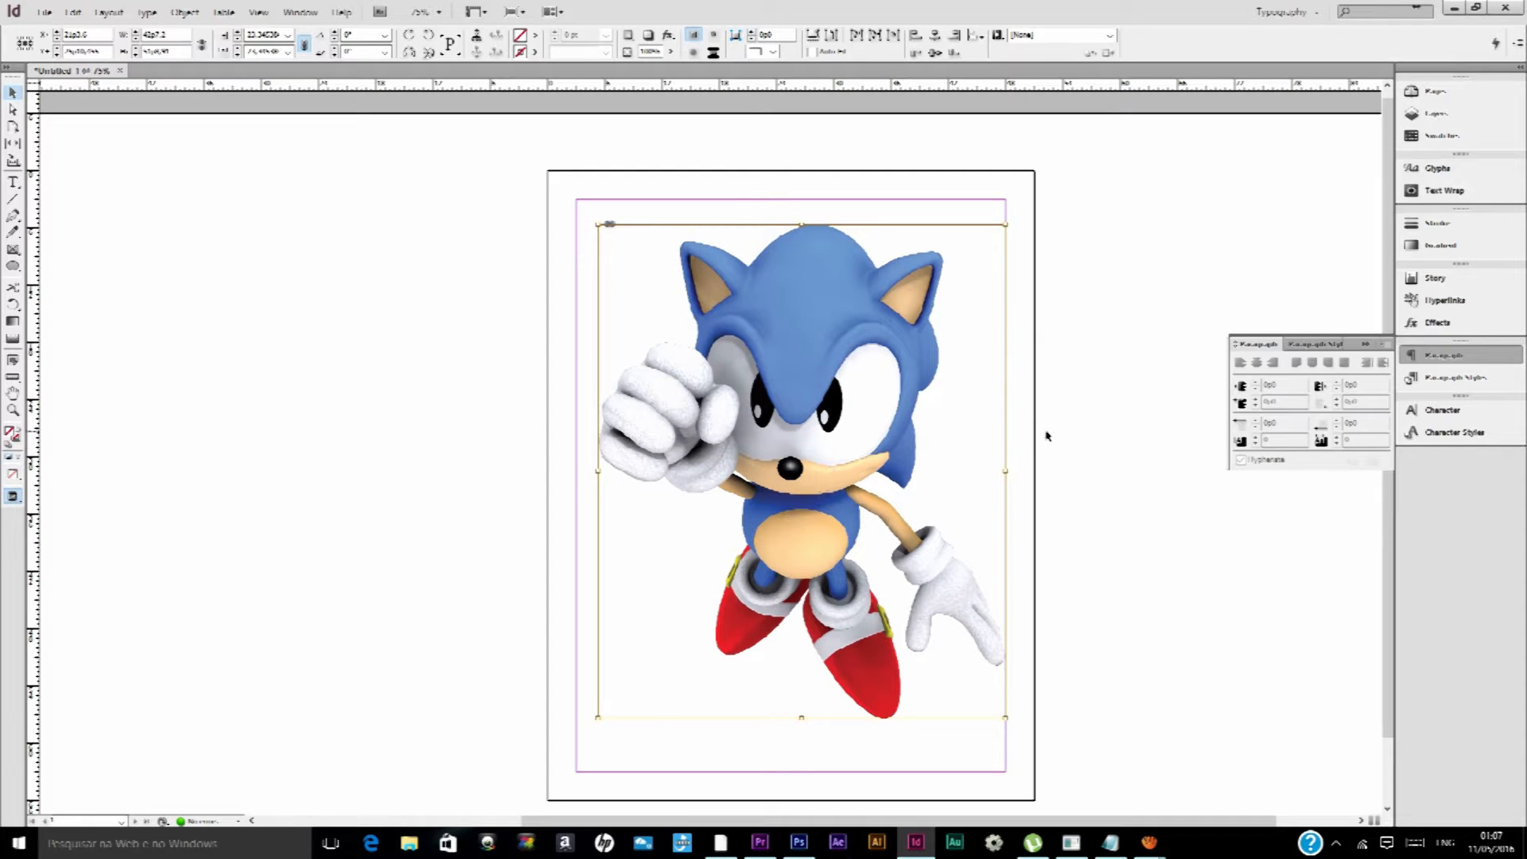
click(1084, 417)
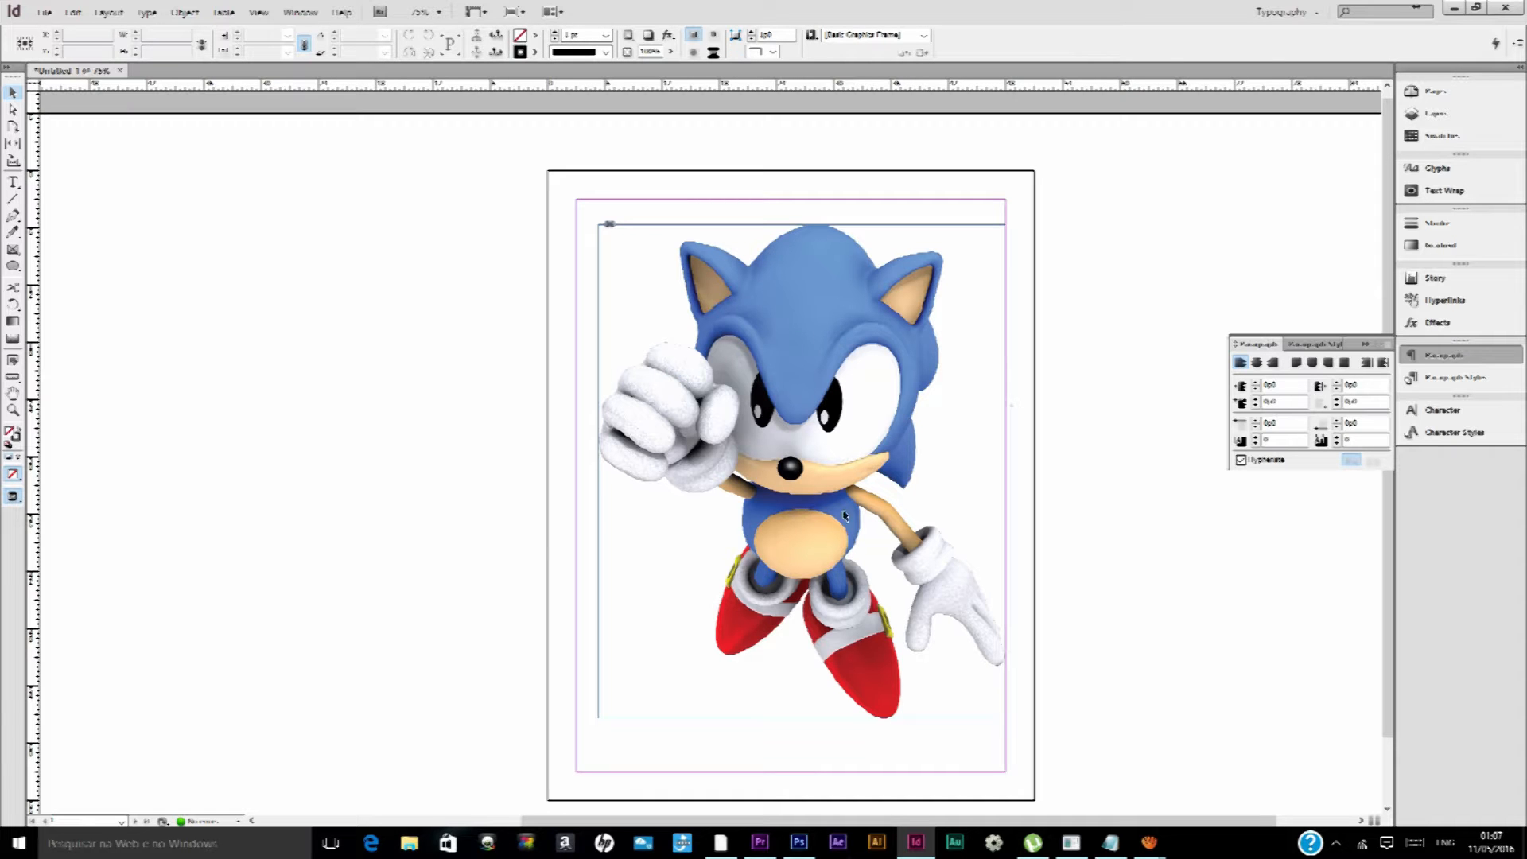
mouse_move(1150, 842)
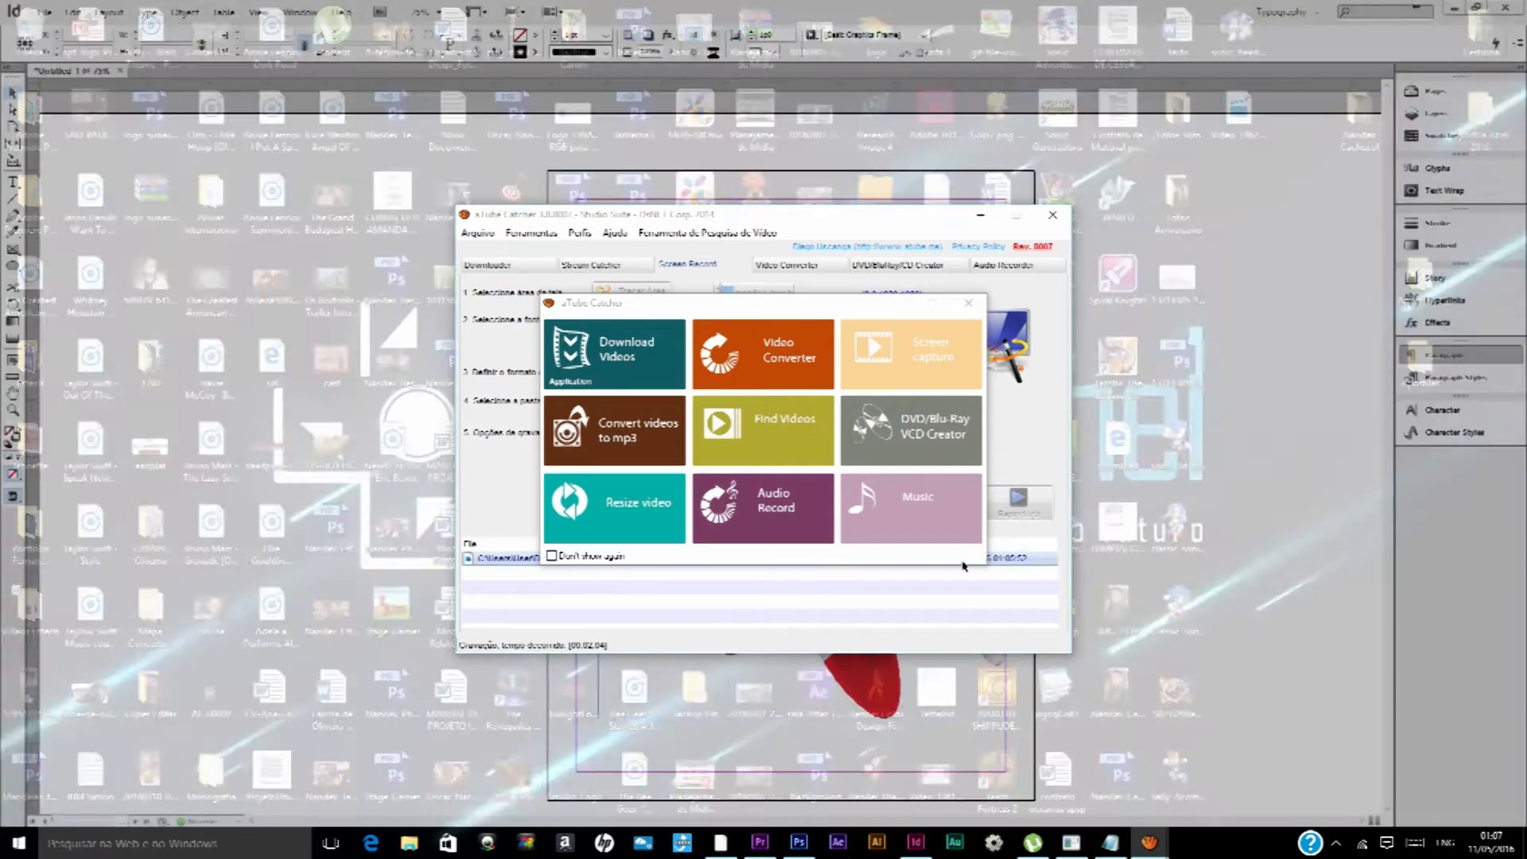
click(1092, 787)
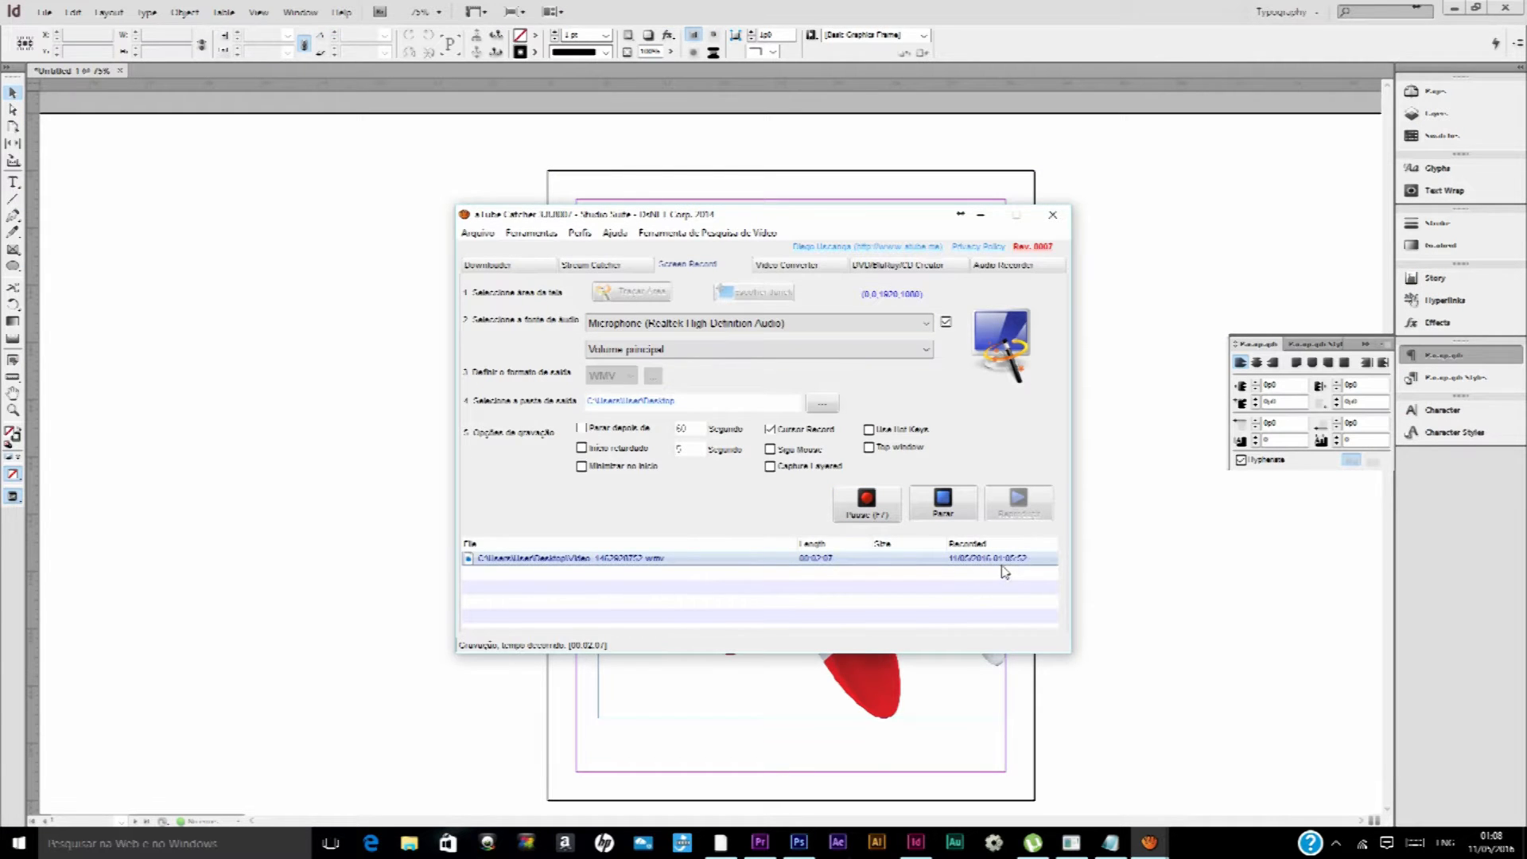
click(1153, 437)
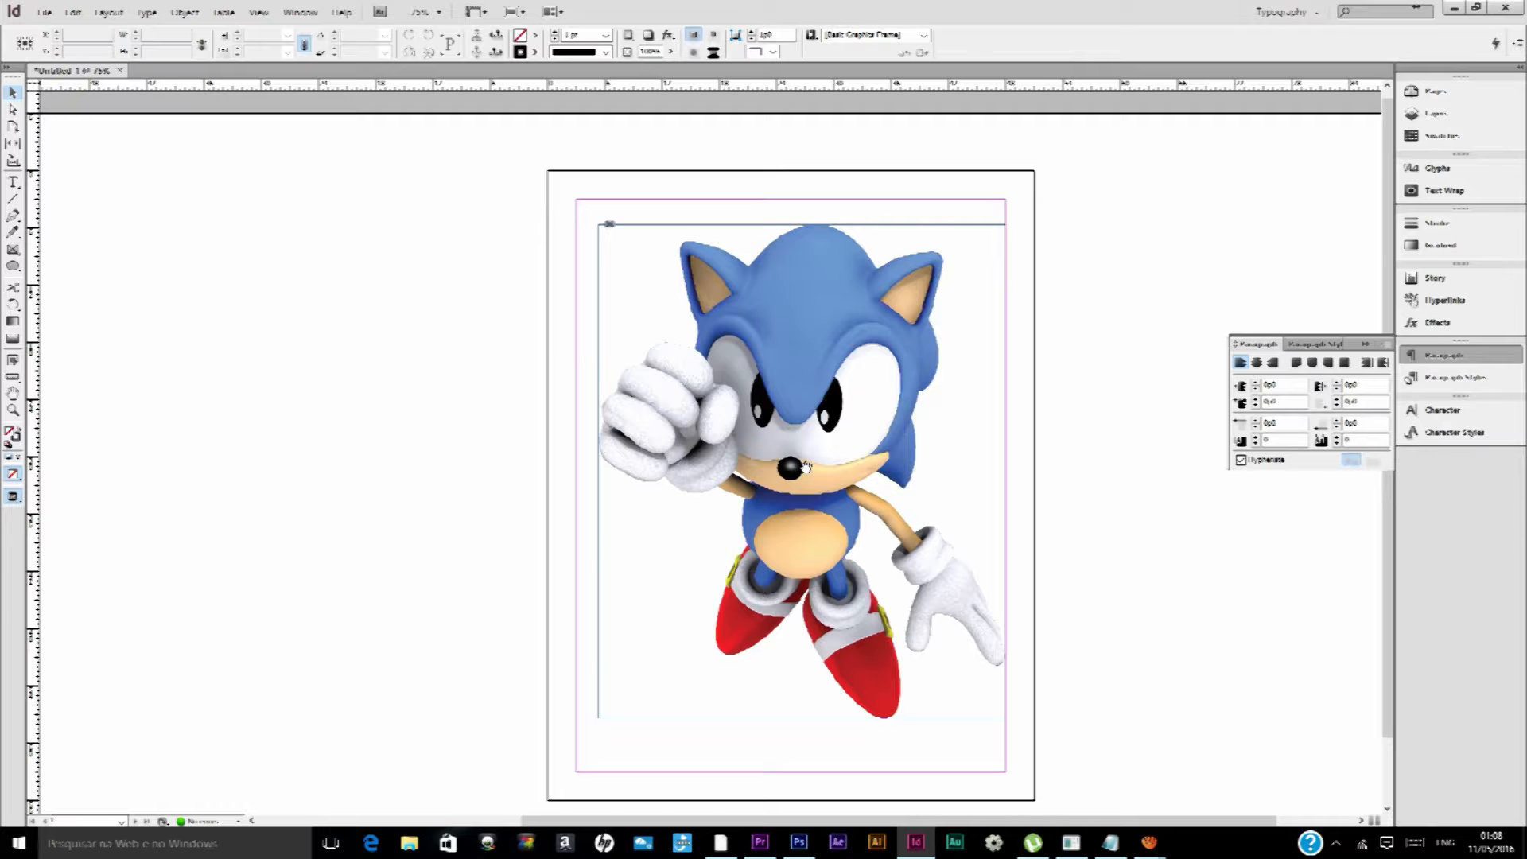
Examine the display quality of the Sonic image around the ears, face and glove at up to 200% zoom
scroll(877, 482, up, 1)
scroll(747, 293, up, 2)
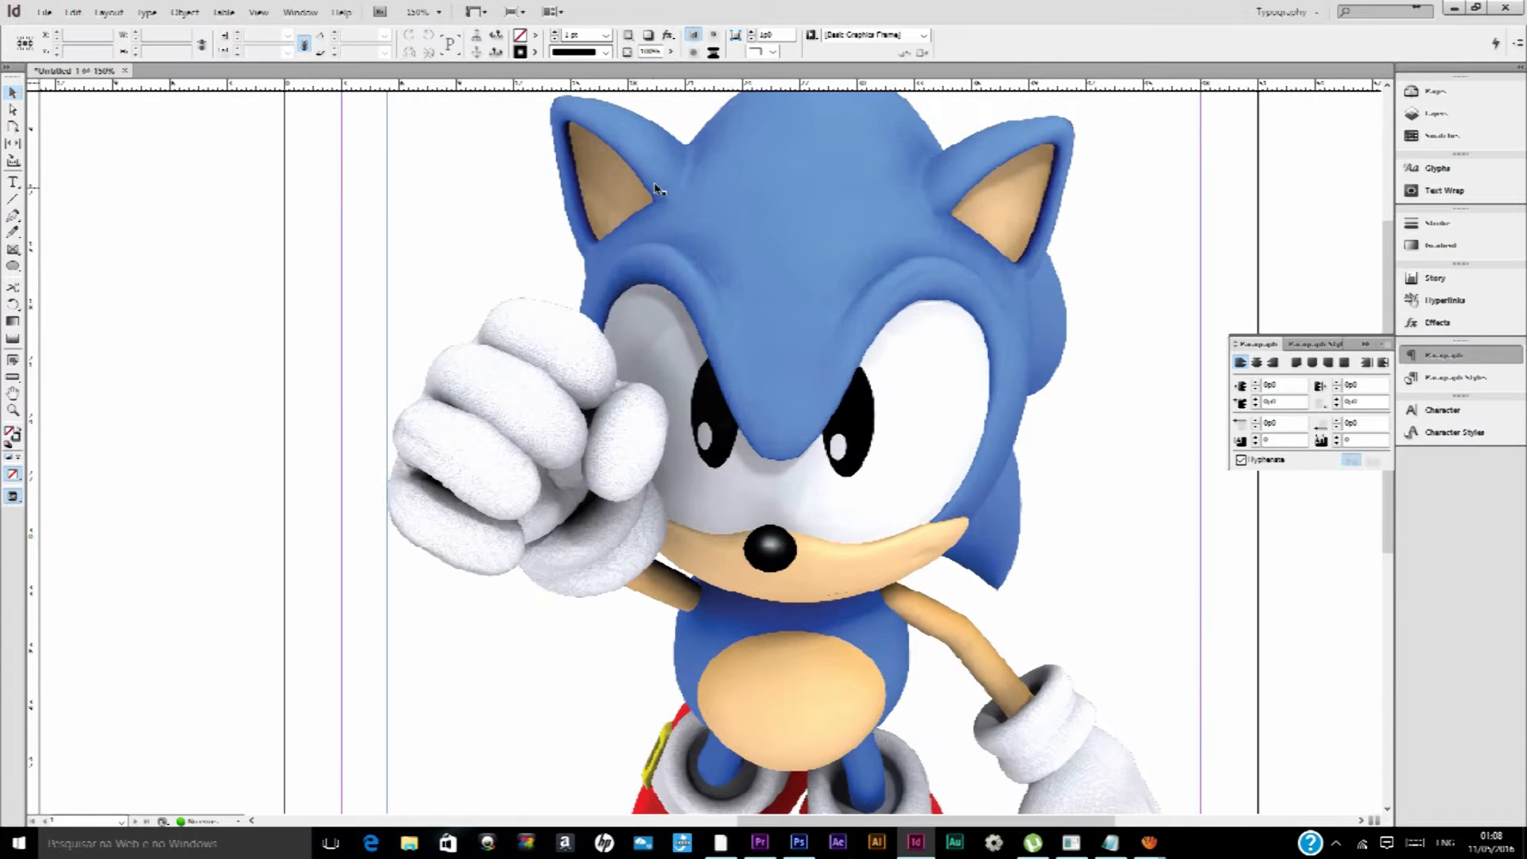
scroll(592, 275, up, 2)
scroll(581, 213, down, 3)
scroll(600, 247, up, 1)
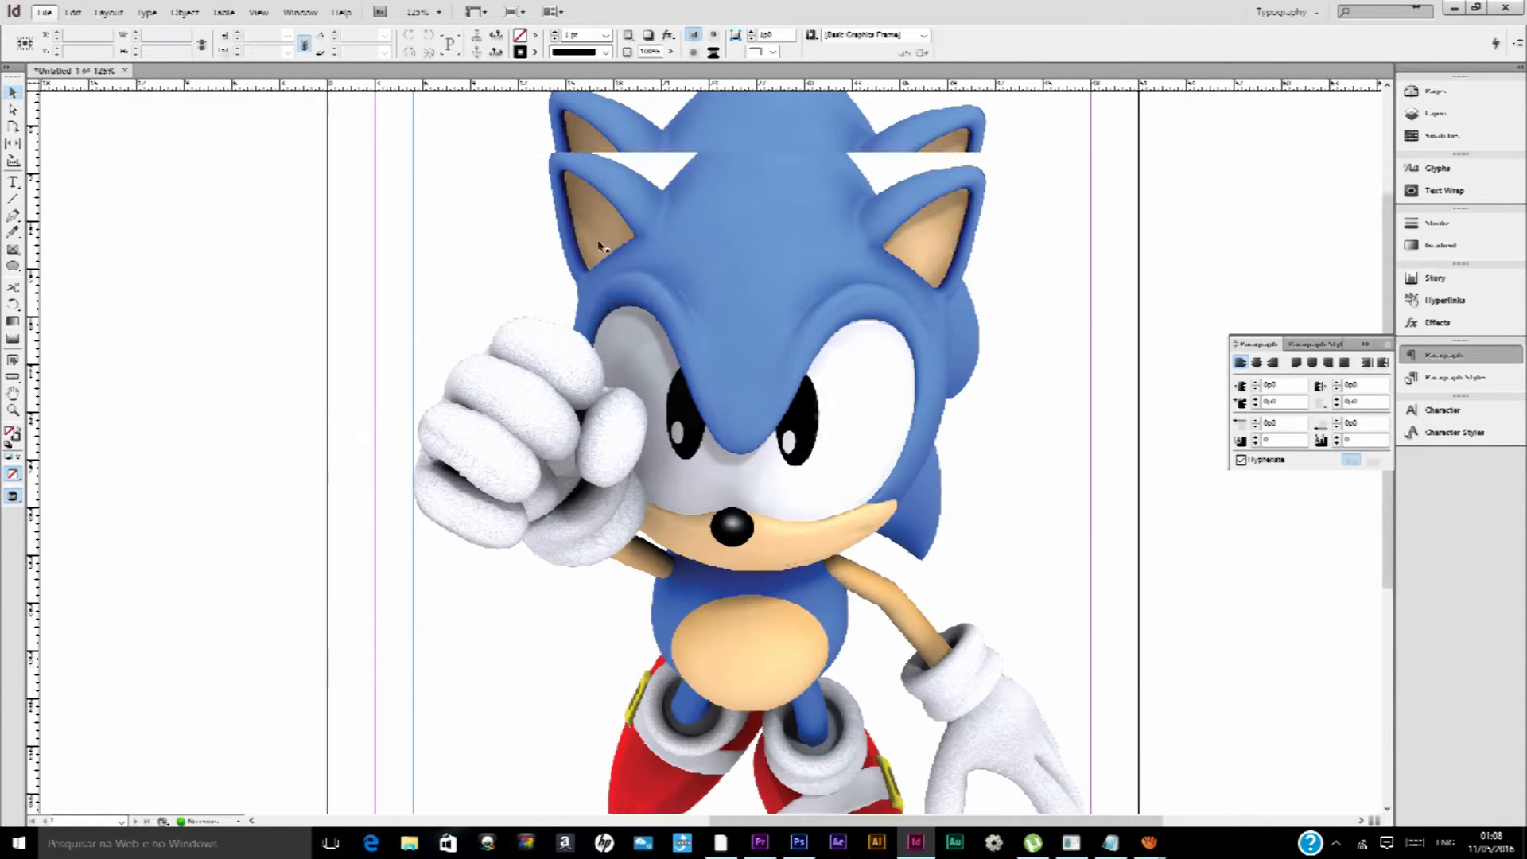
scroll(601, 247, up, 2)
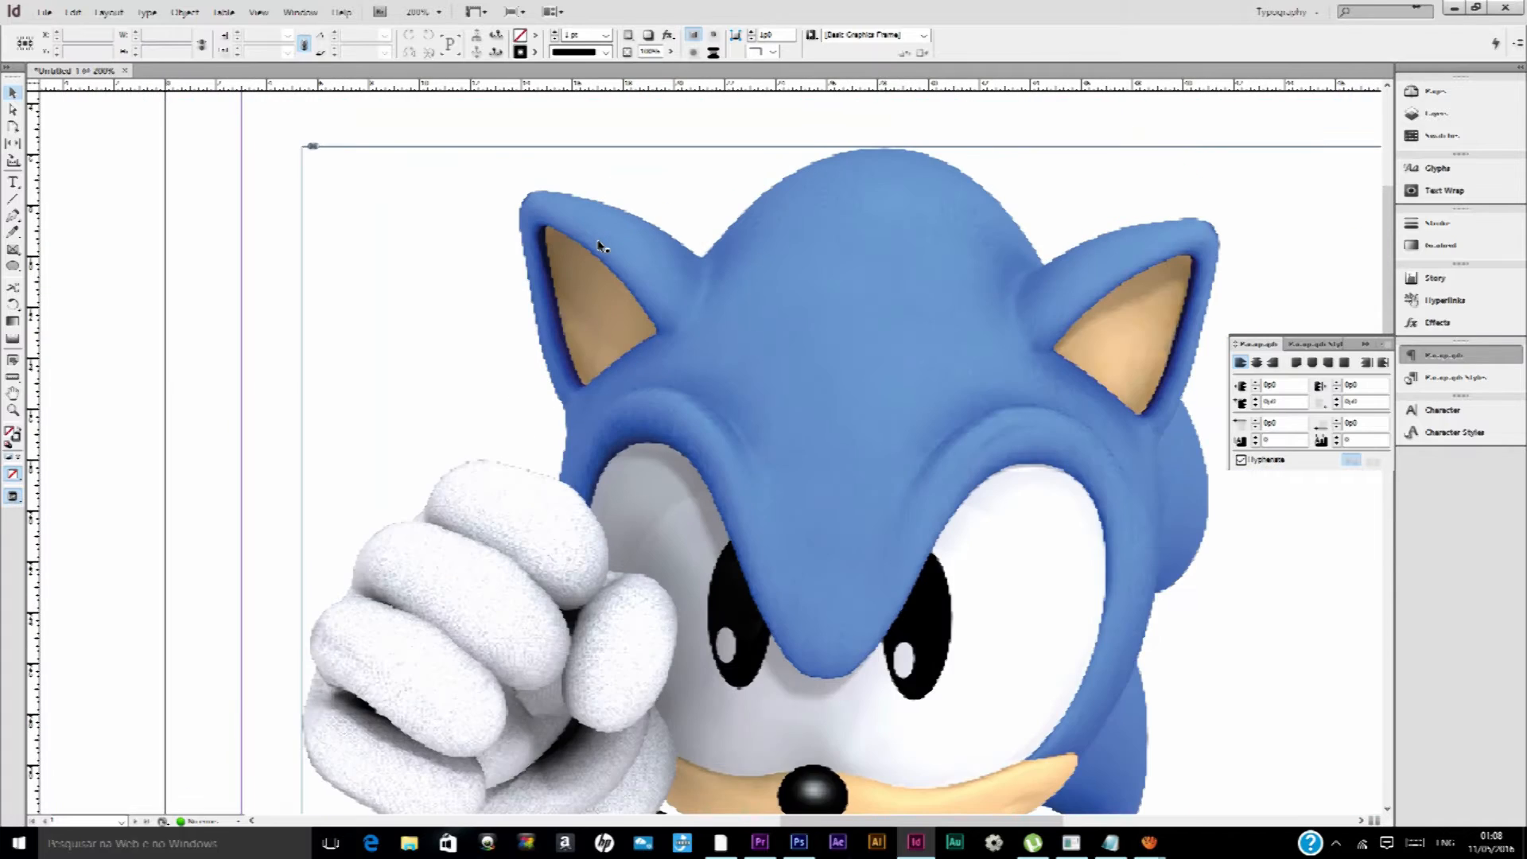
scroll(601, 246, down, 2)
scroll(660, 243, up, 1)
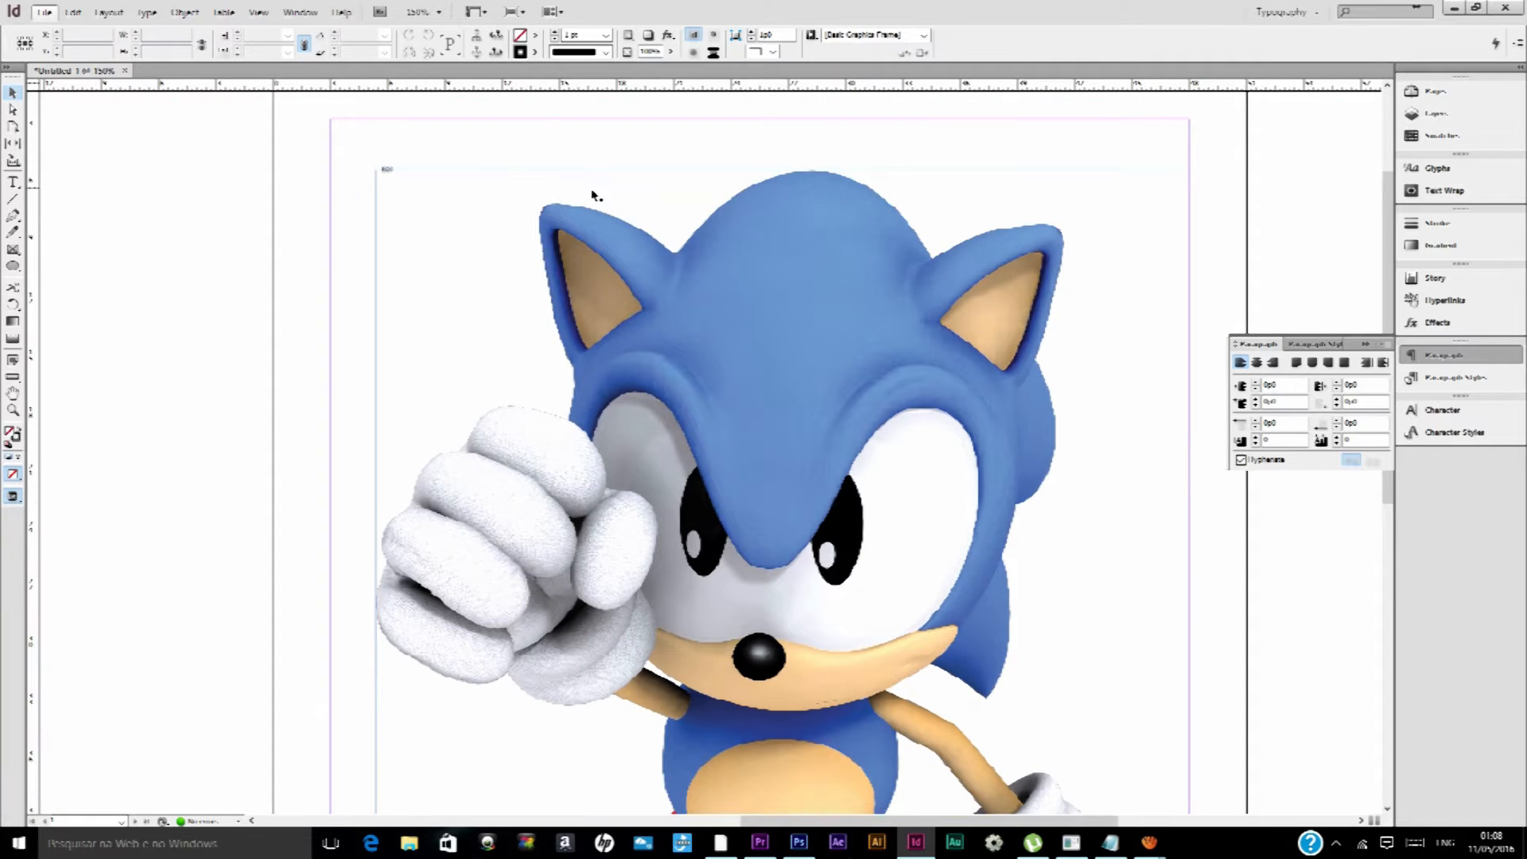
Turn on Overprint Preview to display the placed Sonic image in higher quality
click(259, 12)
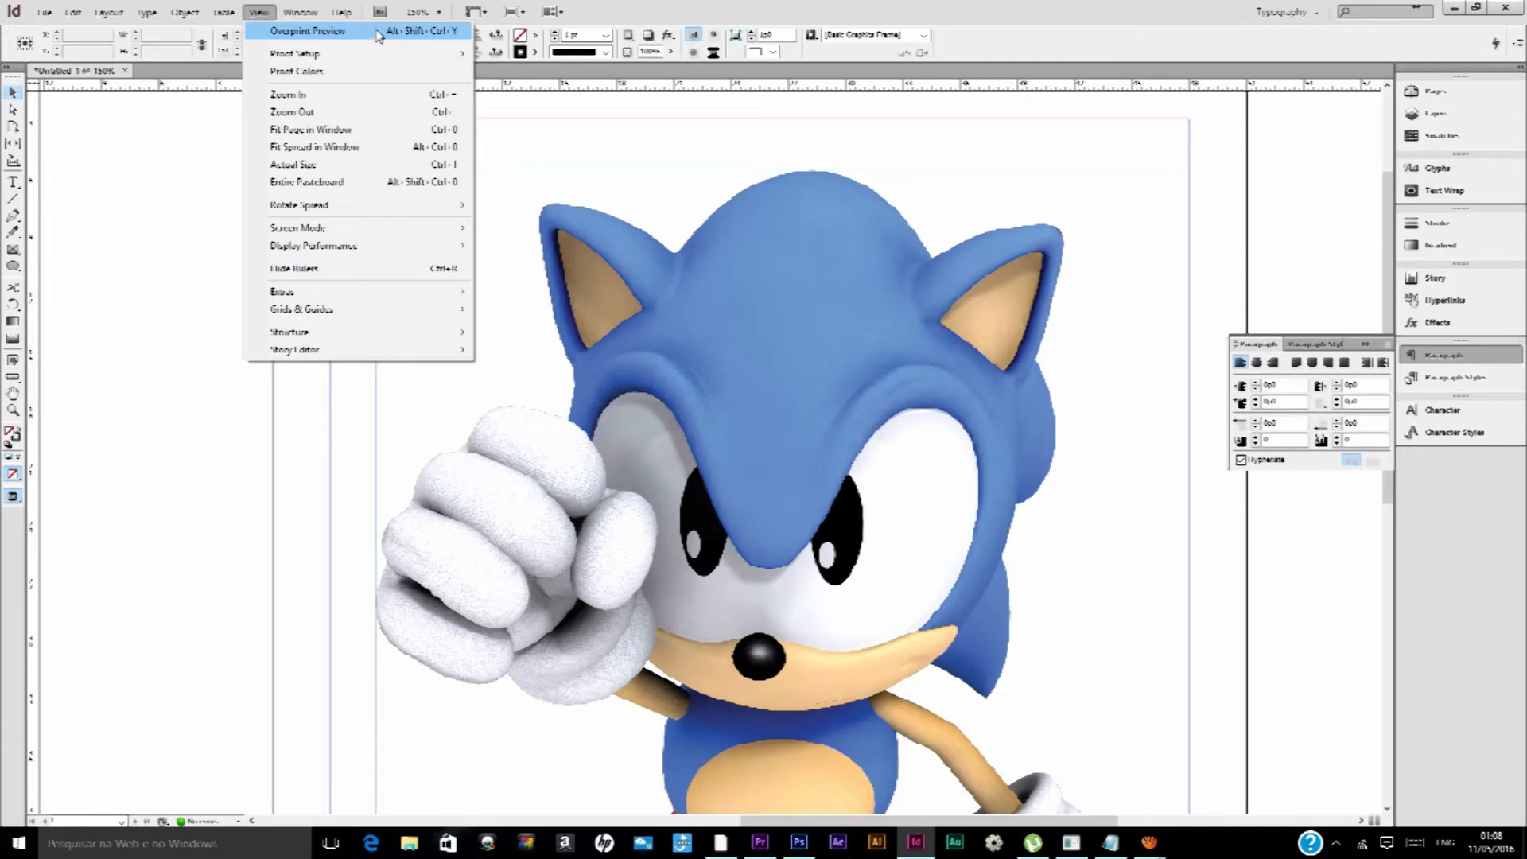
click(435, 31)
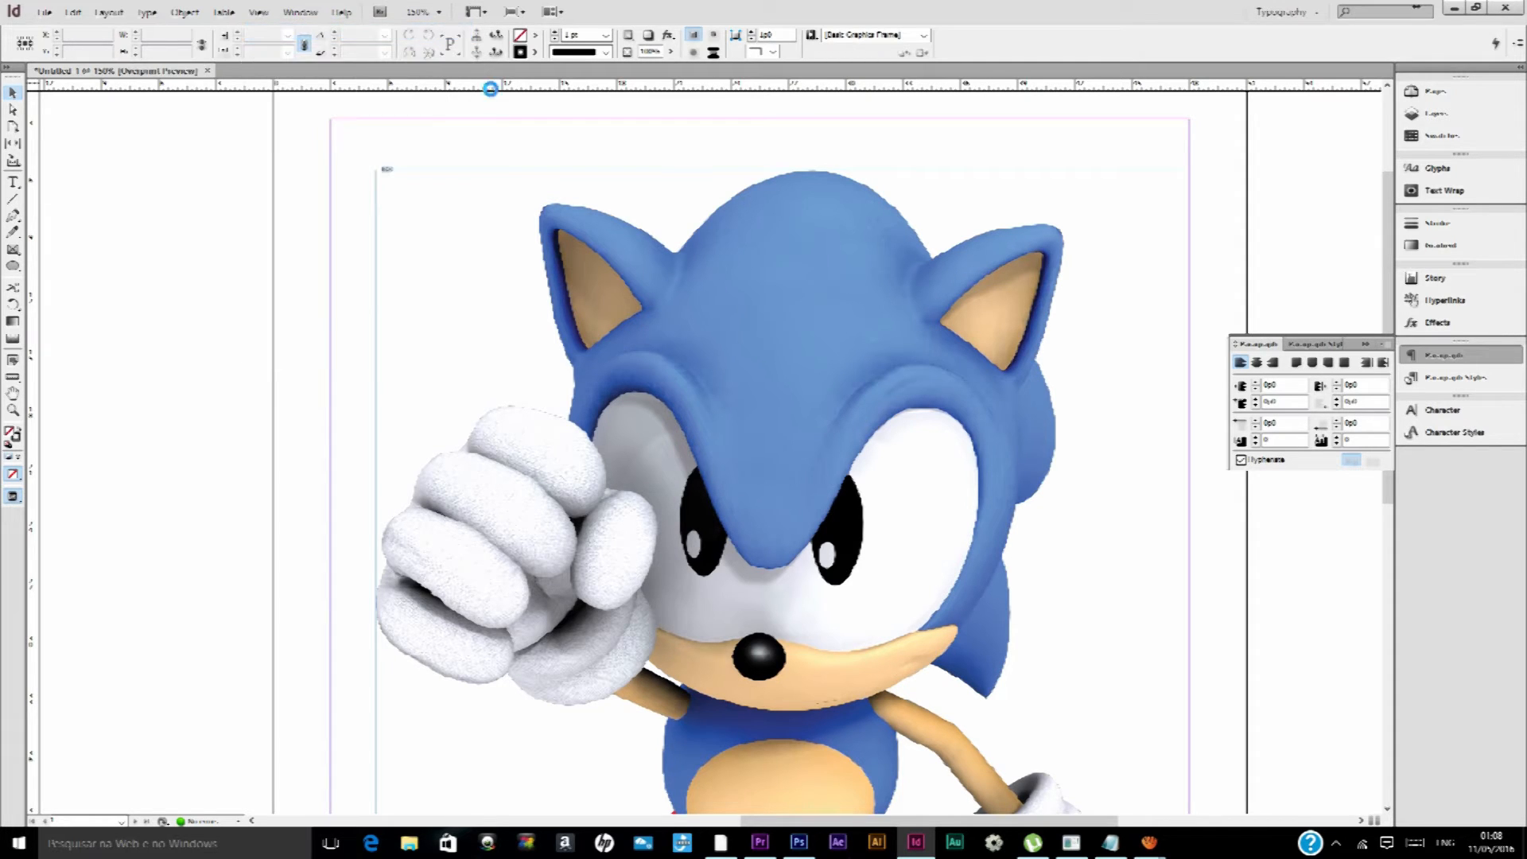
scroll(629, 321, down, 4)
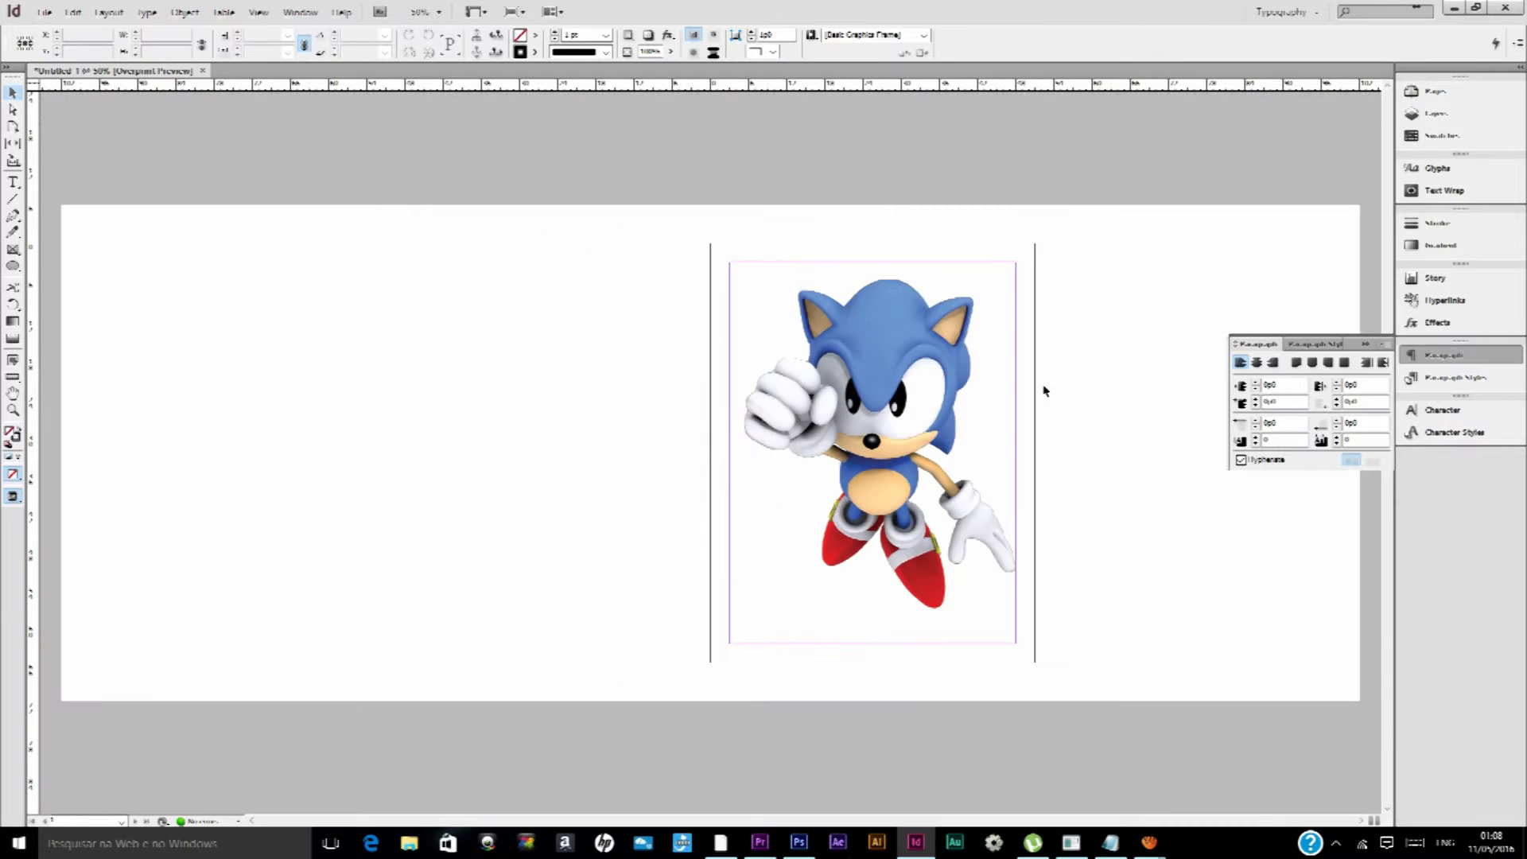
scroll(1044, 390, up, 2)
Switch to Photoshop to look at the shadowed Sonic artwork in the lesson banner, and return to InDesign
click(799, 842)
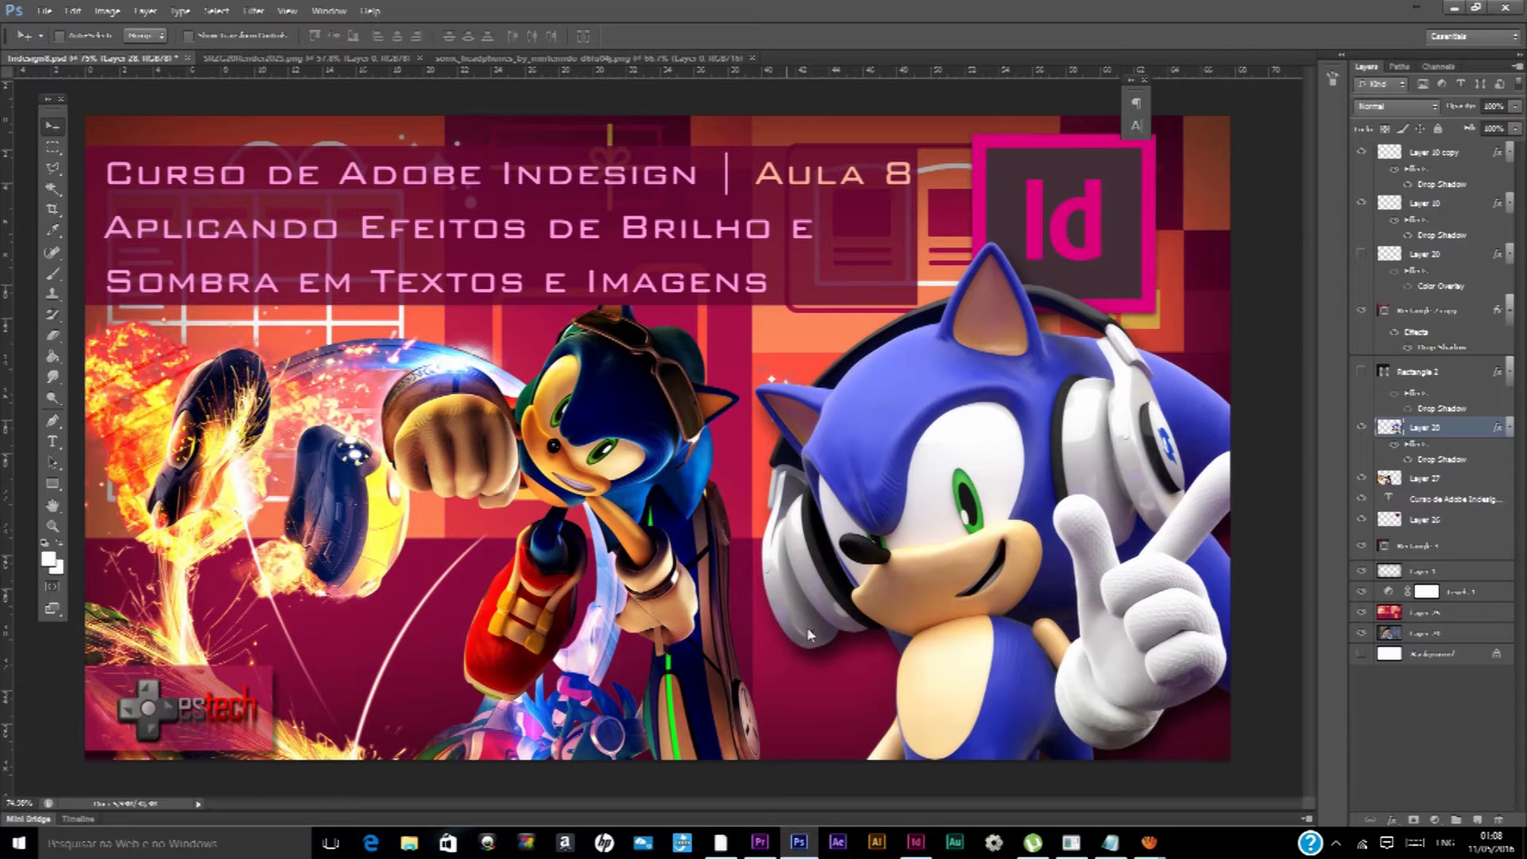
click(915, 842)
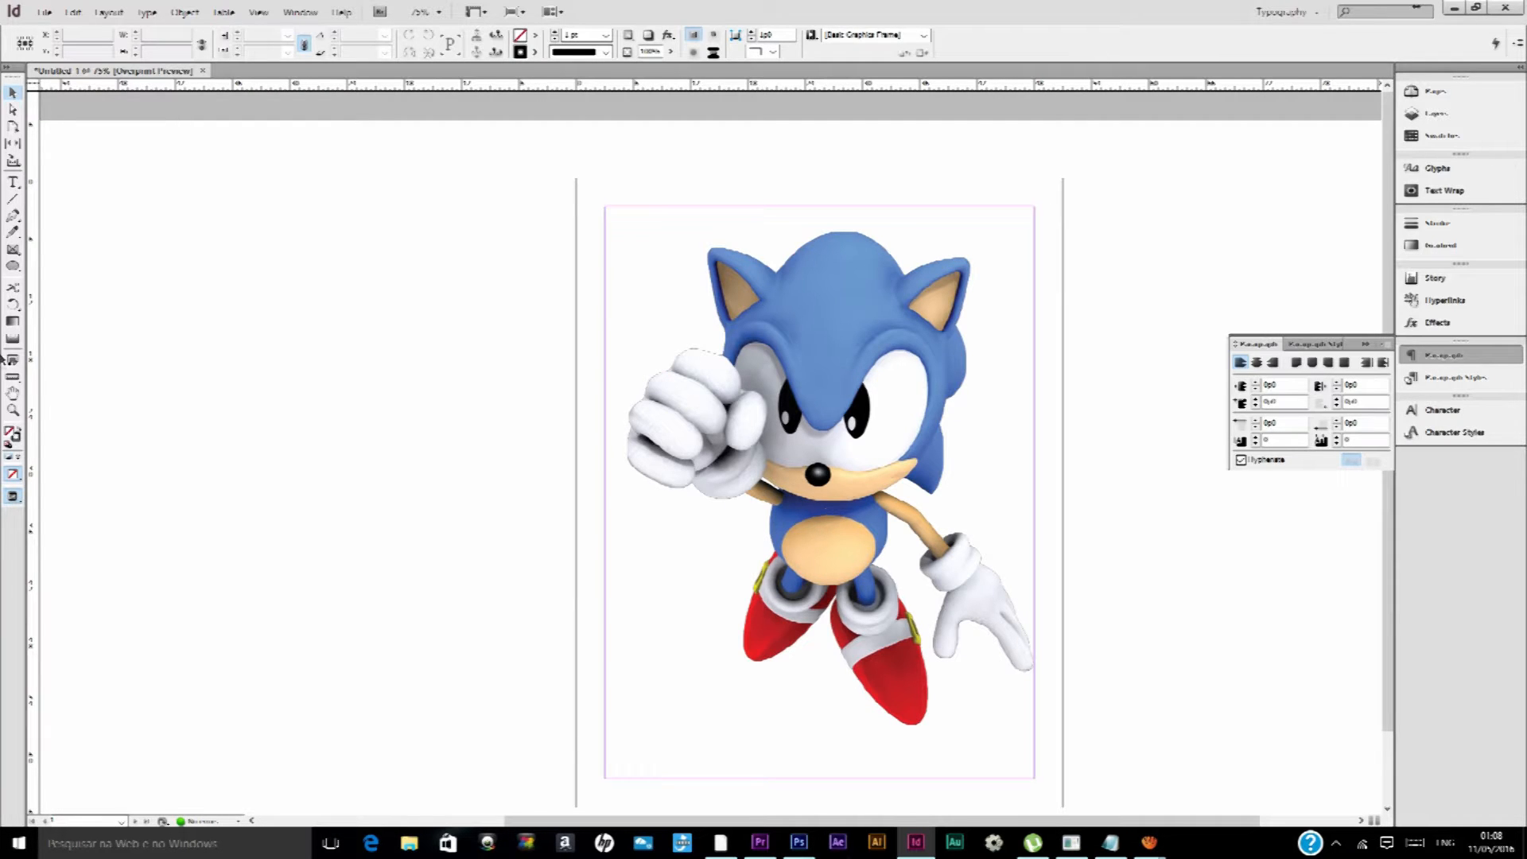
Create a text frame on the pasteboard beside the page, containing the word TEXTO at a font size of 72 pt
click(14, 183)
drag(69, 189, 505, 429)
text(TEXTO)
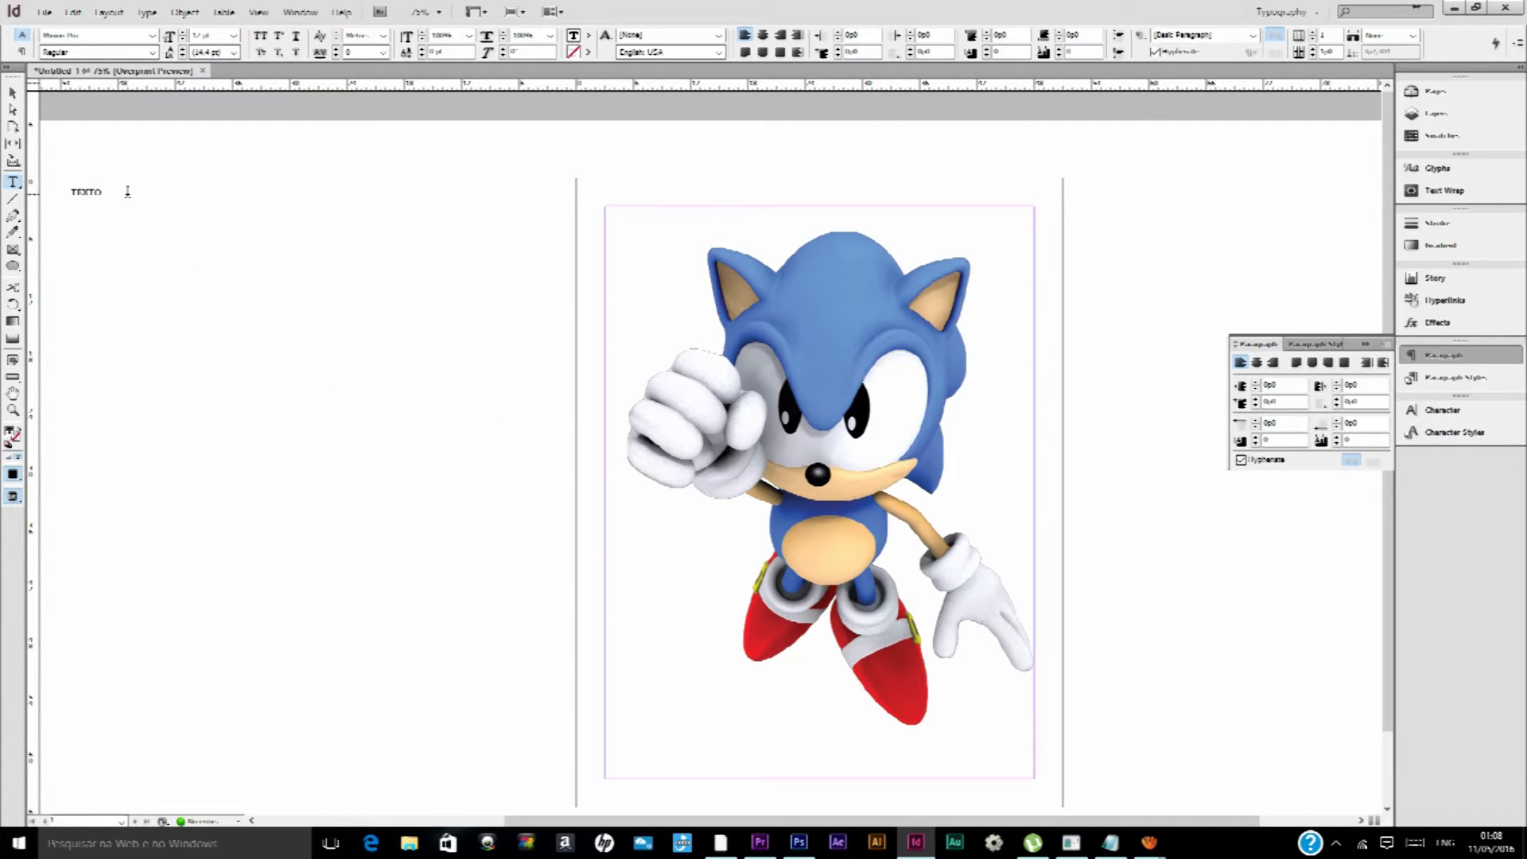
drag(127, 192, 71, 192)
click(233, 36)
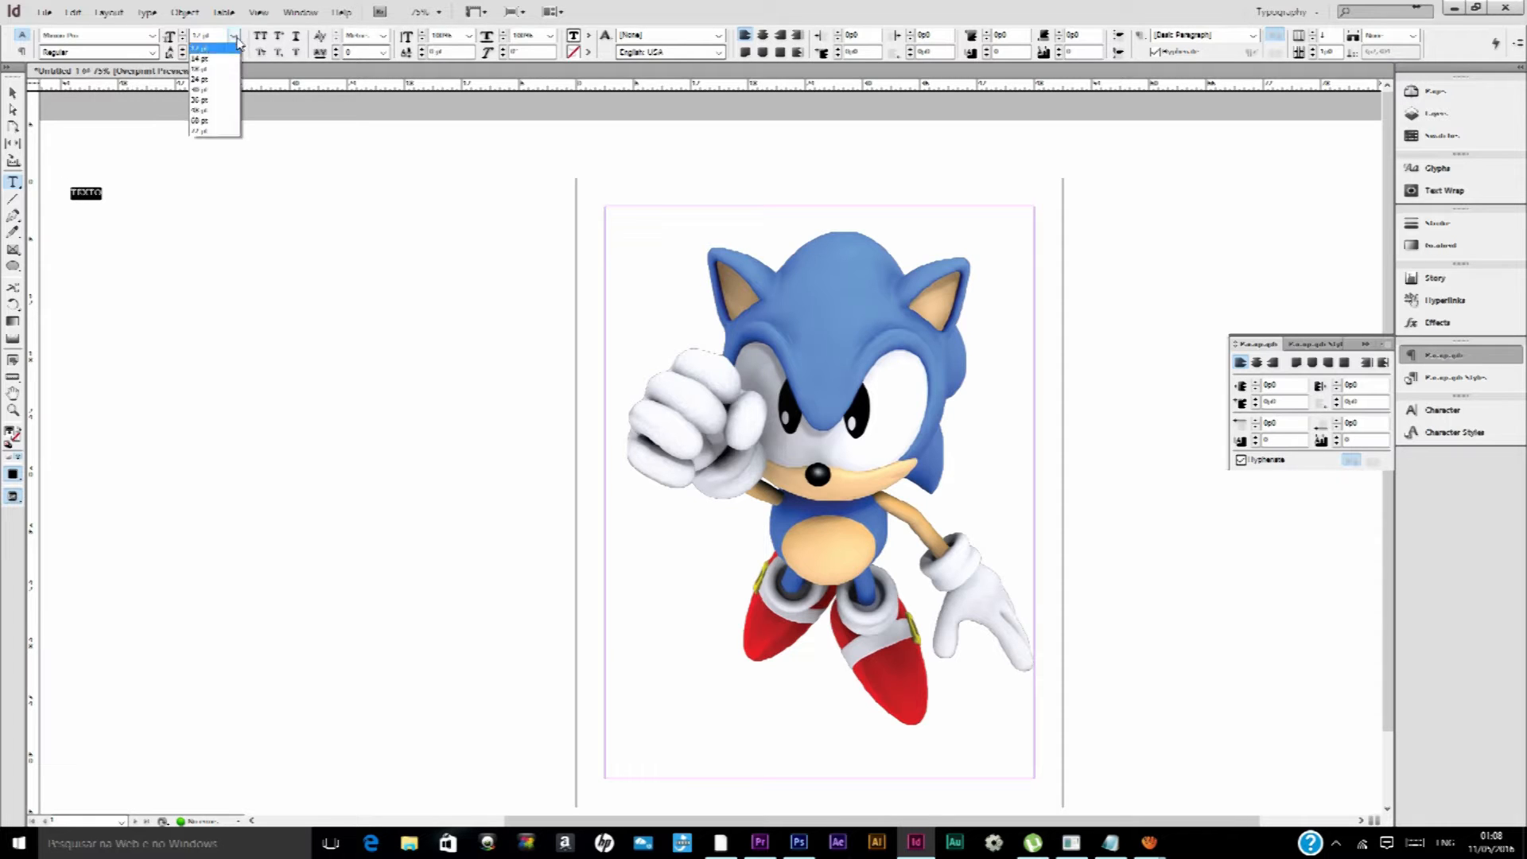
click(211, 205)
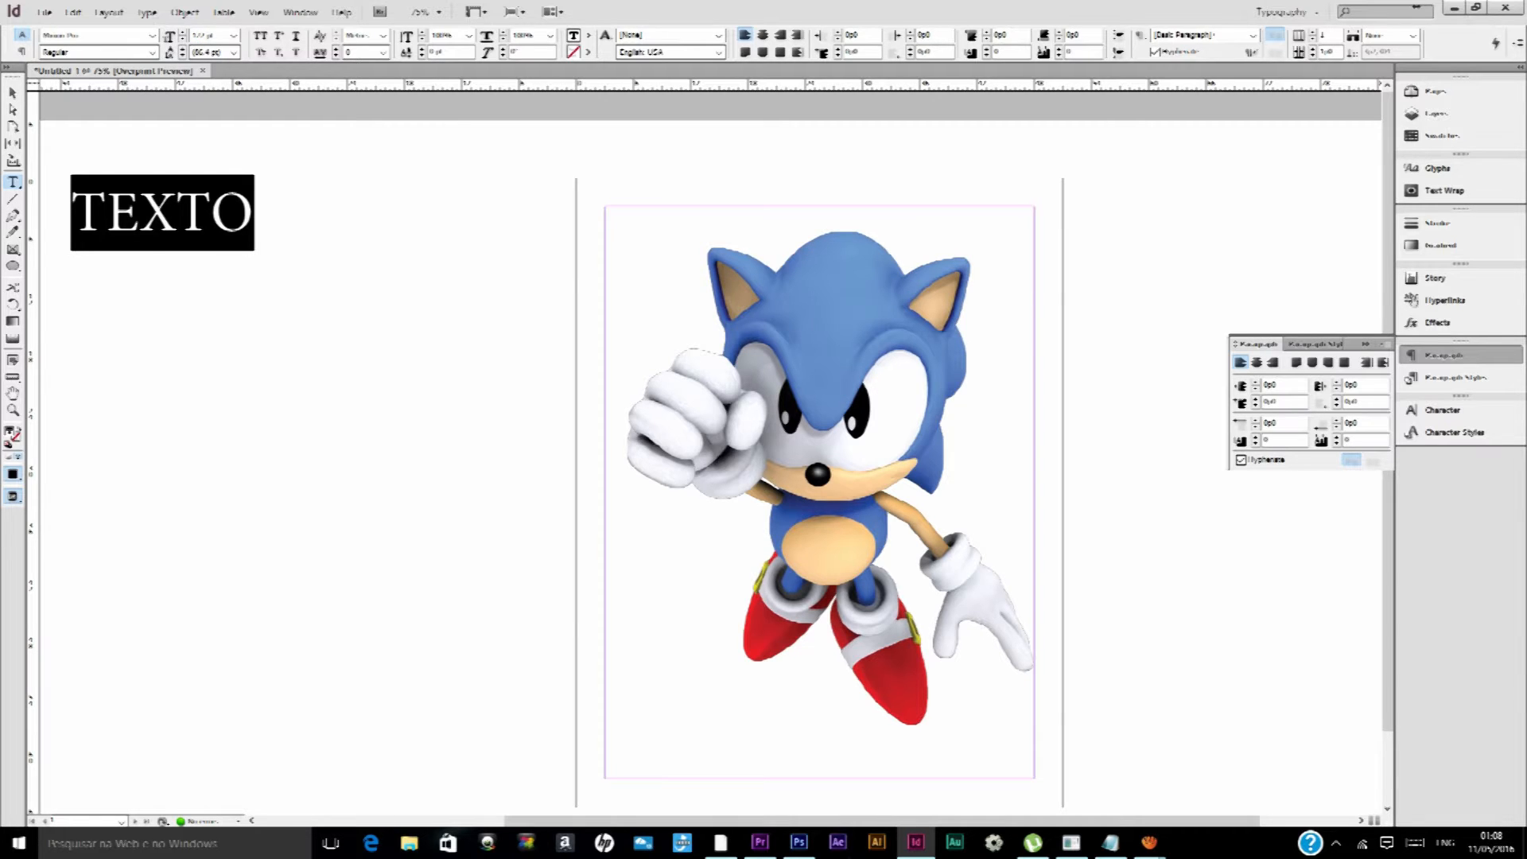
Resize the TEXTO frame to about 44p7 wide and move it lower beside the Sonic image, and deselect it
key(Escape)
drag(494, 417, 378, 327)
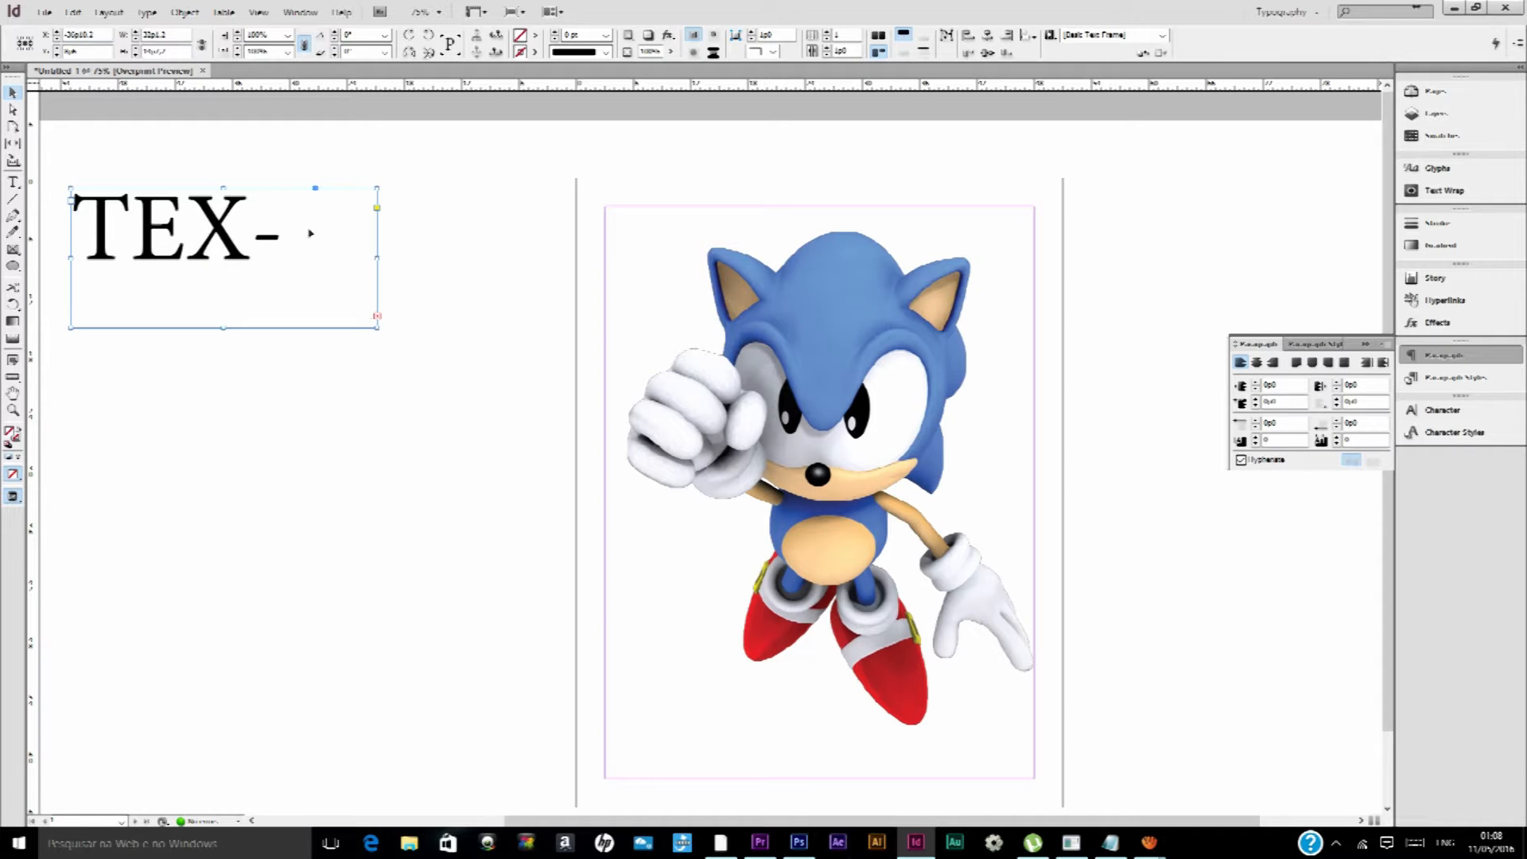
drag(377, 327, 497, 399)
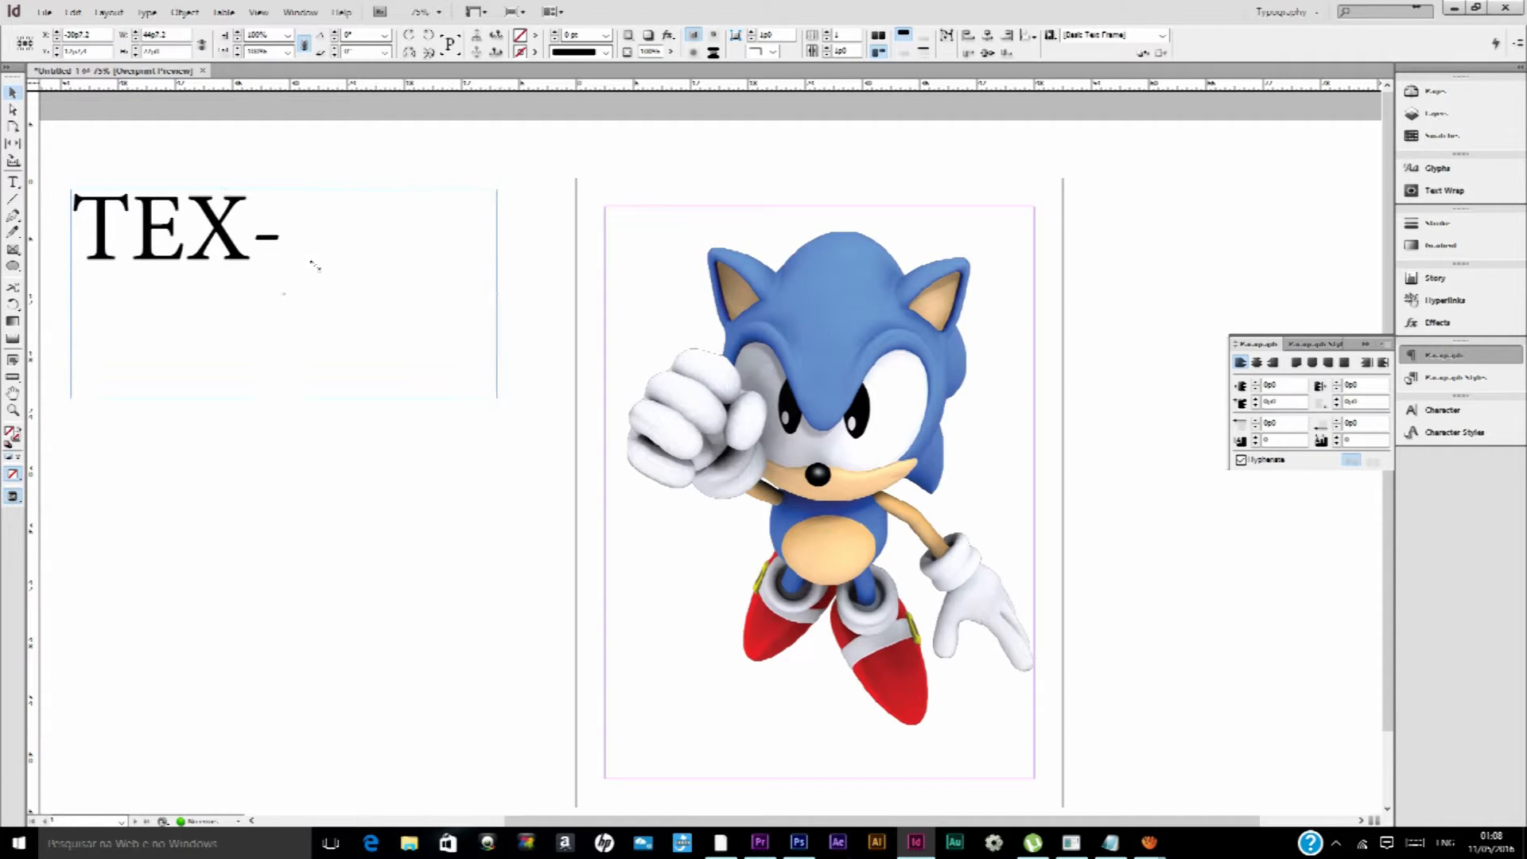
drag(296, 273, 349, 407)
click(578, 374)
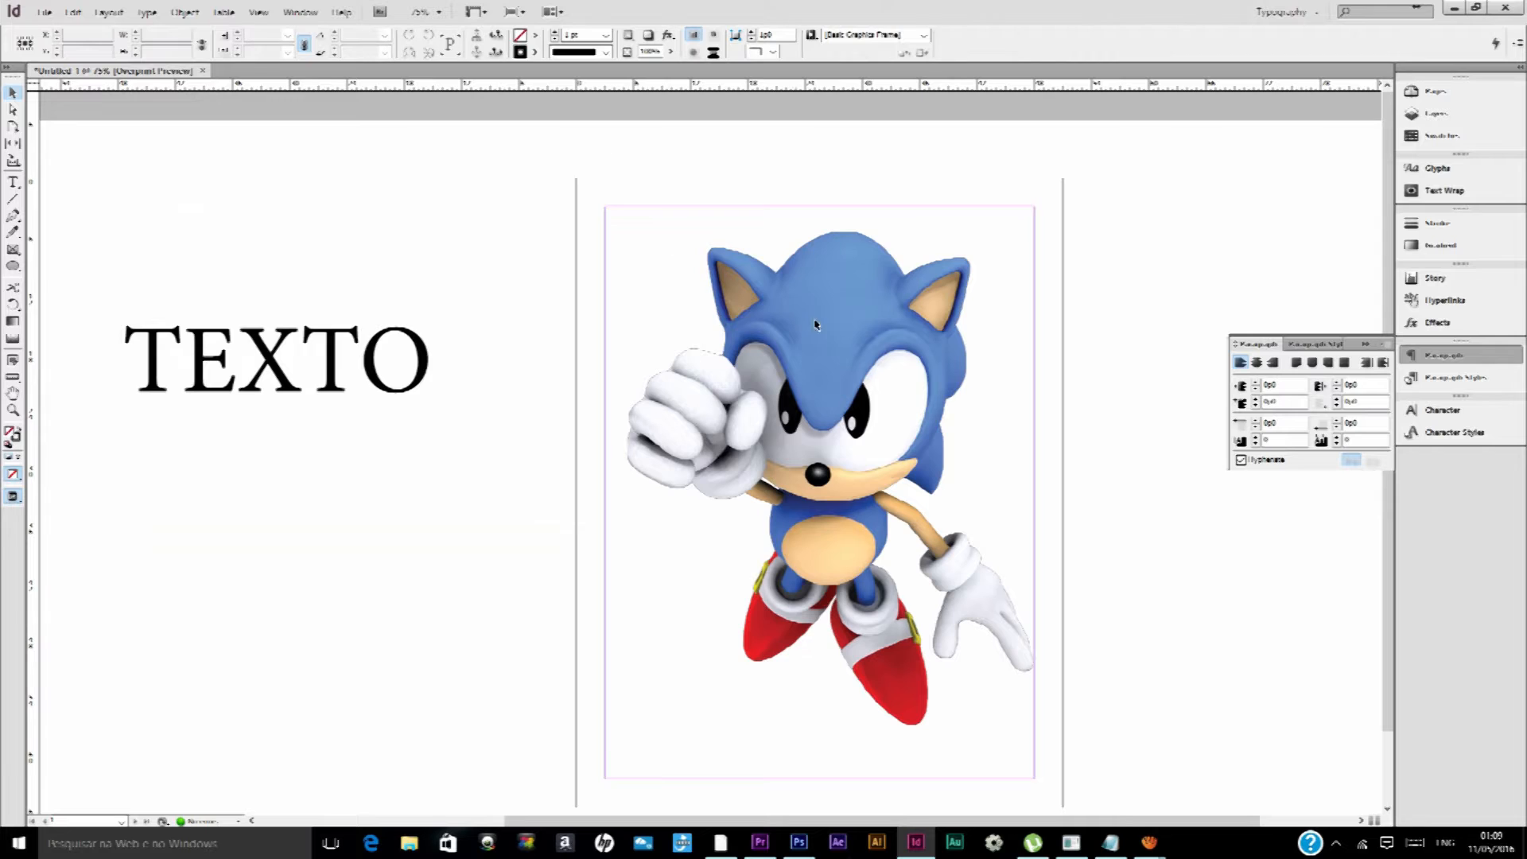
scroll(825, 326, down, 1)
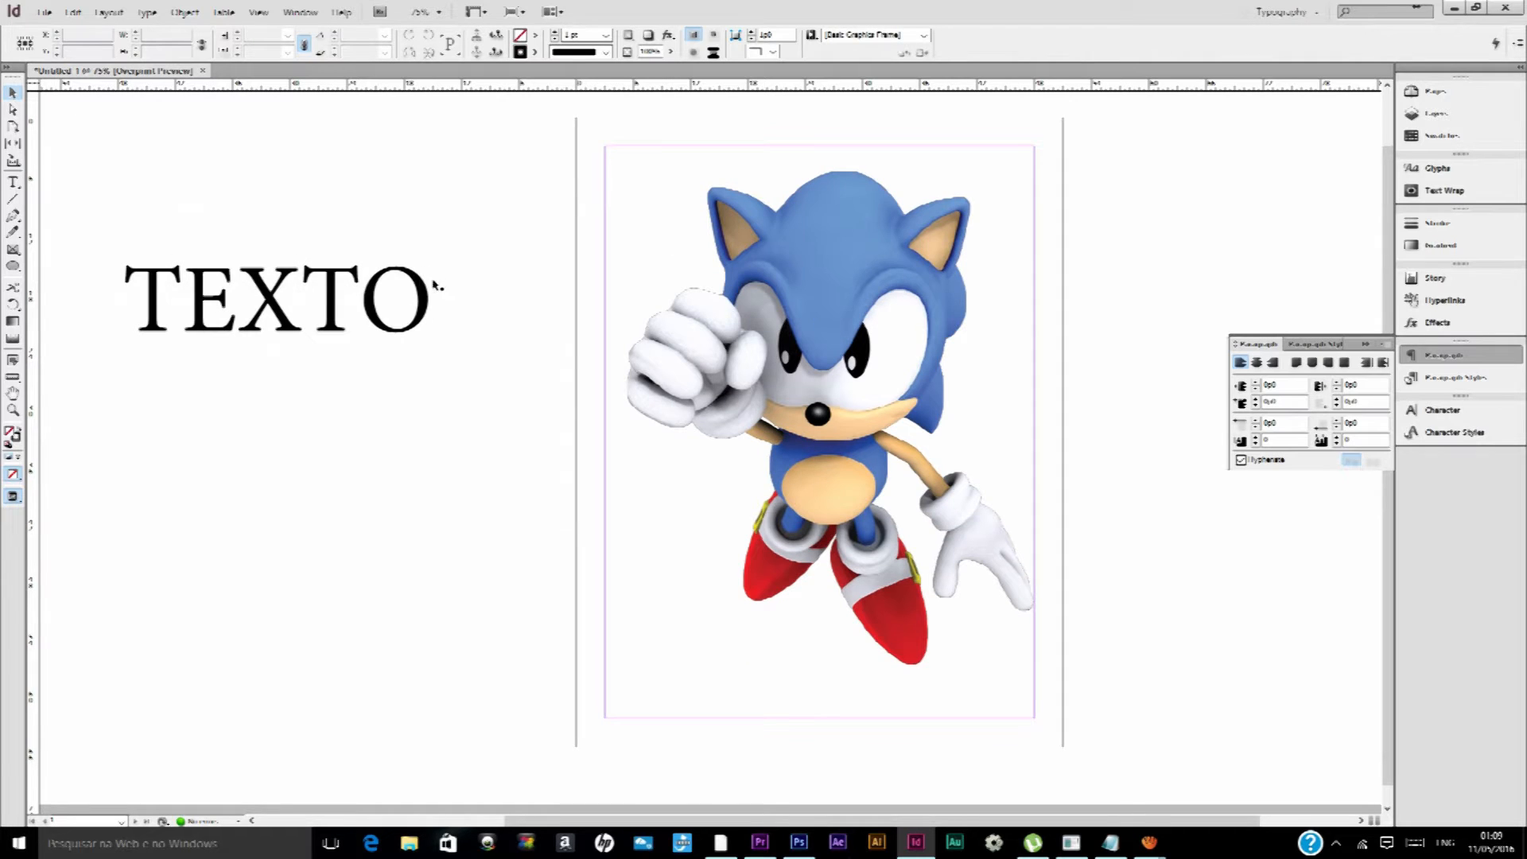
Try the opacity slider and the default drop shadow on the Sonic image, and switch the shadow off again
click(863, 301)
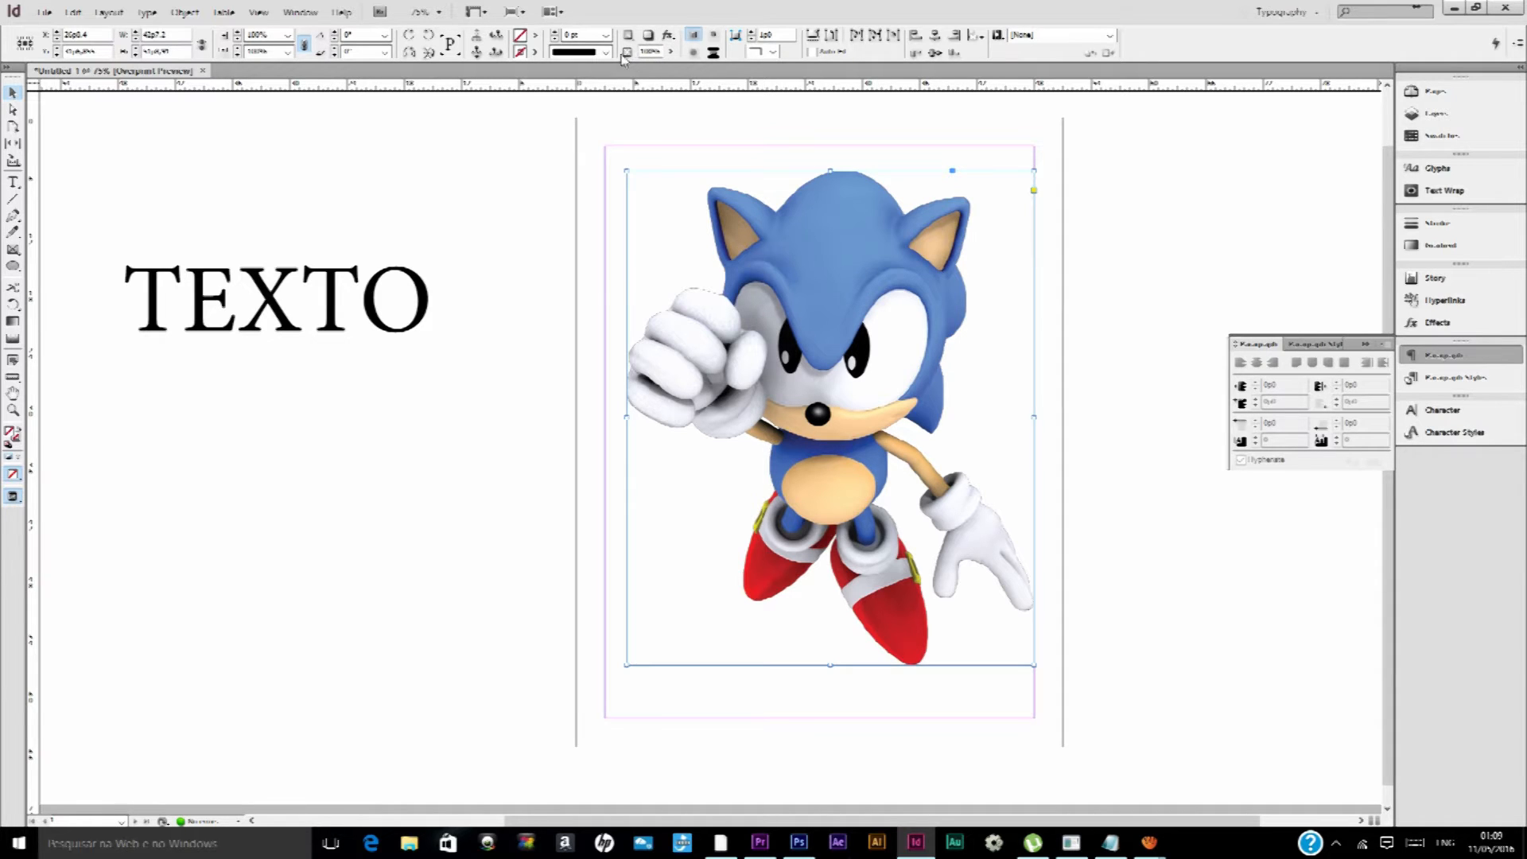
click(673, 53)
mouse_move(673, 67)
mouse_down()
mouse_move(608, 72)
mouse_move(681, 73)
mouse_up()
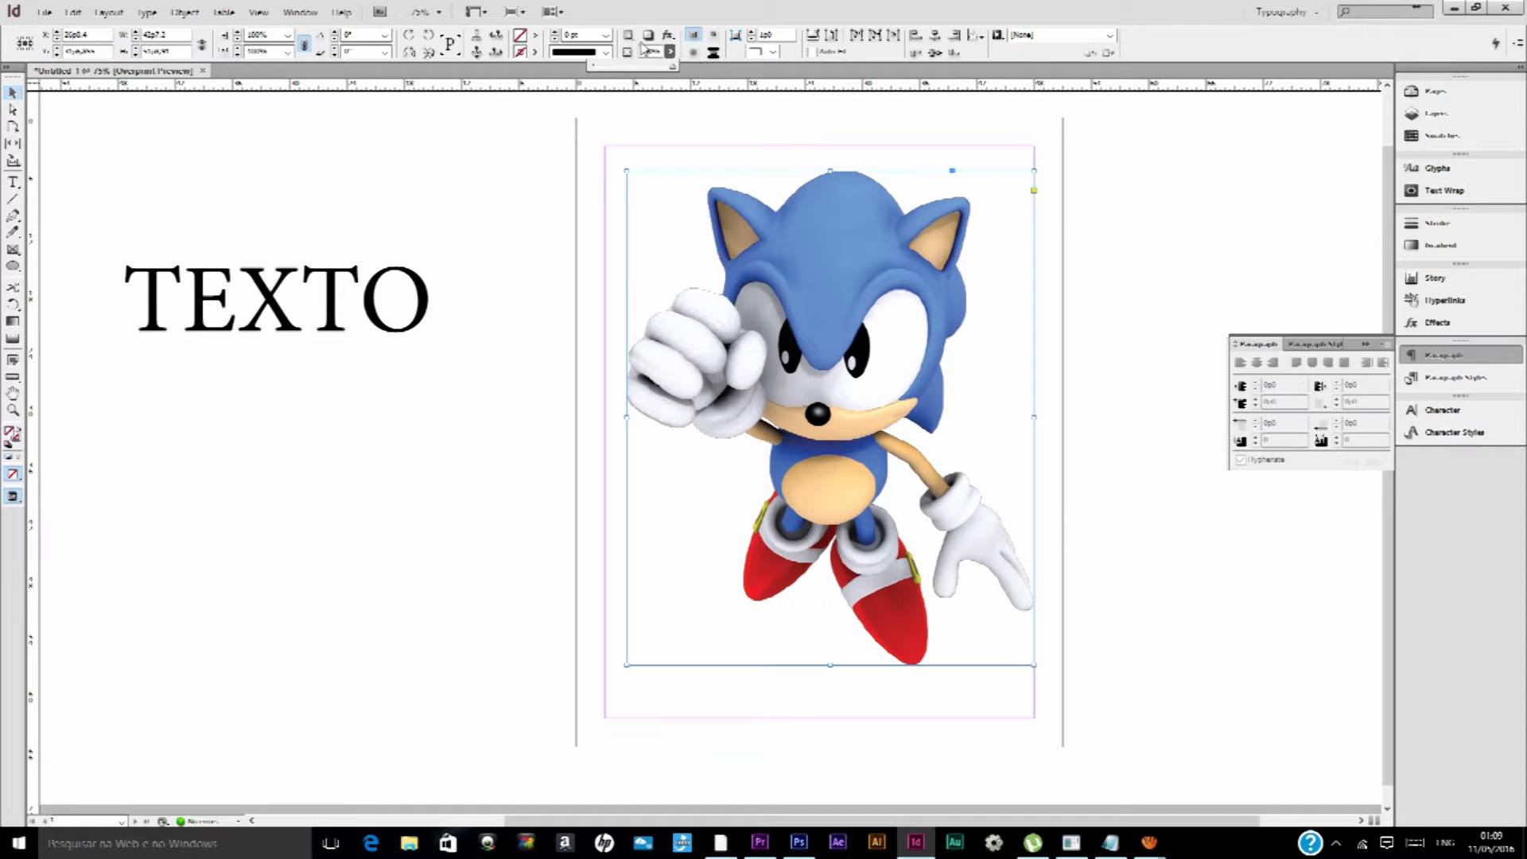
click(648, 36)
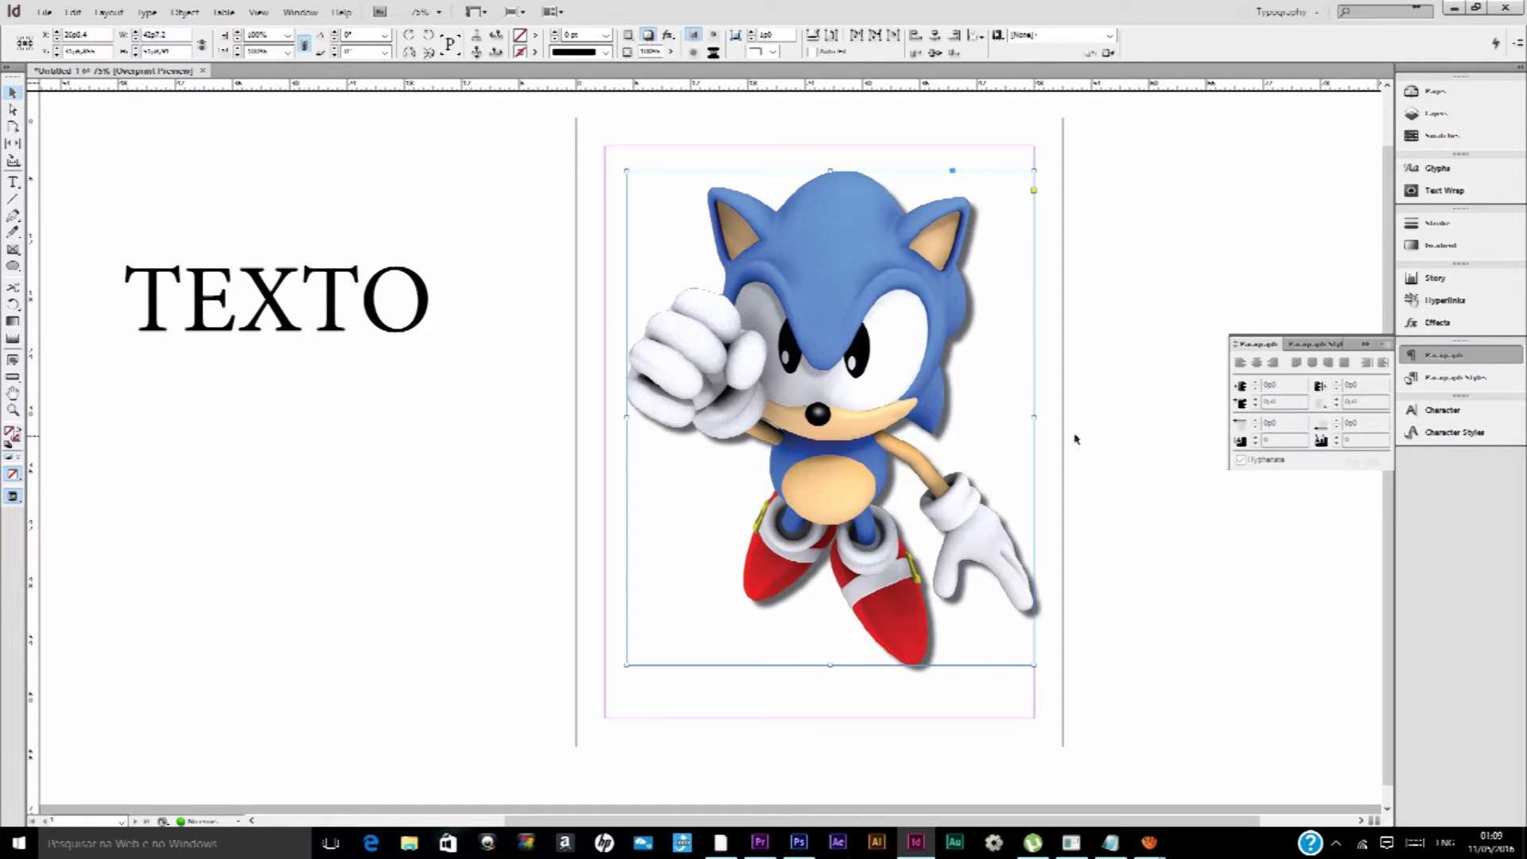
click(650, 38)
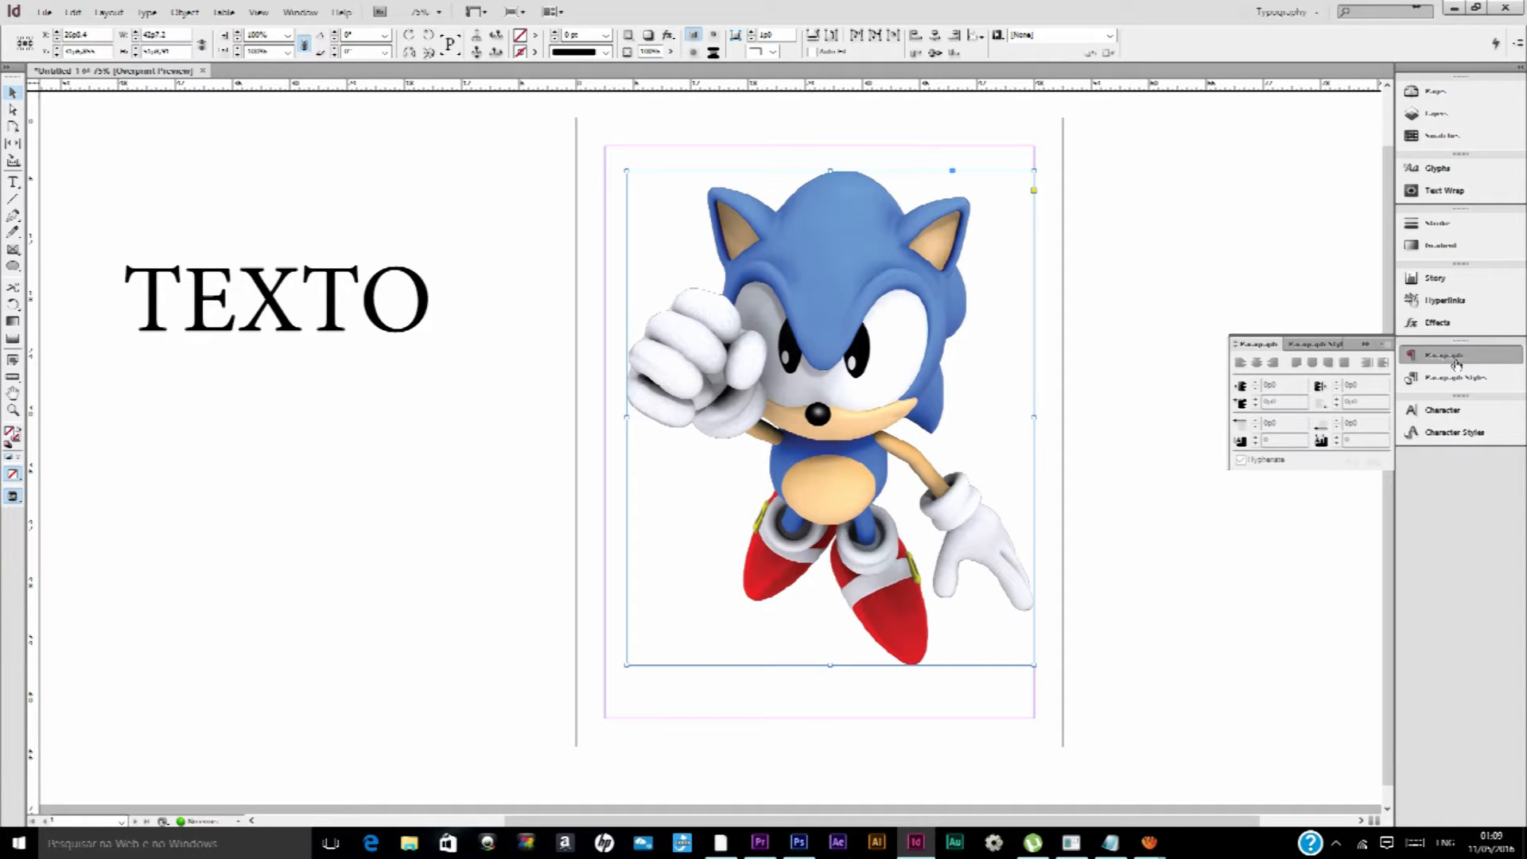
Collapse the open Paragraph panel
click(1364, 345)
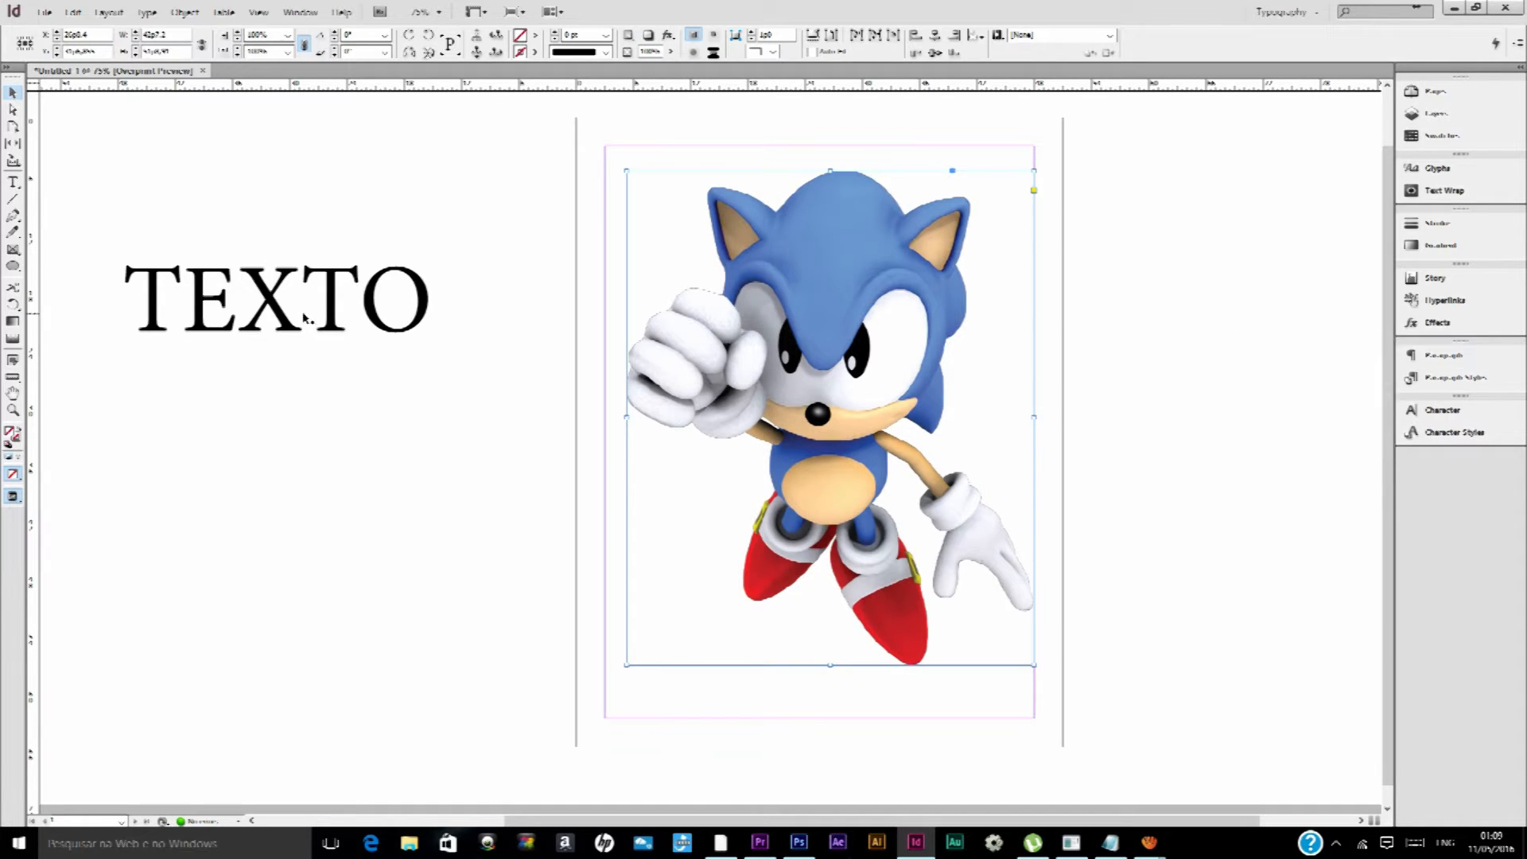
Apply the default drop shadow to the TEXTO text frame
click(334, 292)
click(650, 36)
click(650, 36)
click(650, 36)
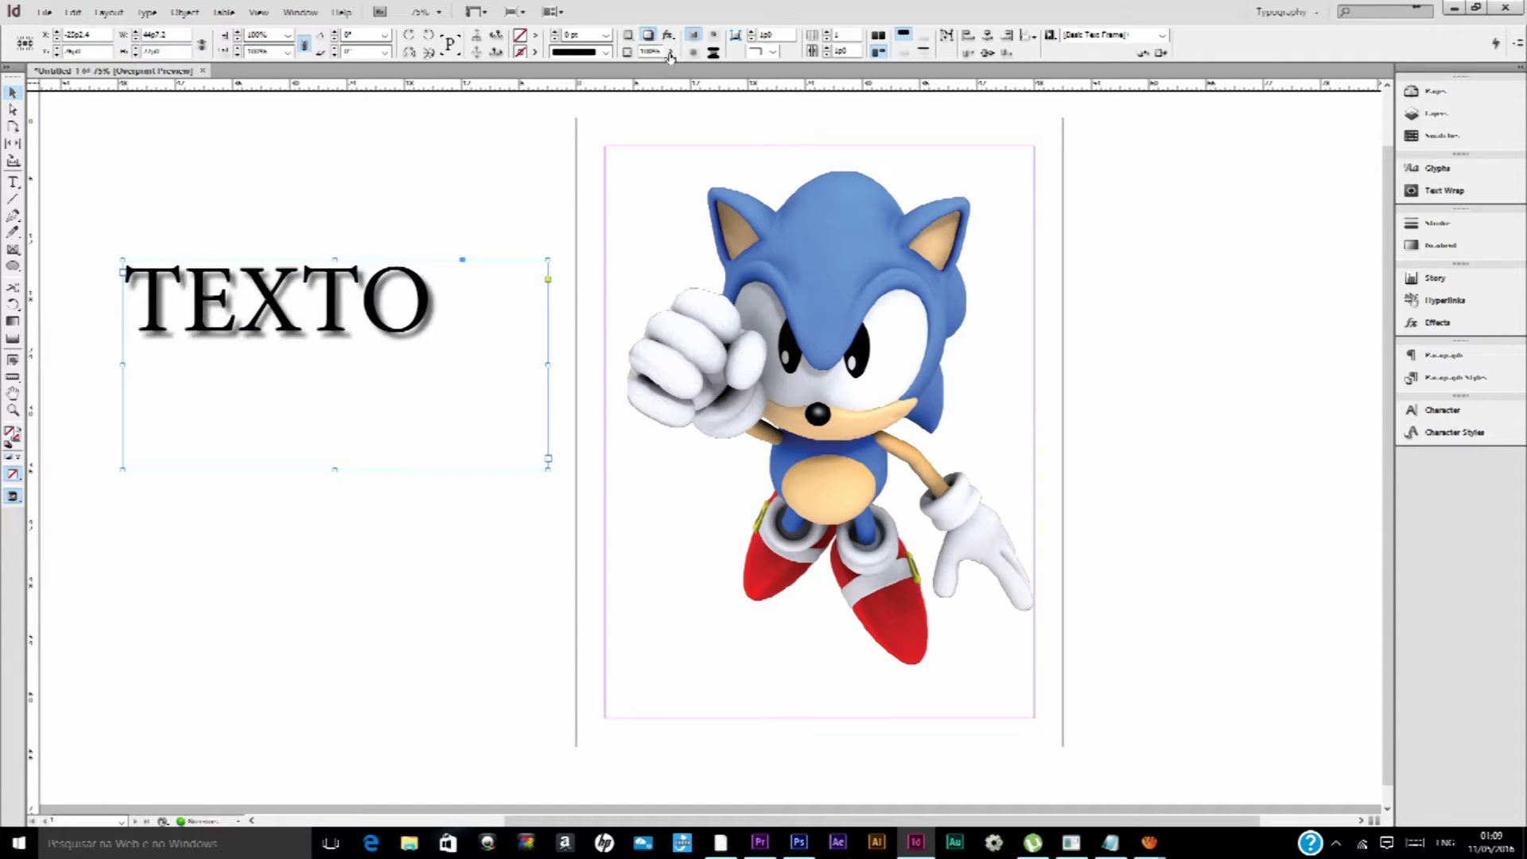
Lower the opacity of the TEXTO frame, and restore it to 100%
click(633, 67)
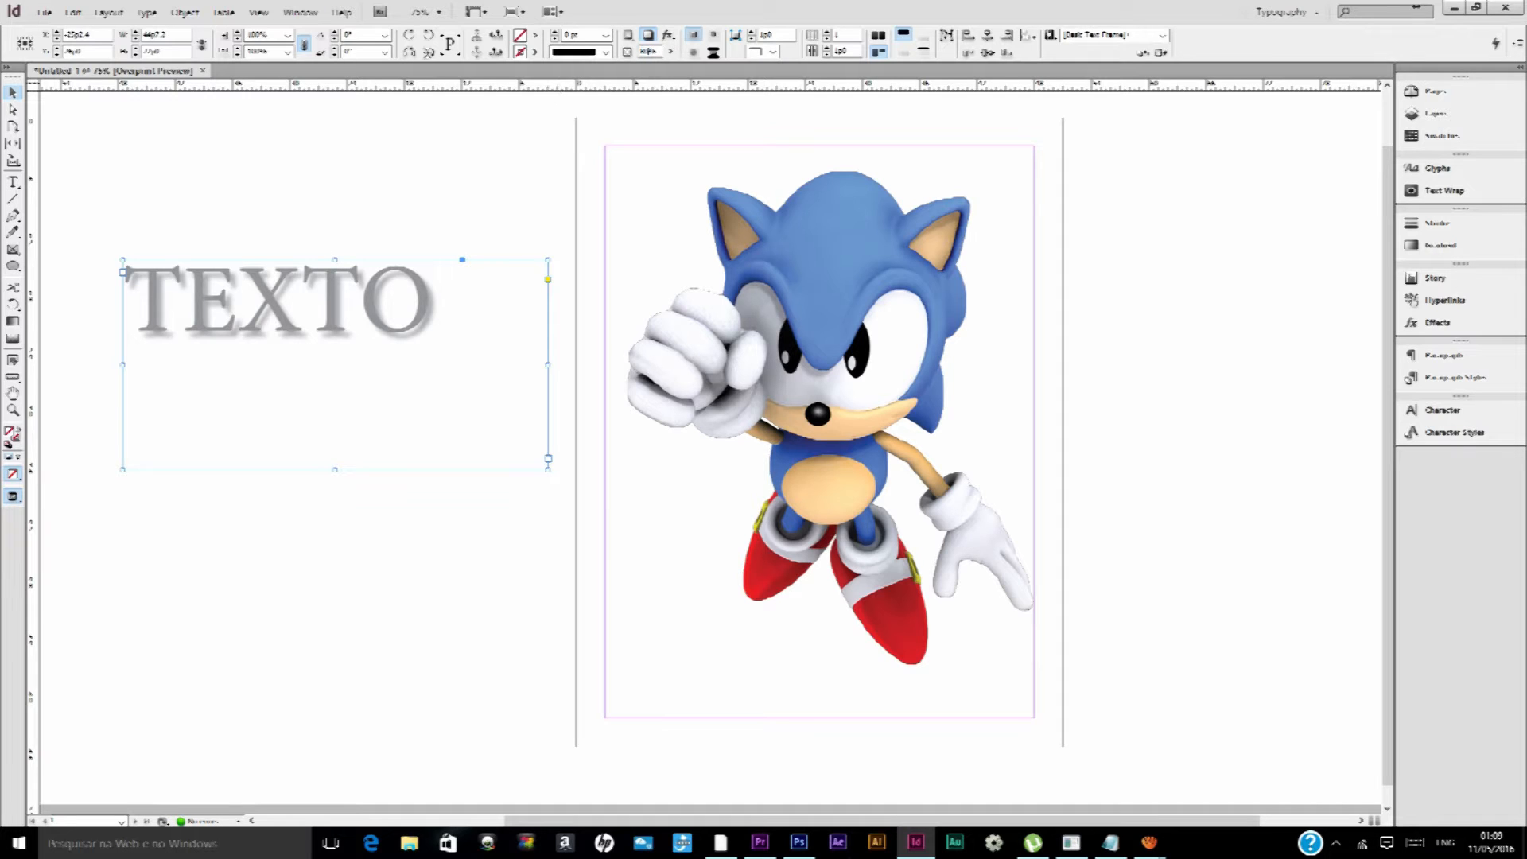
key(Return)
click(670, 52)
drag(669, 66, 684, 68)
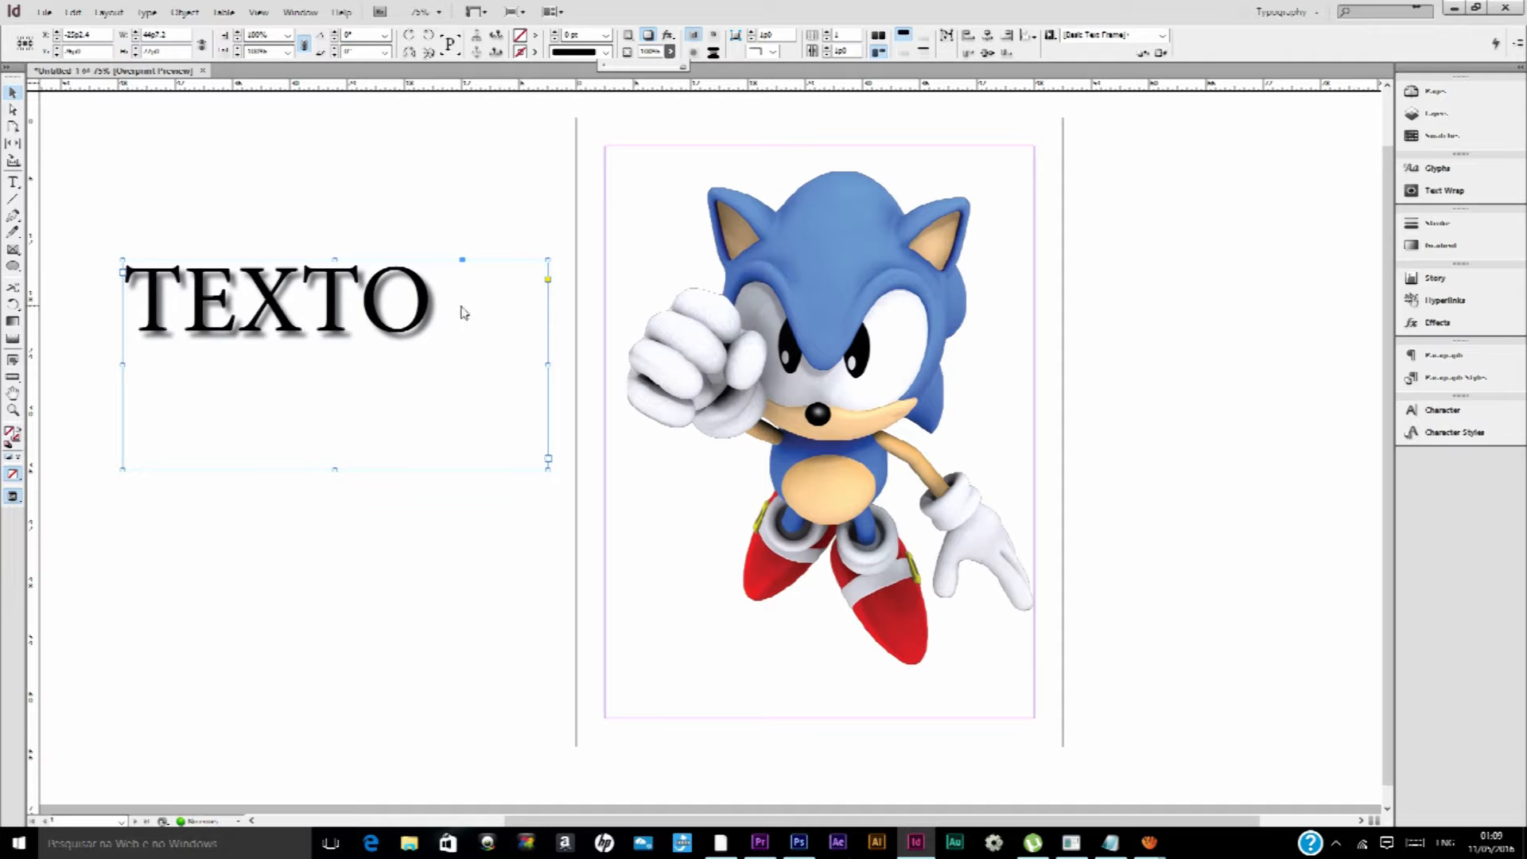
Examine the layer style options of the headphone Sonic layer in Photoshop, cancel them, and return to InDesign
click(798, 842)
right_click(1436, 442)
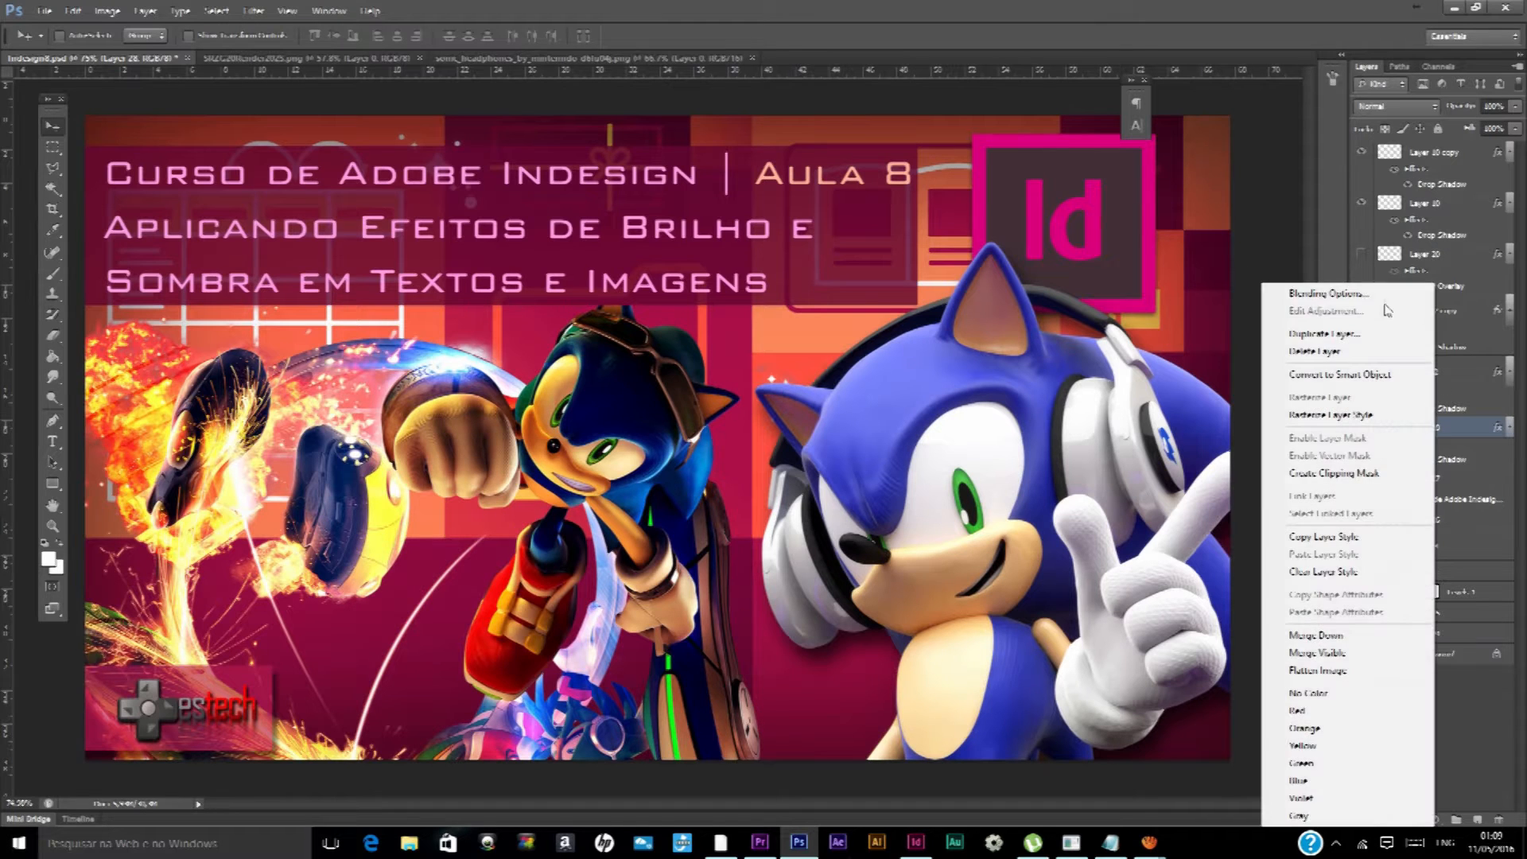
click(1320, 294)
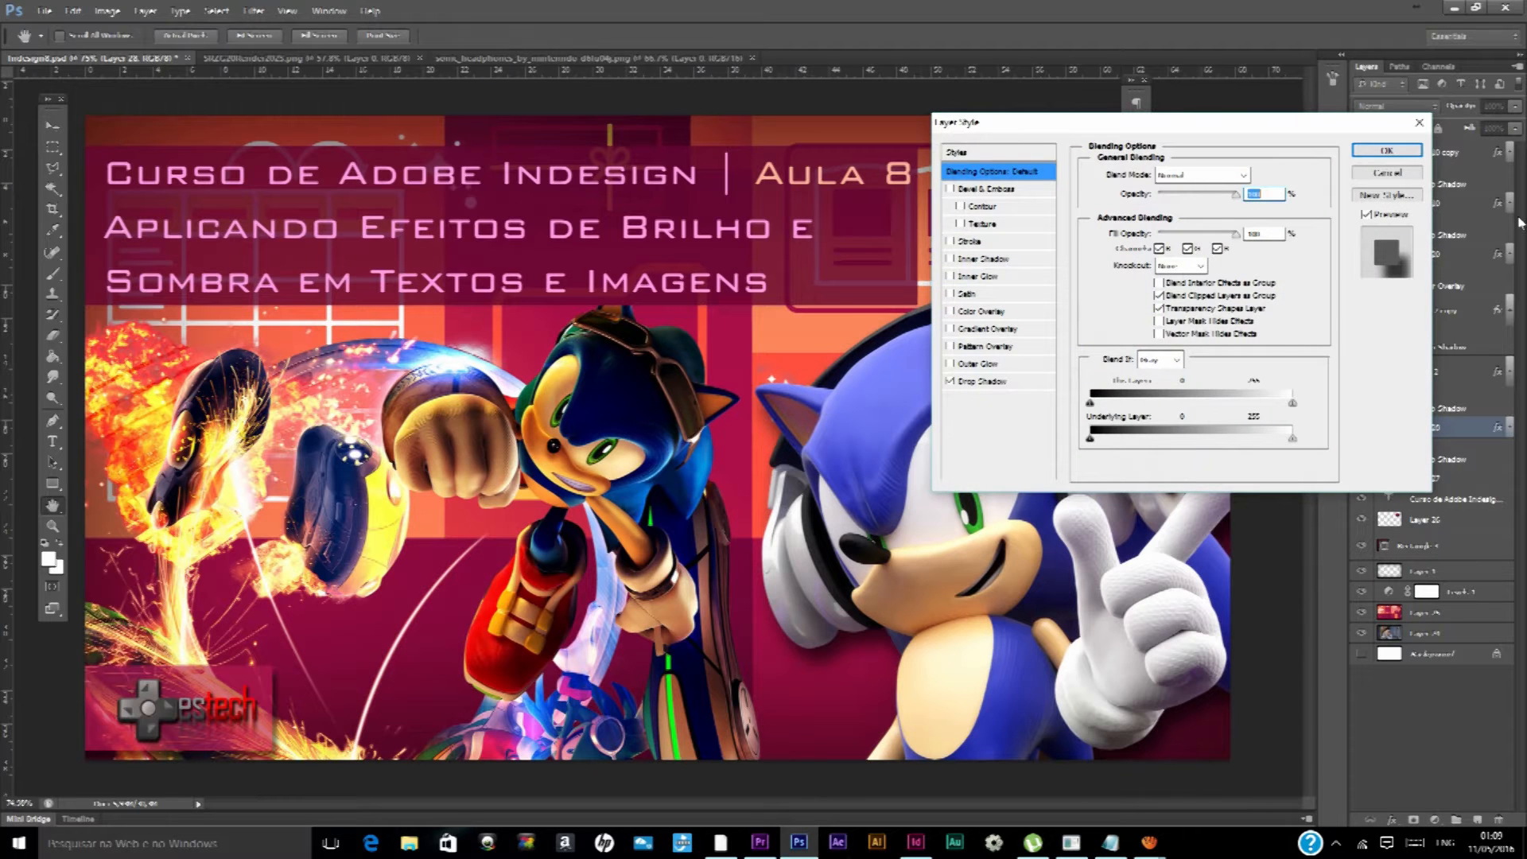
click(1403, 173)
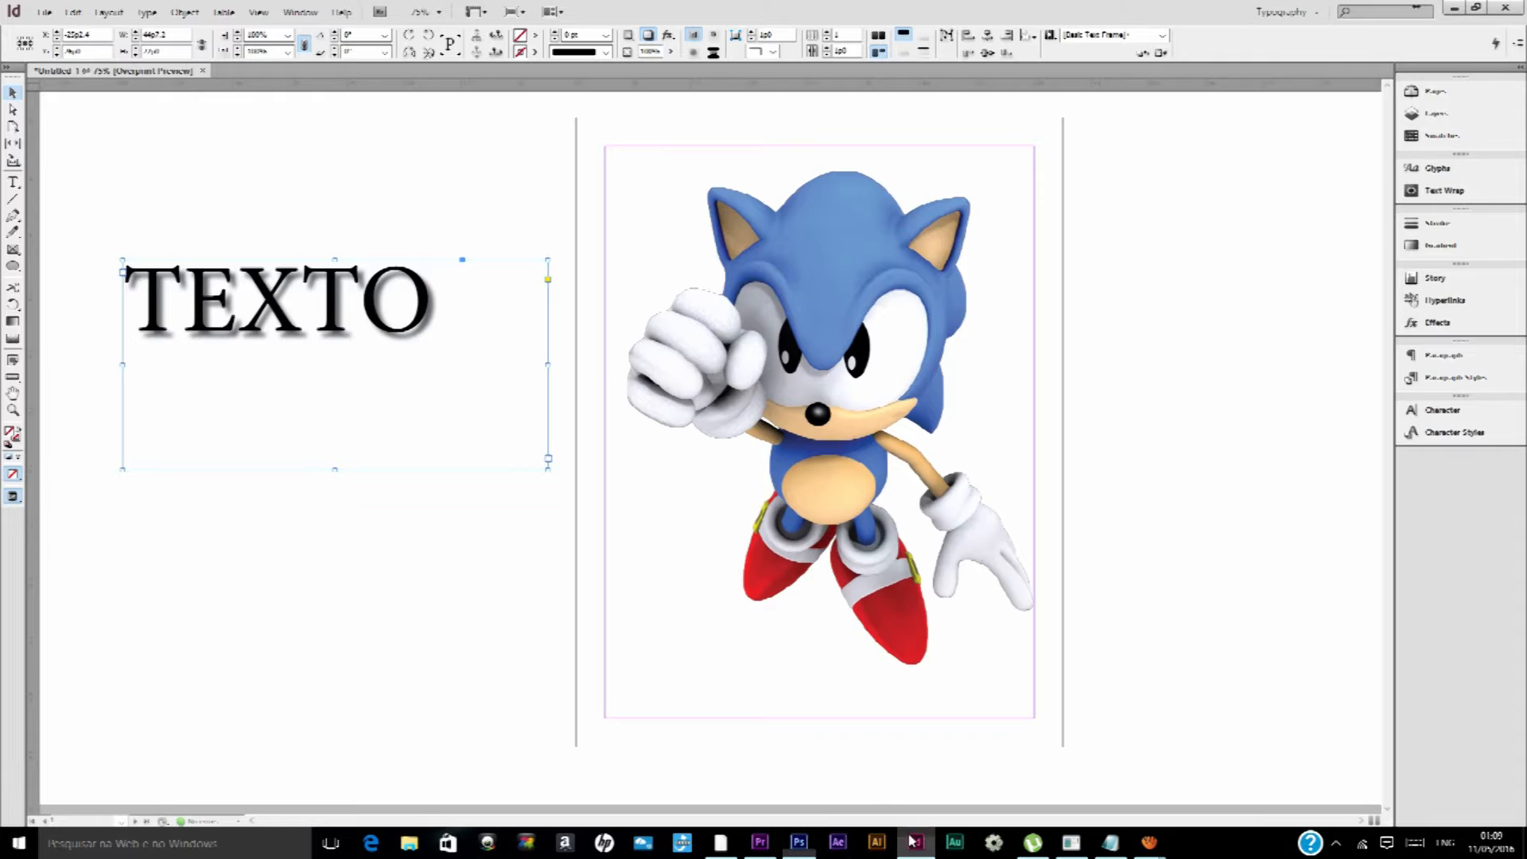
click(916, 843)
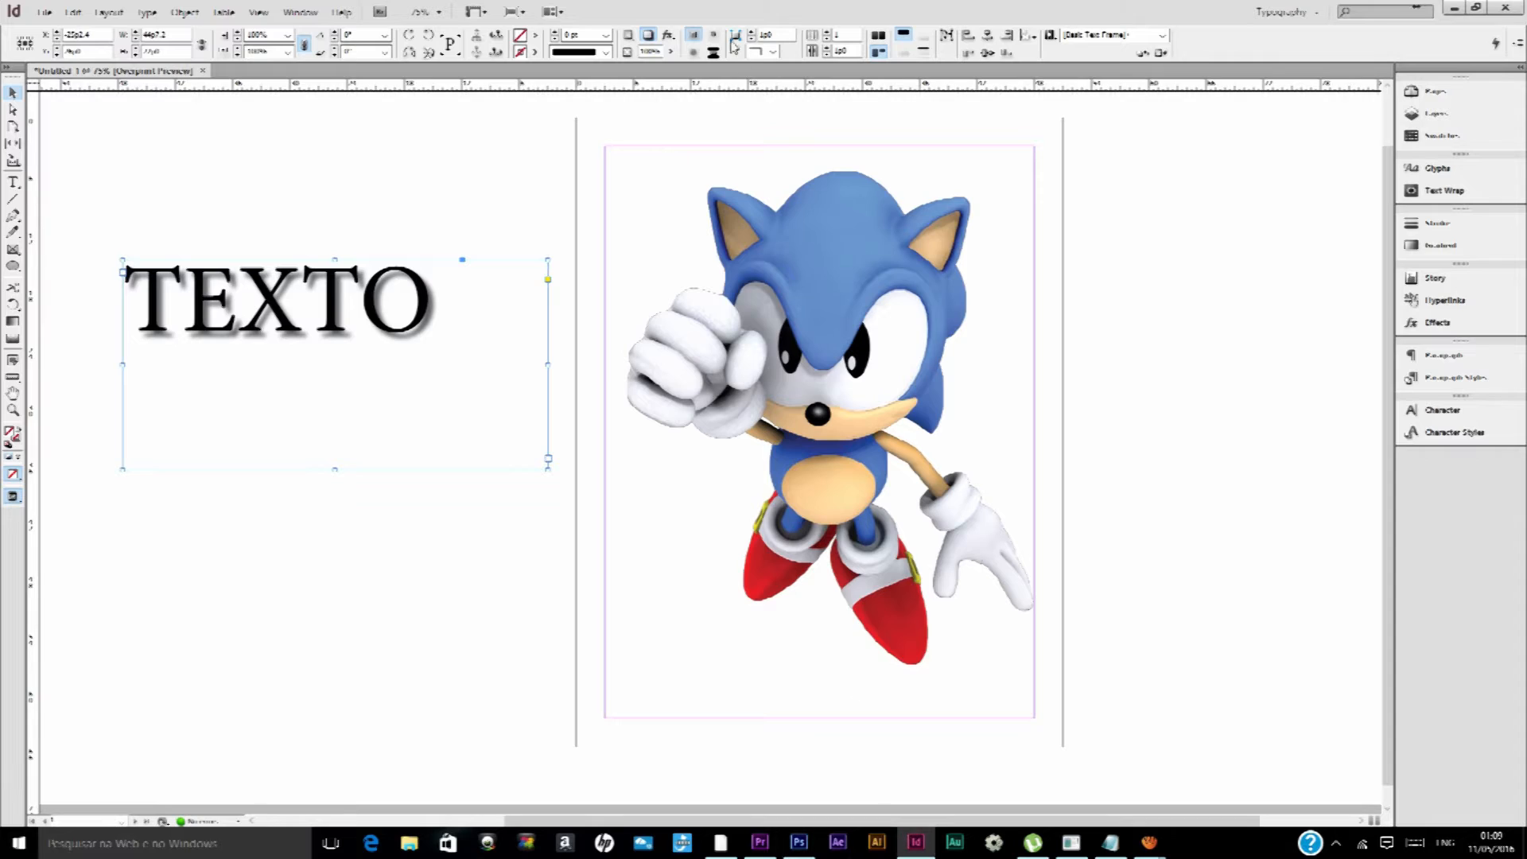
Remove the drop shadow from the TEXTO text frame
click(648, 35)
Apply the default drop shadow to the Sonic image
click(811, 240)
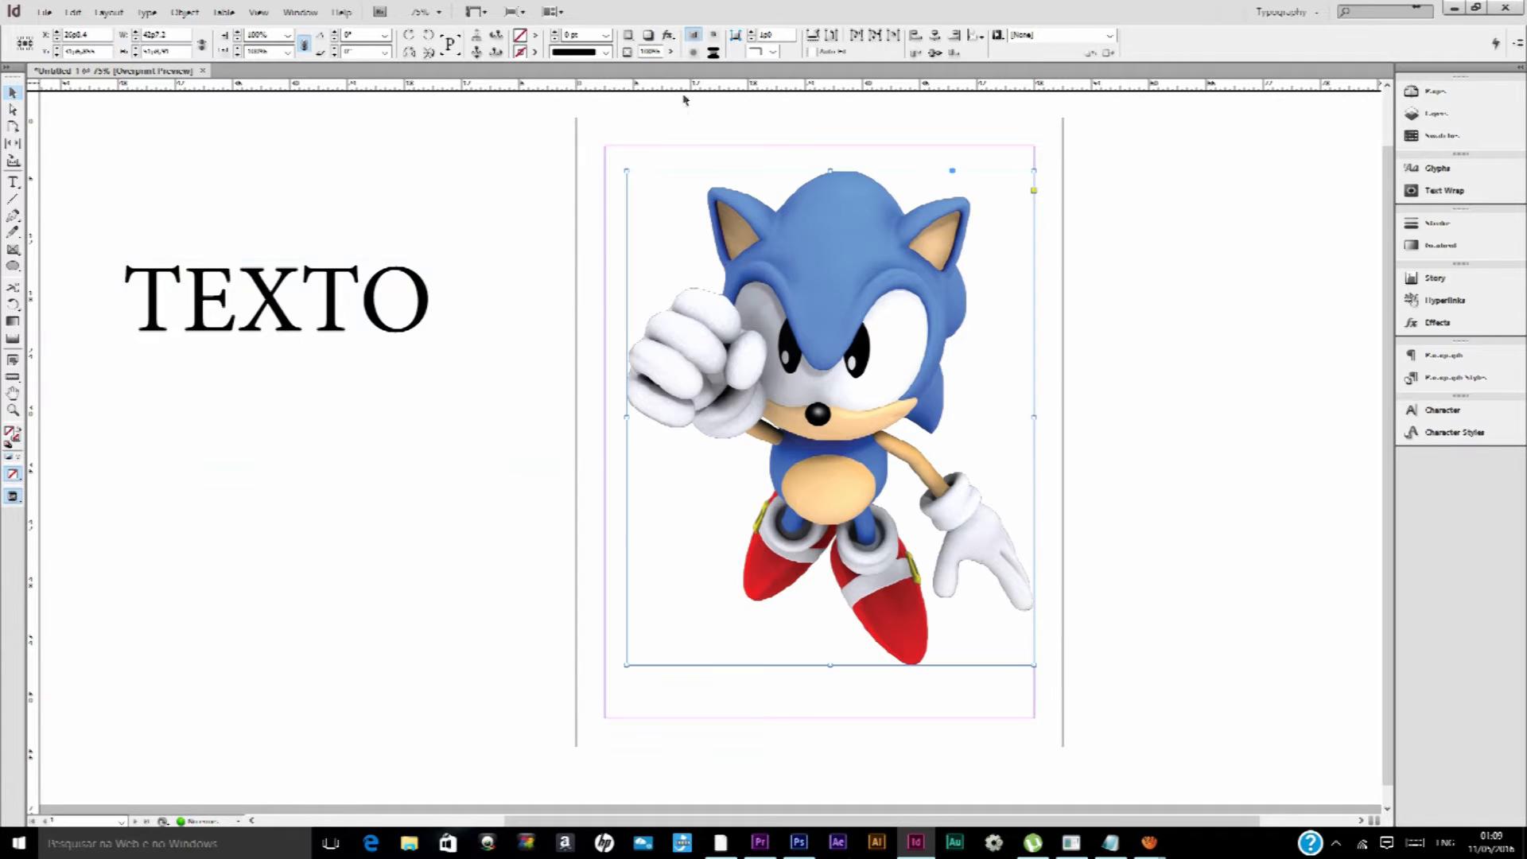
click(650, 36)
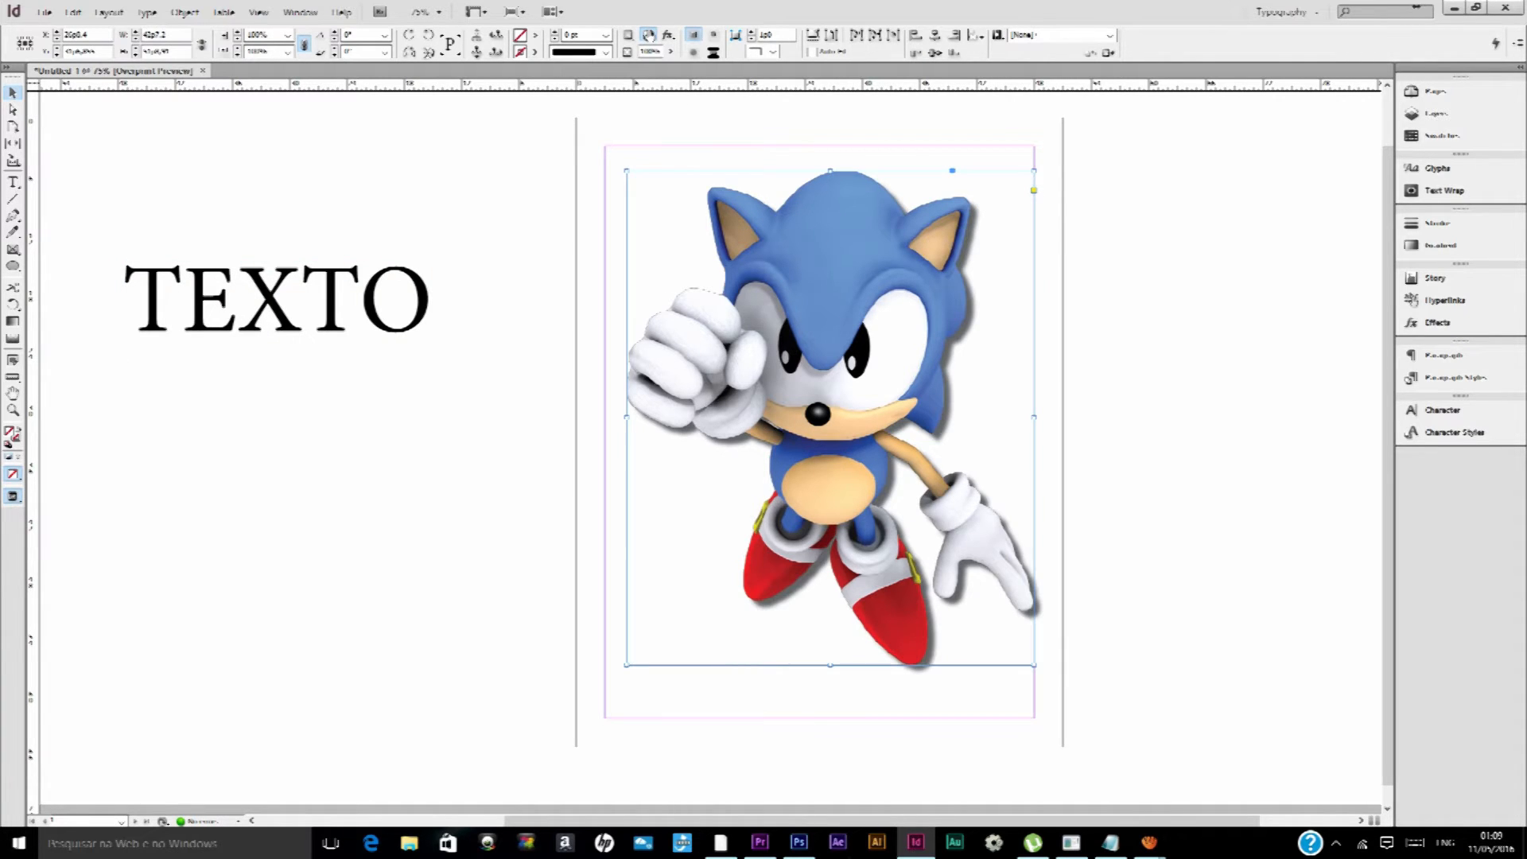
click(648, 35)
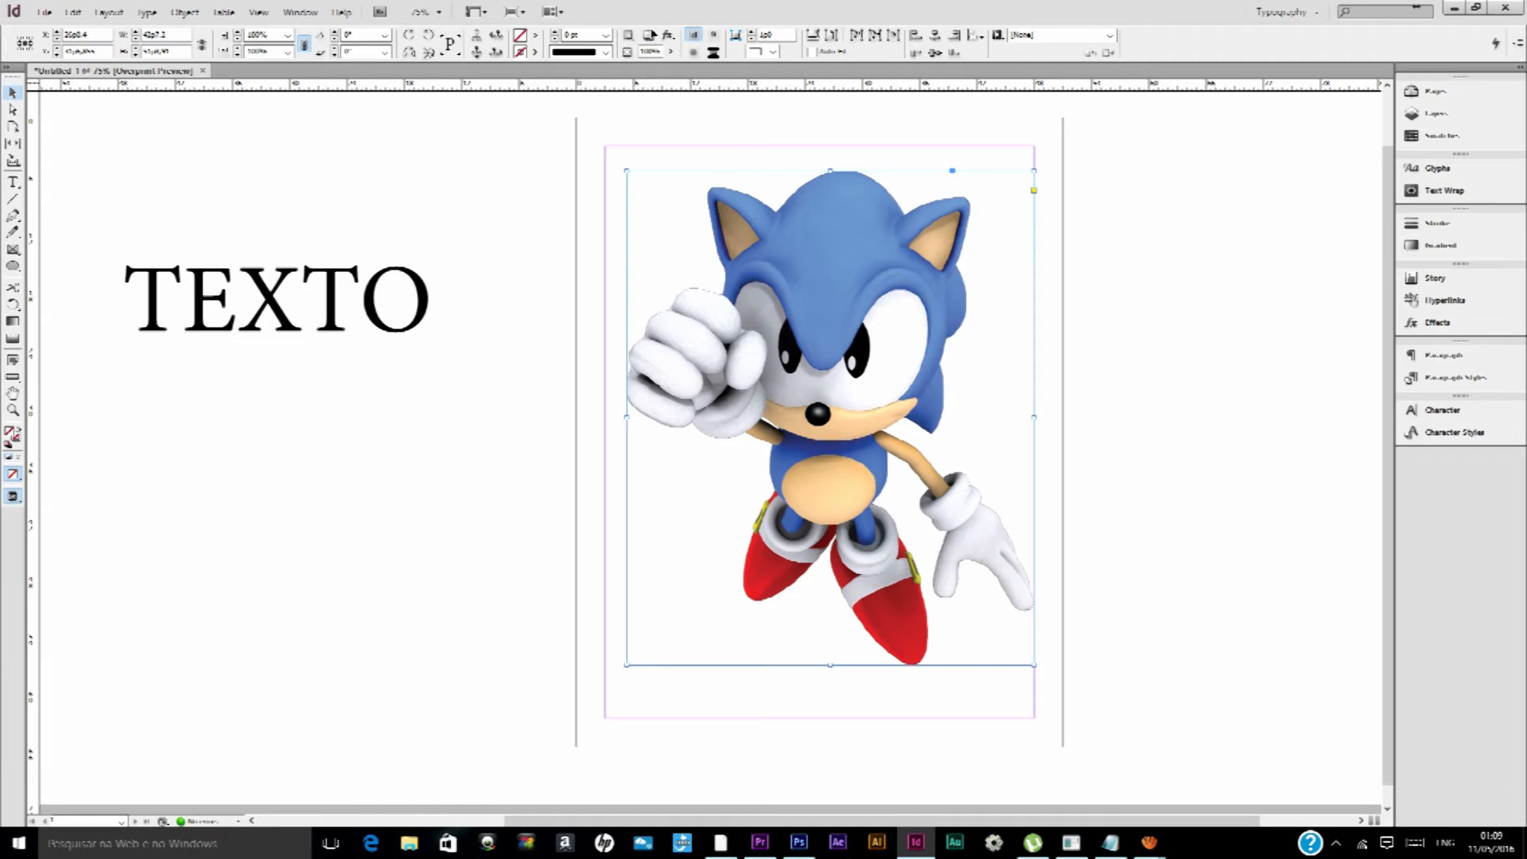
click(650, 36)
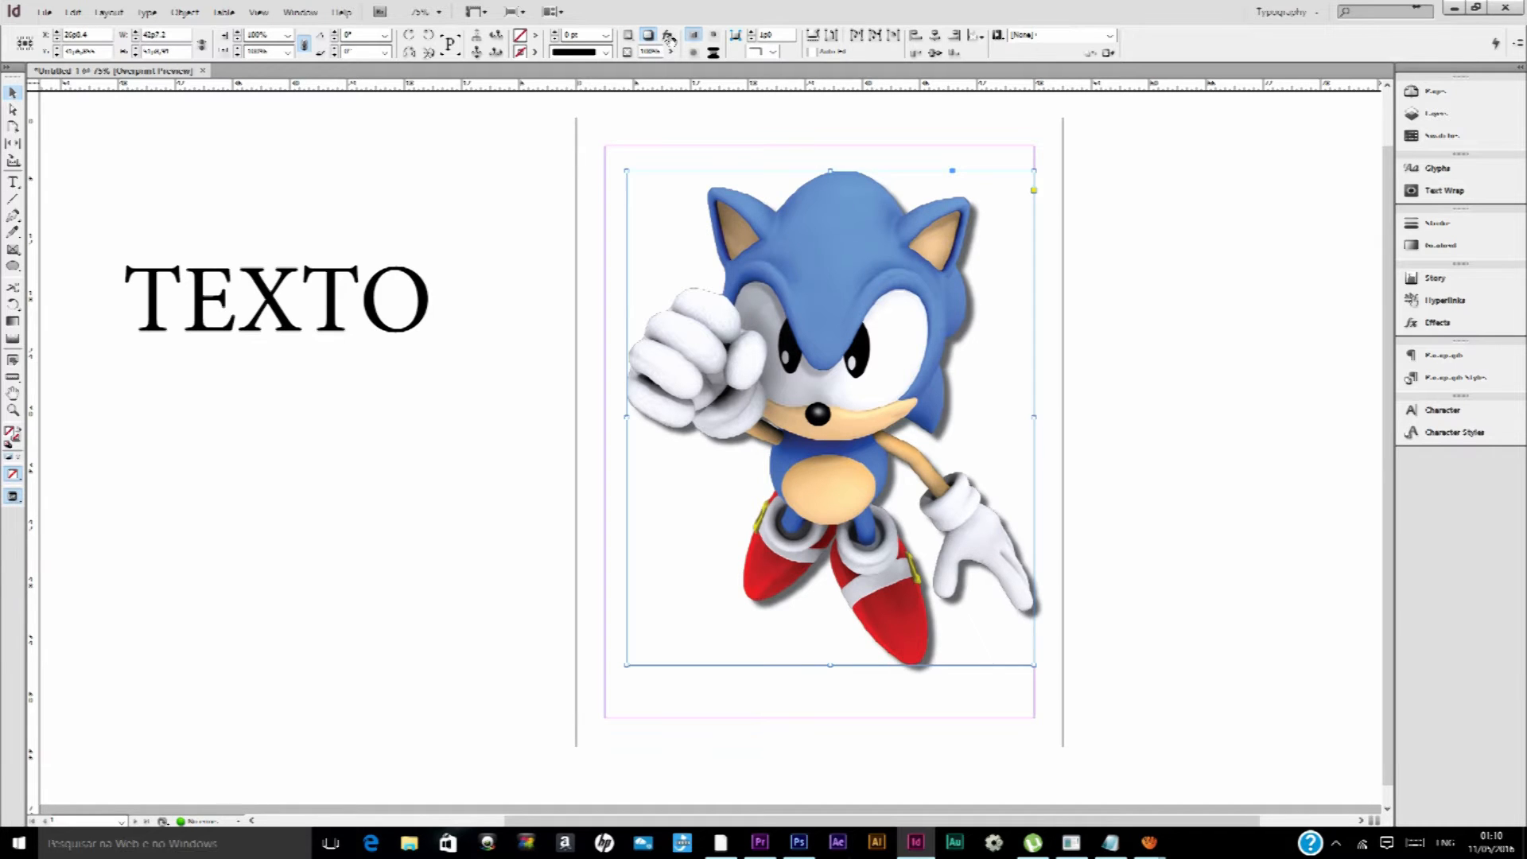
Open the Drop Shadow settings for the Sonic image and move the Effects dialog away from the figure
click(669, 37)
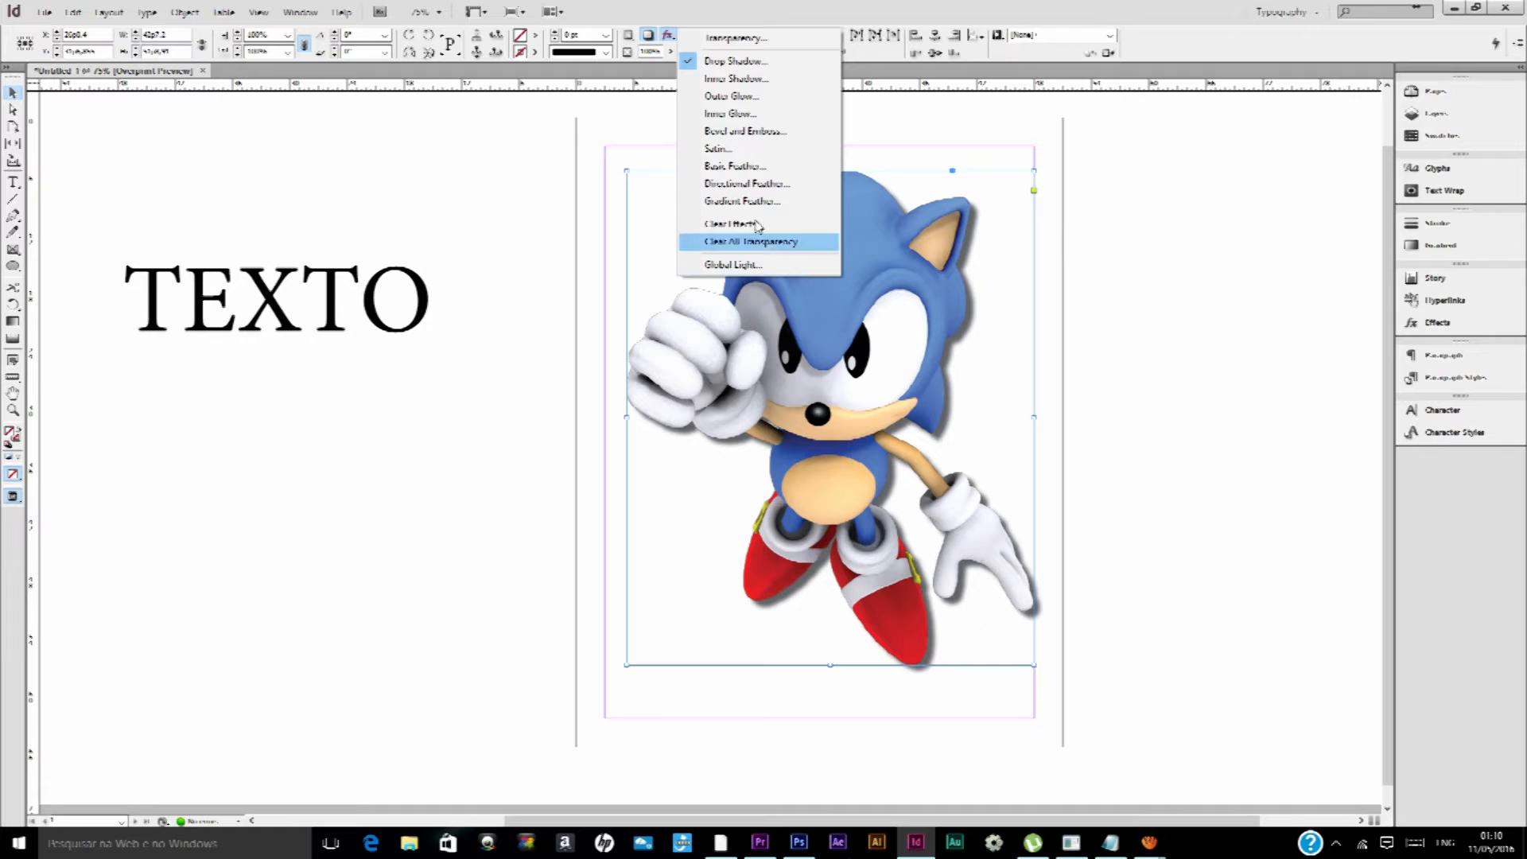
click(700, 60)
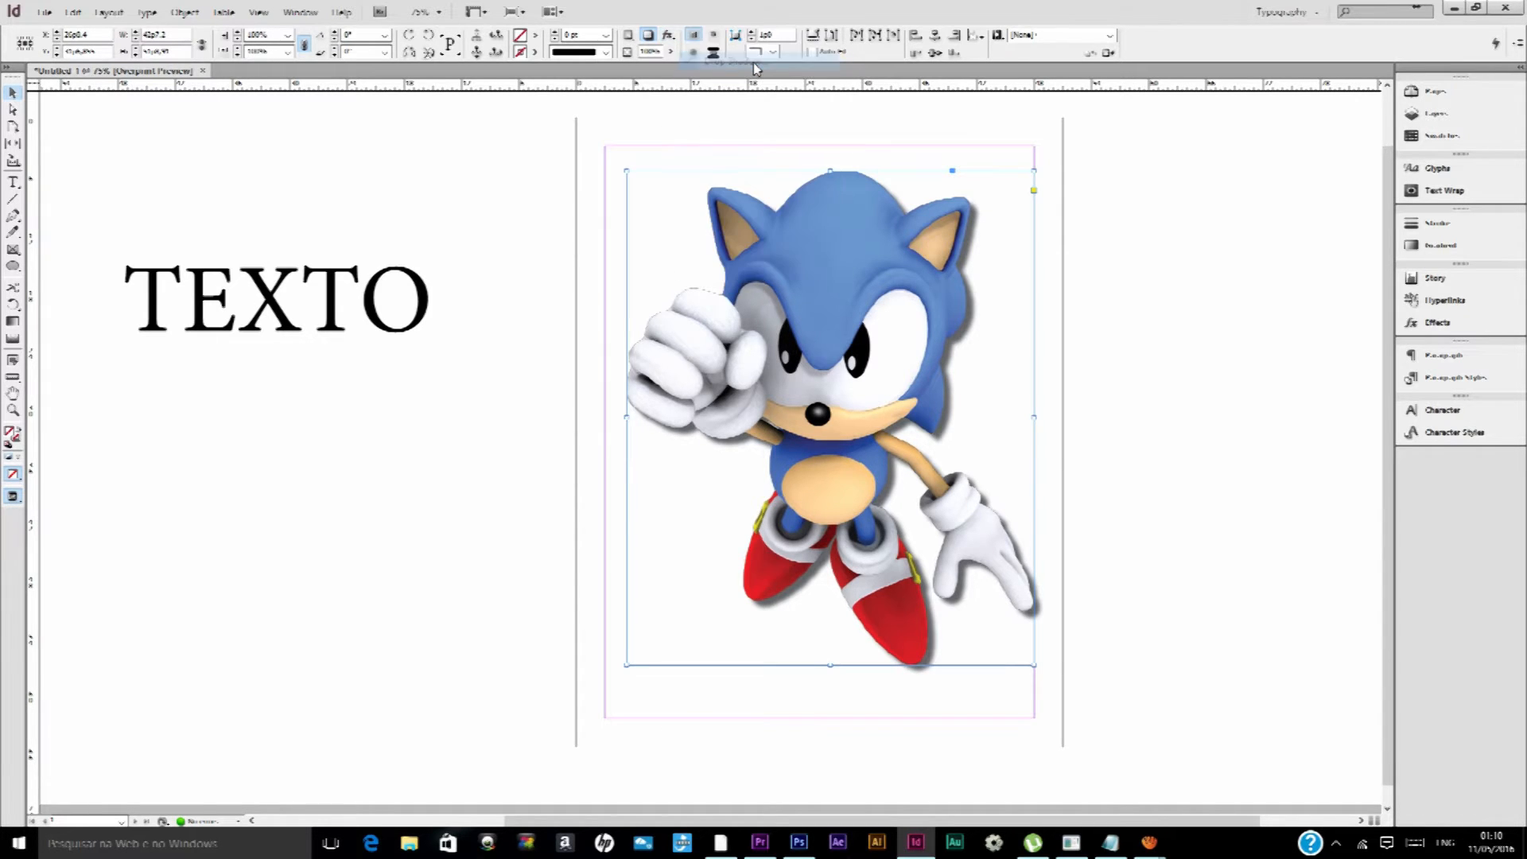
drag(330, 142, 267, 268)
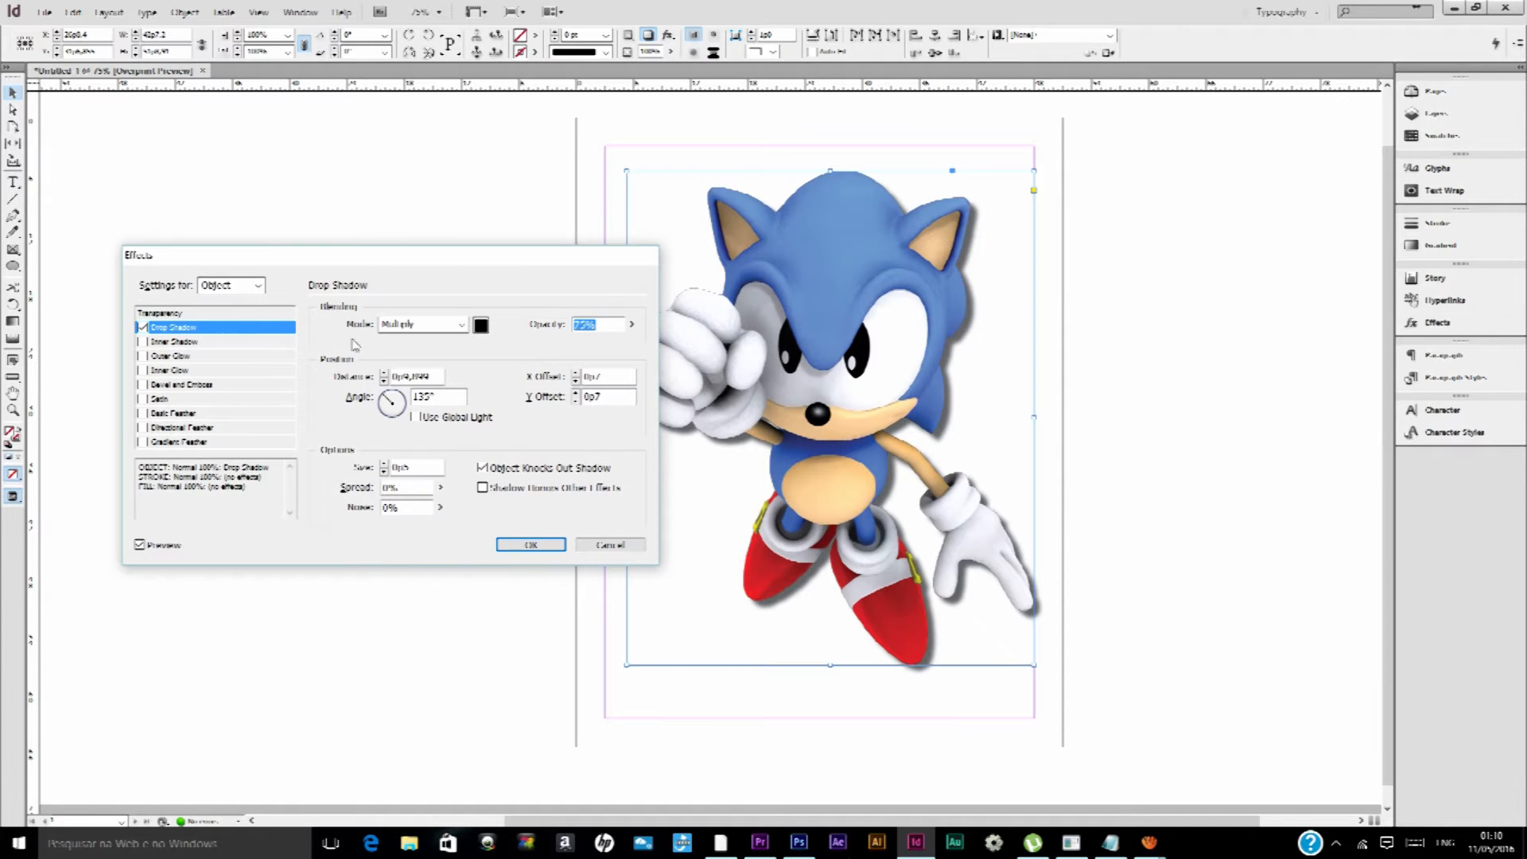
Try adding Inner Shadow, Outer Glow, Inner Glow, and Bevel and Emboss to the Sonic image
click(143, 342)
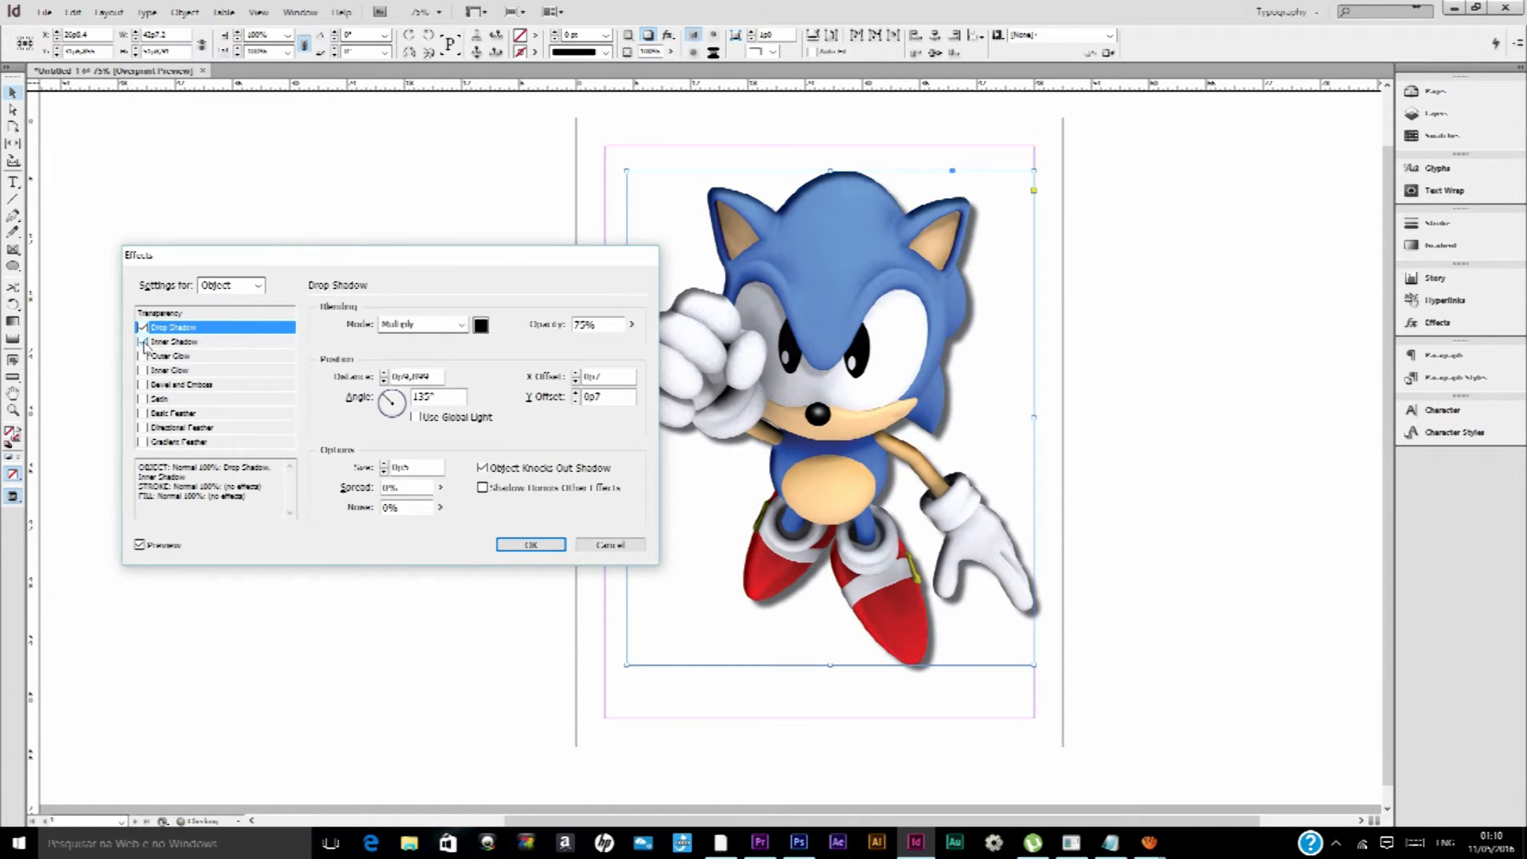
click(143, 357)
click(143, 370)
click(143, 385)
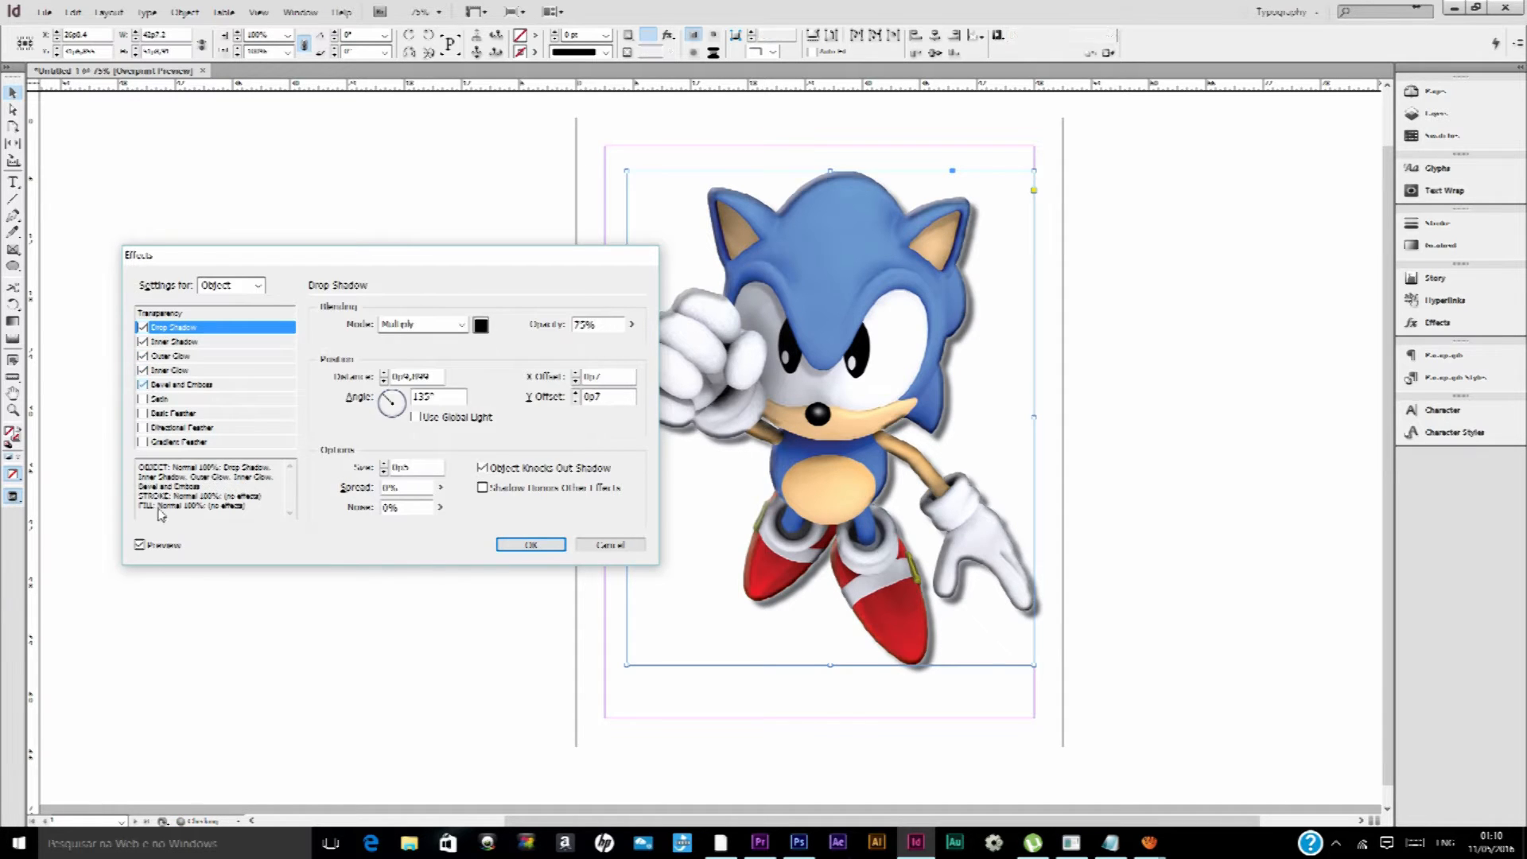
Turn off the live preview of the effects
click(141, 547)
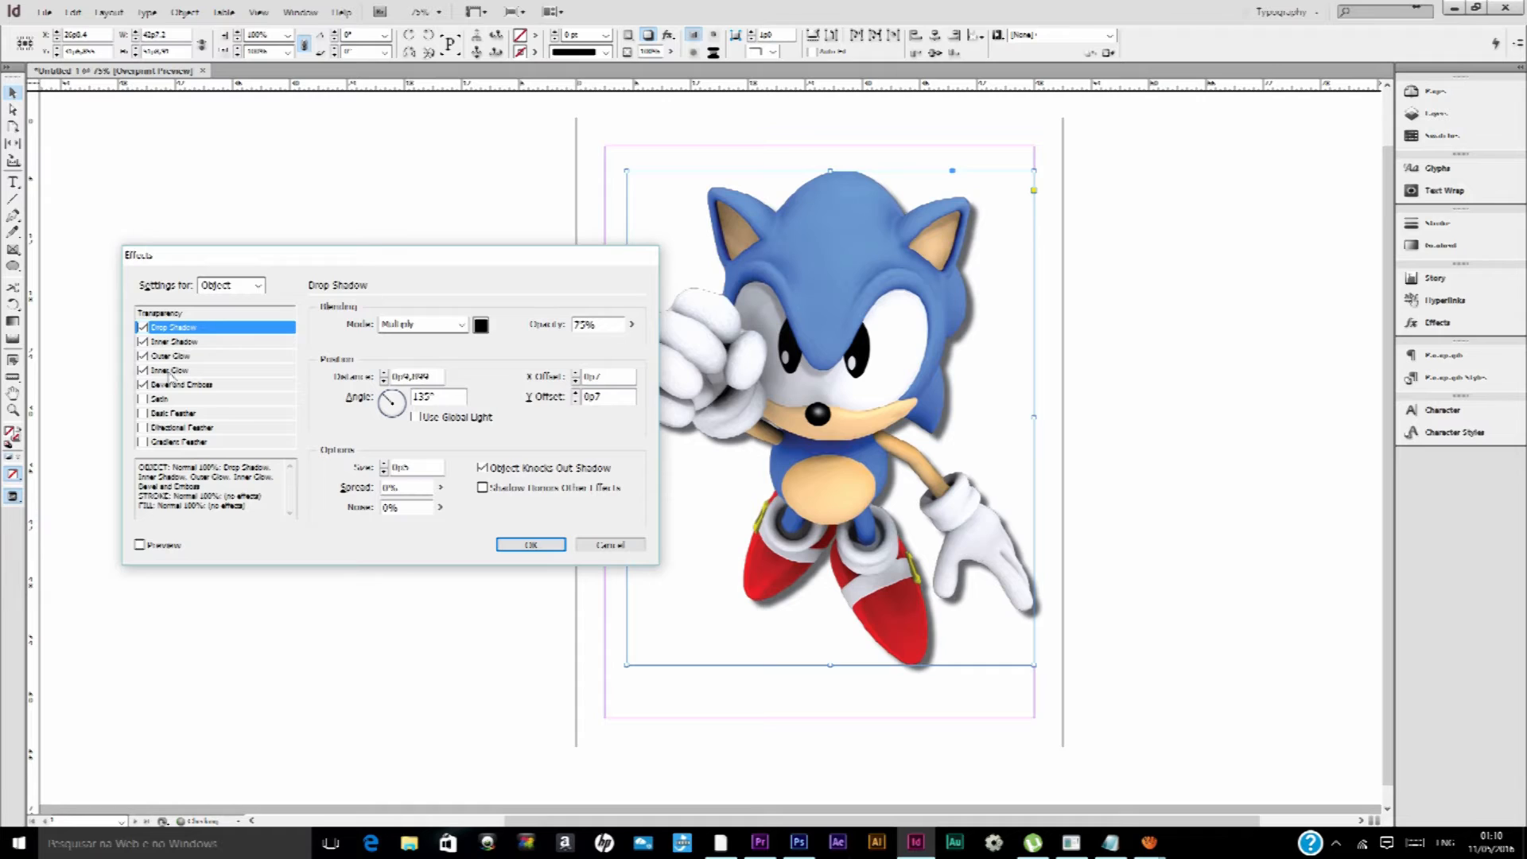
Remove Bevel and Emboss, Inner Glow, Outer Glow and Inner Shadow from the Sonic image's effects, keeping Drop Shadow
click(143, 385)
click(144, 370)
click(143, 357)
click(143, 342)
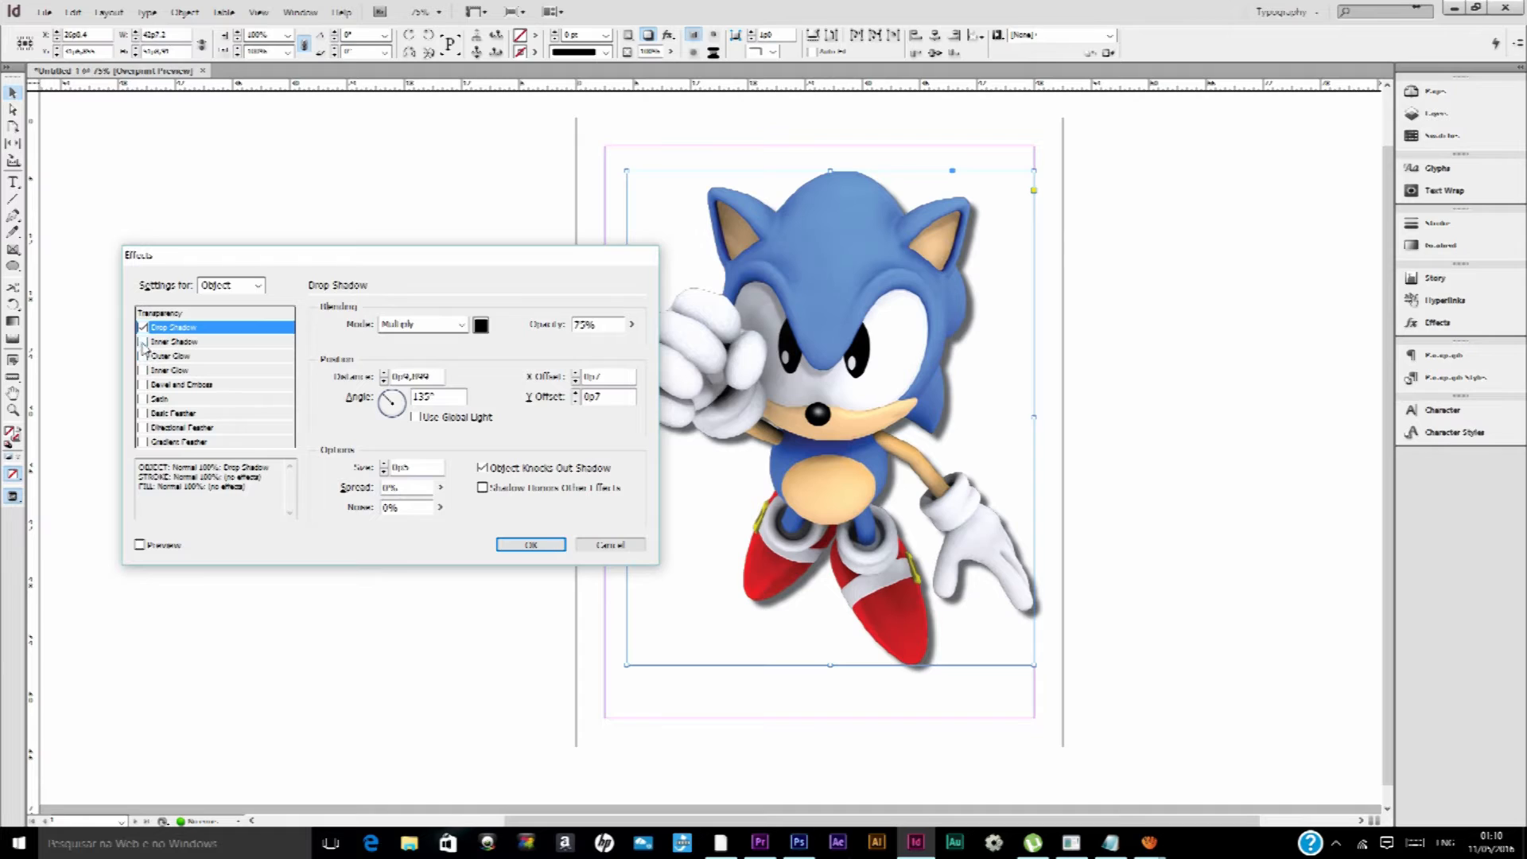
Toggle Inner Shadow, Outer Glow and Inner Glow on and off for the Sonic image, leaving only Drop Shadow enabled
click(143, 343)
click(143, 342)
click(143, 342)
click(143, 343)
click(144, 357)
click(144, 342)
click(144, 356)
click(143, 343)
click(144, 357)
click(144, 370)
click(144, 369)
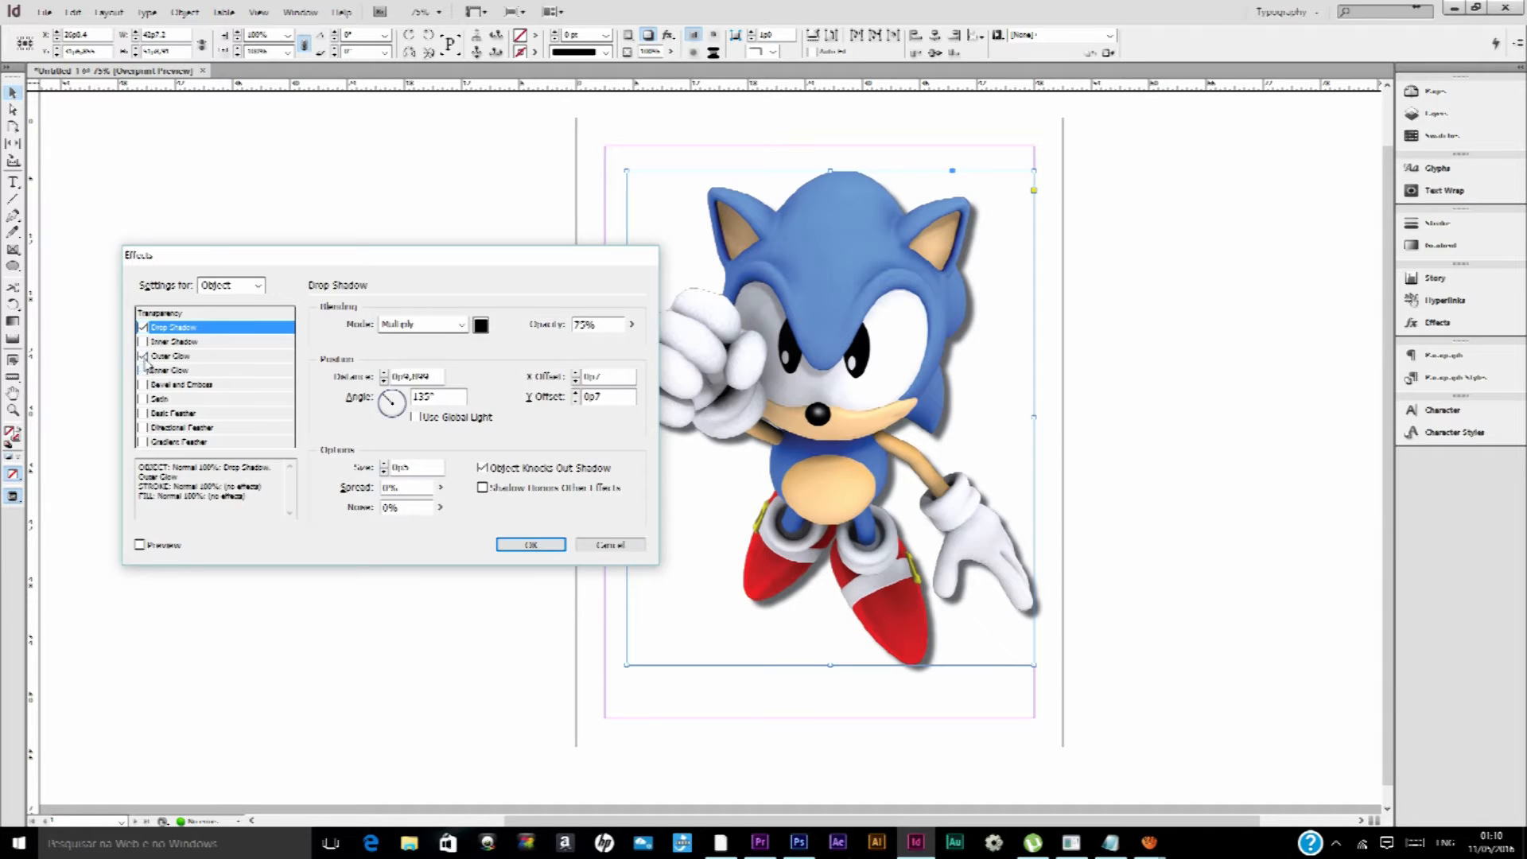
click(144, 356)
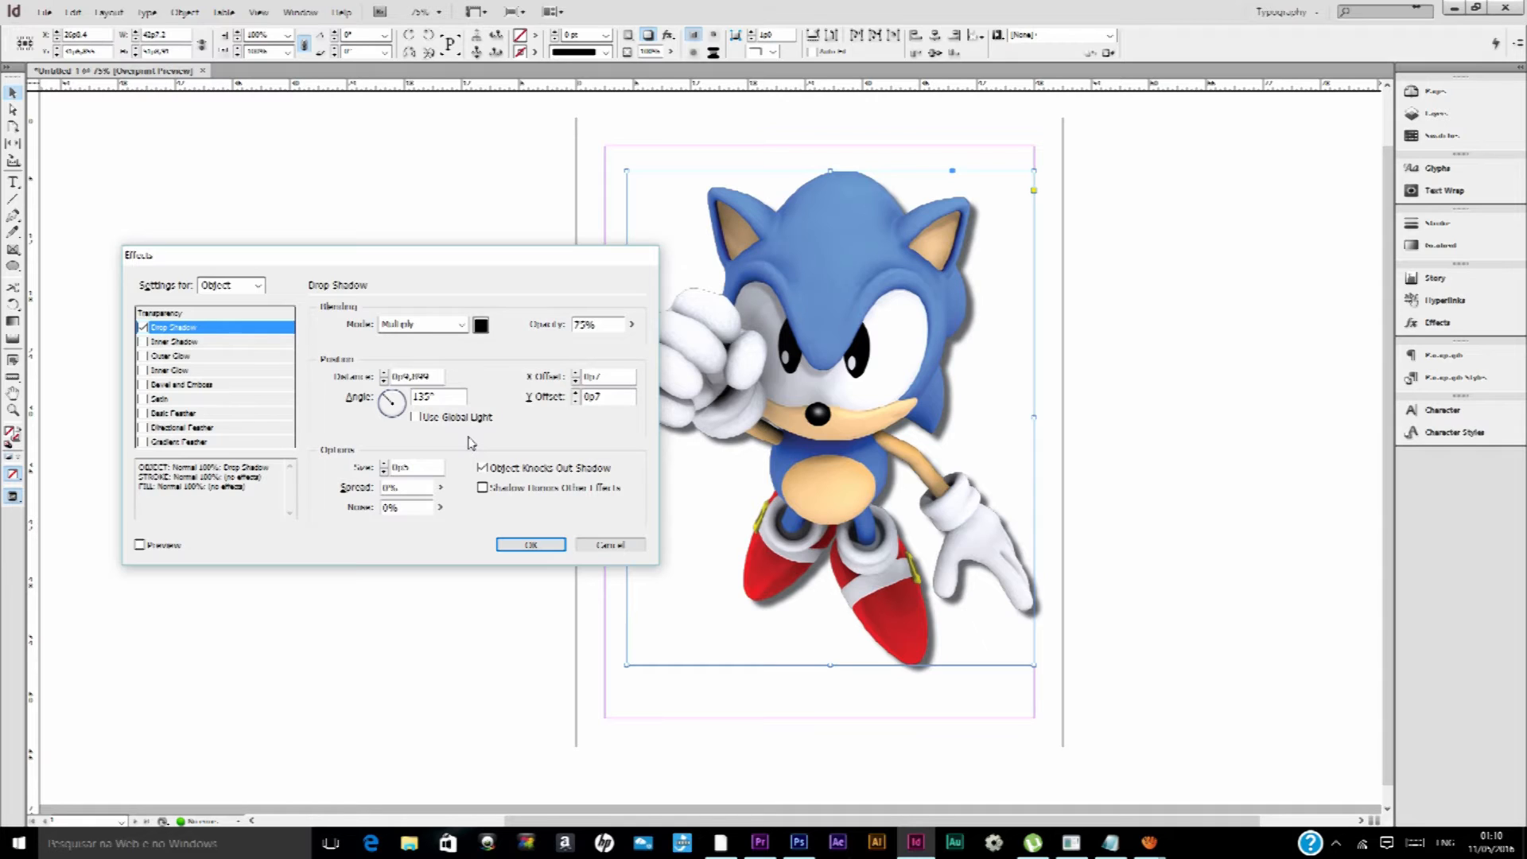
Try Inner Shadow and Outer Glow on the Sonic image, comparing their settings with those of Drop Shadow
click(141, 342)
click(142, 342)
click(168, 343)
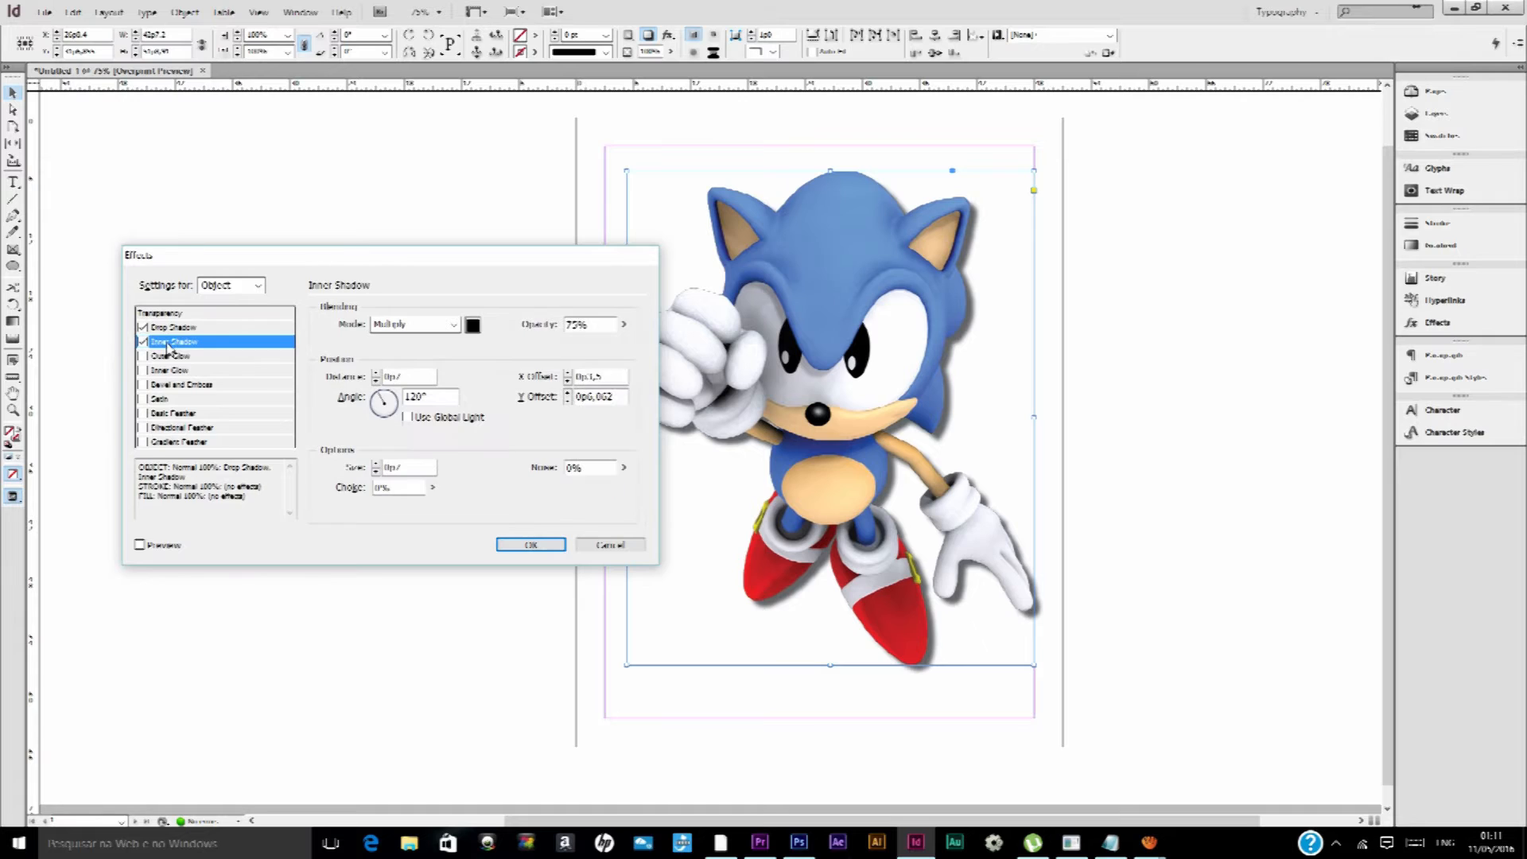
click(215, 357)
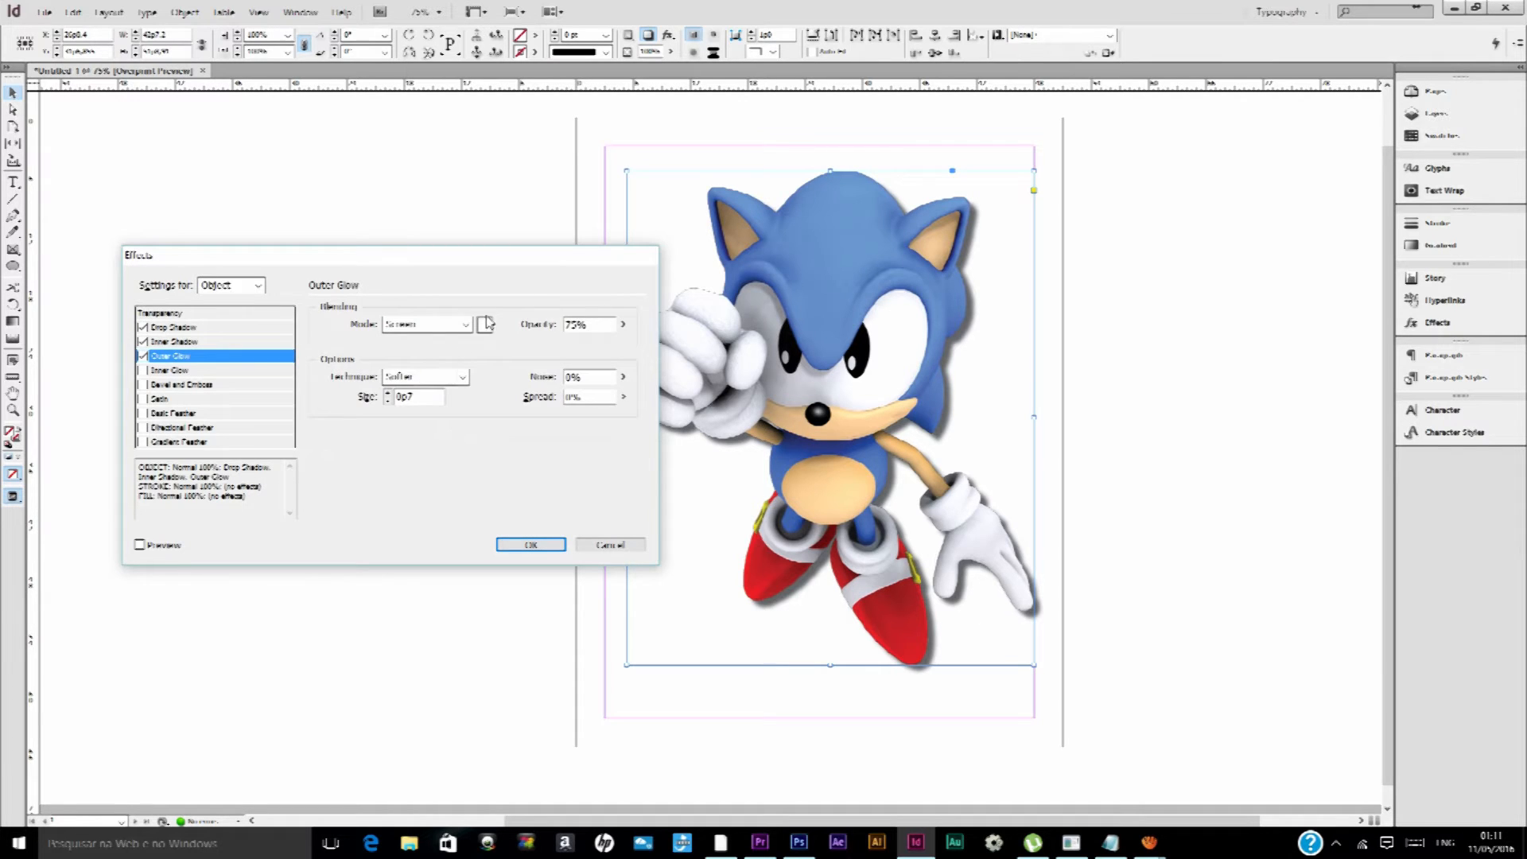
click(169, 345)
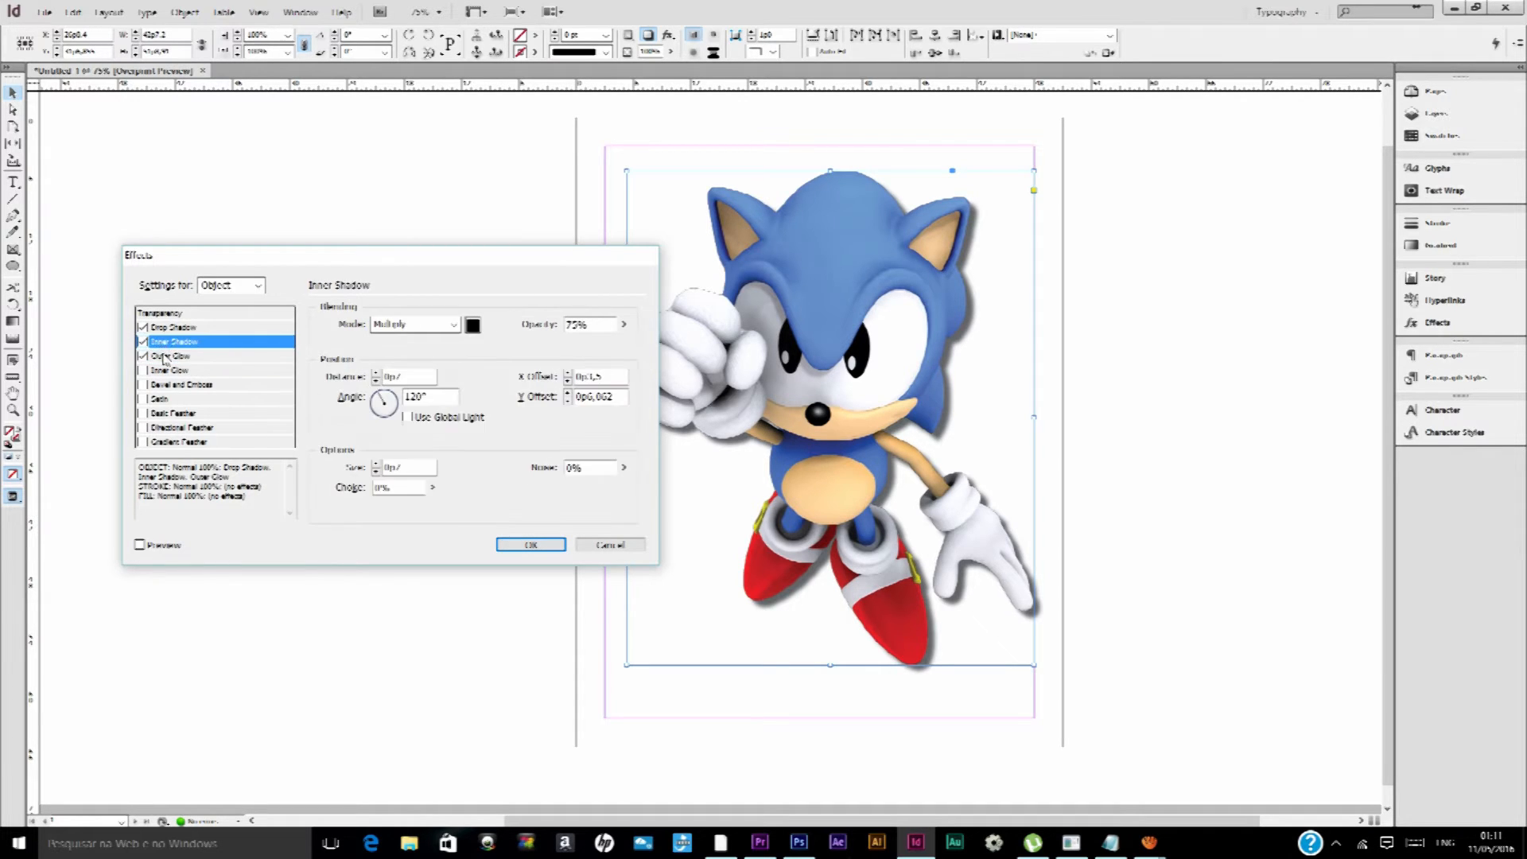
click(165, 357)
click(170, 327)
click(172, 342)
click(174, 357)
Remove Outer Glow and Inner Shadow from the Sonic image, keeping Drop Shadow enabled with its settings displayed
click(143, 356)
click(143, 341)
click(143, 328)
click(143, 328)
click(180, 328)
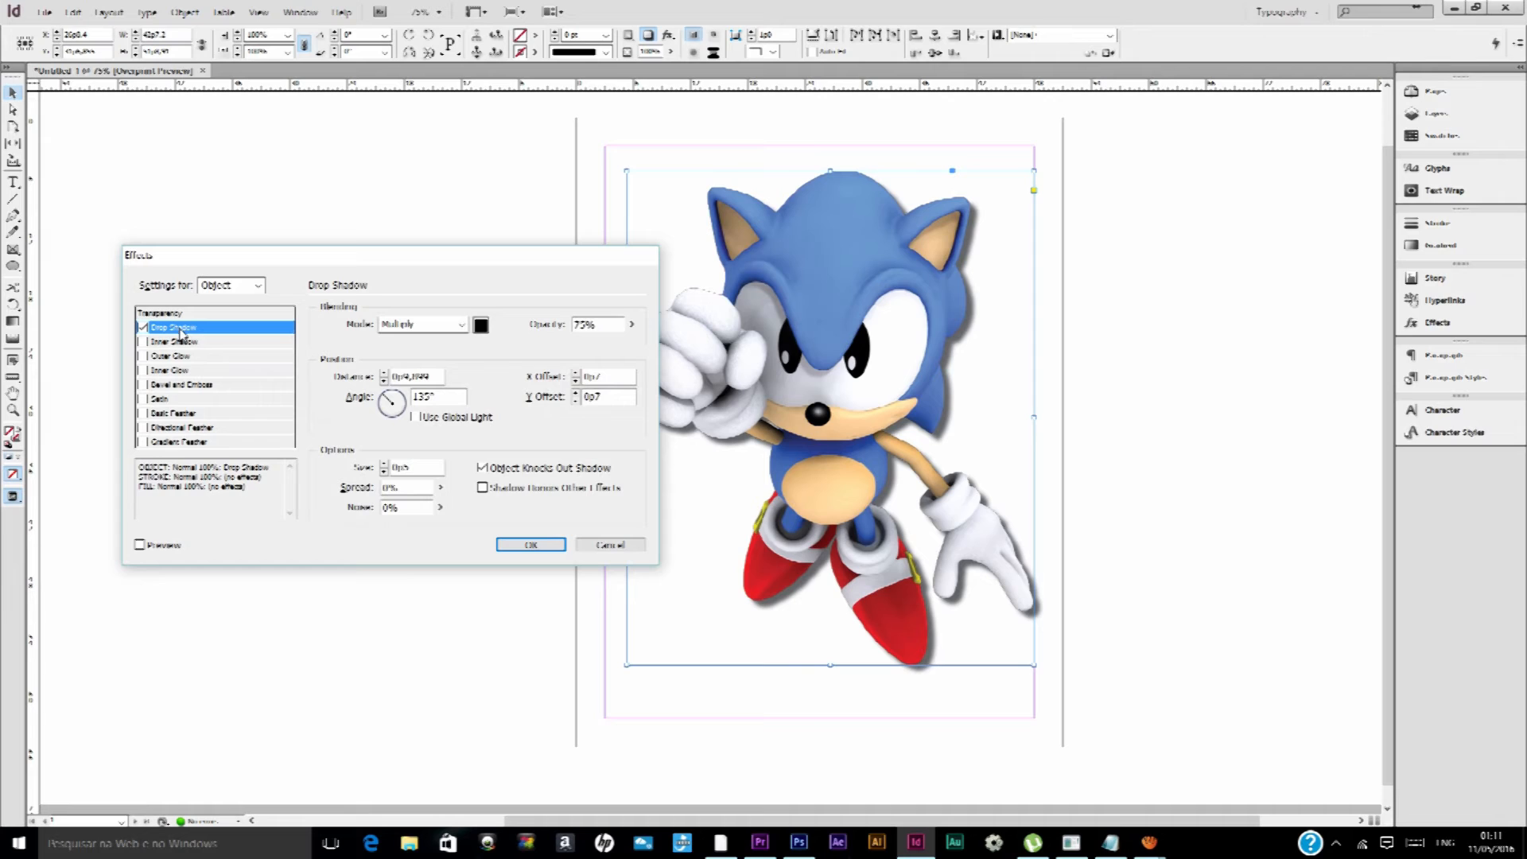
Turn on the live preview, try Inner Shadow on the Sonic image, and remove it again
click(140, 545)
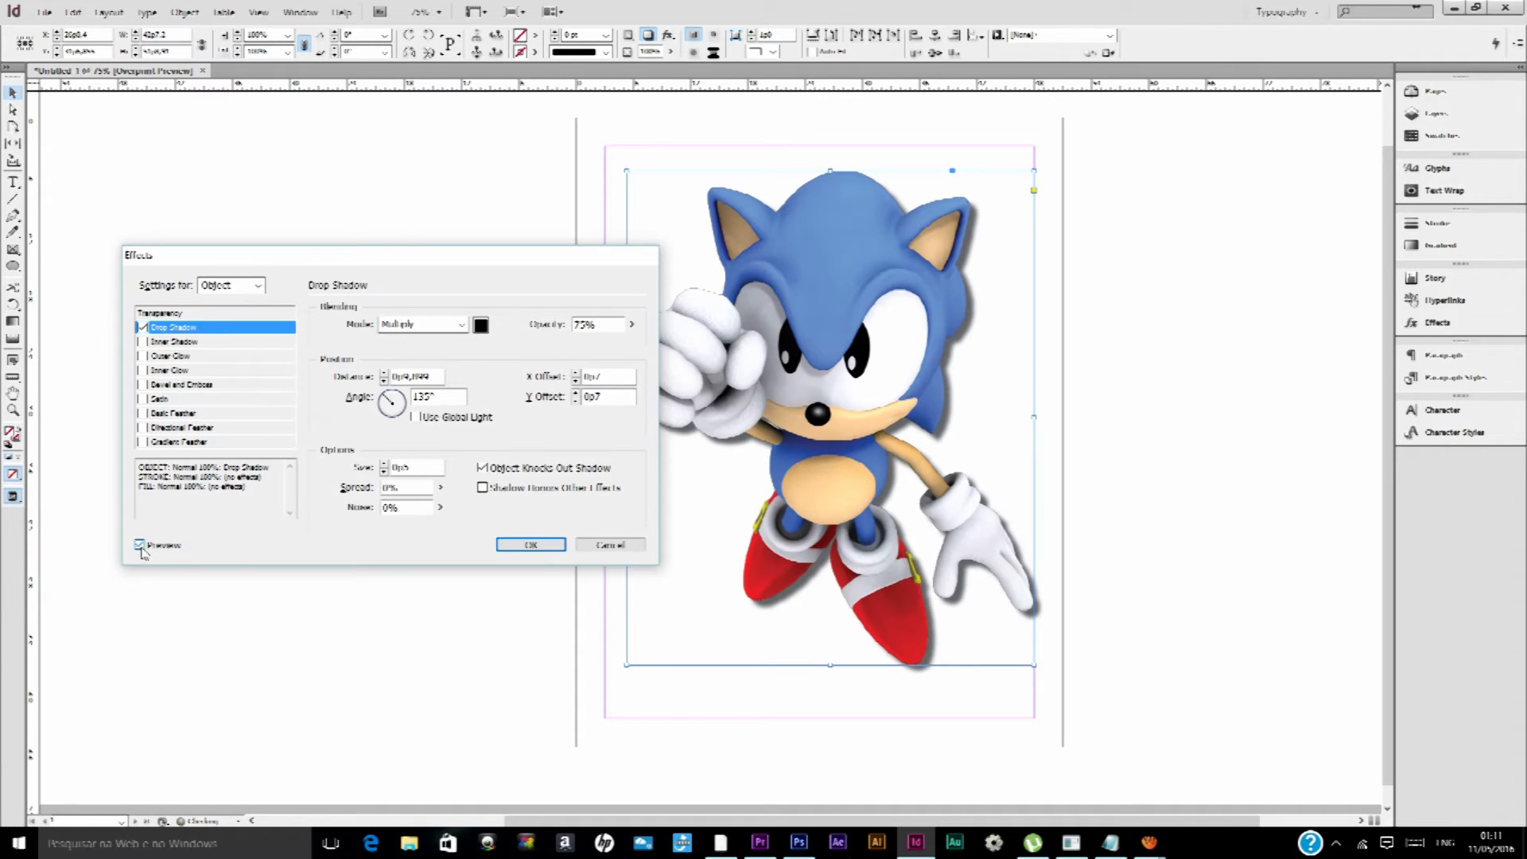
click(189, 343)
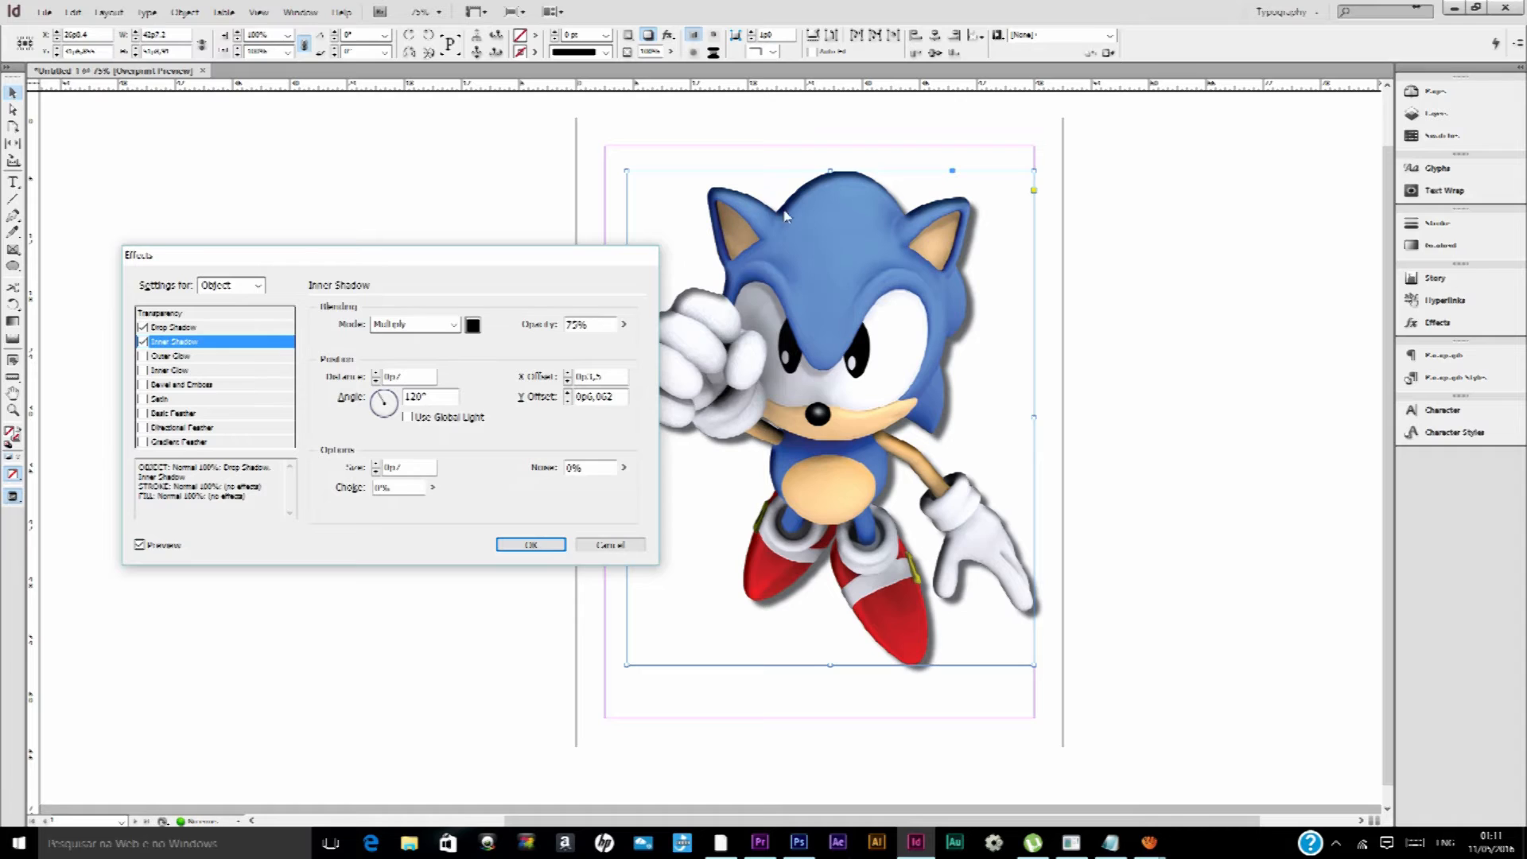
click(141, 546)
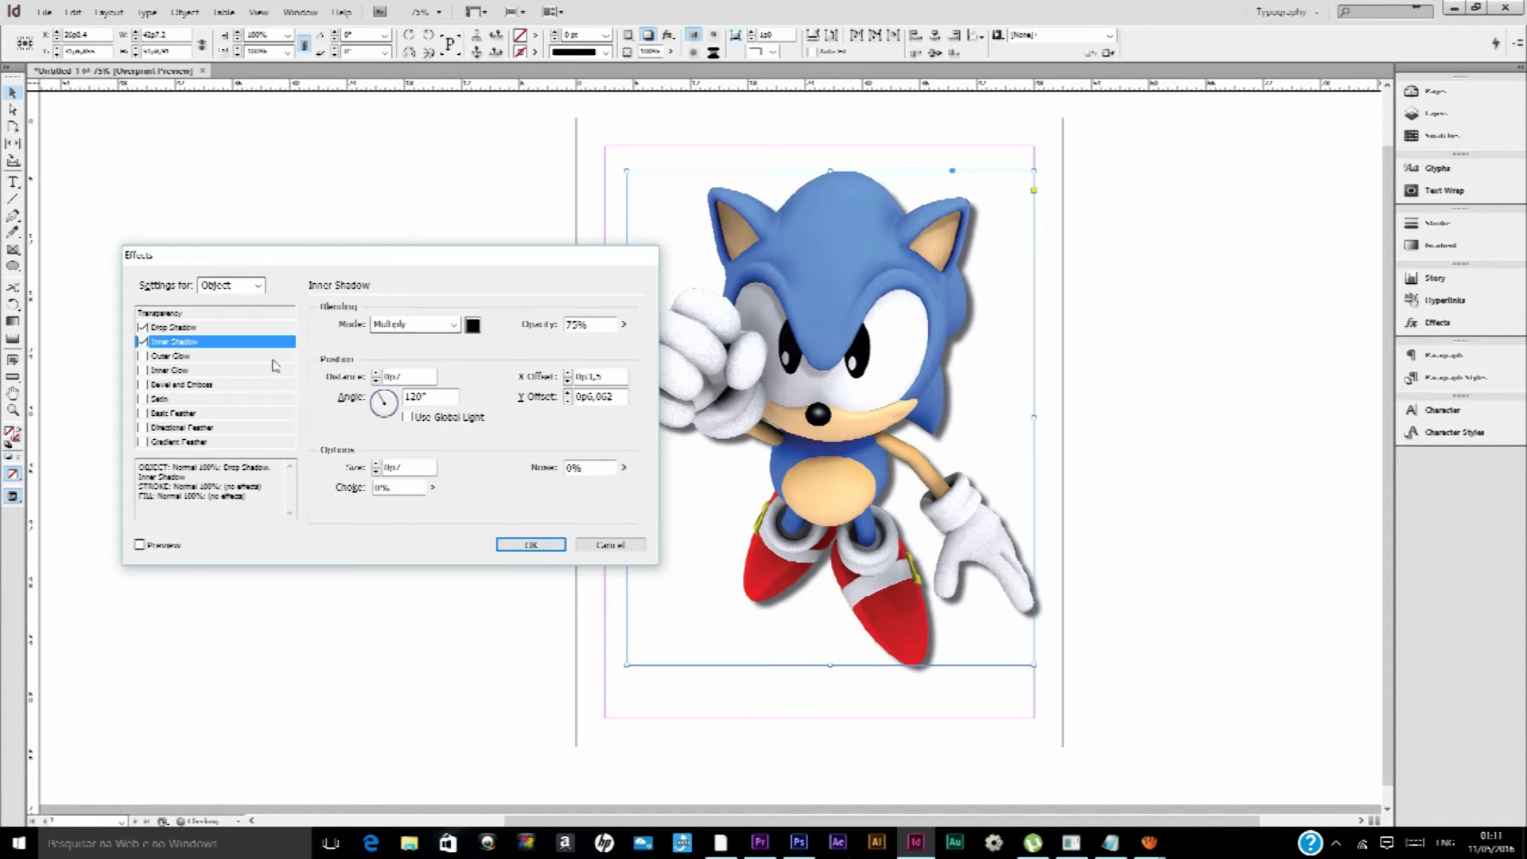
click(141, 546)
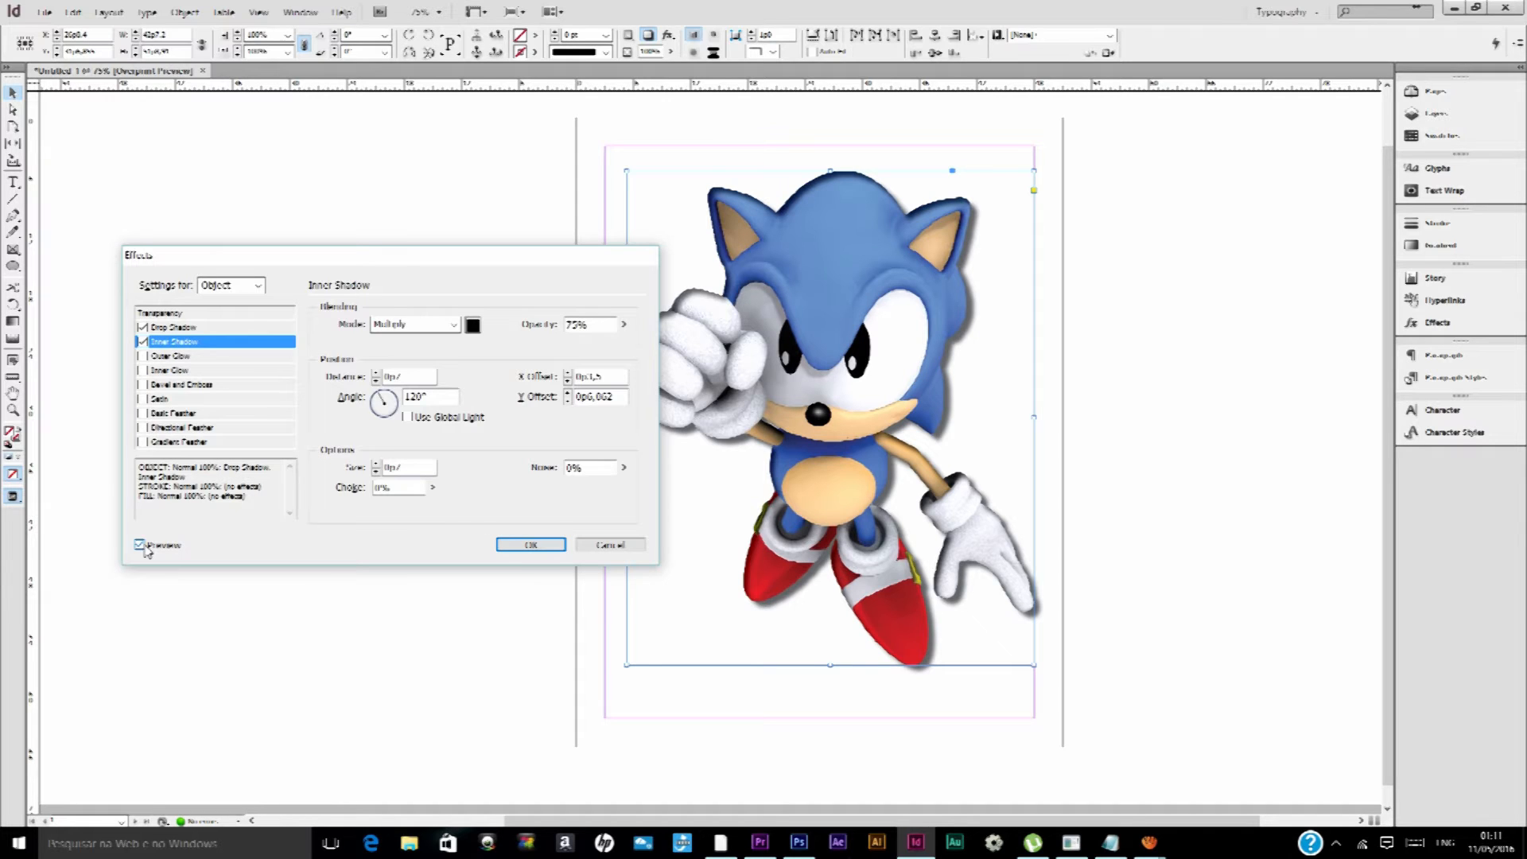
click(200, 327)
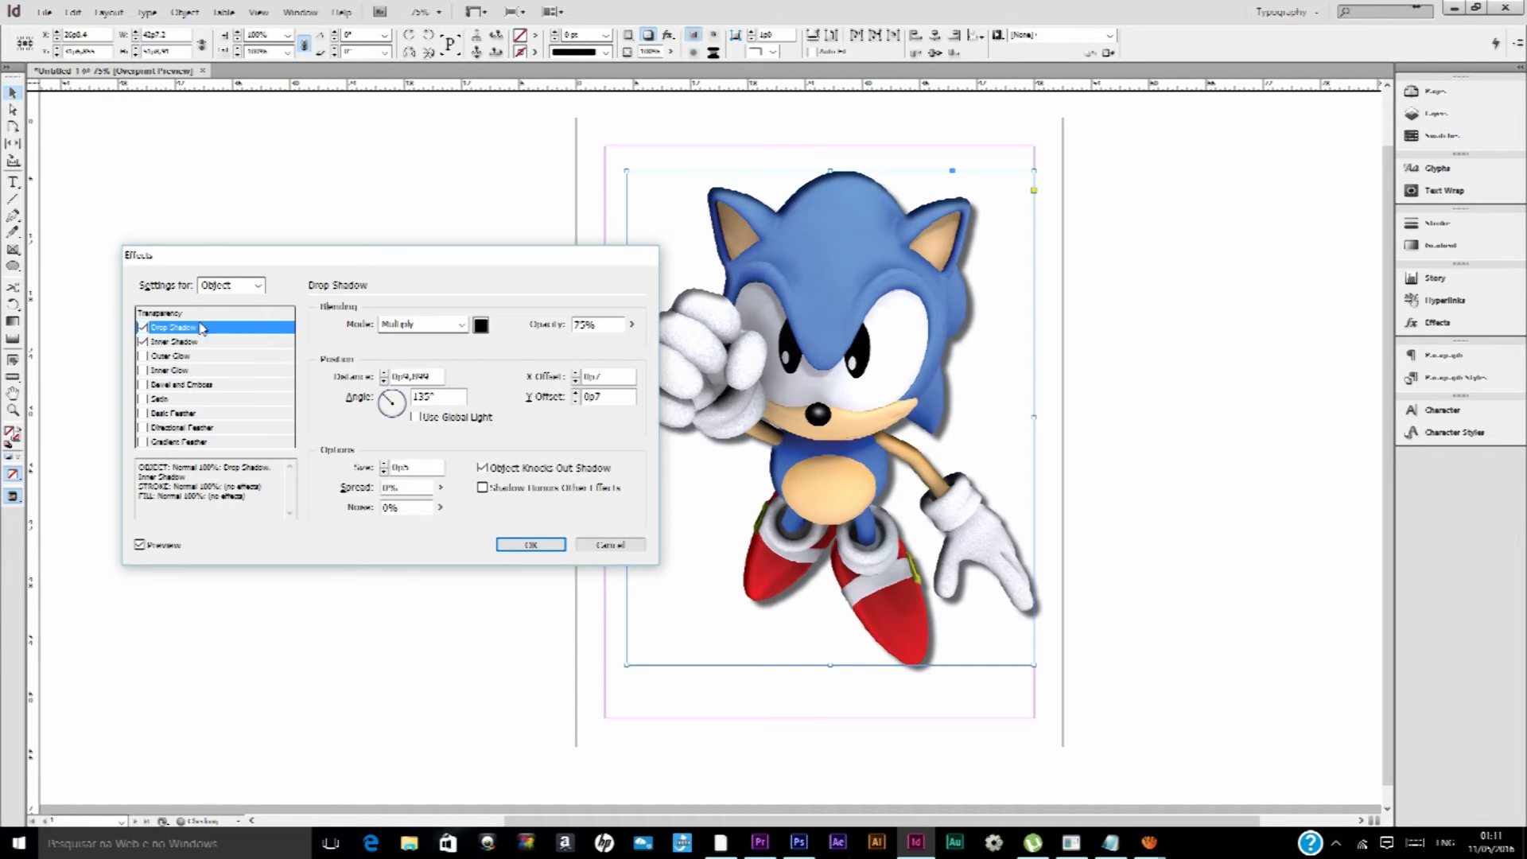
click(145, 342)
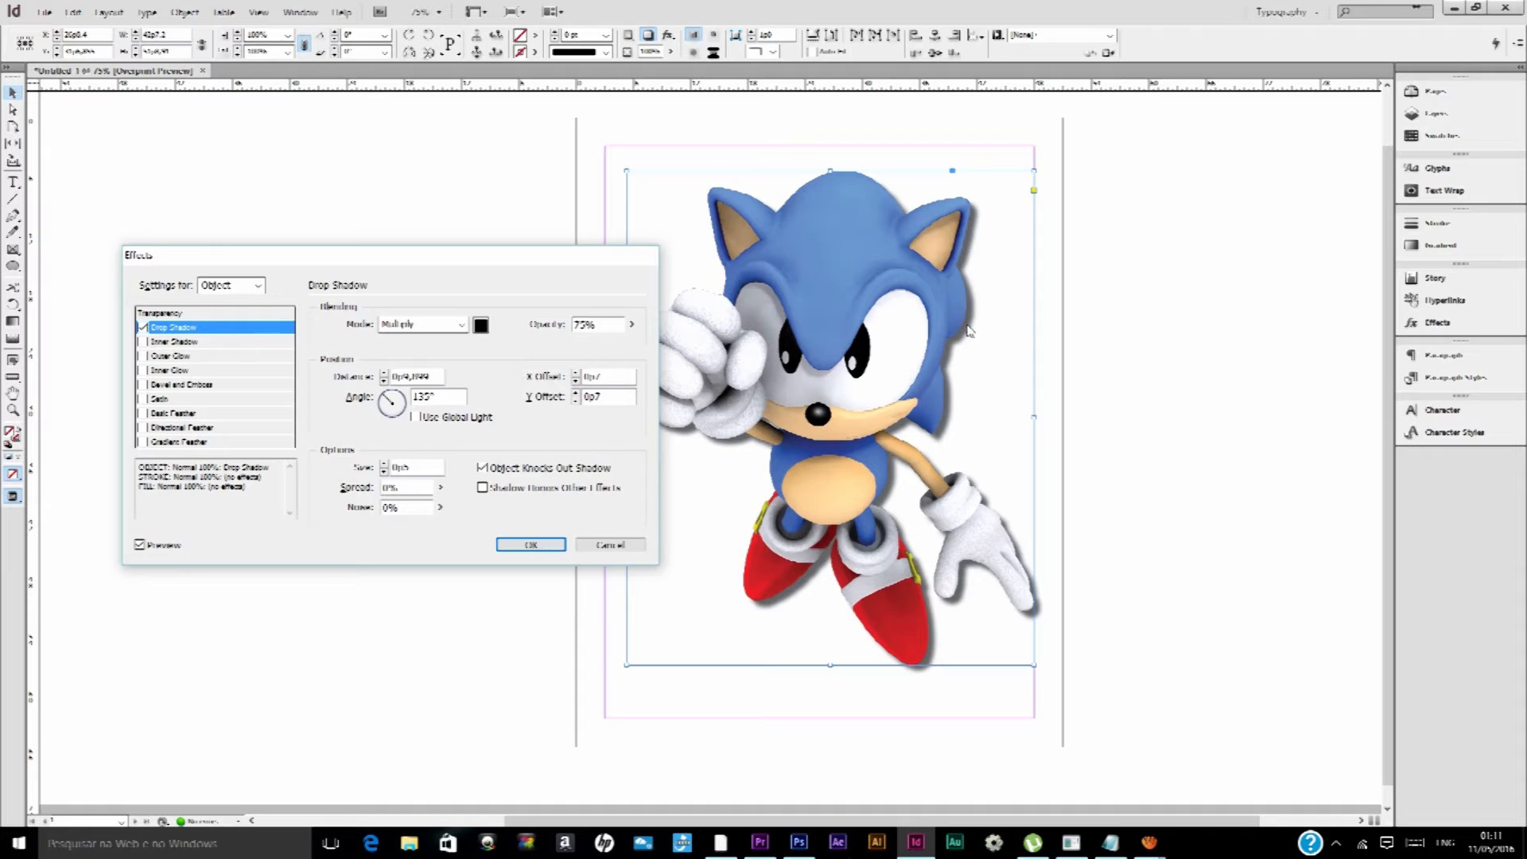
Look through the Drop Shadow blending modes and try an opacity of 48%
click(439, 326)
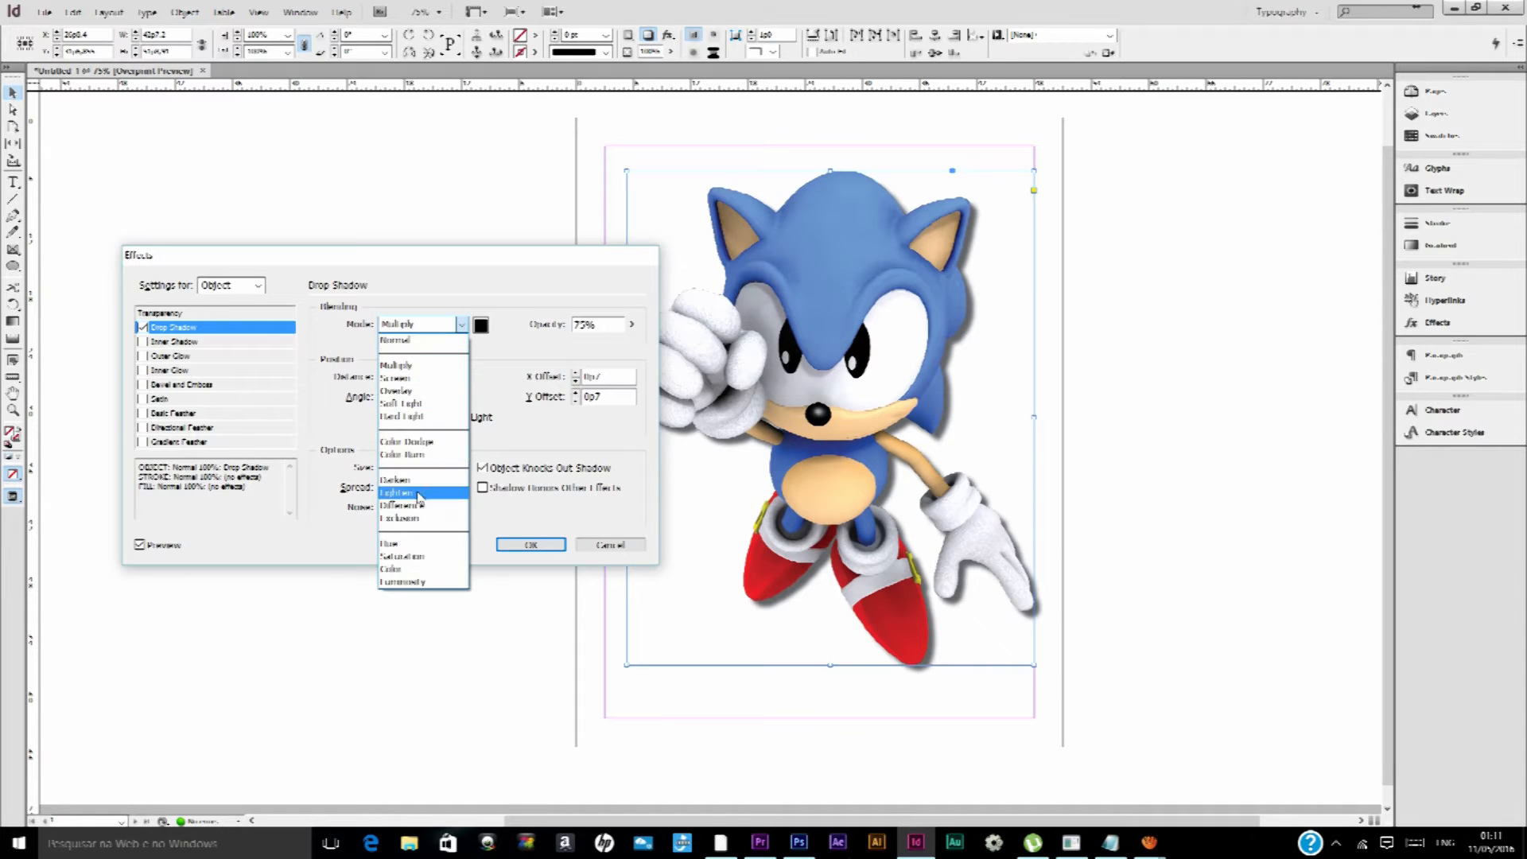
click(494, 287)
click(633, 325)
mouse_move(627, 349)
mouse_down()
mouse_move(592, 340)
mouse_move(614, 335)
mouse_up()
click(479, 349)
Try a Drop Shadow distance of 2p4 on the Sonic image
click(386, 373)
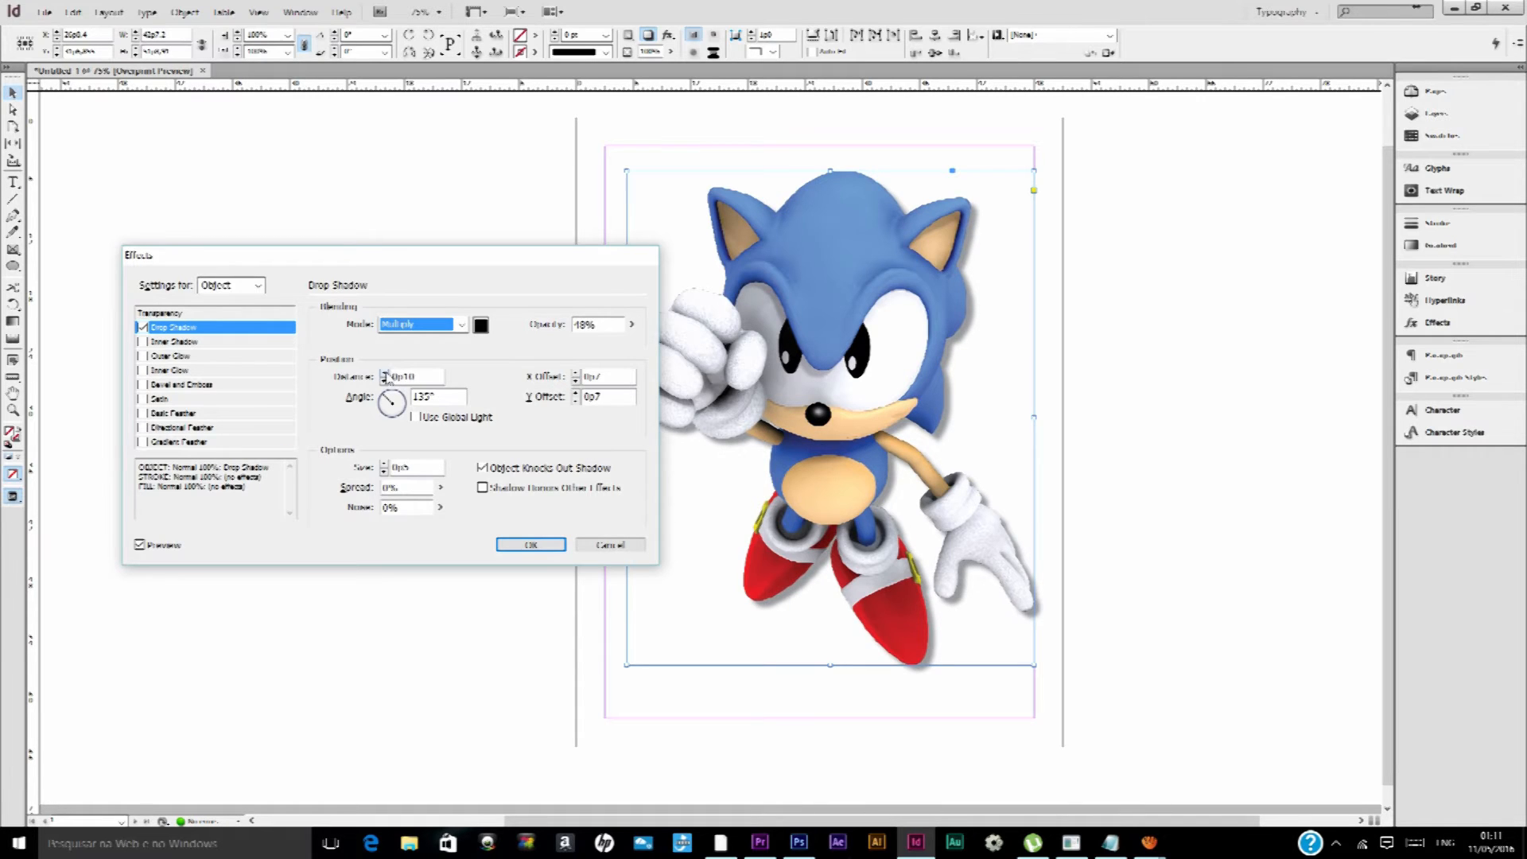
click(385, 373)
click(386, 373)
click(385, 373)
click(386, 373)
click(385, 373)
click(385, 373)
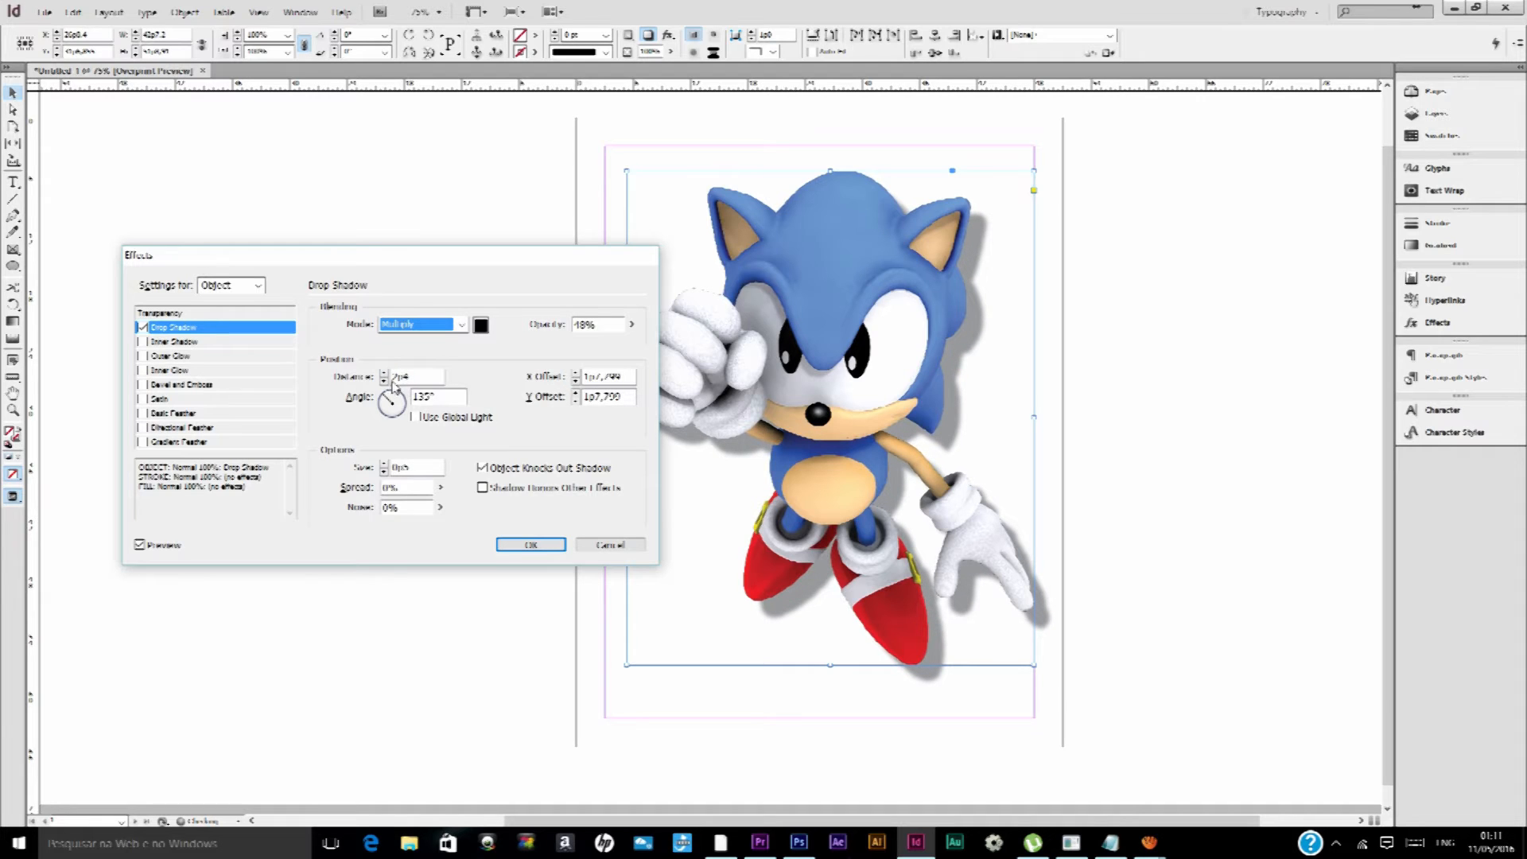
Try 56% opacity and angles of 27° and 60° for the Drop Shadow, with Inner Shadow also enabled
click(631, 325)
mouse_move(627, 341)
mouse_down()
mouse_move(606, 343)
mouse_move(670, 341)
mouse_move(636, 343)
mouse_up()
click(384, 374)
click(398, 401)
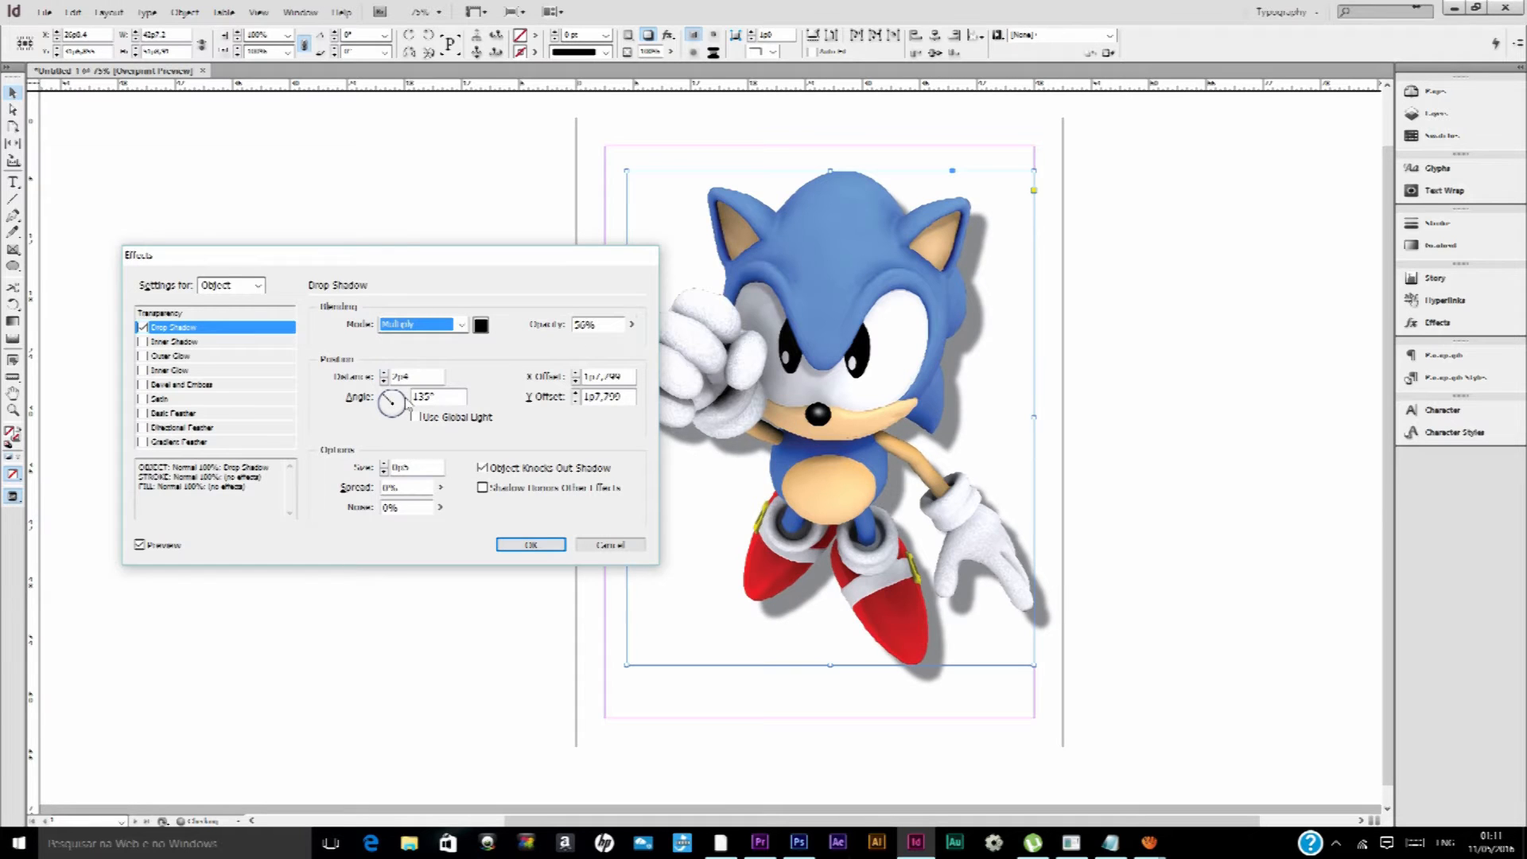
click(141, 342)
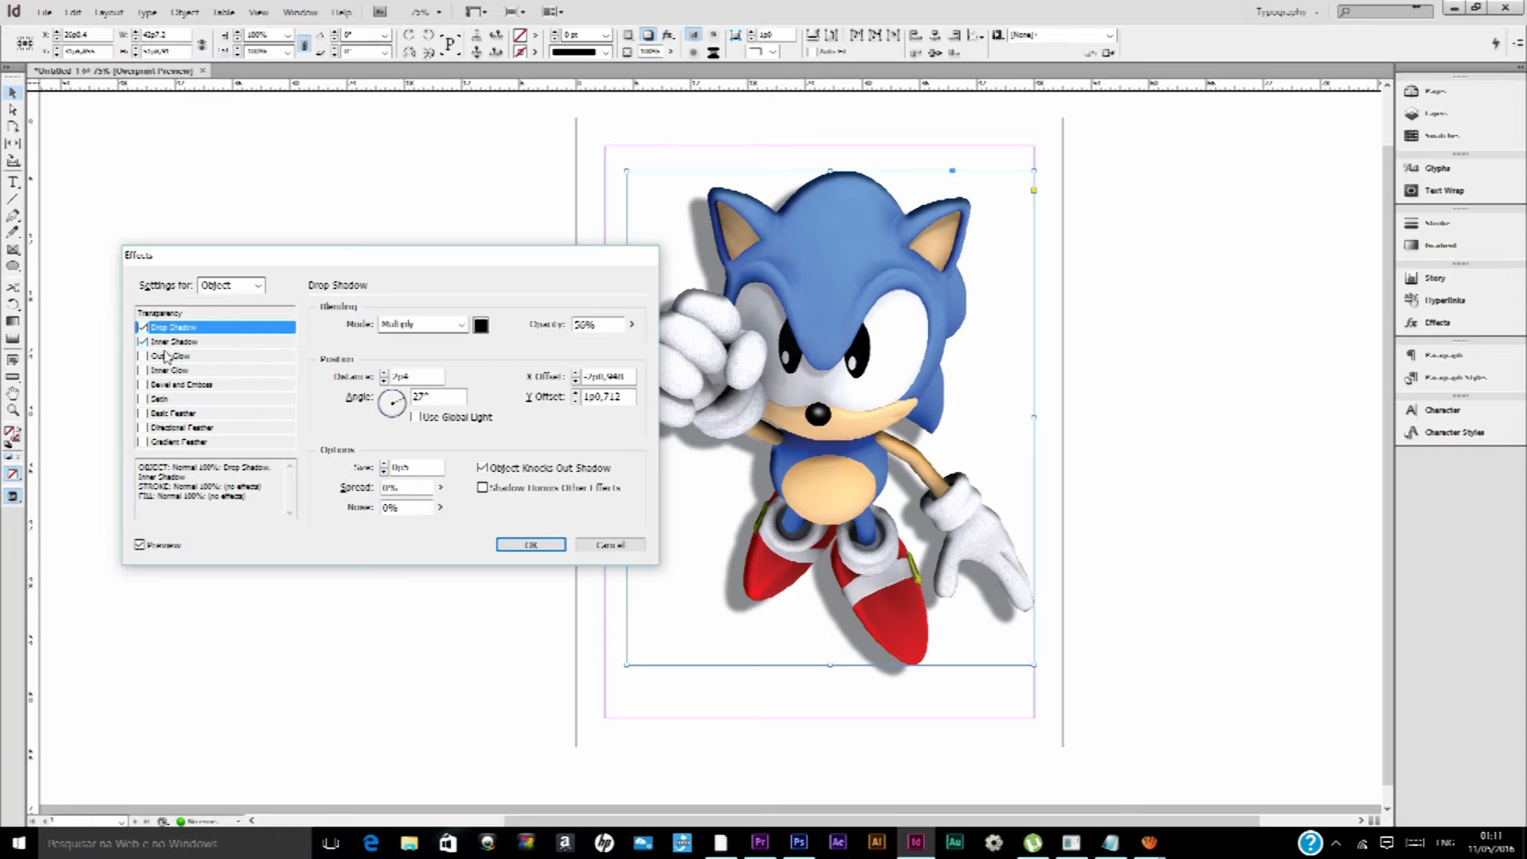
drag(393, 402, 400, 402)
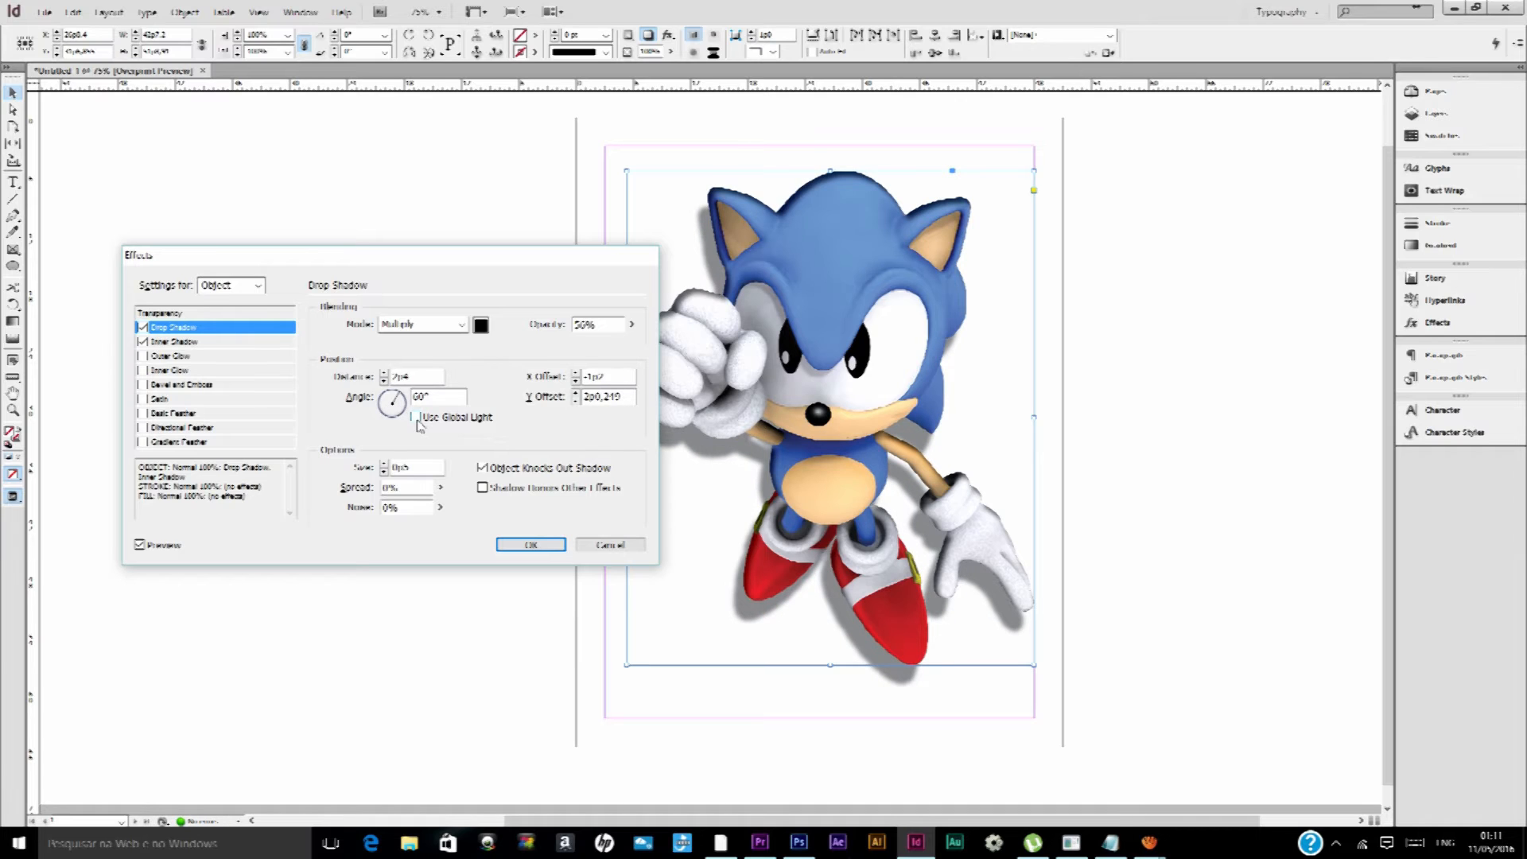
Try Use Global Light on the Drop Shadow with global angles of 45°, -110° and 108°
click(417, 419)
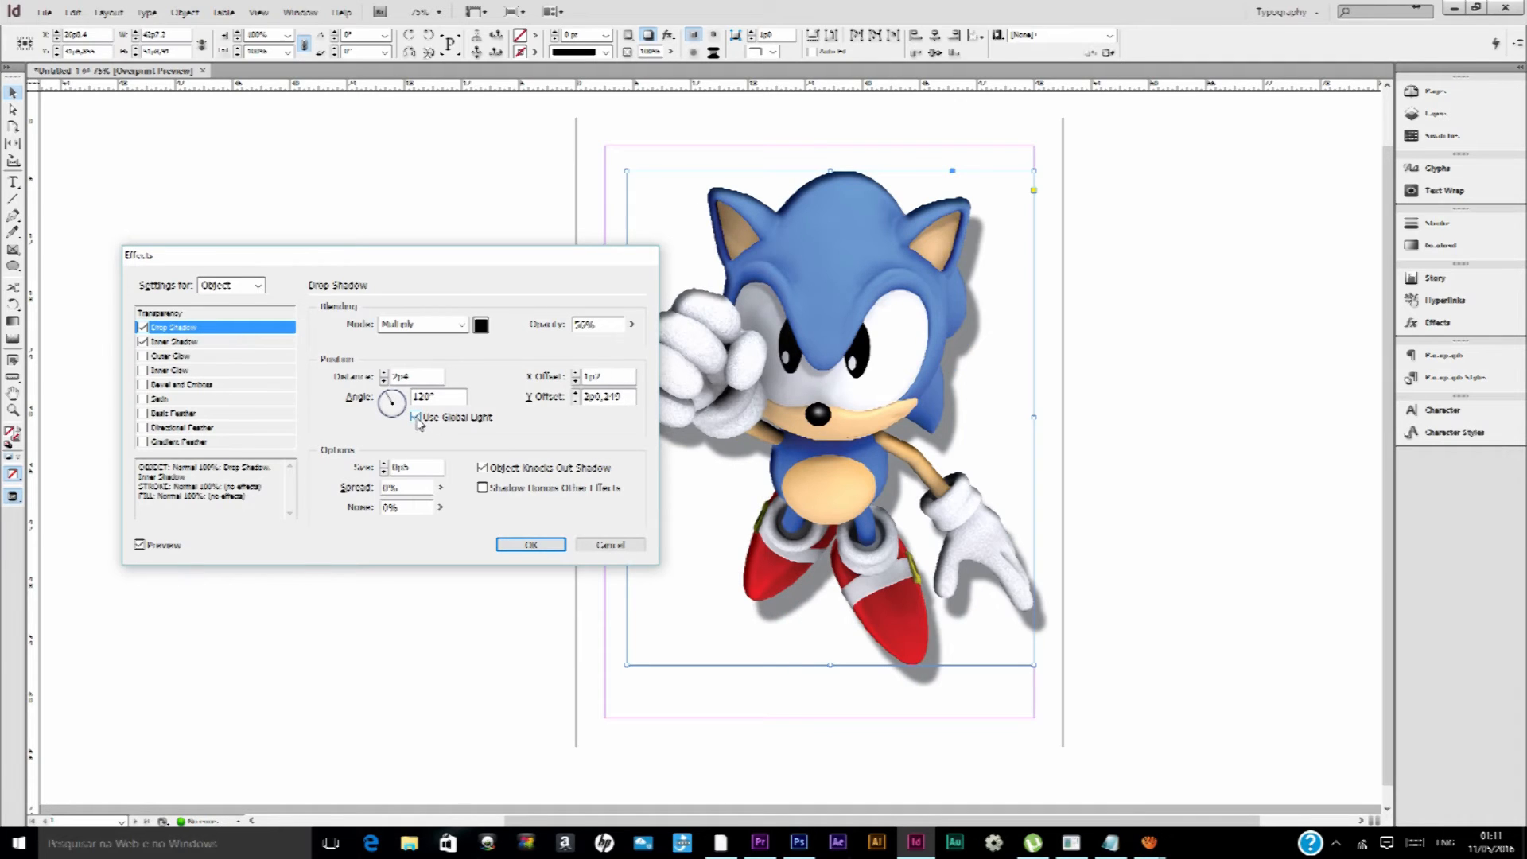
click(398, 397)
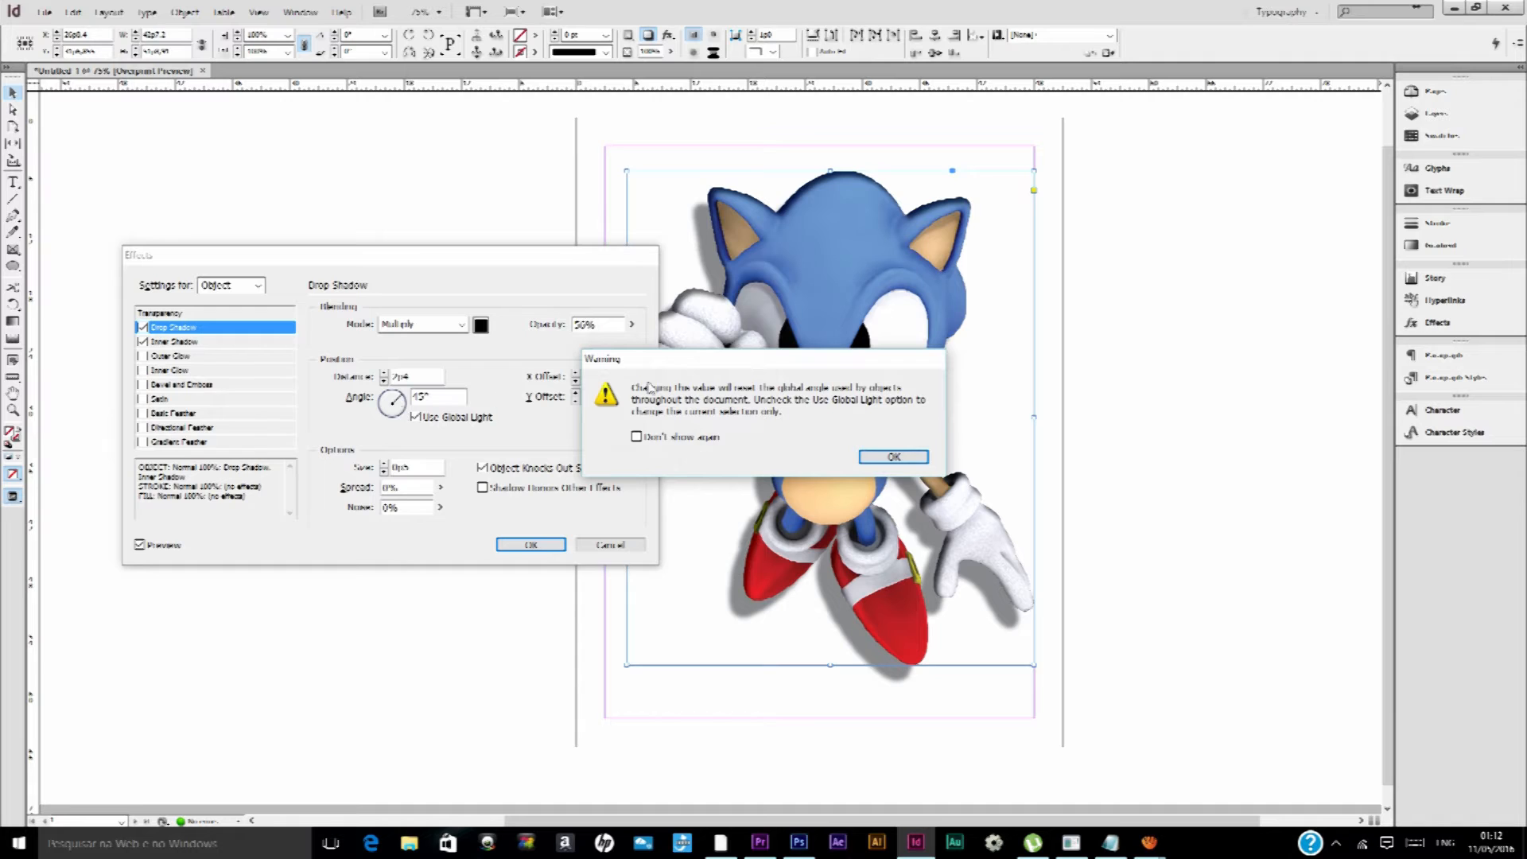
click(892, 455)
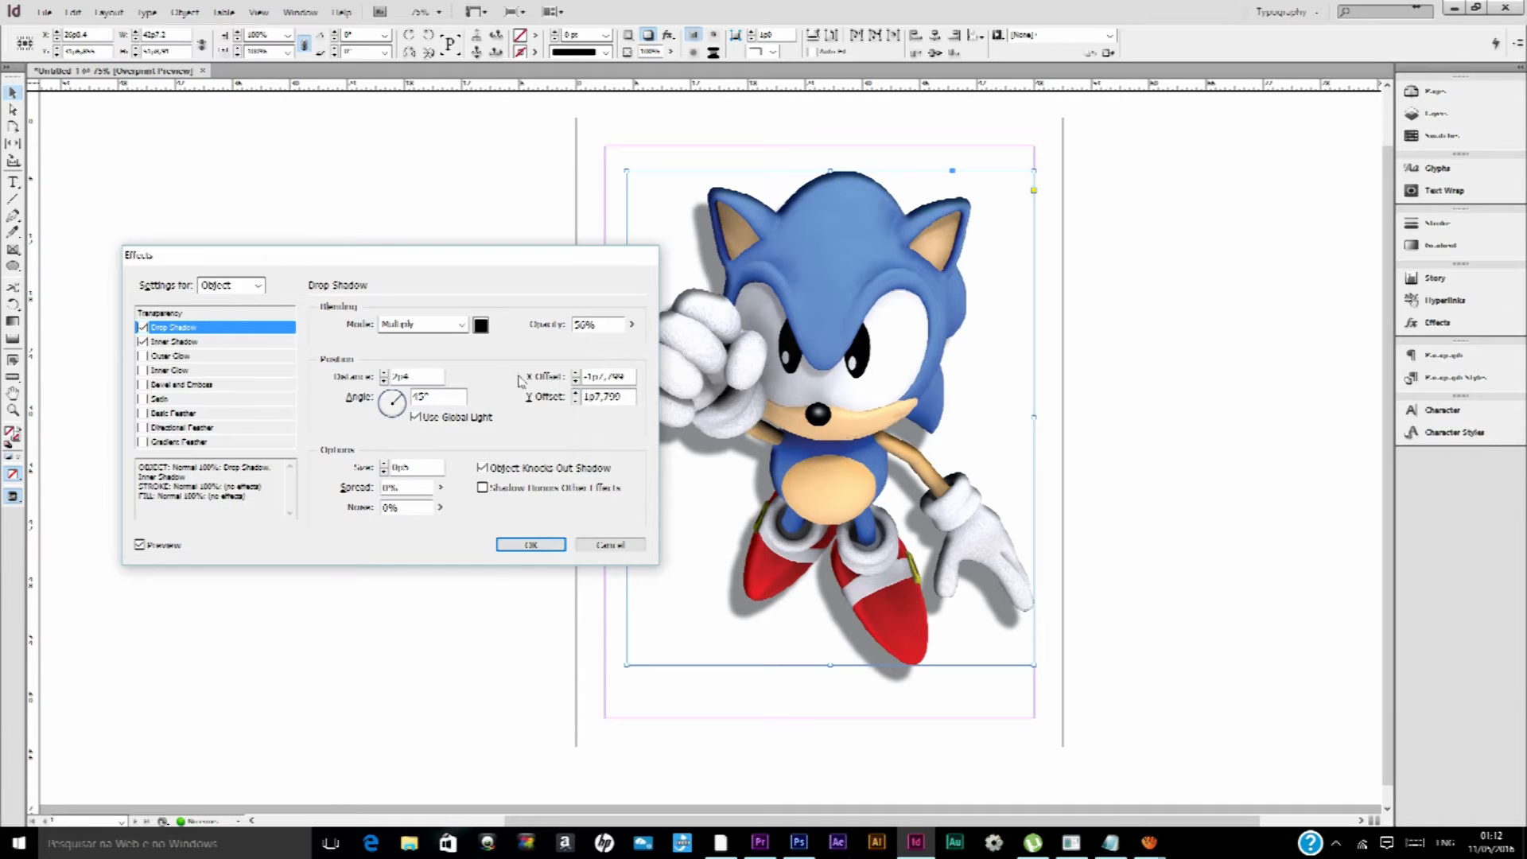
click(390, 401)
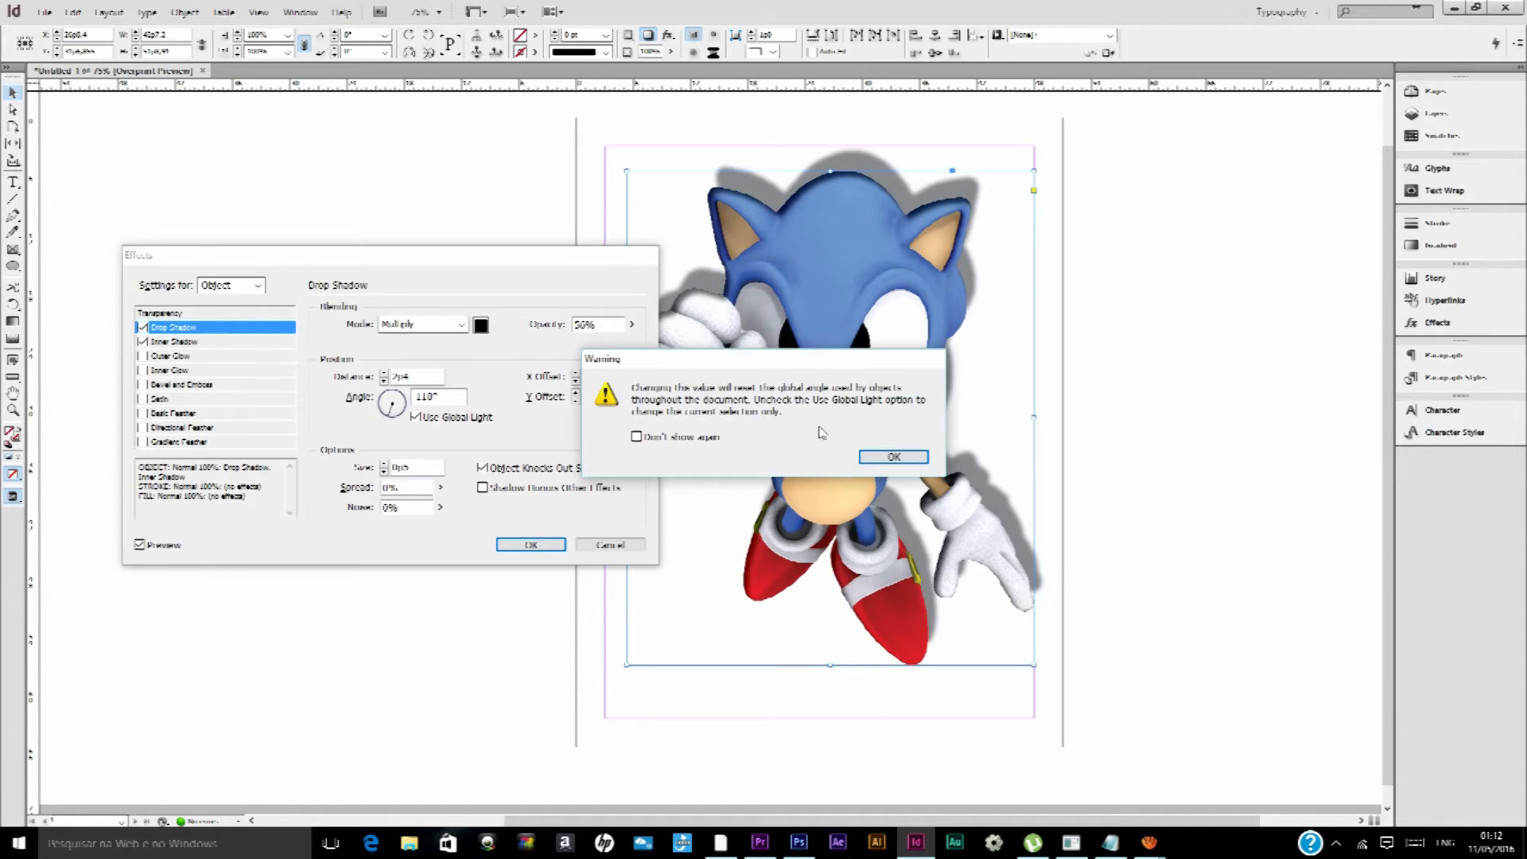
click(892, 456)
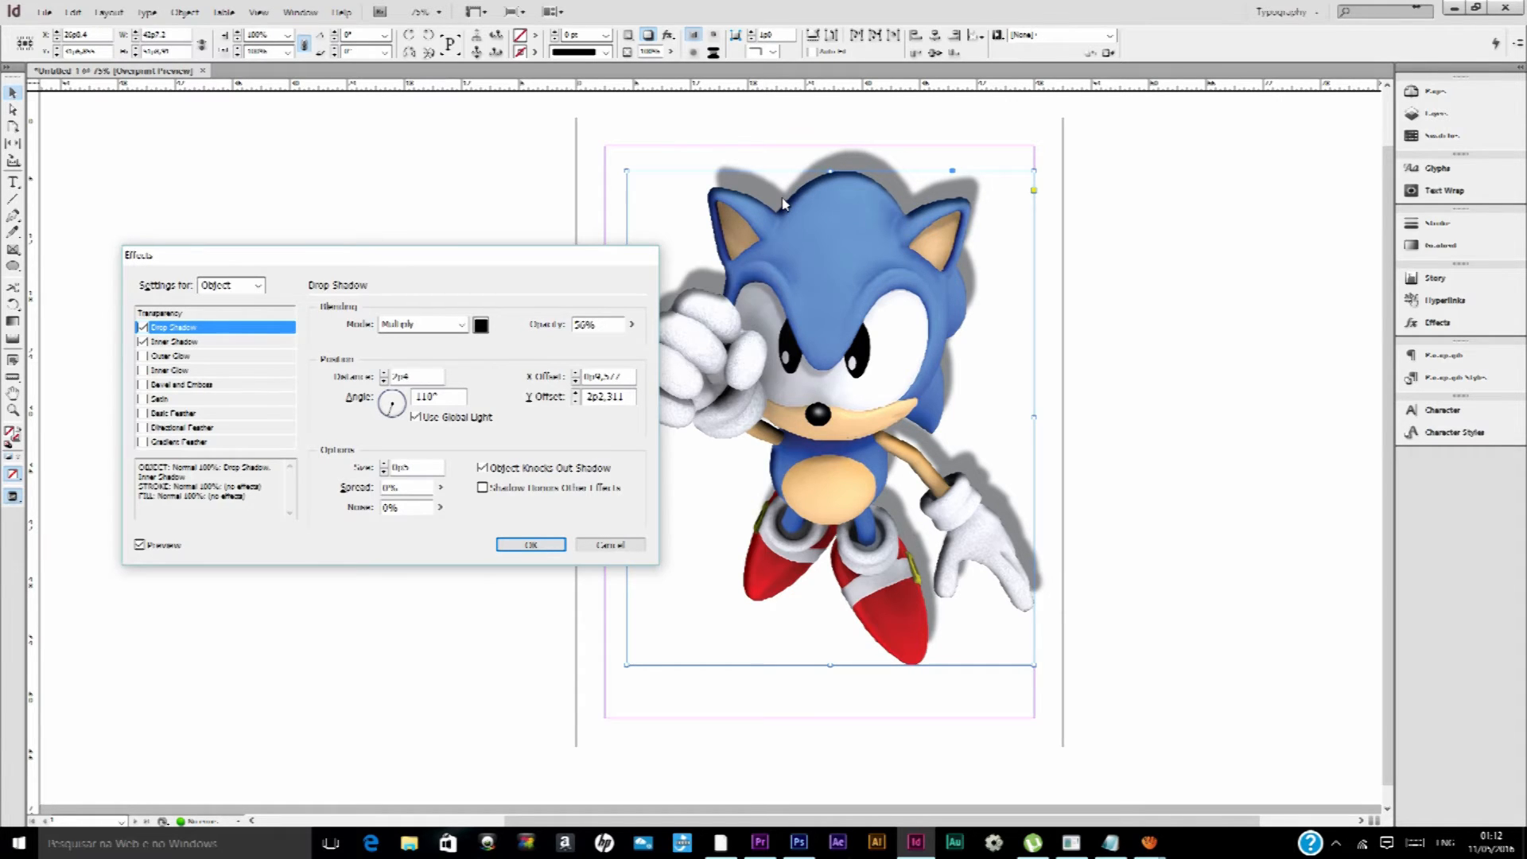
click(391, 403)
click(895, 457)
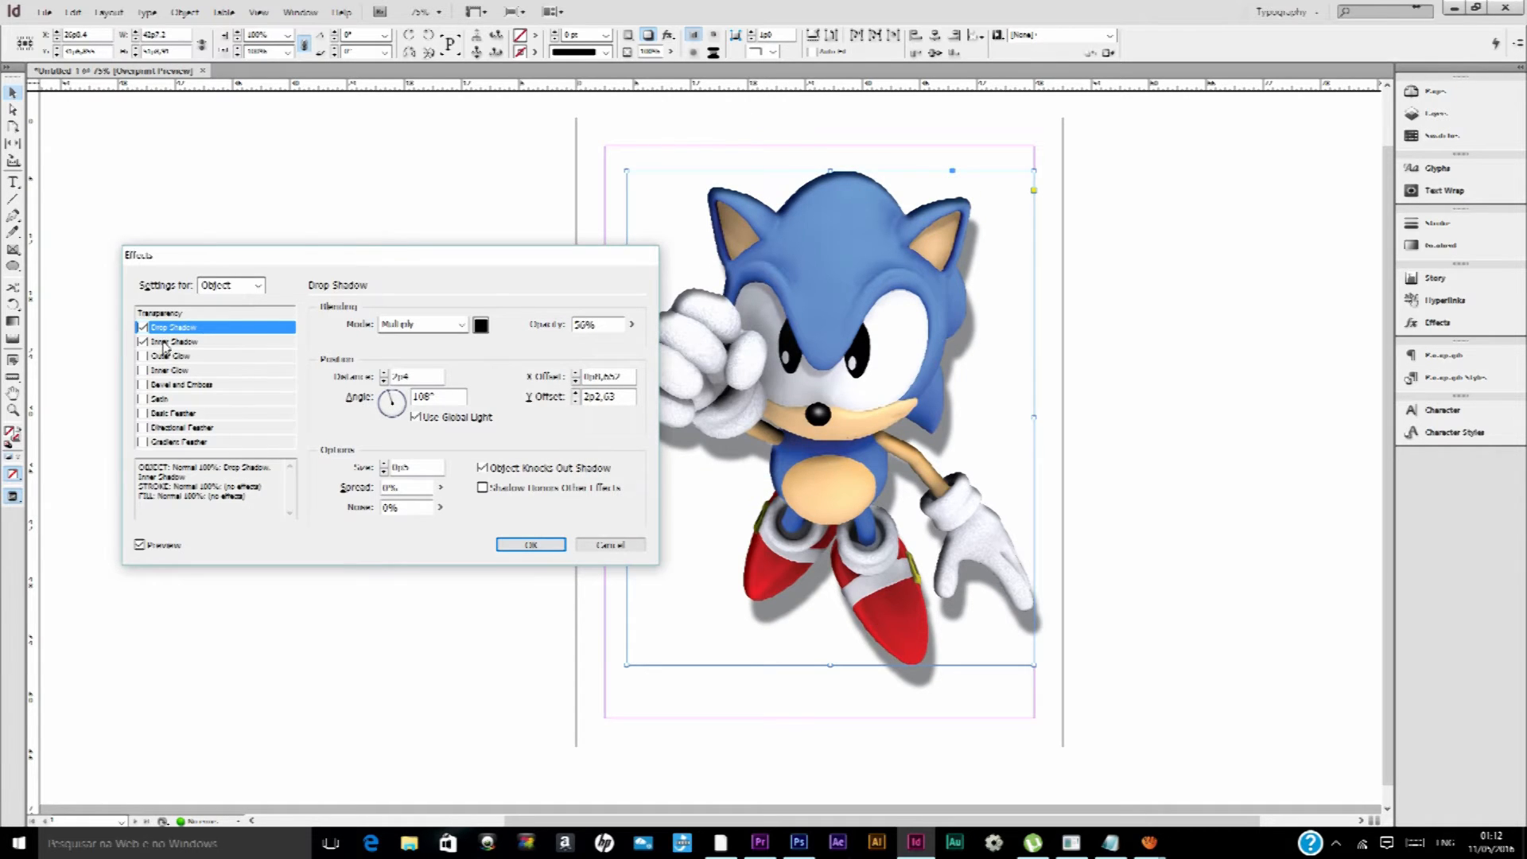
Turn off Use Global Light for the Drop Shadow and discard all pending effect changes
click(421, 418)
click(421, 419)
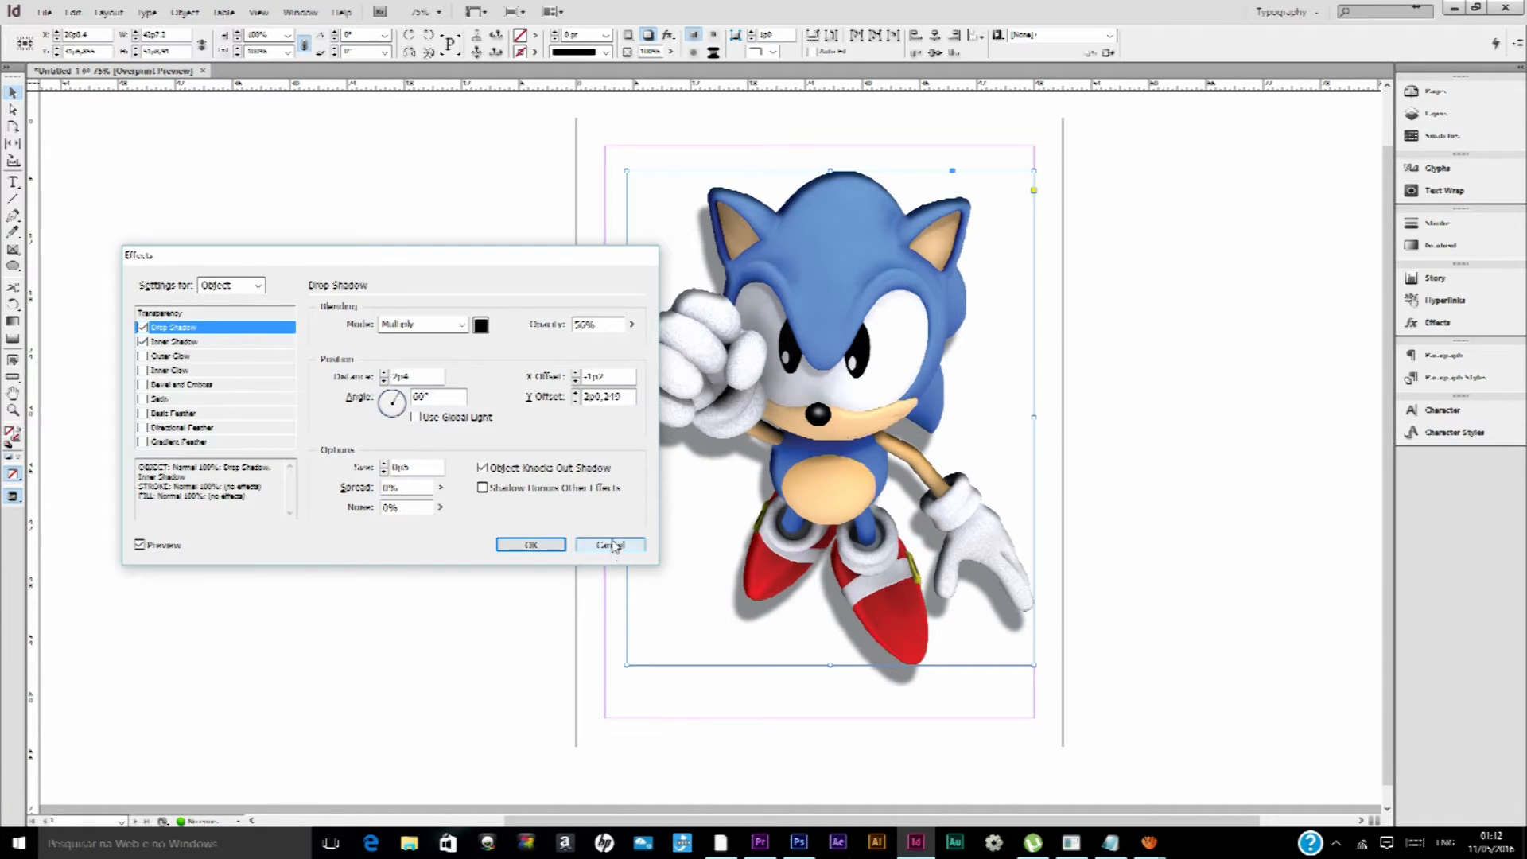
click(611, 545)
Open the document's Global Light settings and try an angle of -45°
click(668, 35)
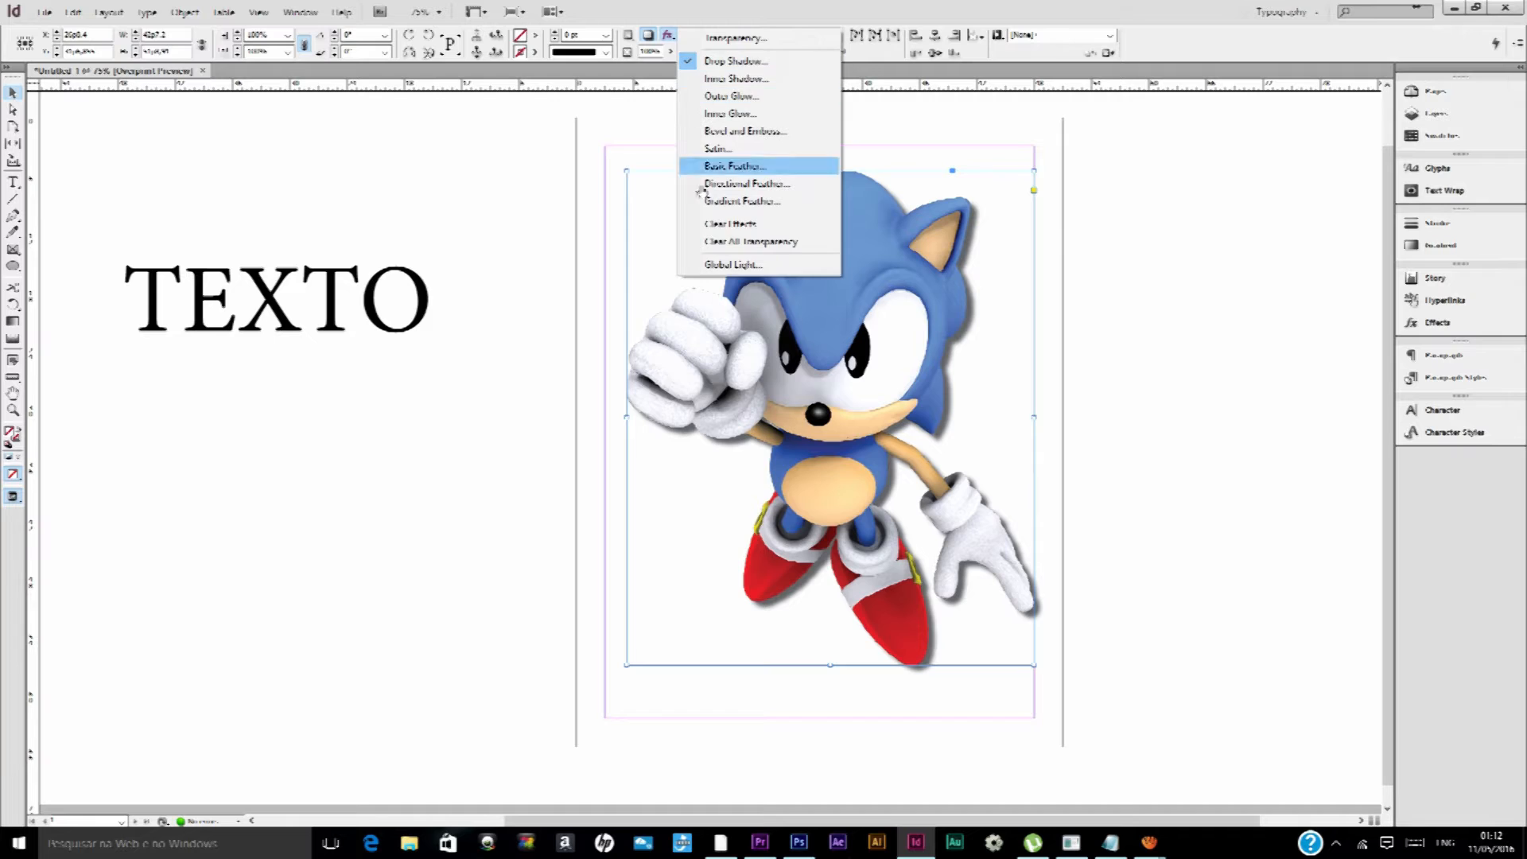
click(714, 264)
drag(726, 429, 730, 423)
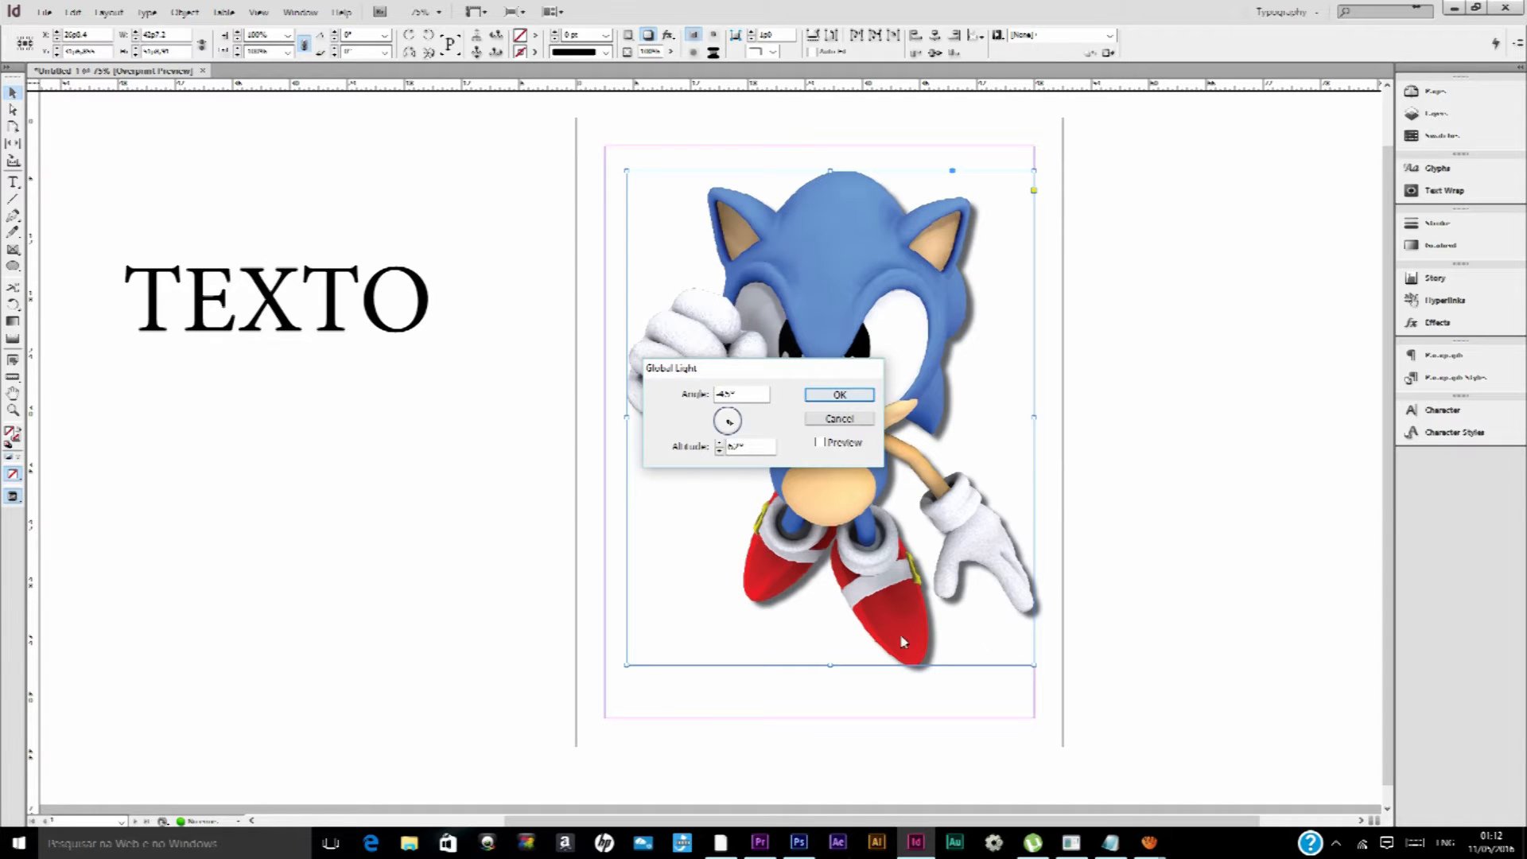
Switch to Photoshop and examine the Use Global Light option in the selected Sonic layer's Drop Shadow style
click(802, 850)
right_click(1449, 433)
click(1317, 293)
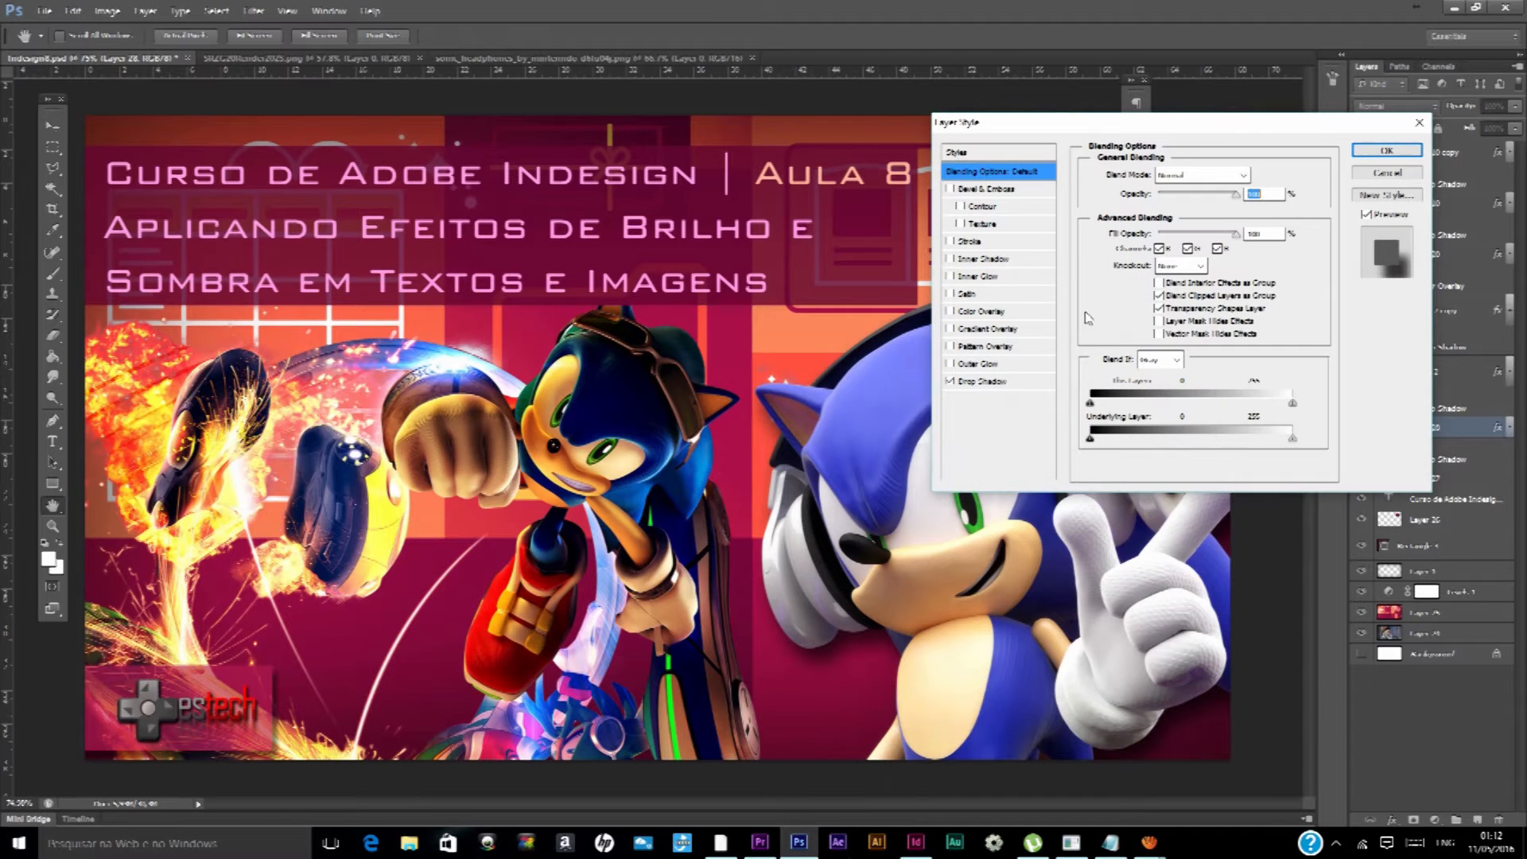
click(995, 381)
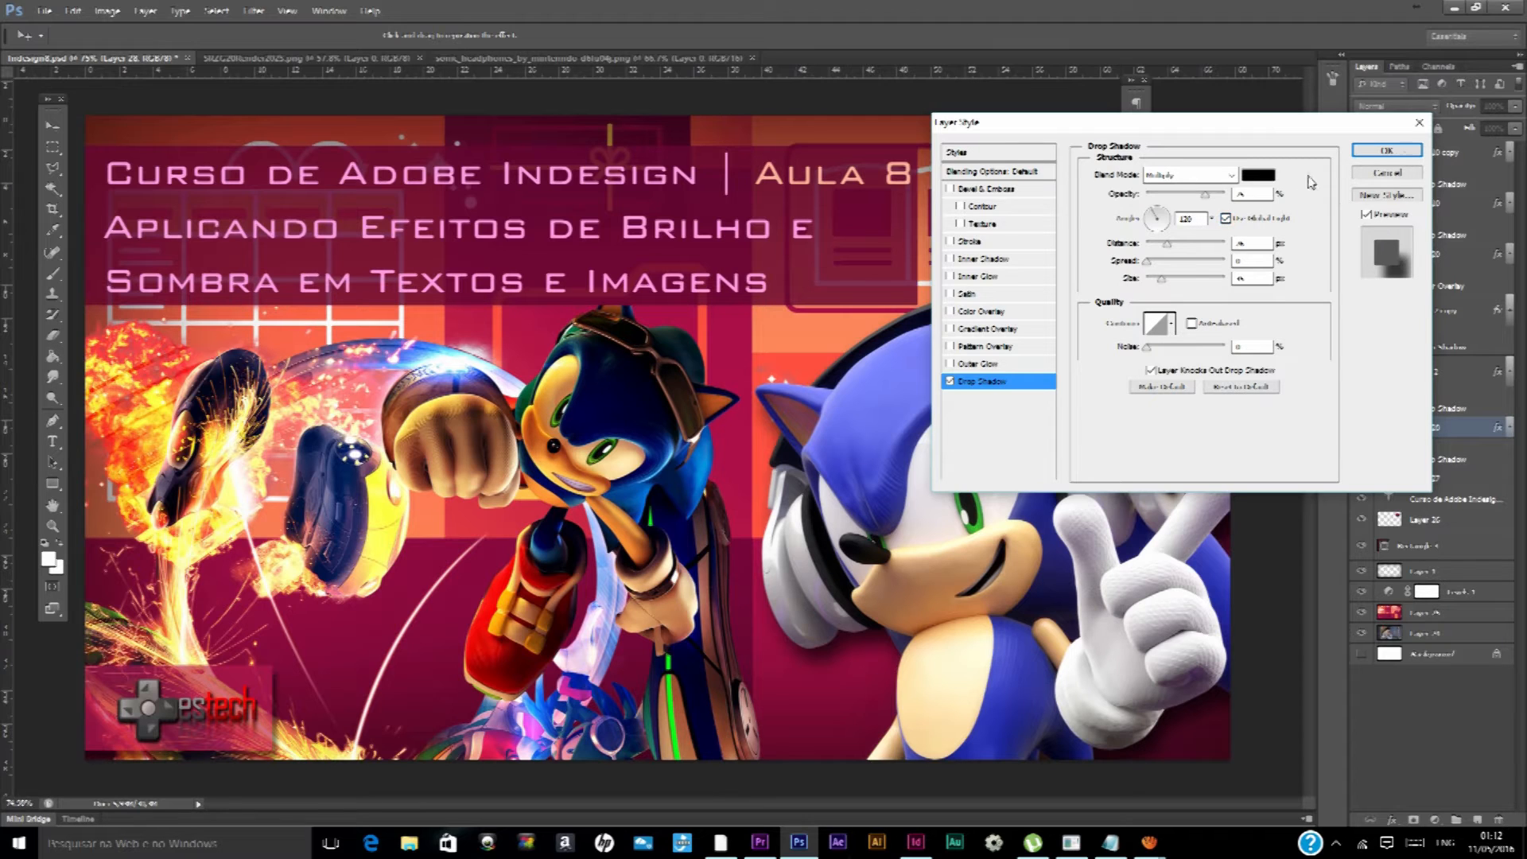
click(1409, 155)
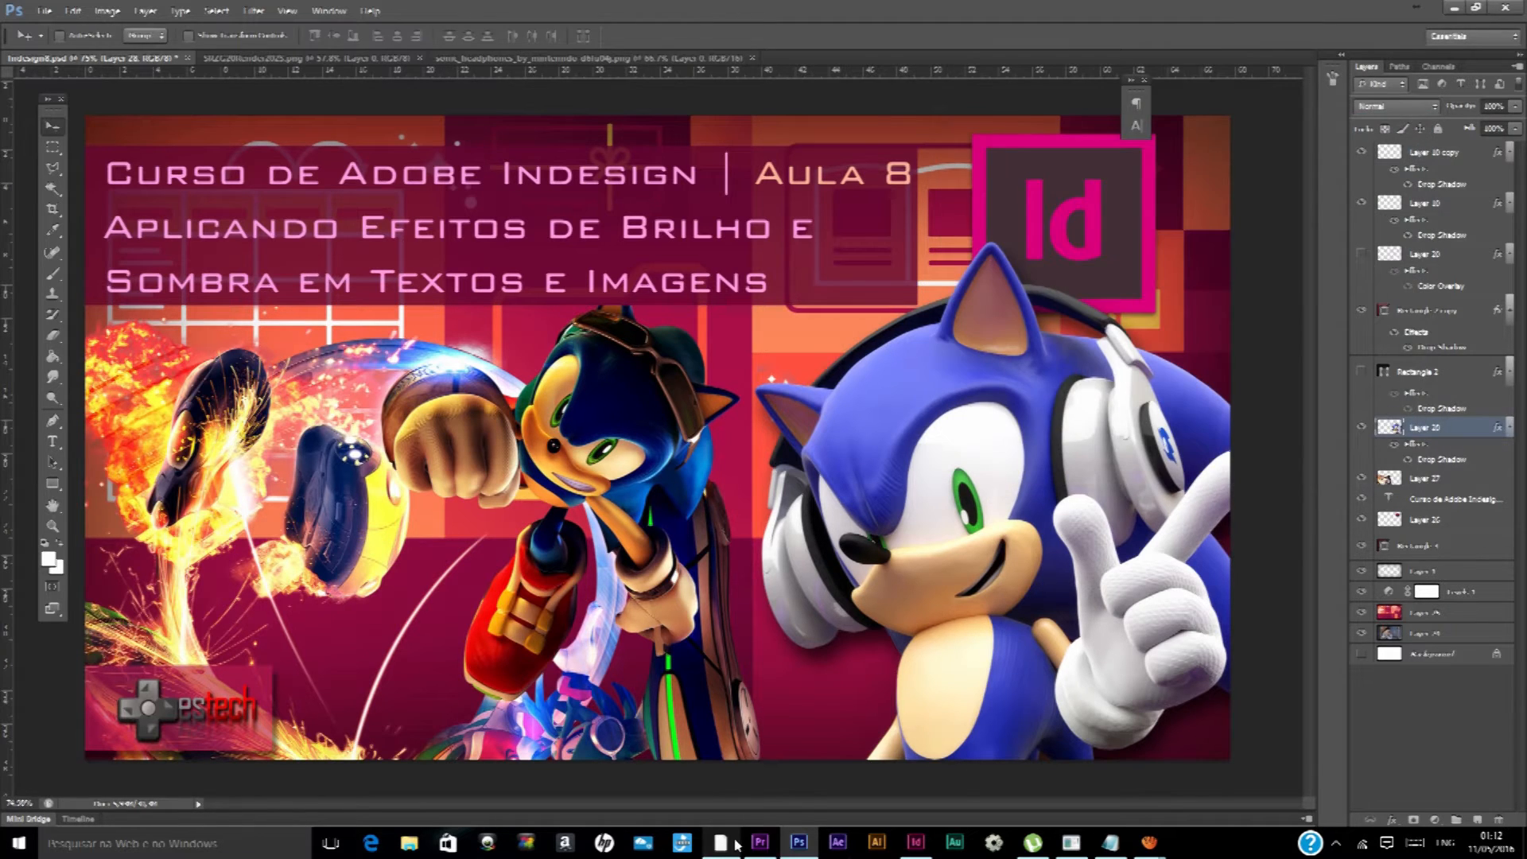
click(760, 841)
click(839, 844)
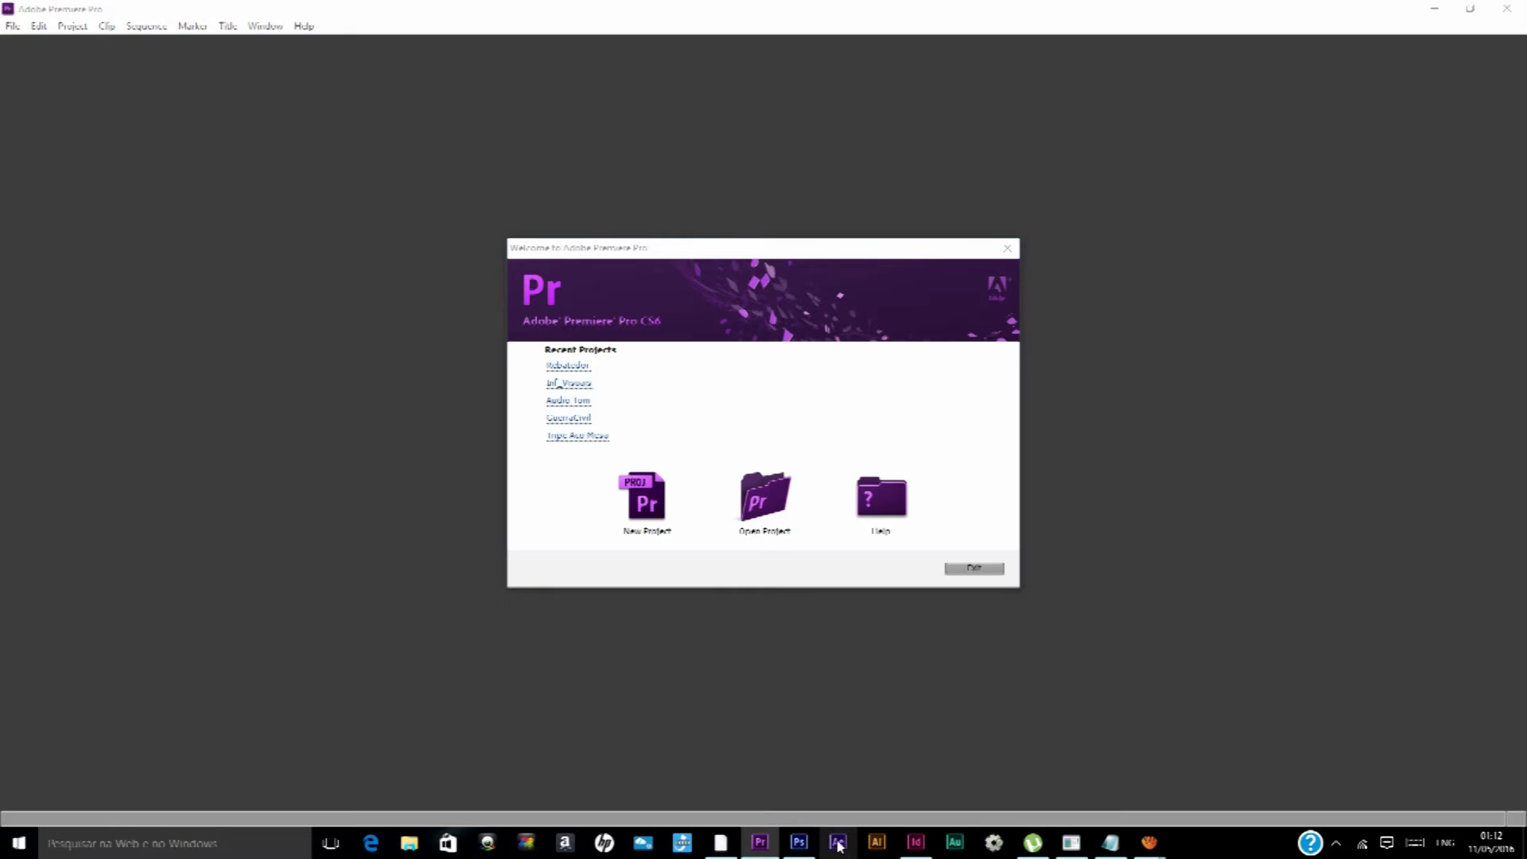
click(799, 843)
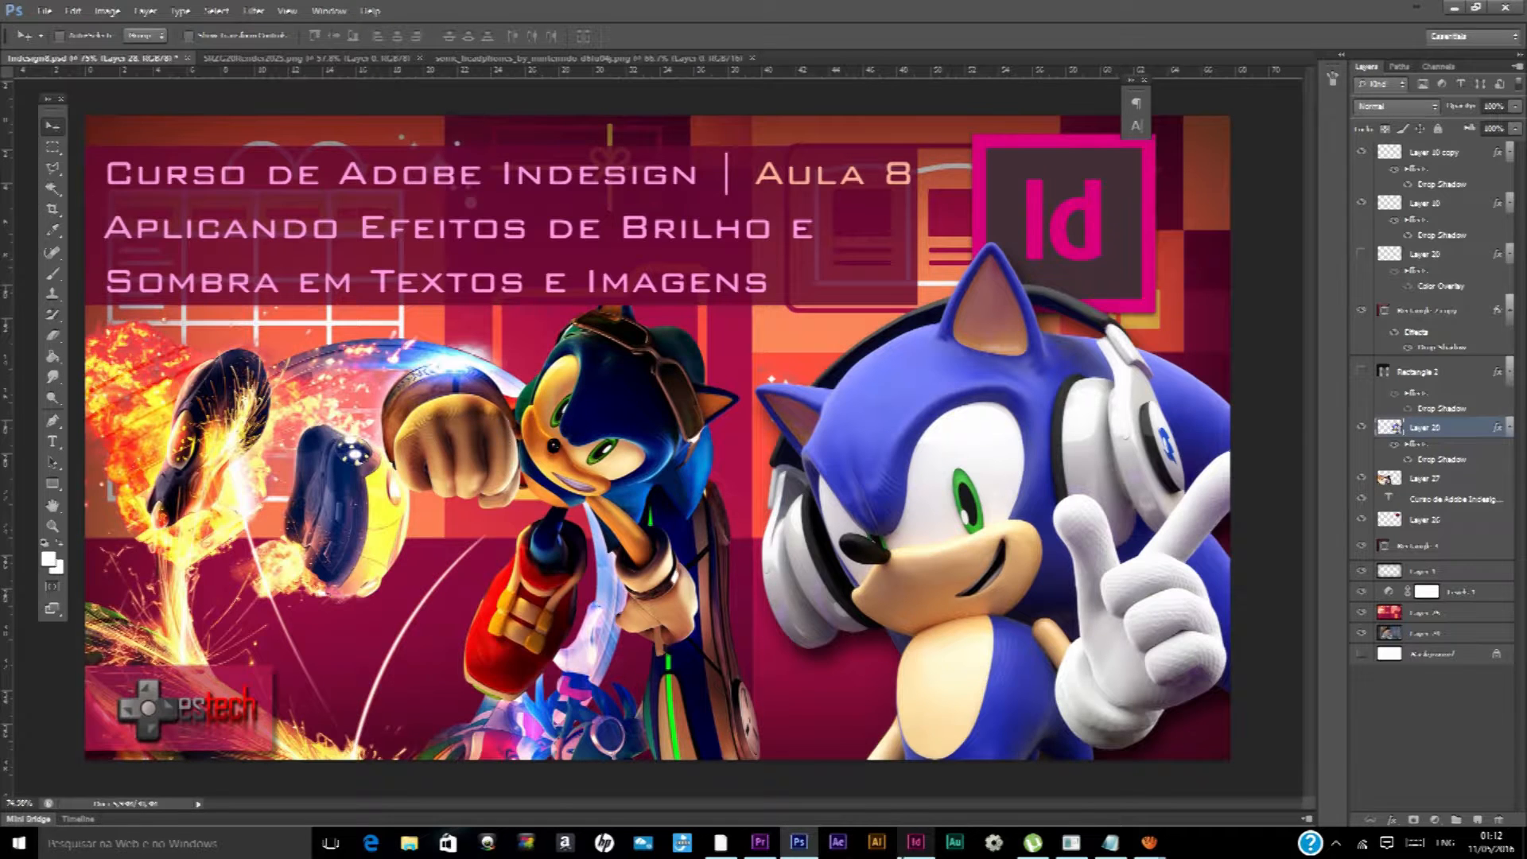
Switch back to InDesign and set the document's global light angle to -171°
click(916, 843)
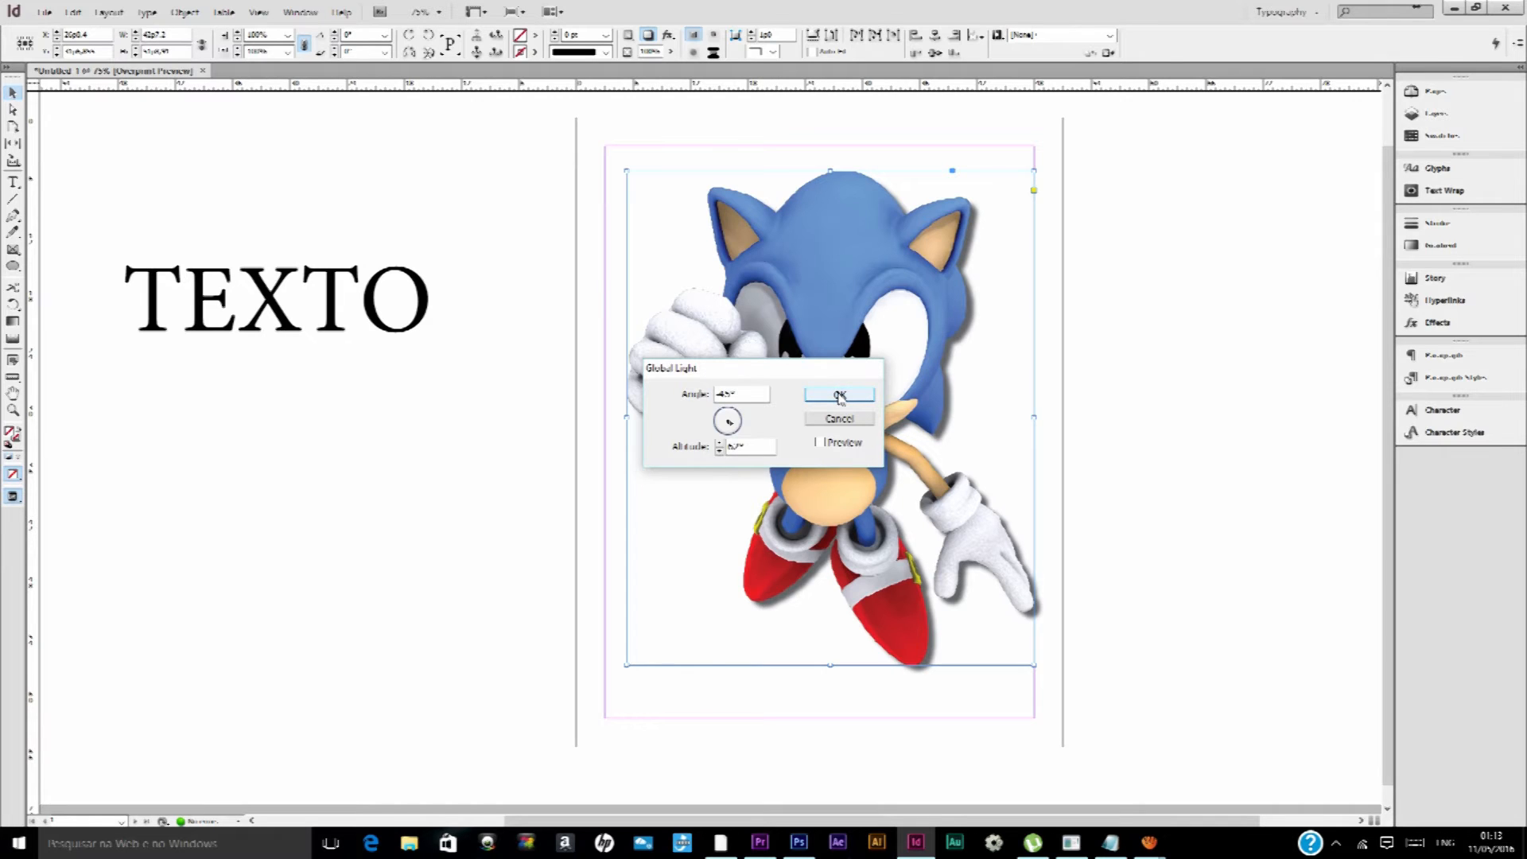
mouse_move(720, 419)
mouse_down()
mouse_move(737, 422)
mouse_move(722, 440)
mouse_up()
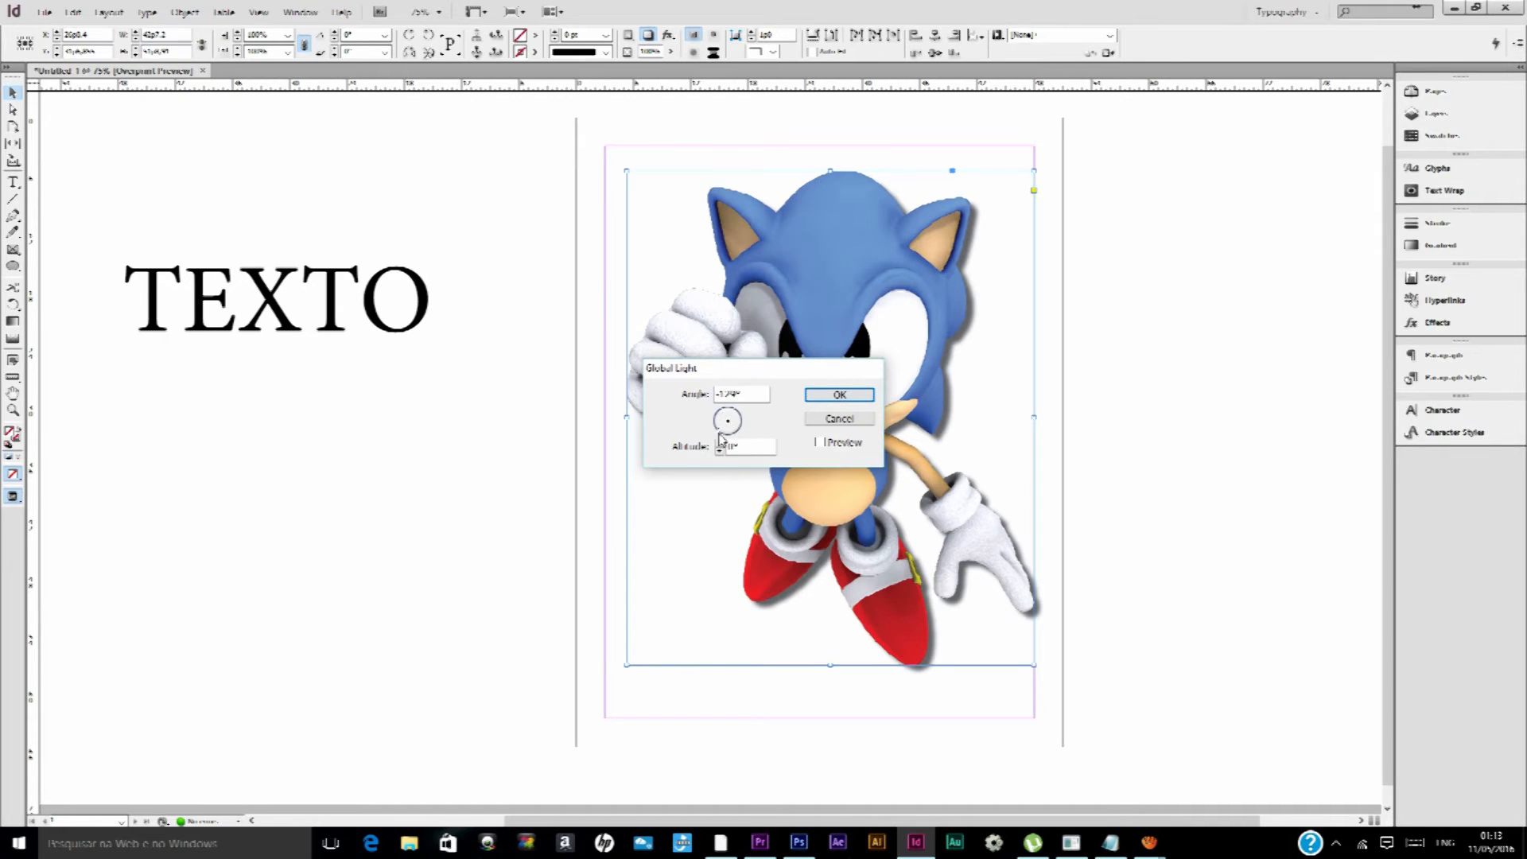
click(833, 393)
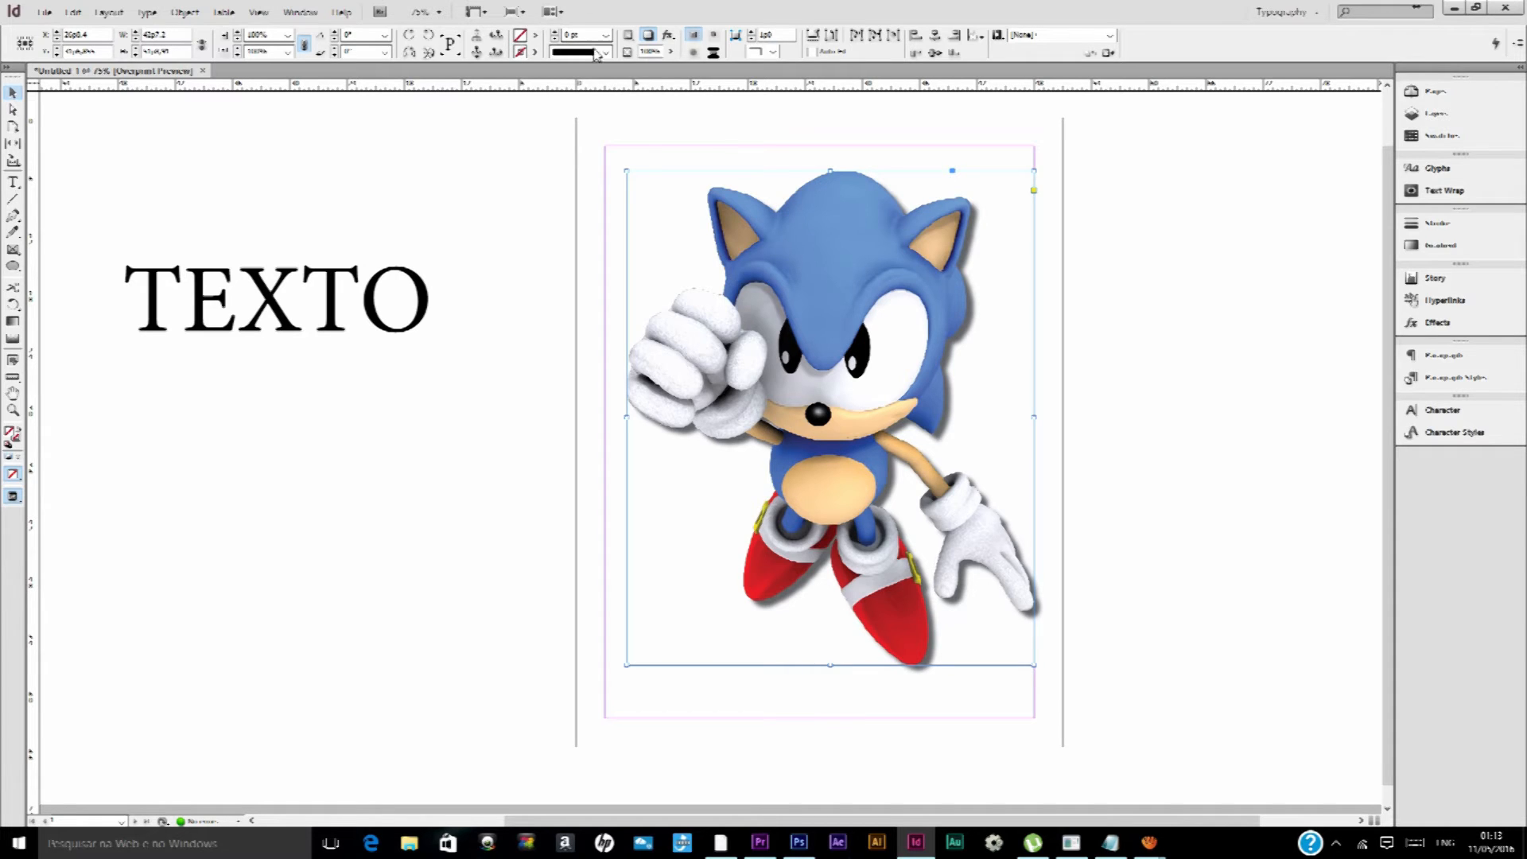
Reopen the Sonic image's Drop Shadow settings, toggle Use Global Light on and off, and add an Inner Shadow
click(671, 36)
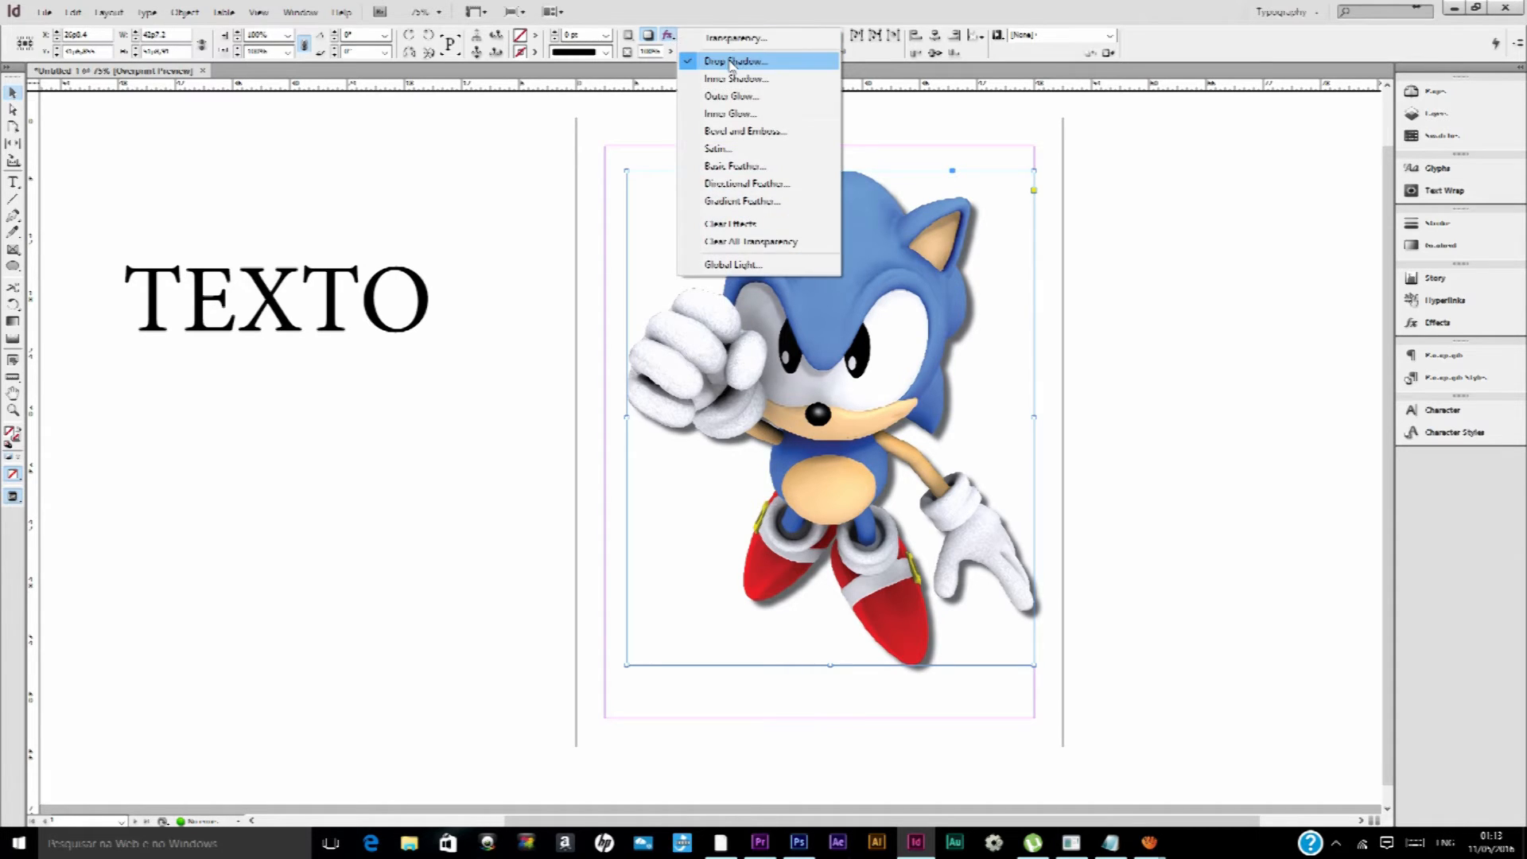
click(693, 59)
click(416, 420)
click(416, 419)
click(210, 344)
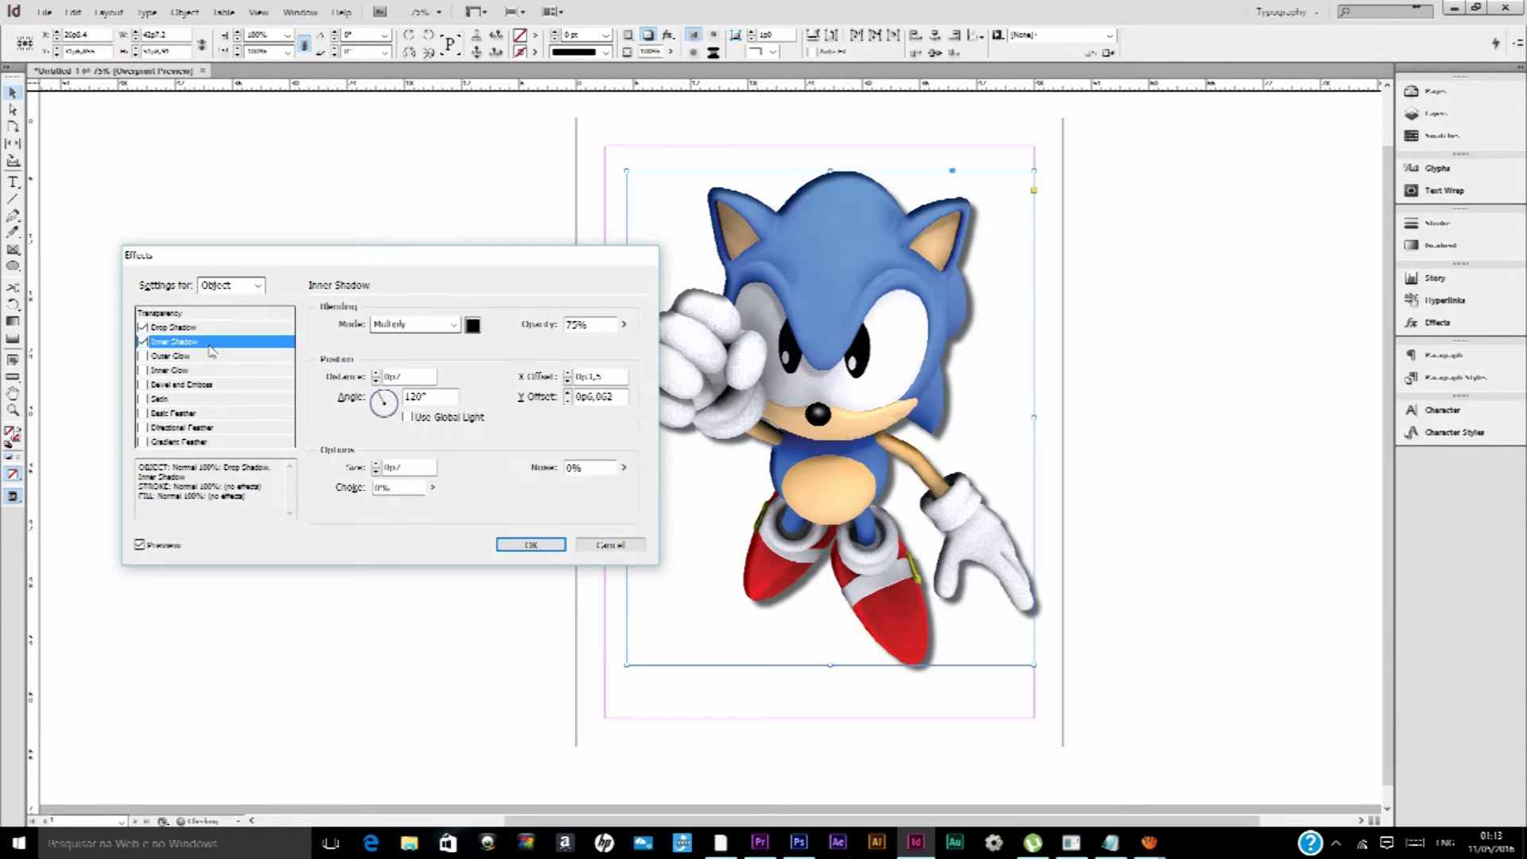
Turn off the Sonic image's Inner Shadow and set its Drop Shadow X Offset to 0p4
click(251, 327)
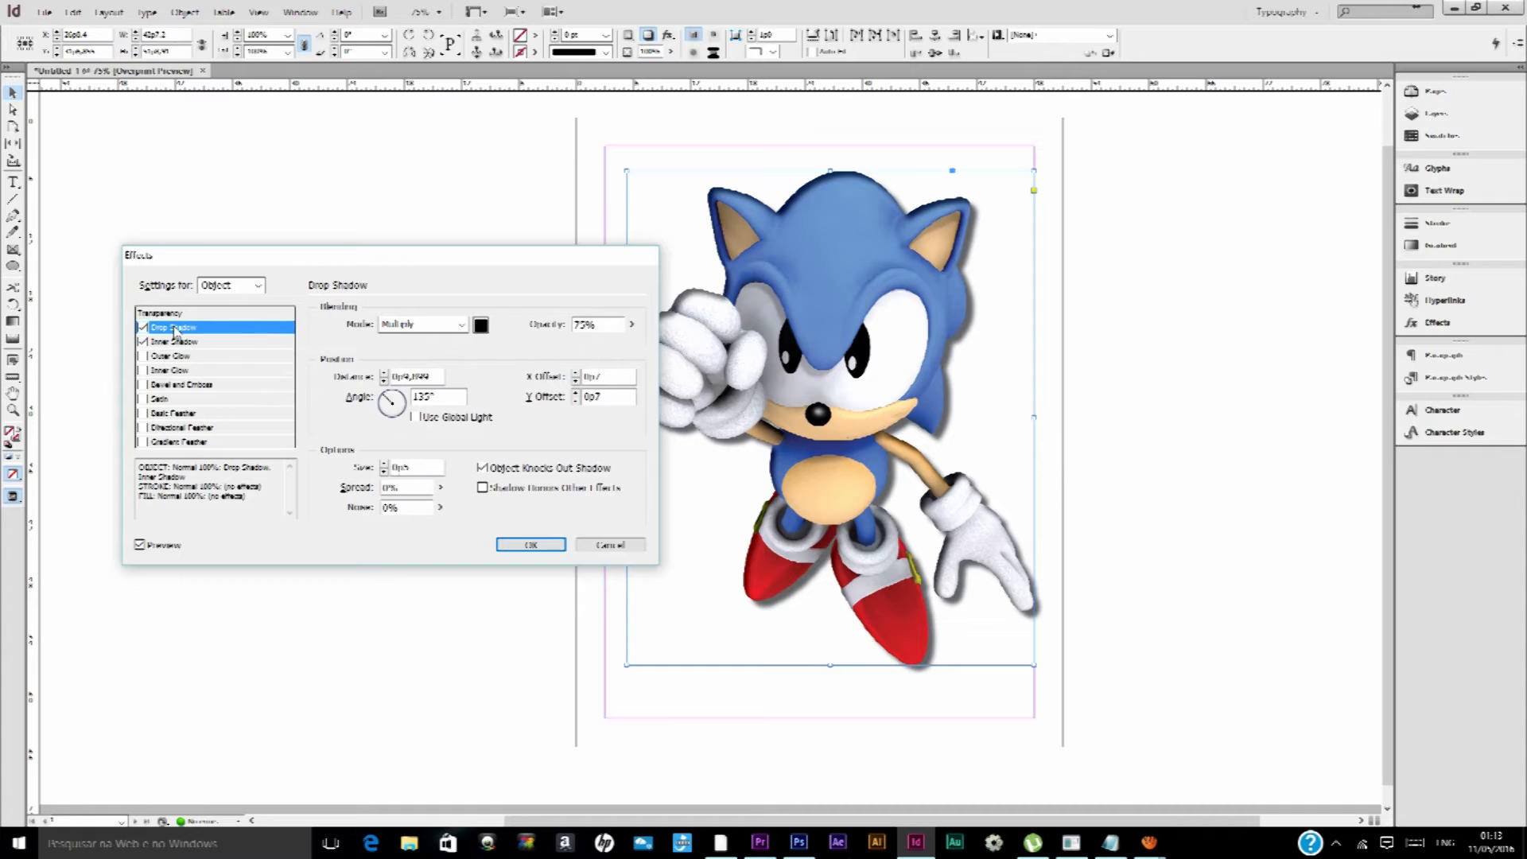
click(144, 341)
click(575, 381)
click(575, 380)
click(575, 380)
click(575, 380)
click(575, 381)
click(575, 381)
click(575, 380)
click(575, 380)
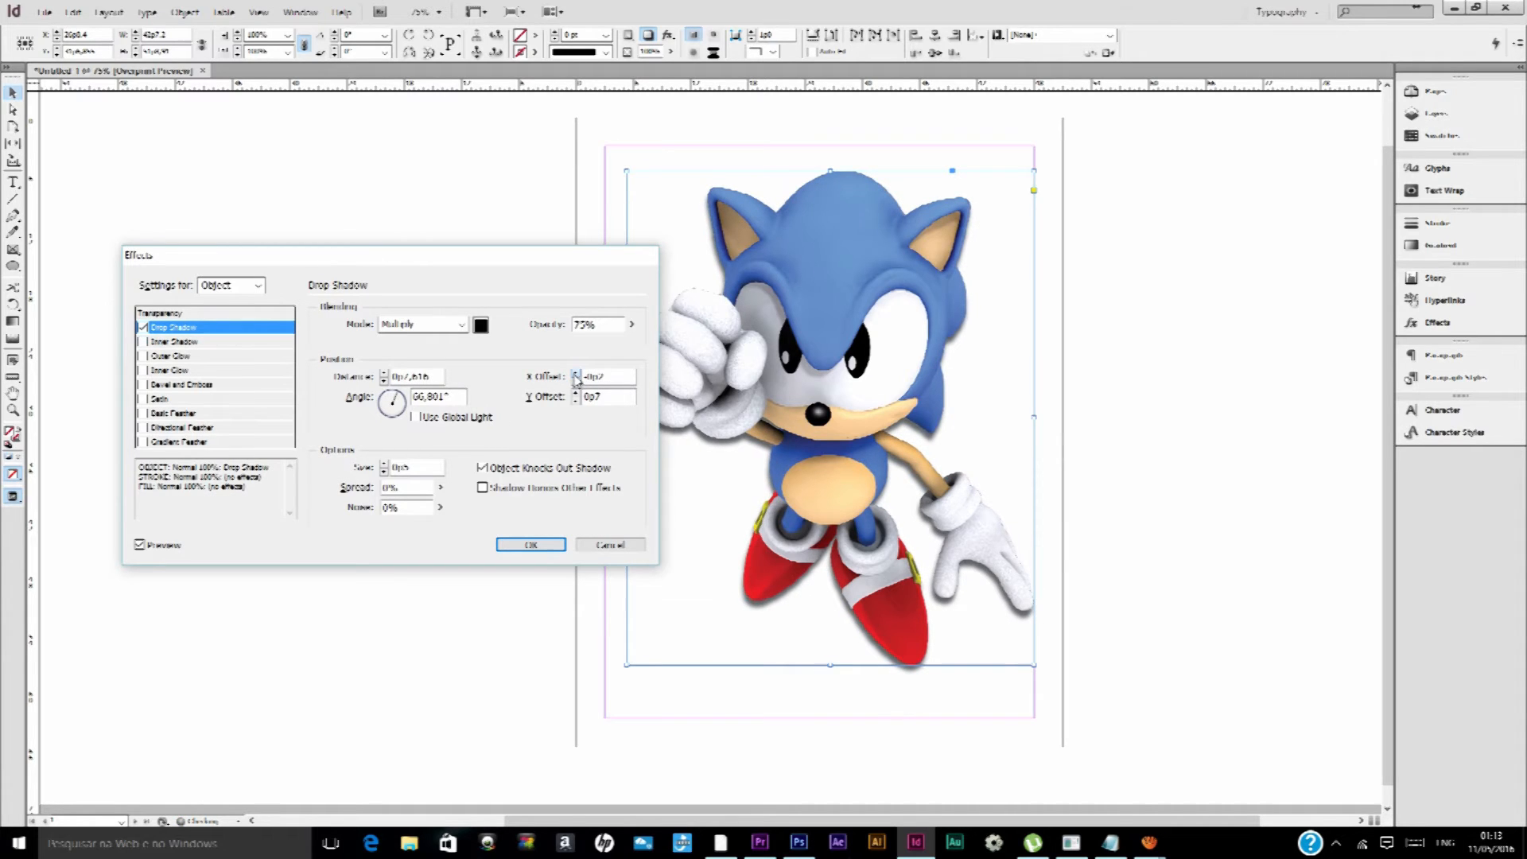
click(576, 380)
click(574, 374)
click(574, 374)
click(575, 374)
click(574, 374)
click(574, 374)
click(574, 374)
click(575, 374)
Set the Drop Shadow's Y Offset to 2p2 to move the shadow further below the image
click(577, 395)
click(577, 395)
click(577, 395)
click(577, 395)
click(577, 394)
click(576, 394)
click(577, 395)
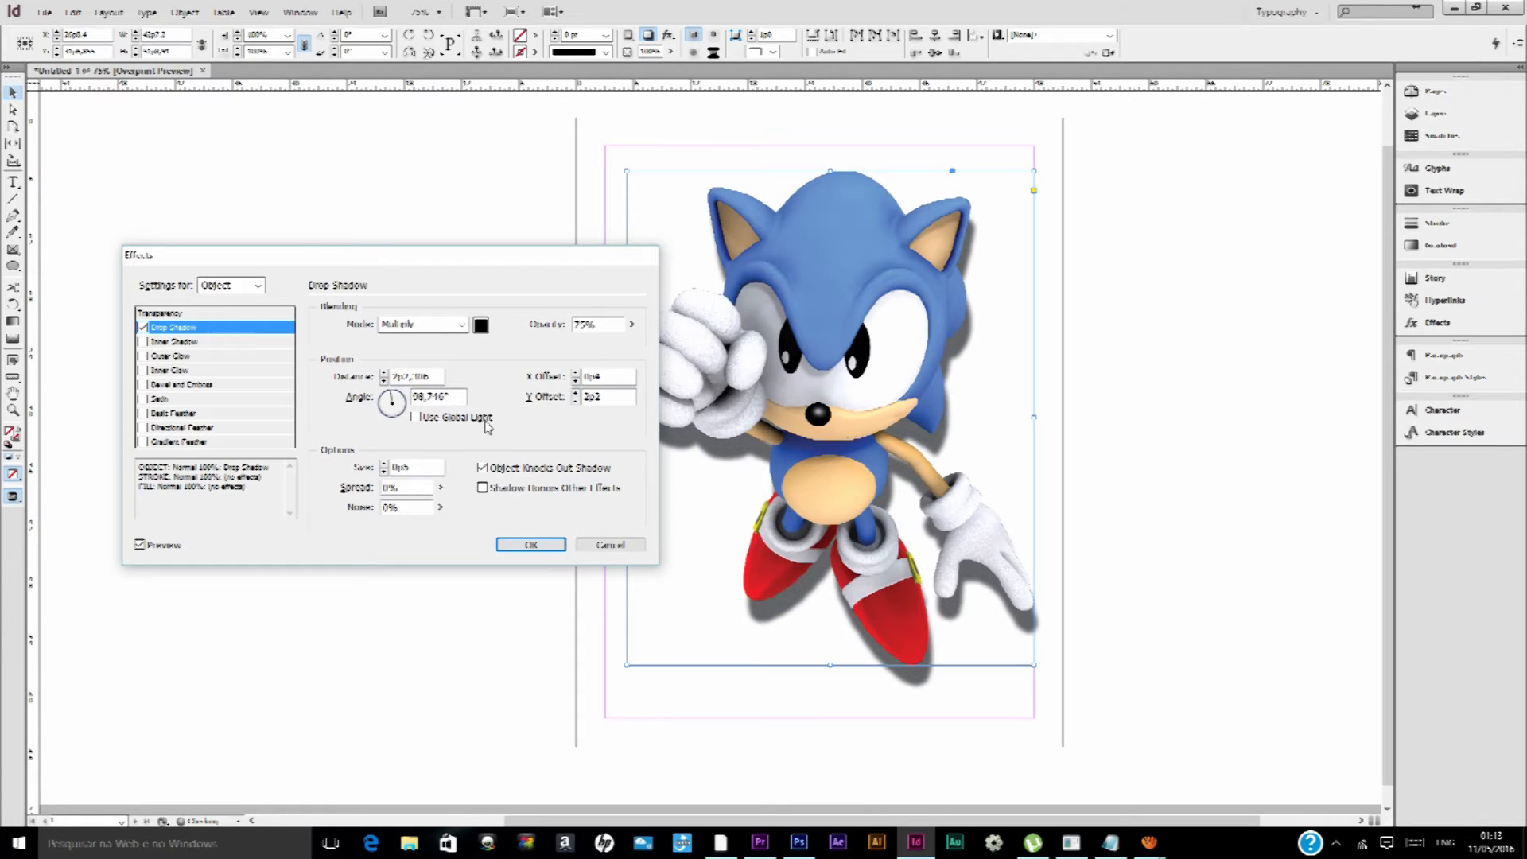
Try sharper and softer Drop Shadow sizes, ending at 1p7, and set the Spread to 24%
click(386, 473)
click(386, 473)
click(386, 473)
click(386, 473)
click(386, 472)
click(386, 472)
click(386, 473)
click(386, 472)
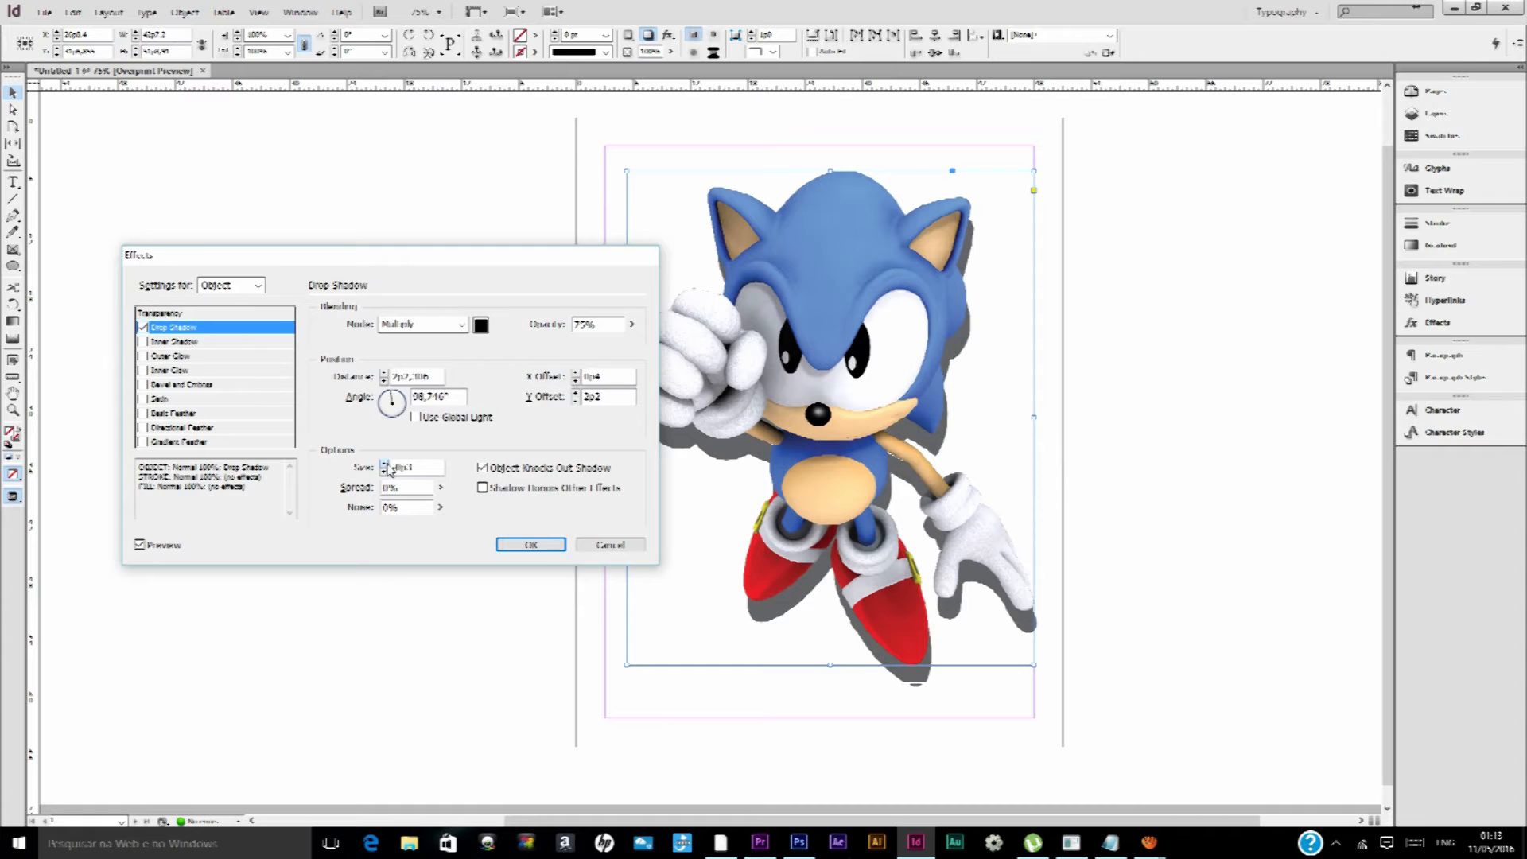
click(386, 465)
click(386, 465)
click(386, 466)
click(386, 465)
click(386, 465)
click(386, 464)
click(385, 465)
click(386, 465)
click(386, 465)
click(385, 465)
click(386, 464)
click(386, 465)
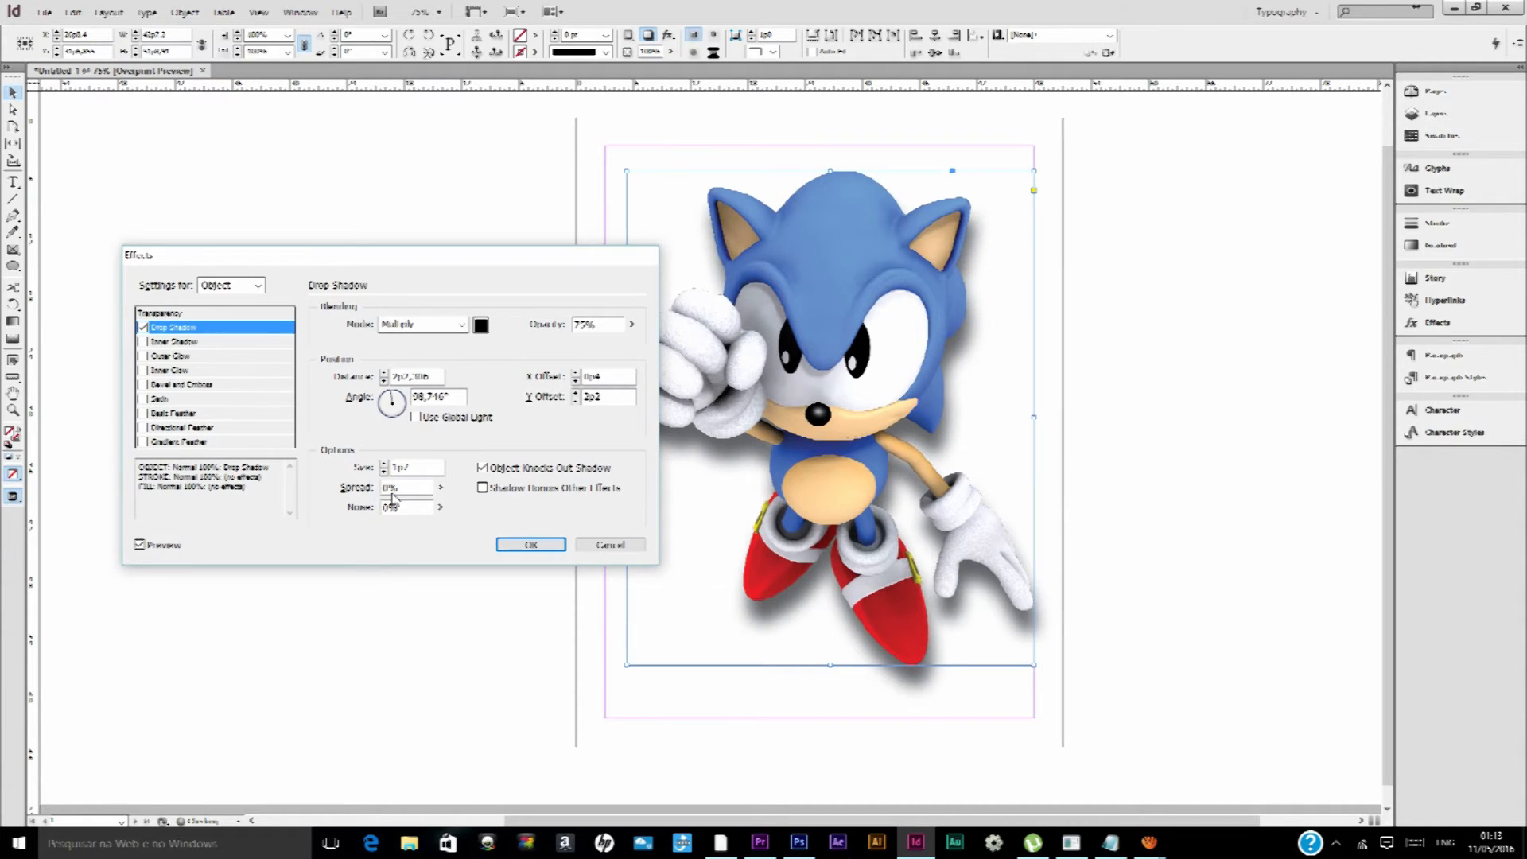
mouse_move(440, 487)
mouse_down()
mouse_move(440, 504)
mouse_move(490, 506)
mouse_move(445, 507)
mouse_up()
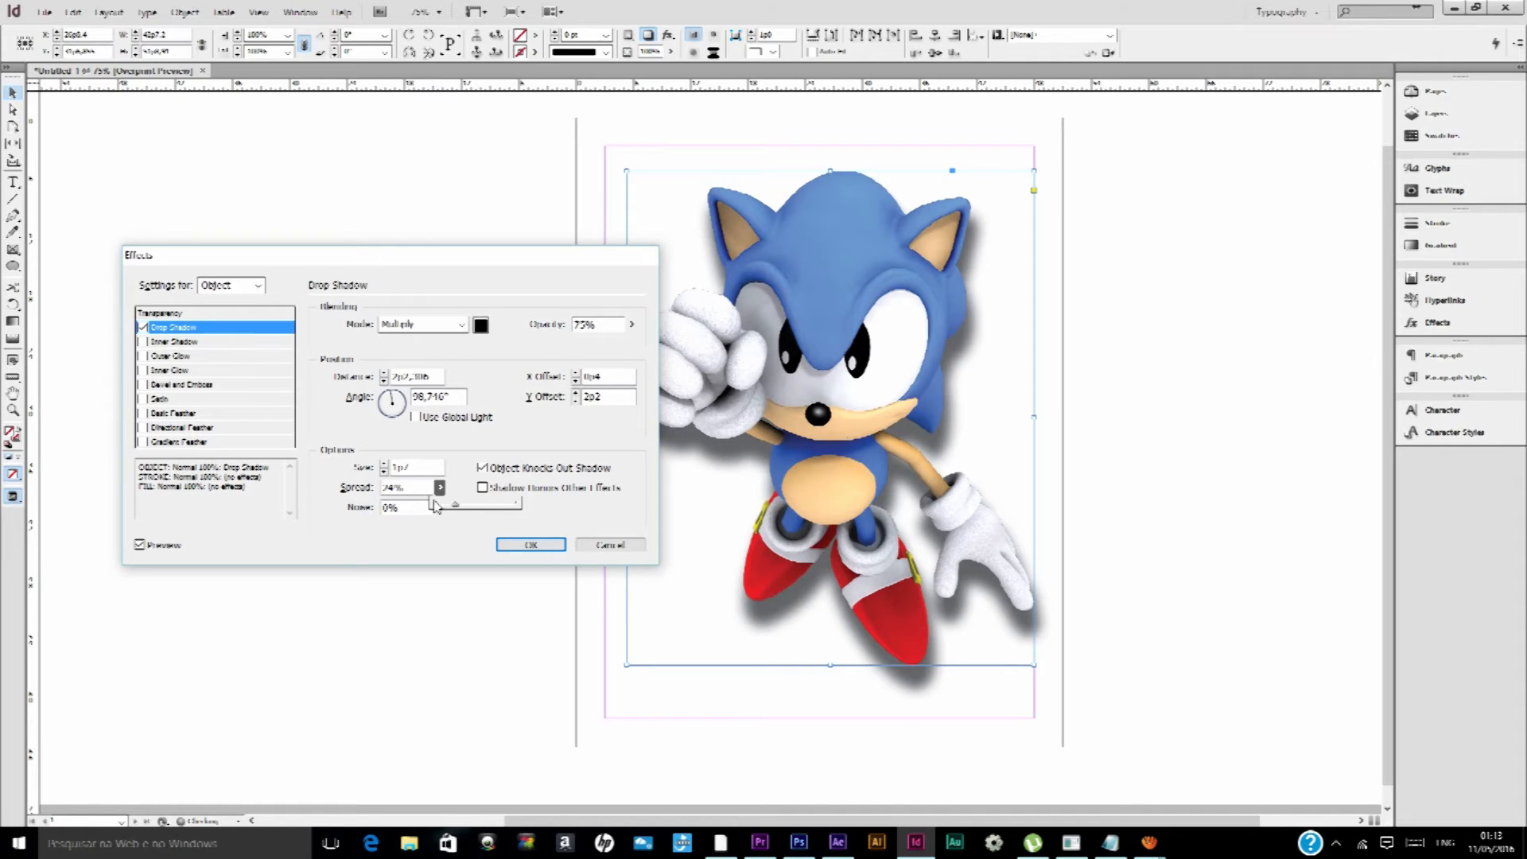
click(439, 509)
drag(438, 509, 407, 518)
Replace the Sonic image's Drop Shadow with an Inner Shadow and set its size to 1p6
click(142, 327)
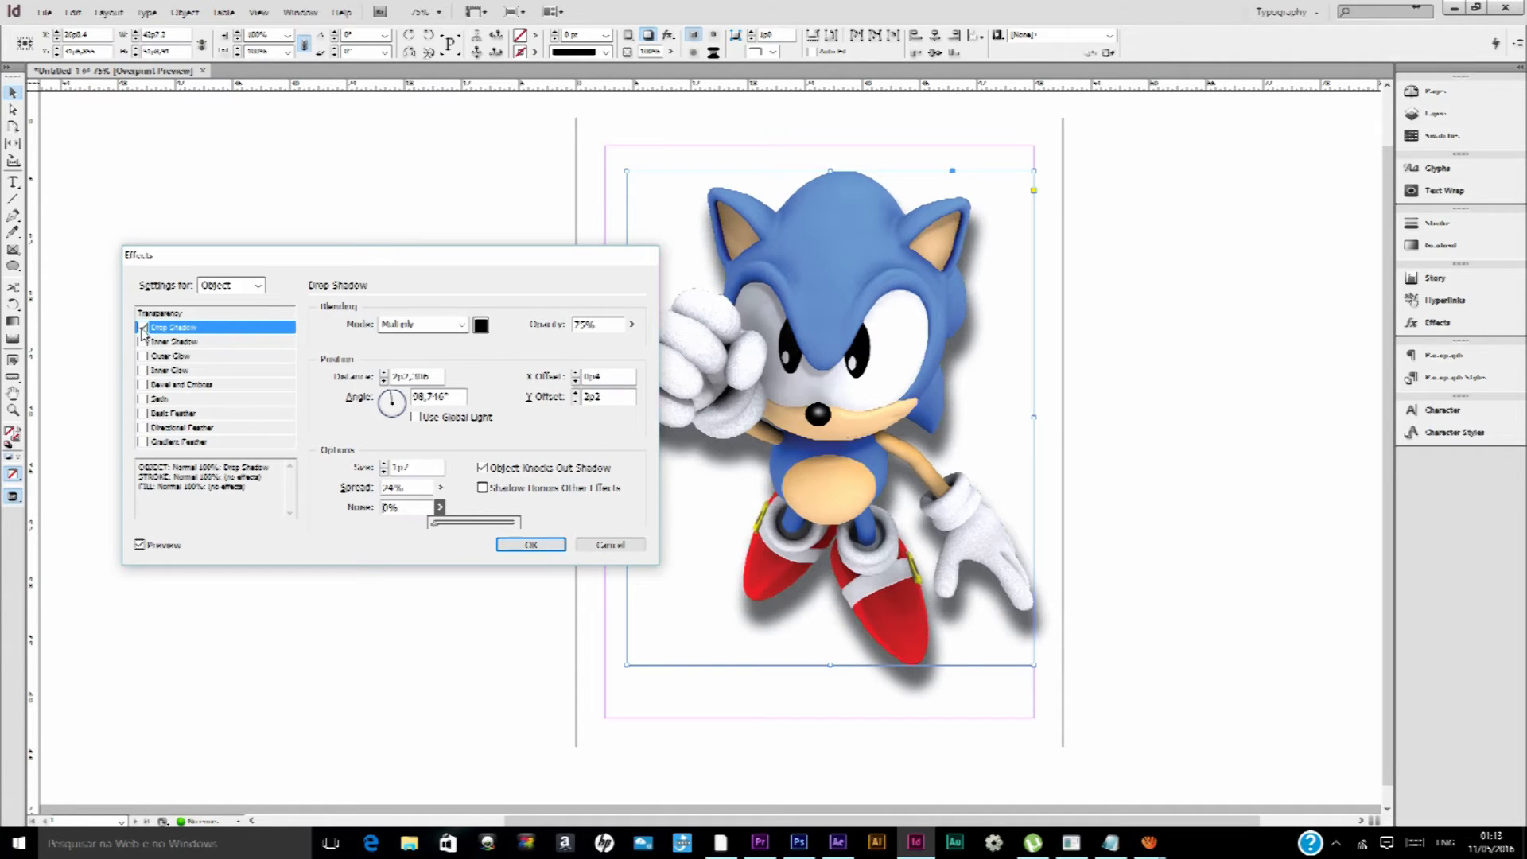
click(168, 342)
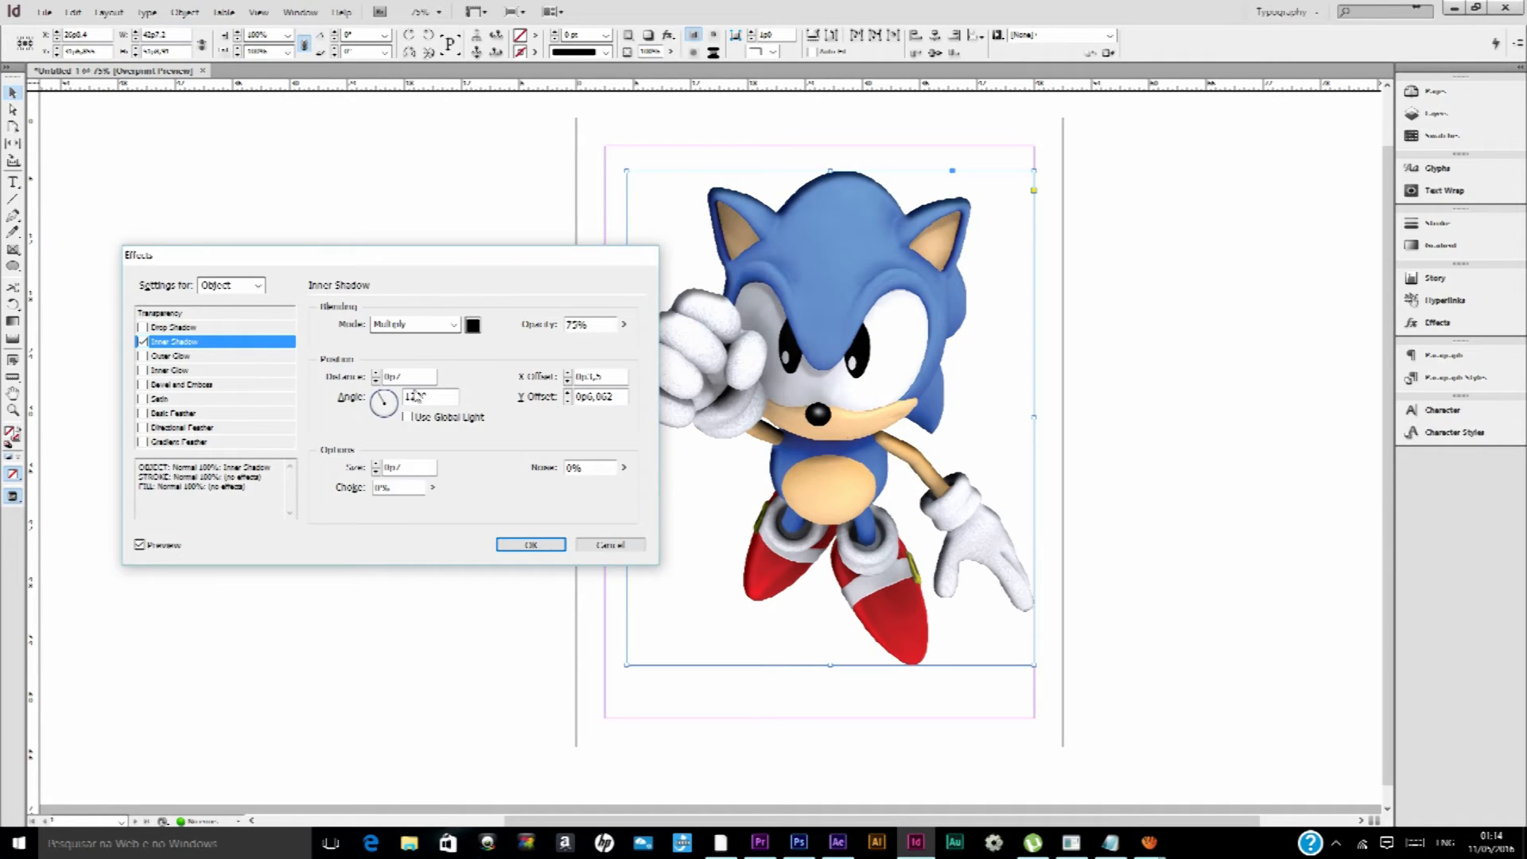
click(376, 472)
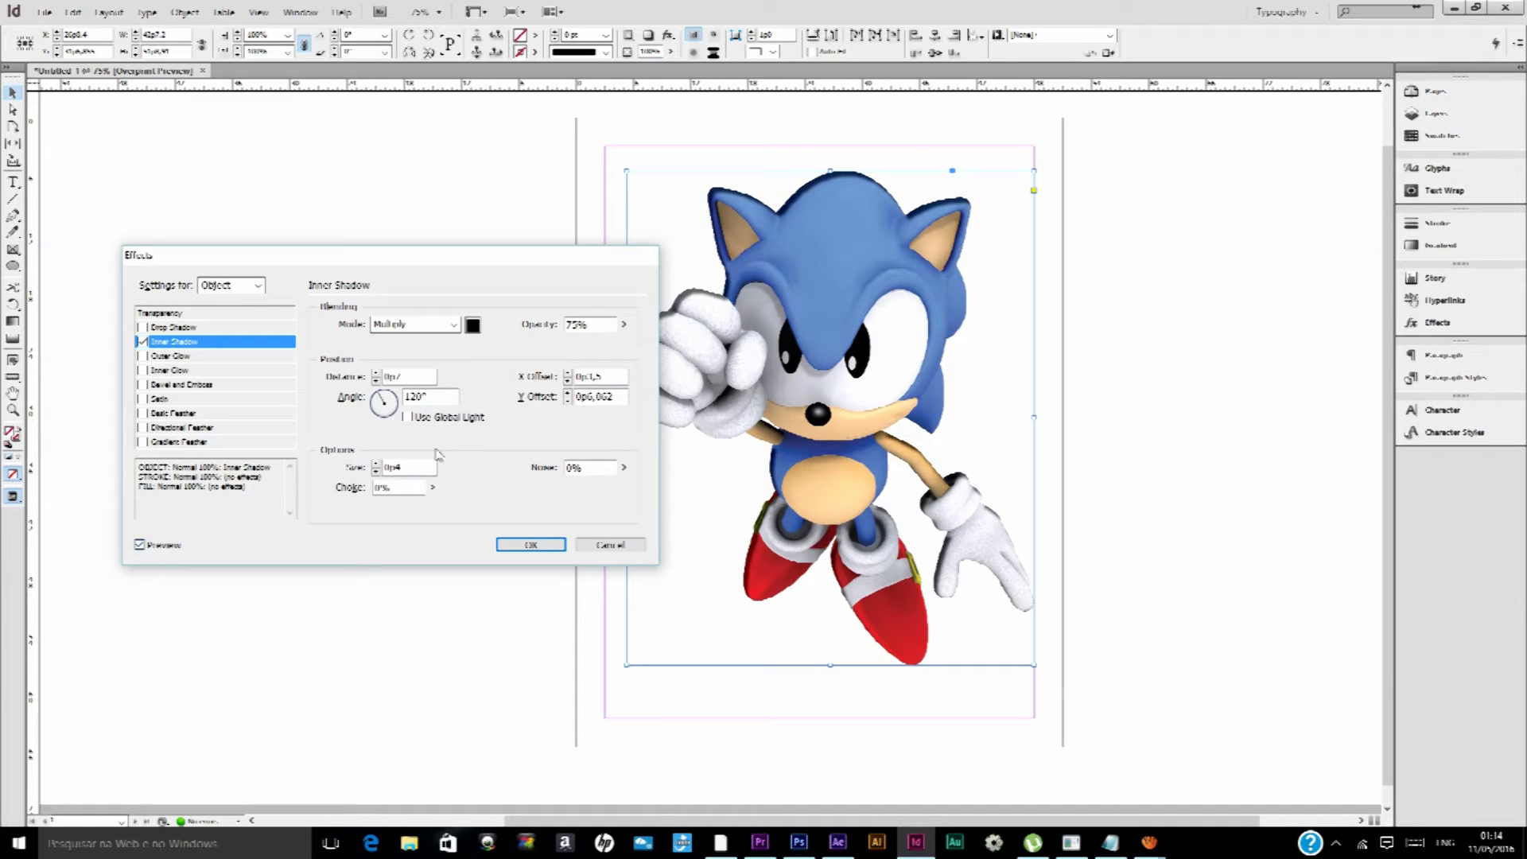
click(376, 463)
click(377, 463)
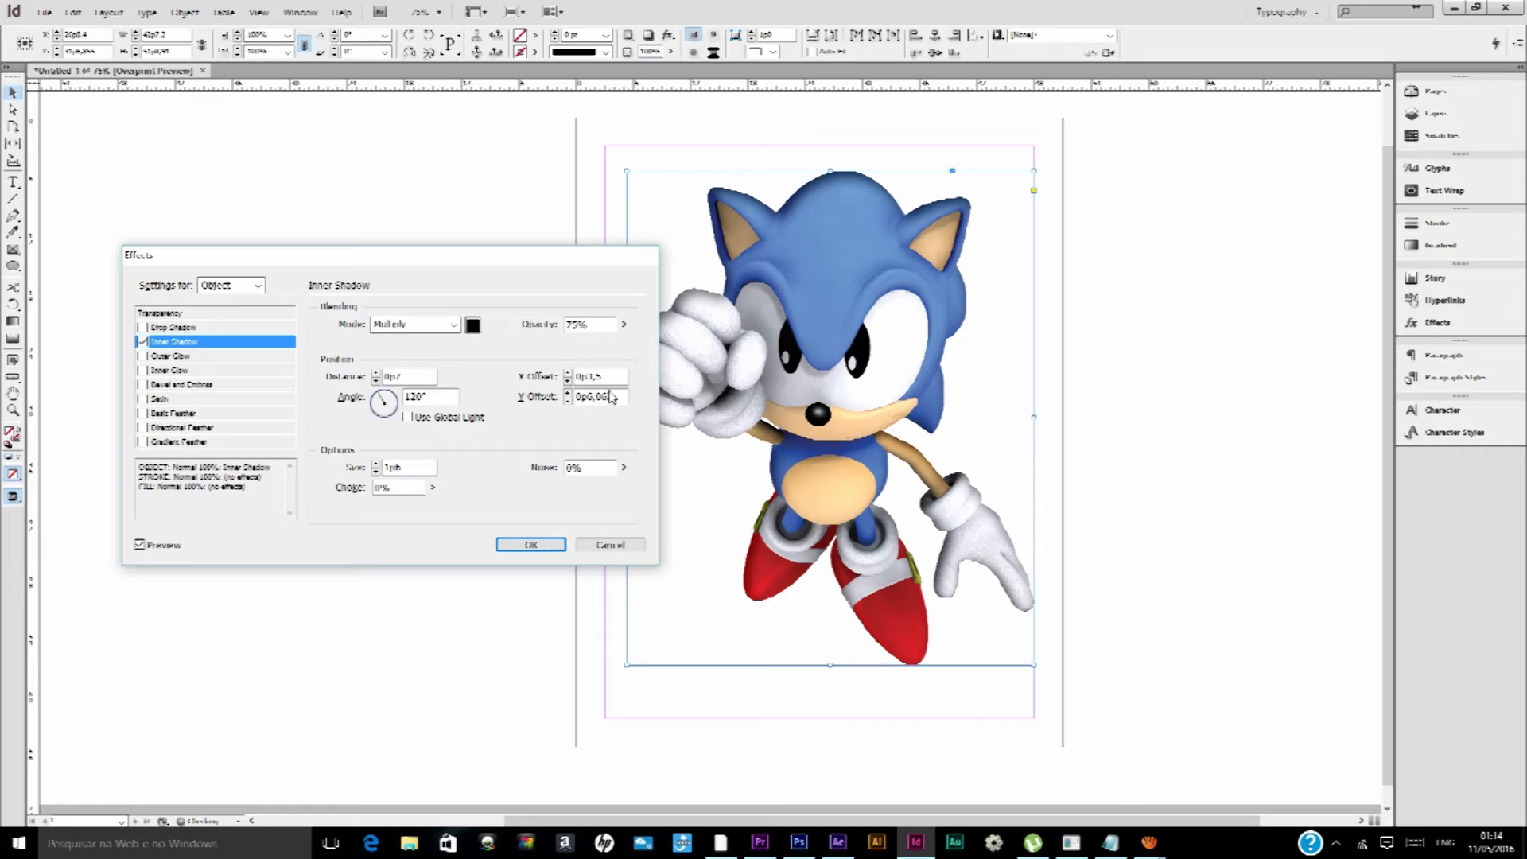
Set the Inner Shadow's X Offset to -0p11 and try its Choke control
click(568, 382)
click(567, 382)
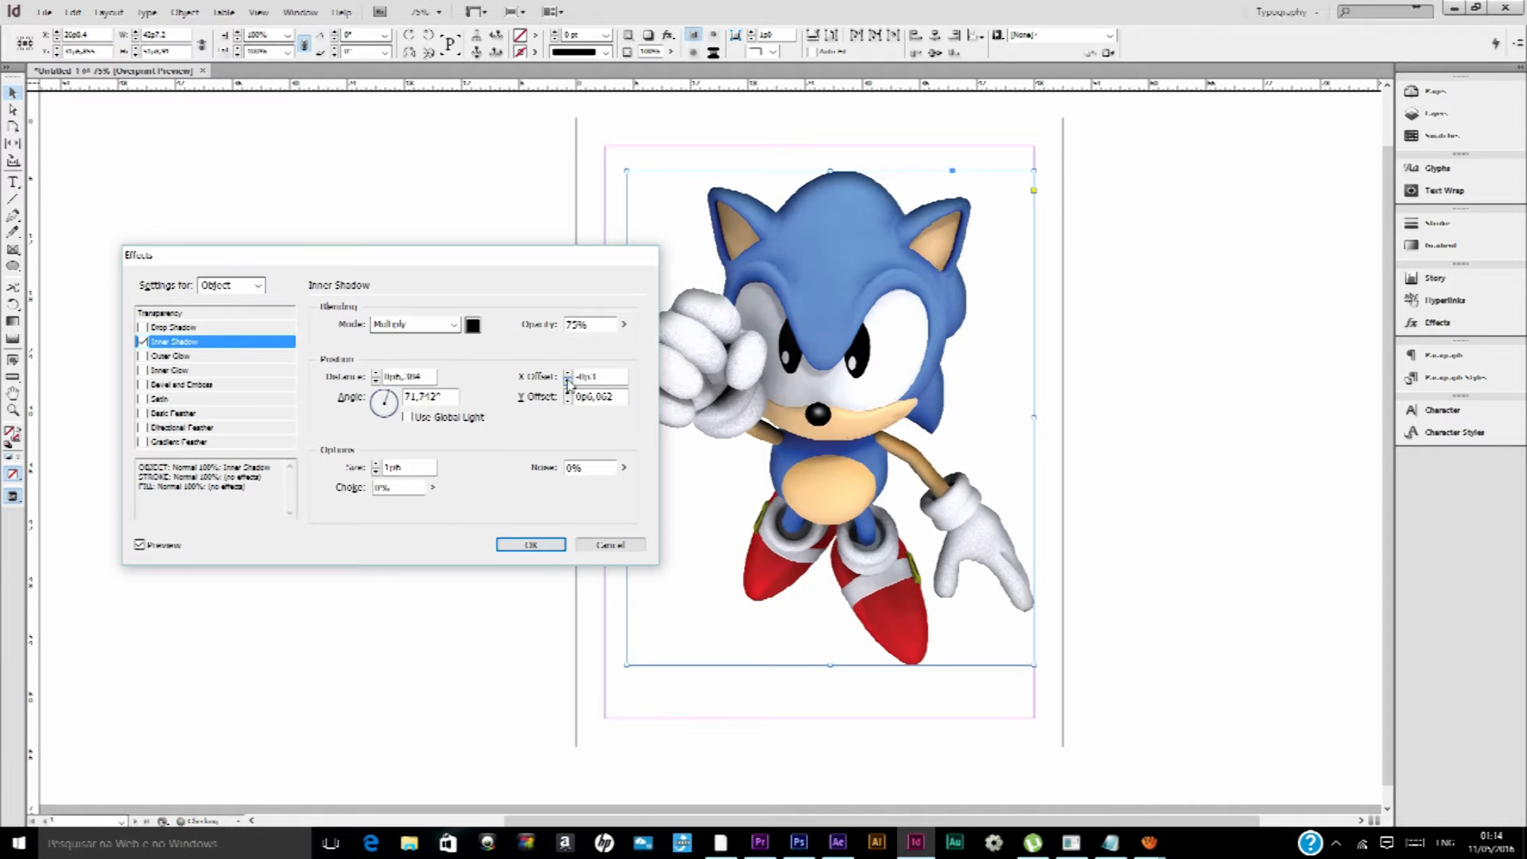
click(568, 382)
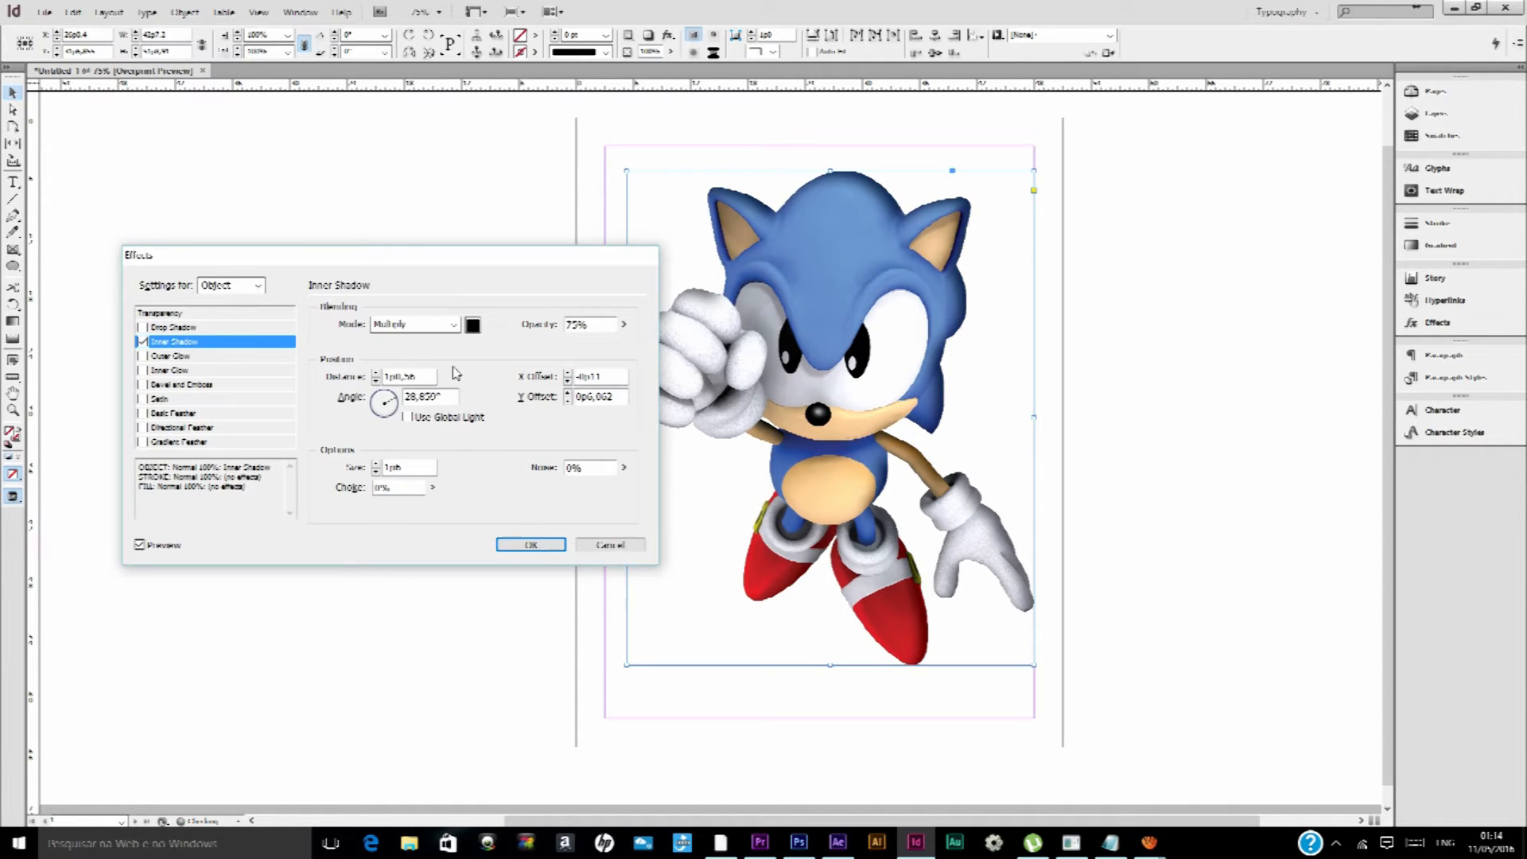
click(432, 487)
mouse_move(432, 504)
mouse_down()
mouse_move(514, 510)
mouse_move(434, 511)
mouse_up()
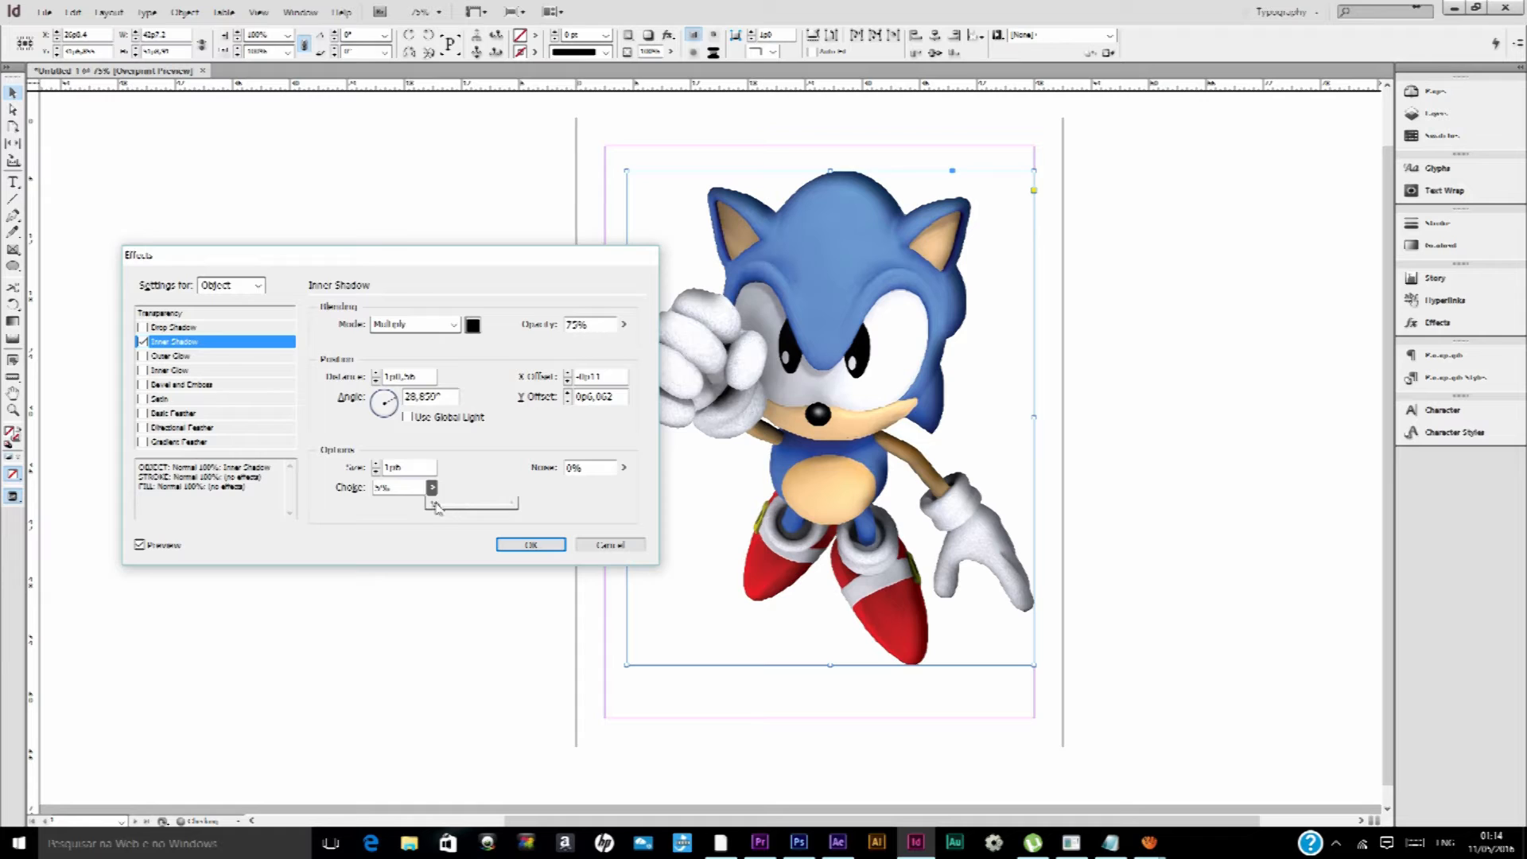
Replace the Inner Shadow with an Outer Glow coloured with the C=100 M=0 Y=0 K=0 swatch
click(144, 342)
click(144, 357)
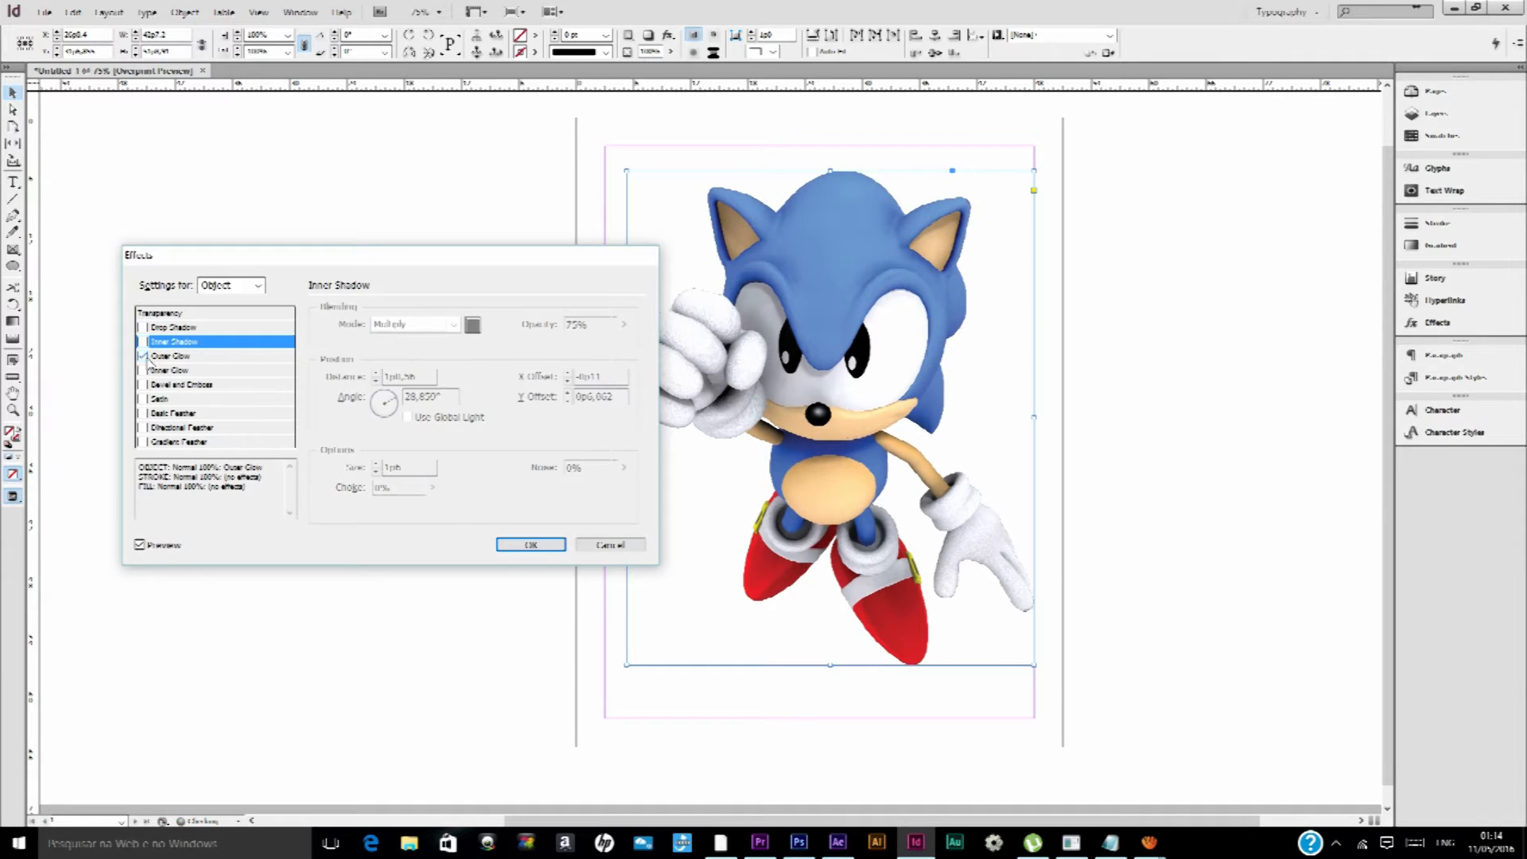
click(169, 356)
click(485, 324)
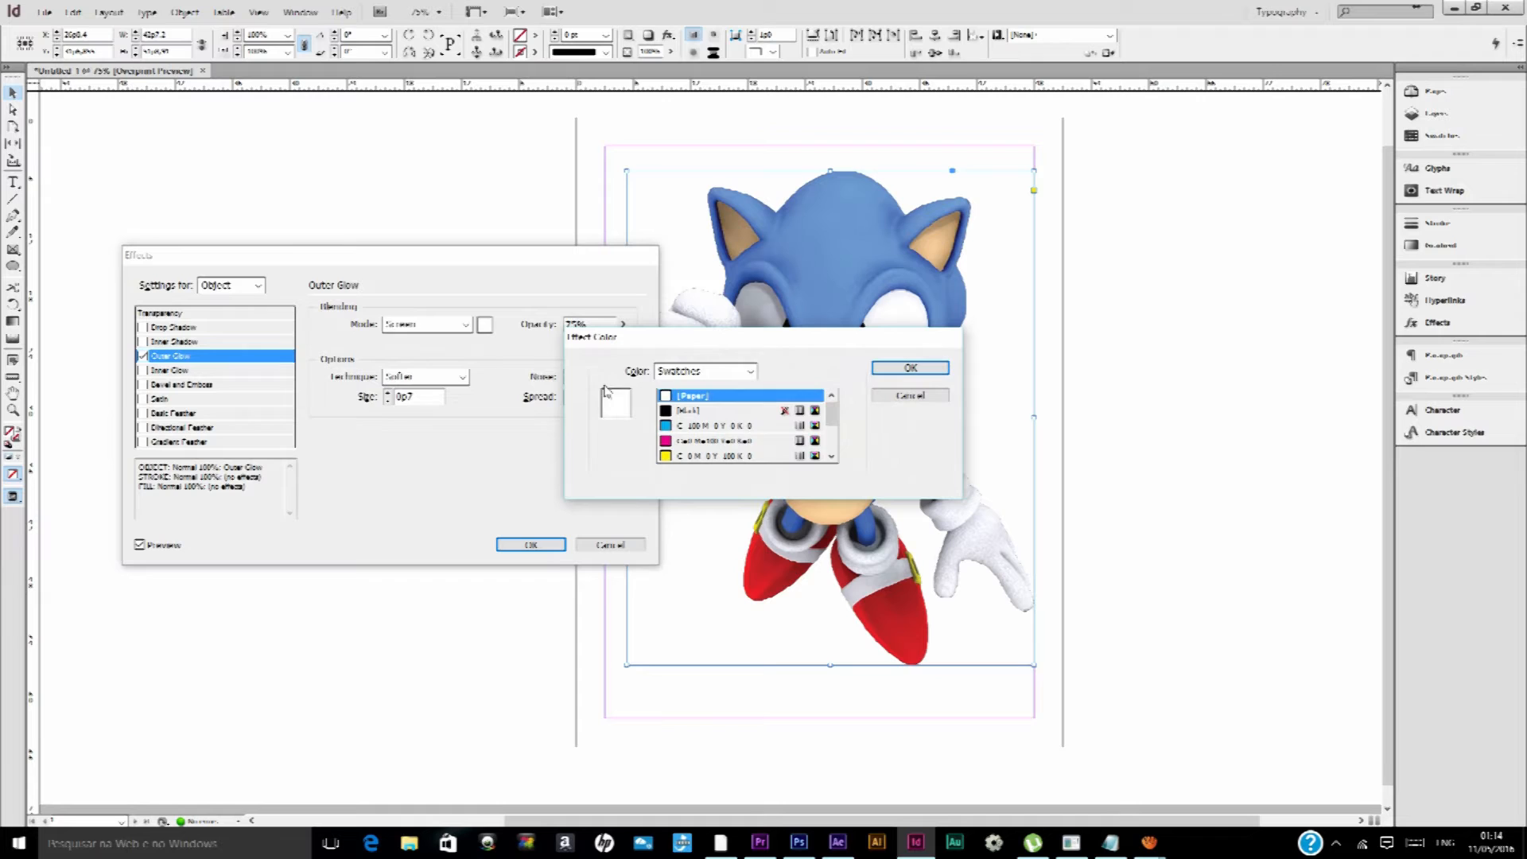
click(688, 425)
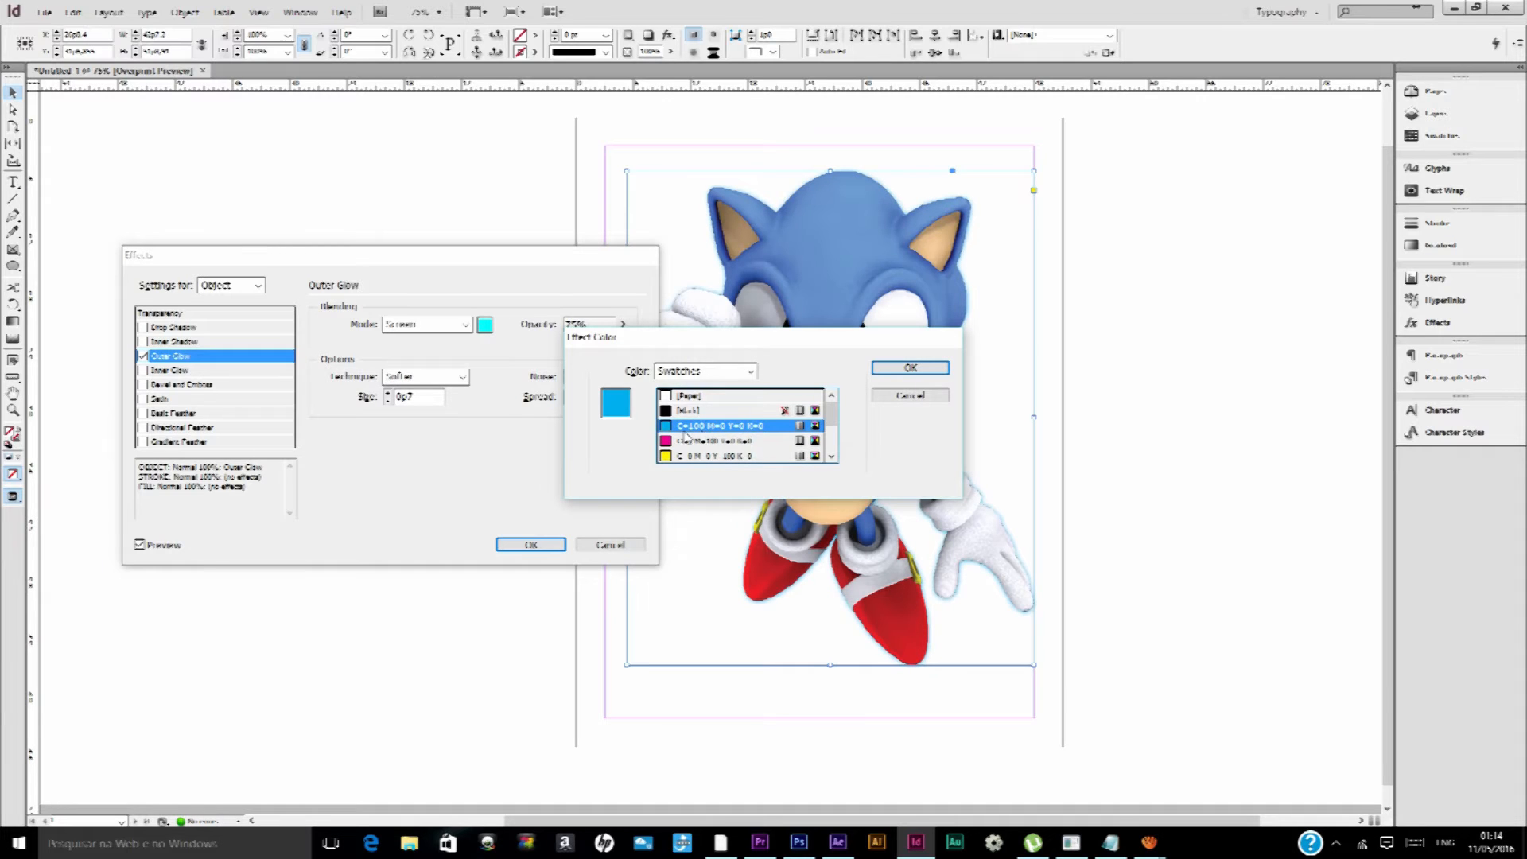
click(911, 368)
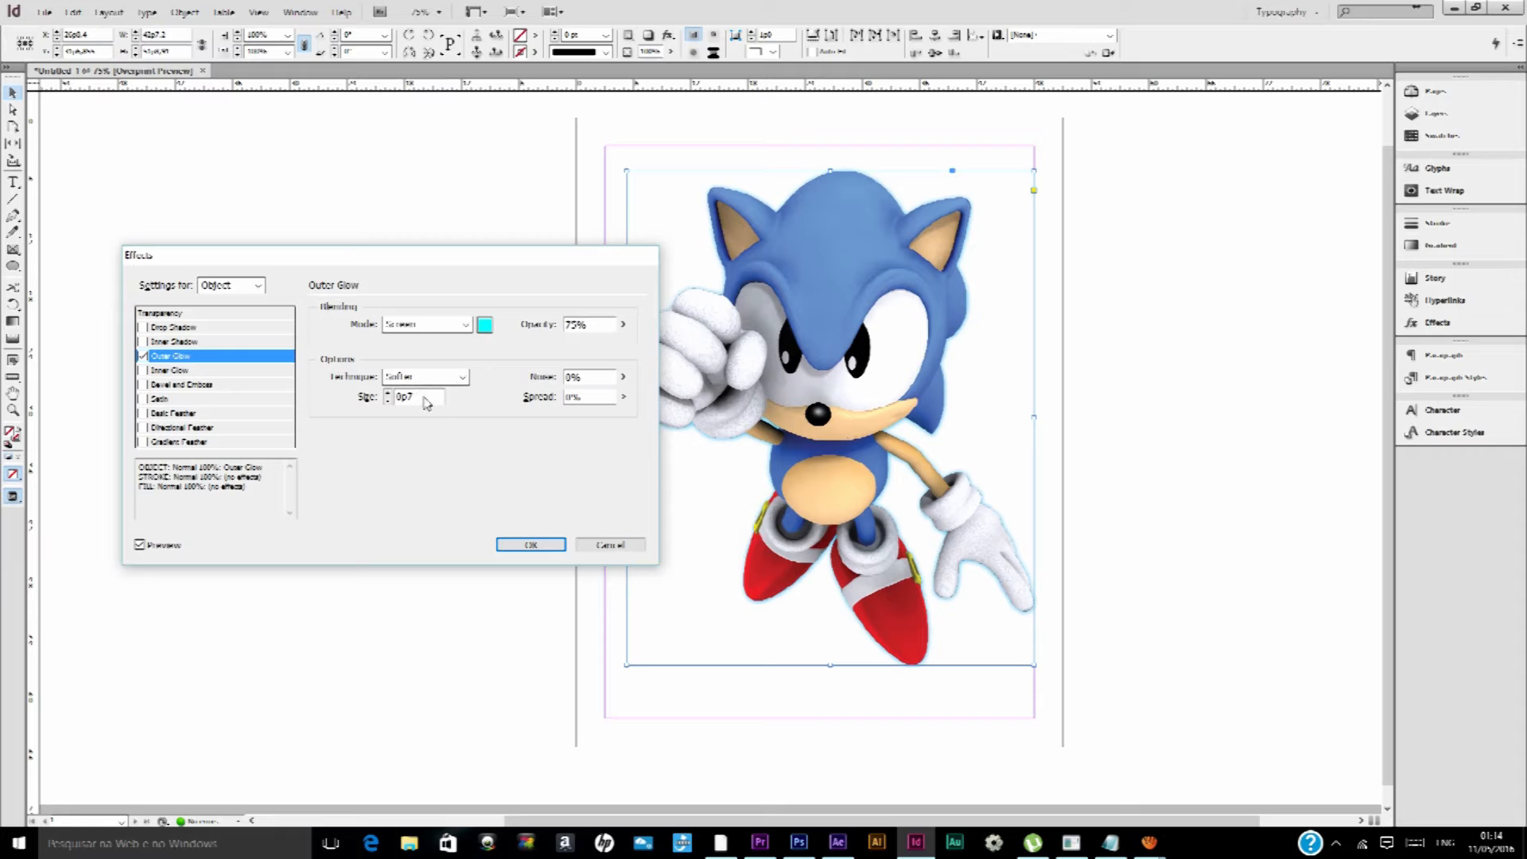
Increase the Outer Glow's size to 1p5
click(389, 394)
click(389, 394)
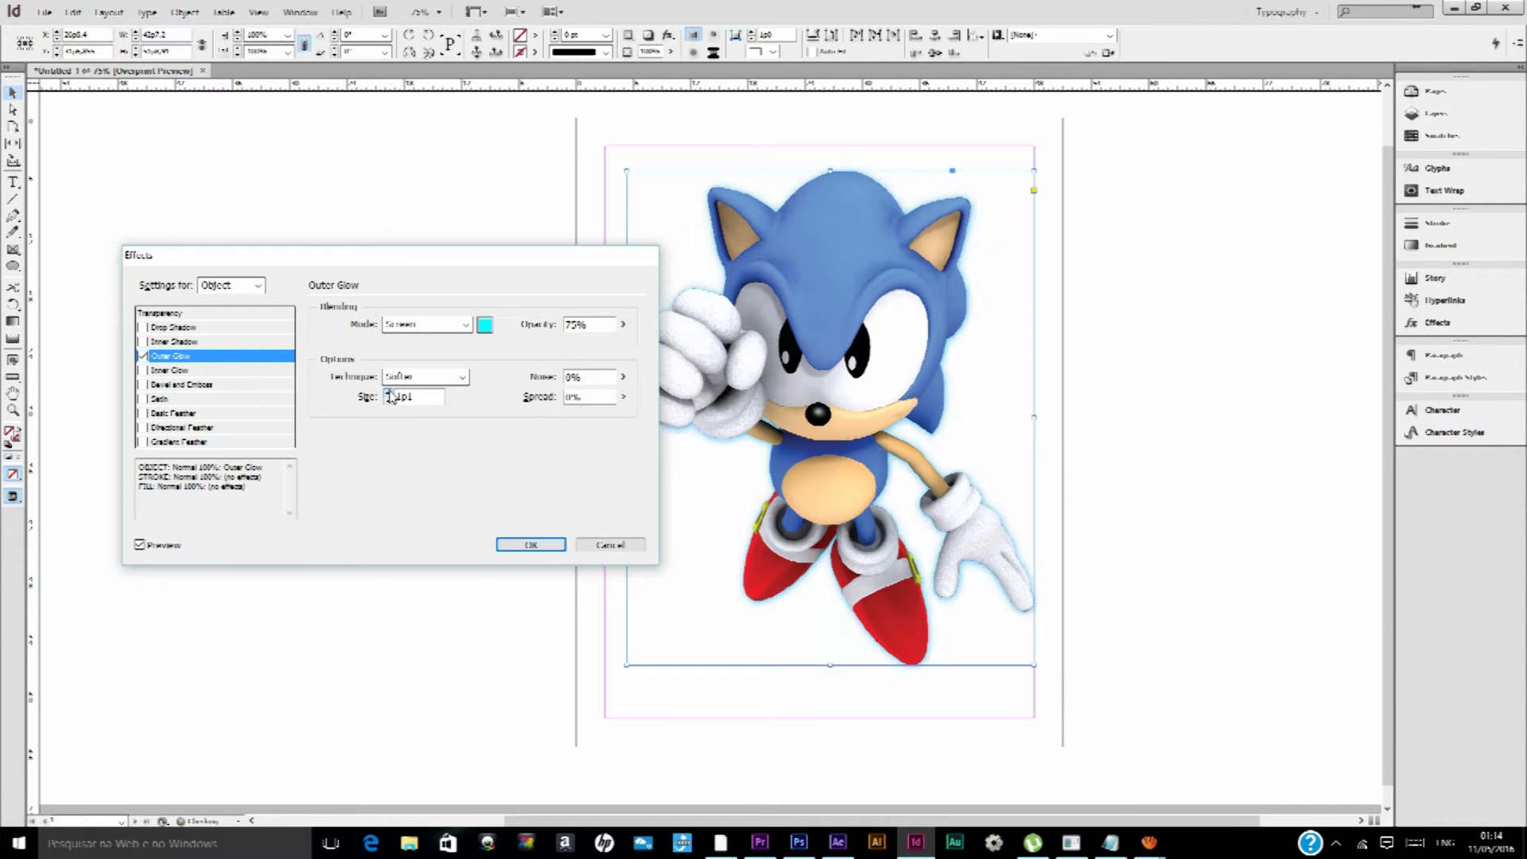
click(389, 394)
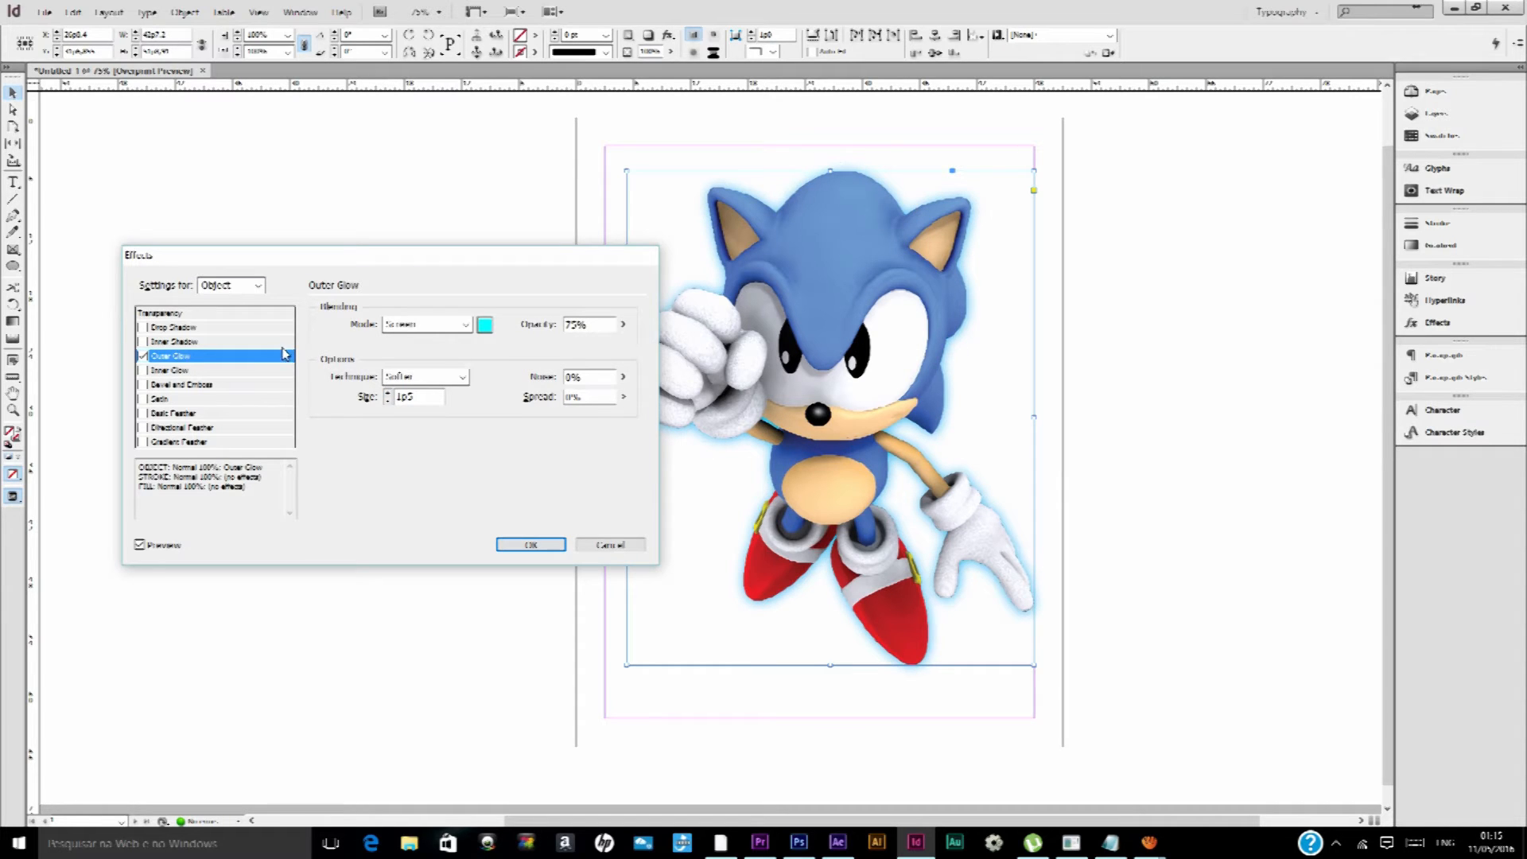
Replace the Outer Glow with an Inner Glow of size 1p4, keeping its Source at Edge
click(144, 357)
click(144, 357)
click(144, 357)
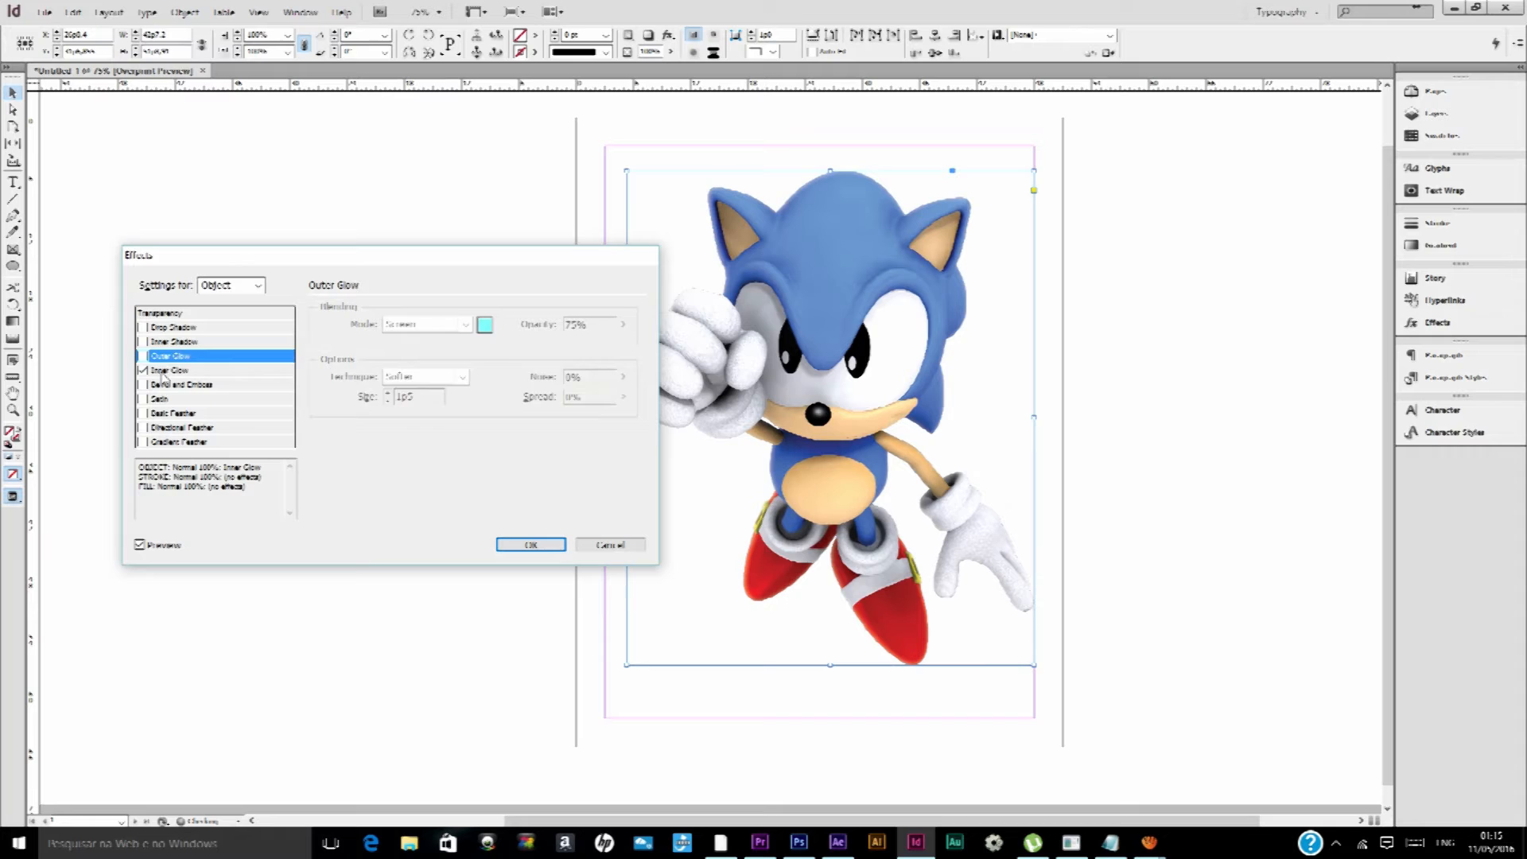
click(144, 370)
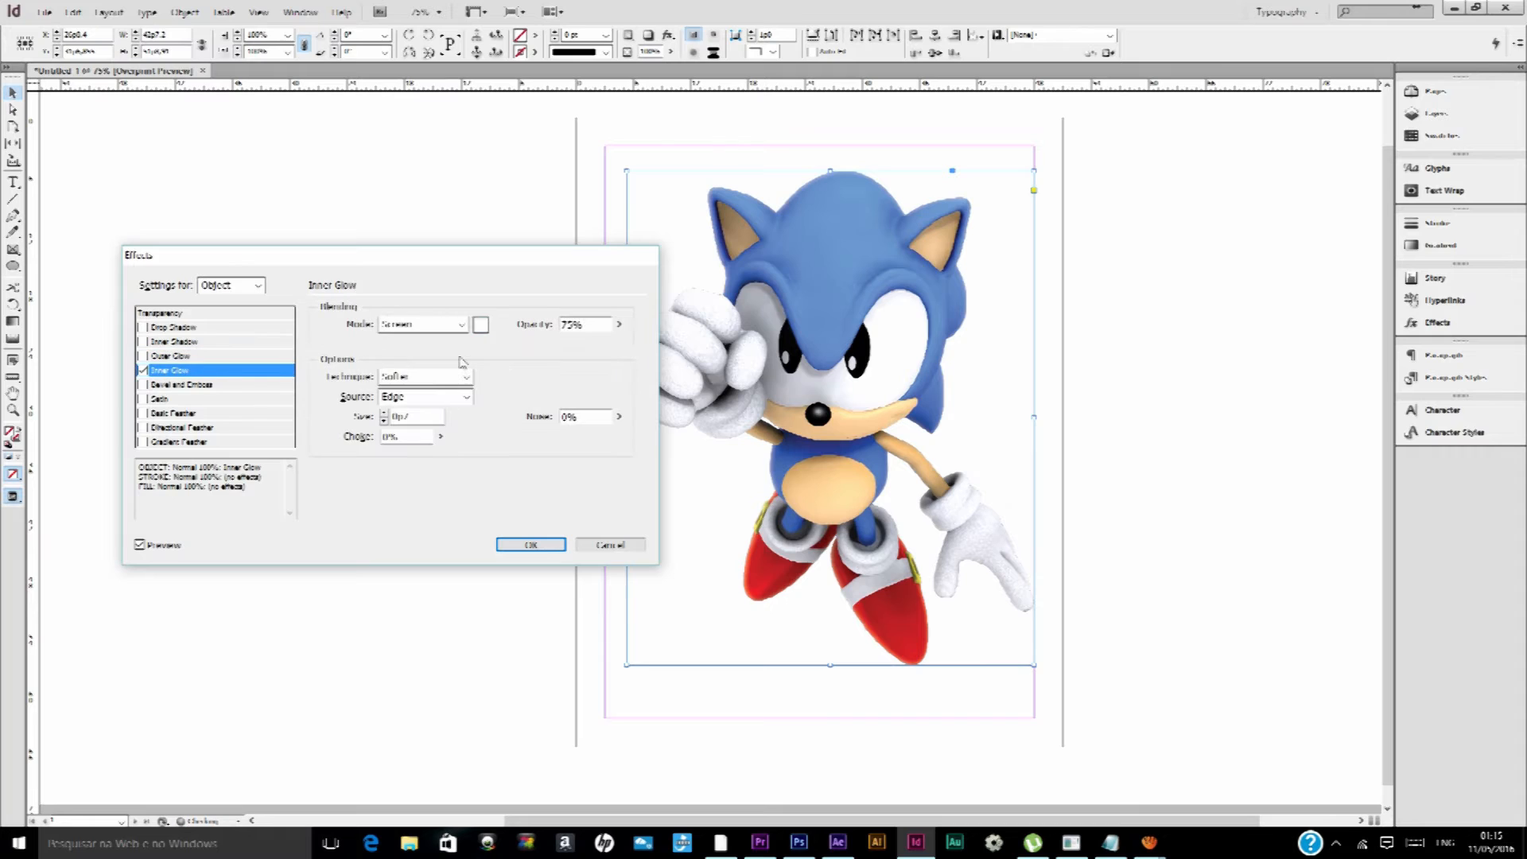
click(385, 413)
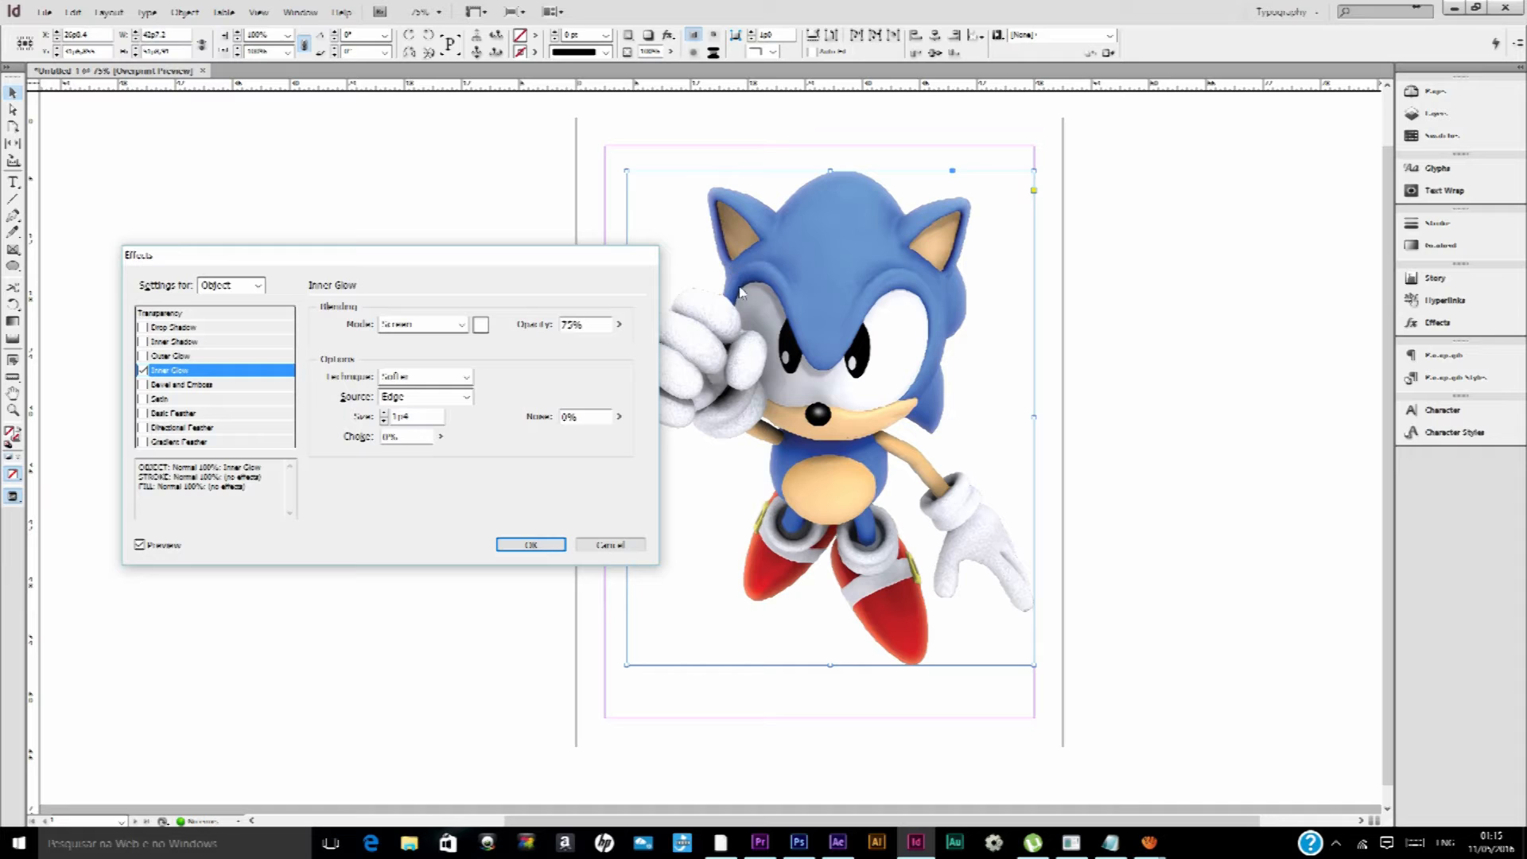
click(450, 397)
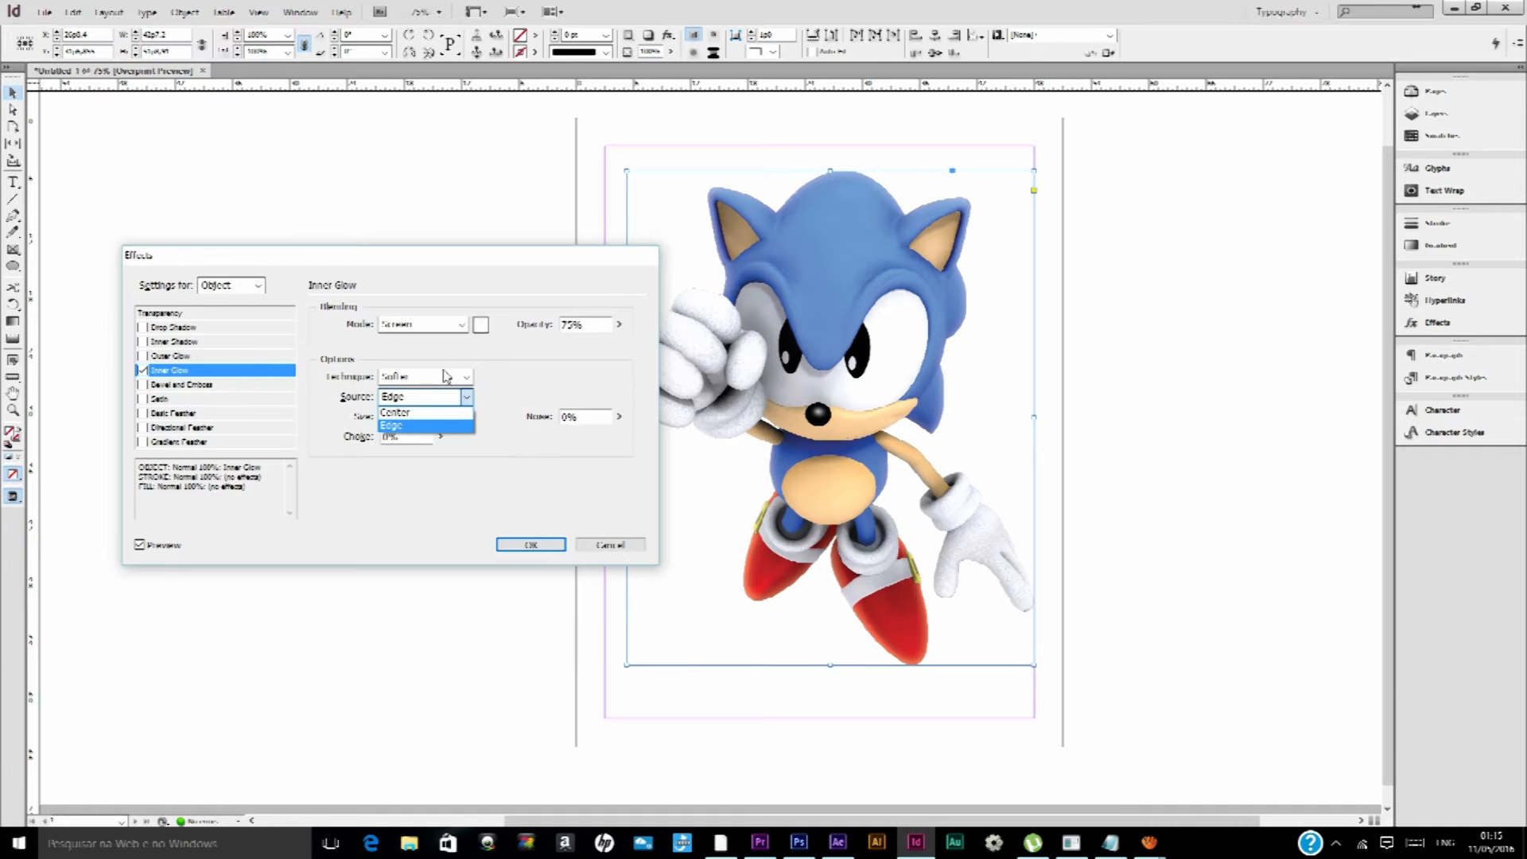
click(445, 375)
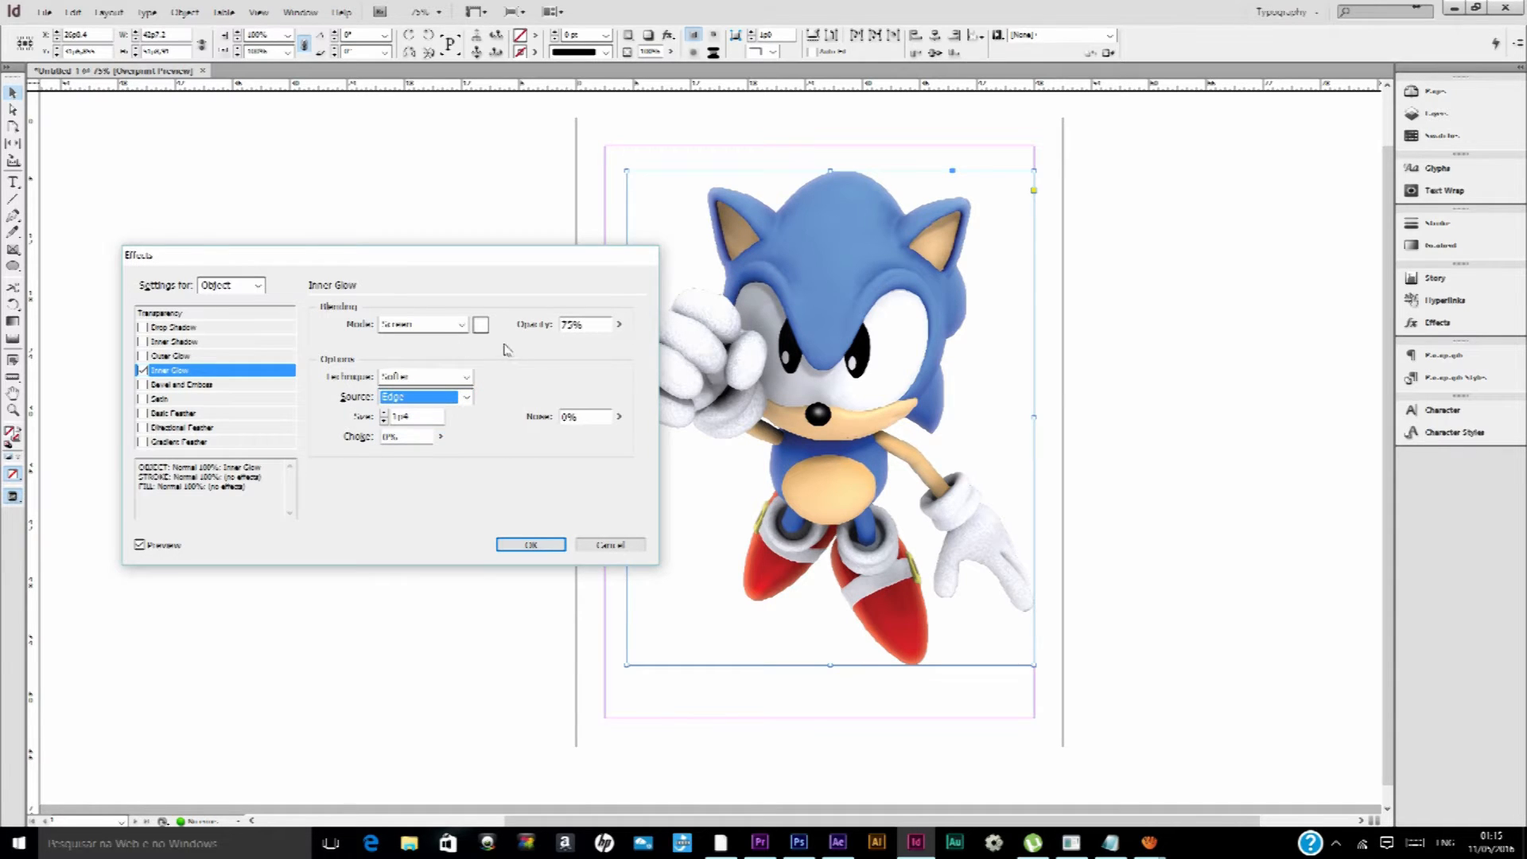
Replace the Inner Glow with Bevel and Emboss, changing its light angle and setting the Altitude to 60°
click(142, 371)
click(144, 385)
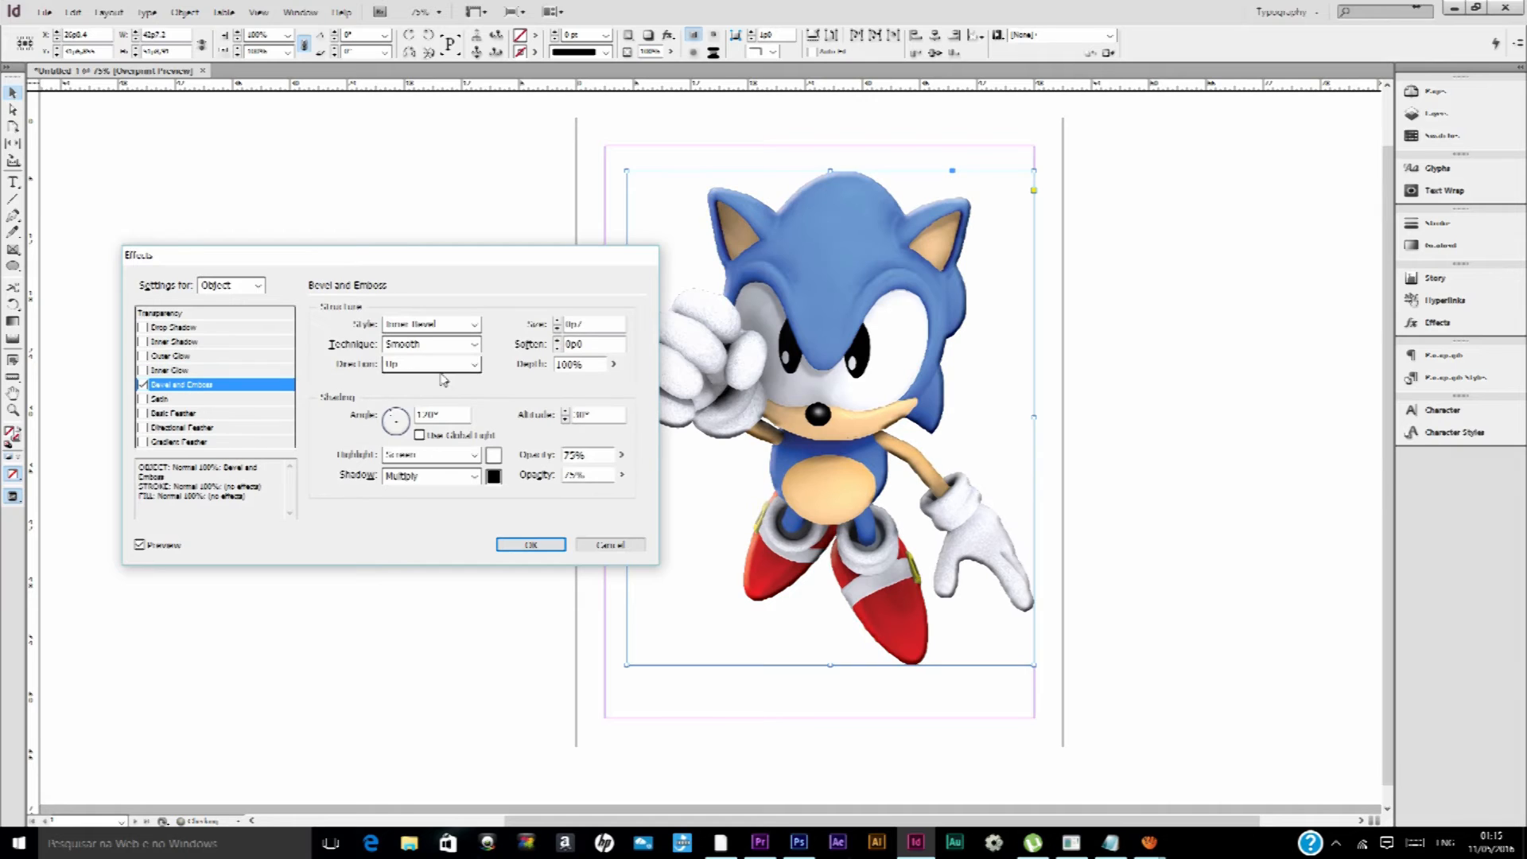
mouse_move(395, 421)
mouse_down()
mouse_move(398, 442)
mouse_move(396, 416)
mouse_up()
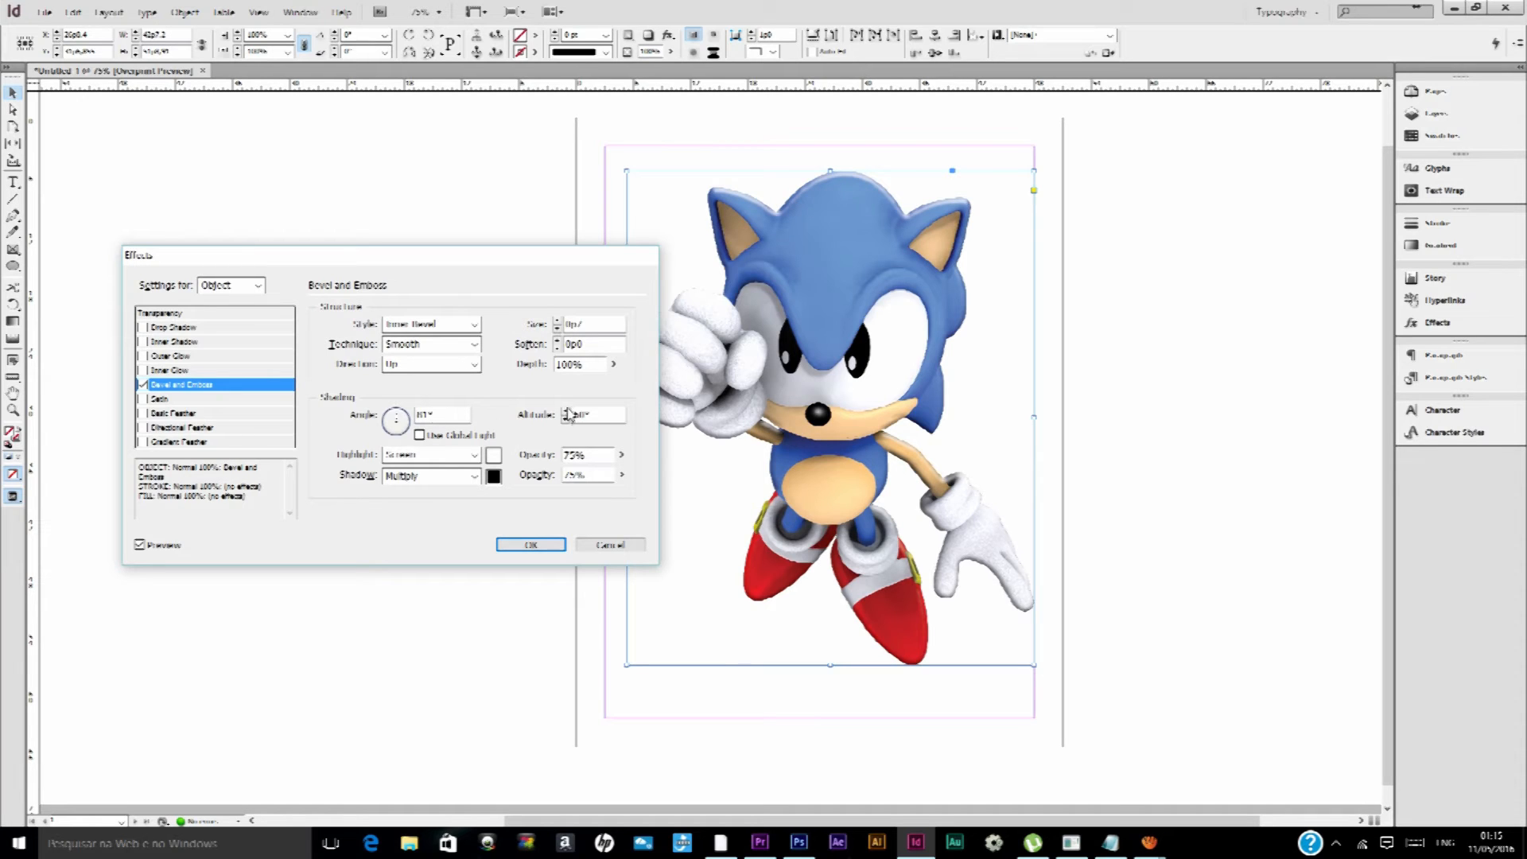
Enlarge the Bevel and Emboss size with Soften at 0p1, and apply the effect to the Sonic image
click(557, 320)
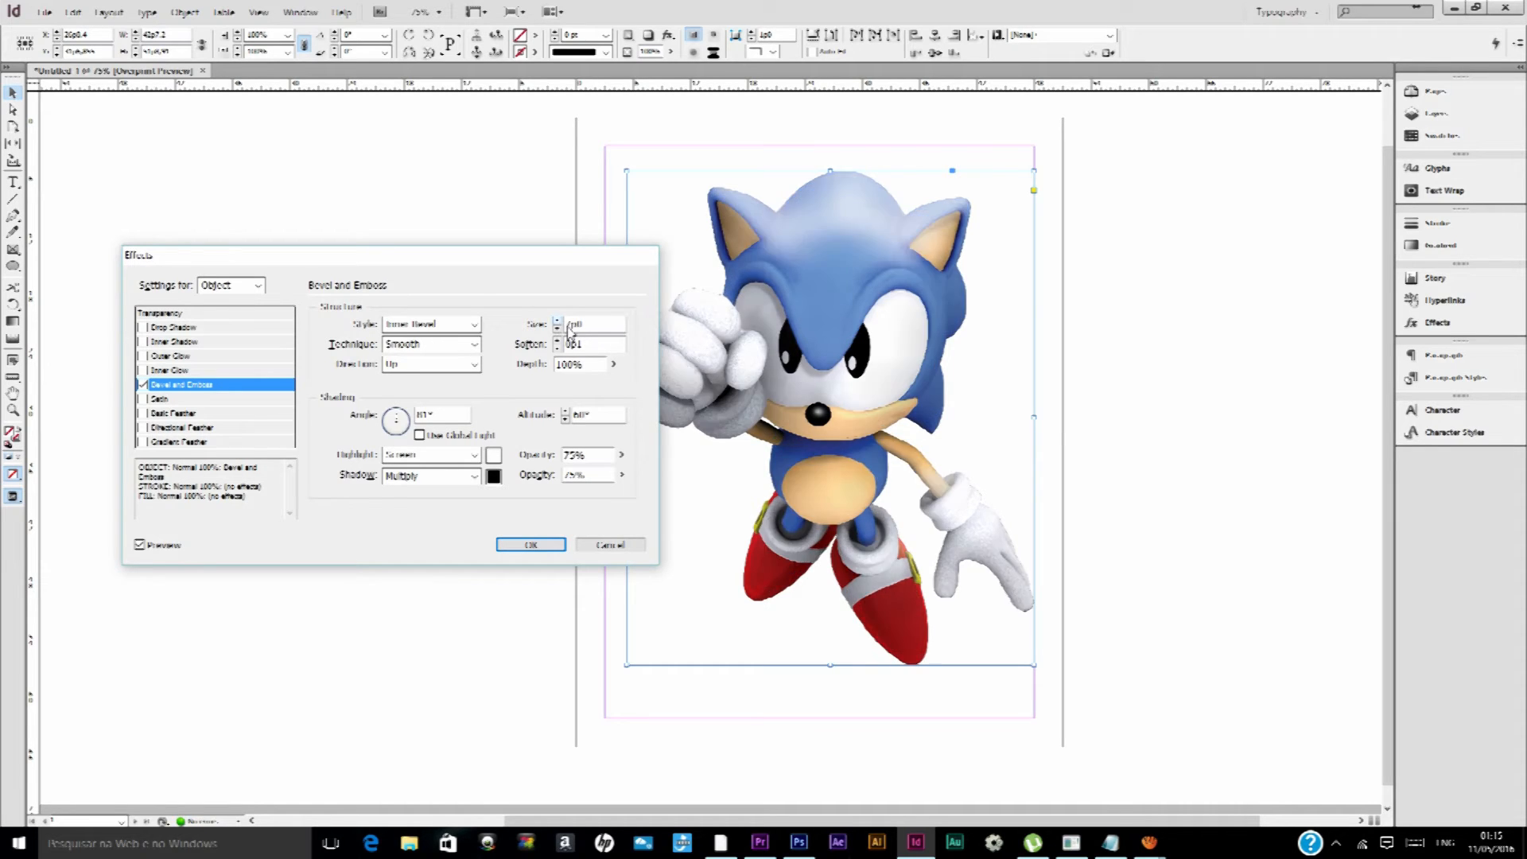
drag(573, 327, 546, 320)
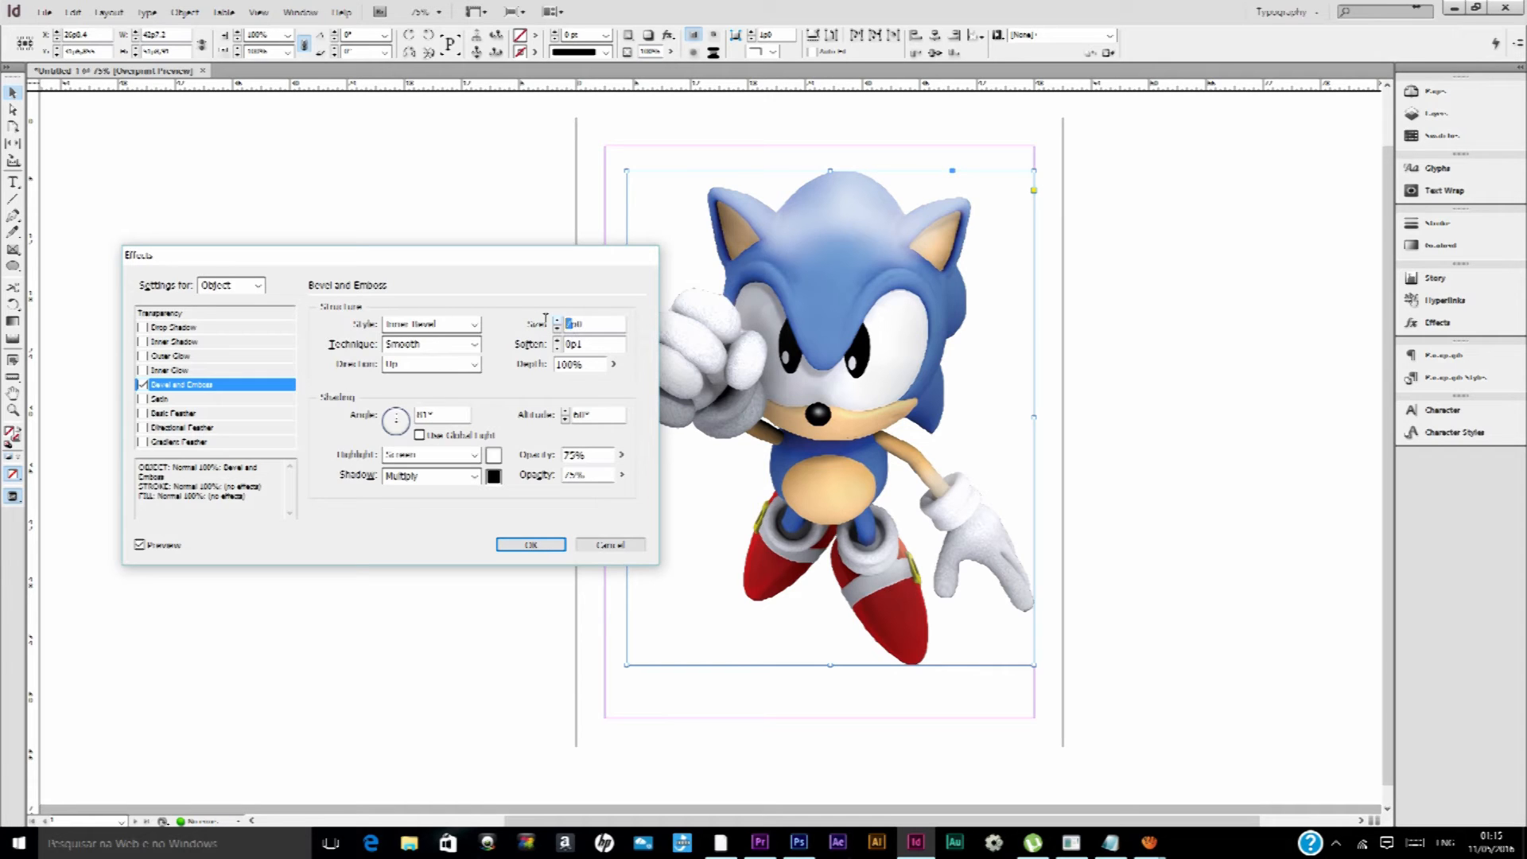
key(Return)
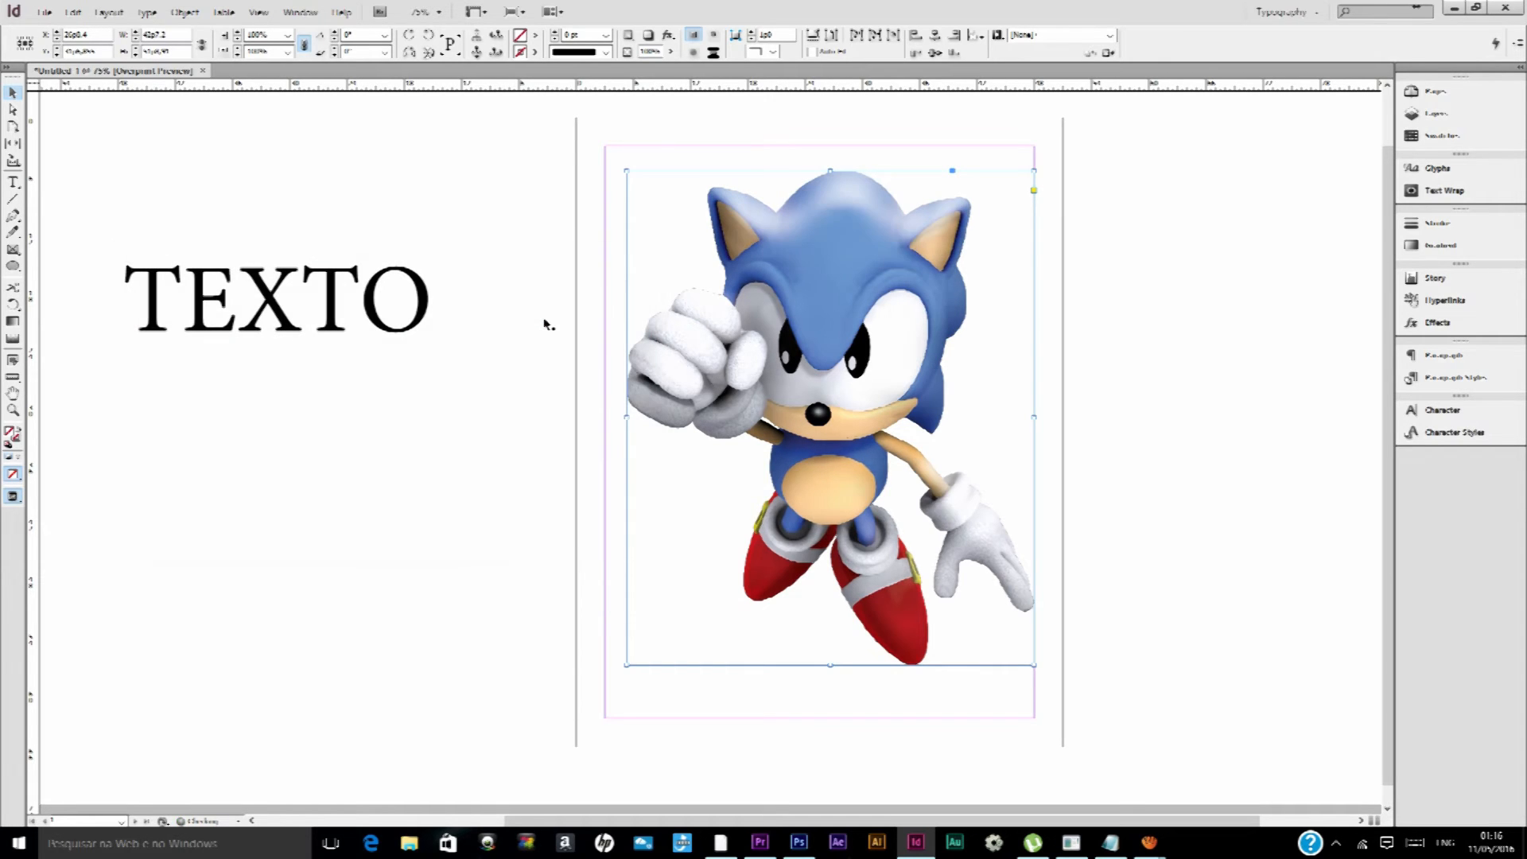
Reopen the Sonic image's Bevel and Emboss settings, turn that effect off and enable Satin instead
click(670, 37)
click(731, 131)
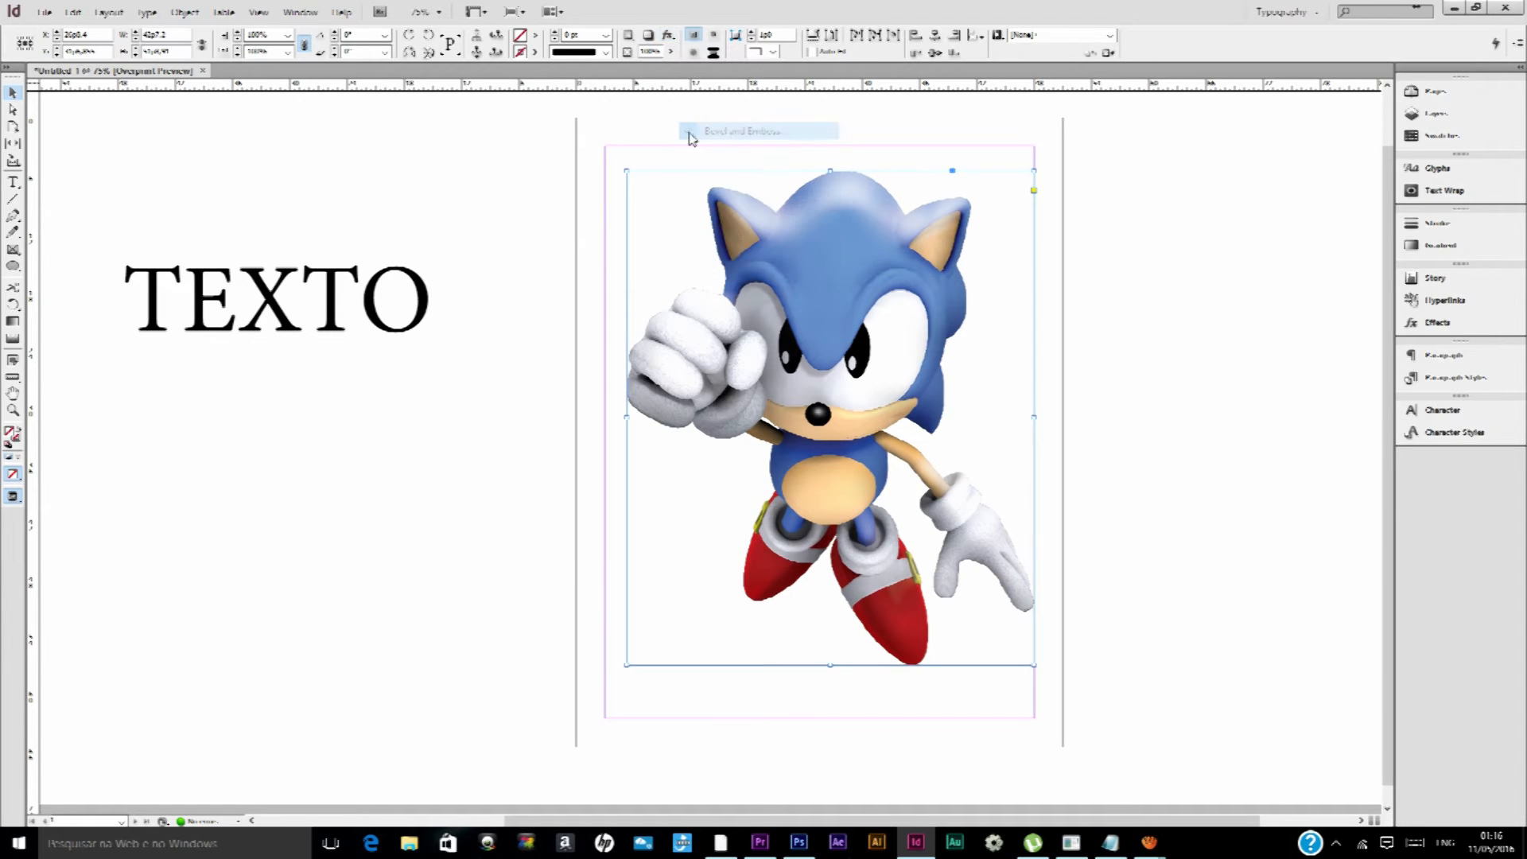
click(142, 385)
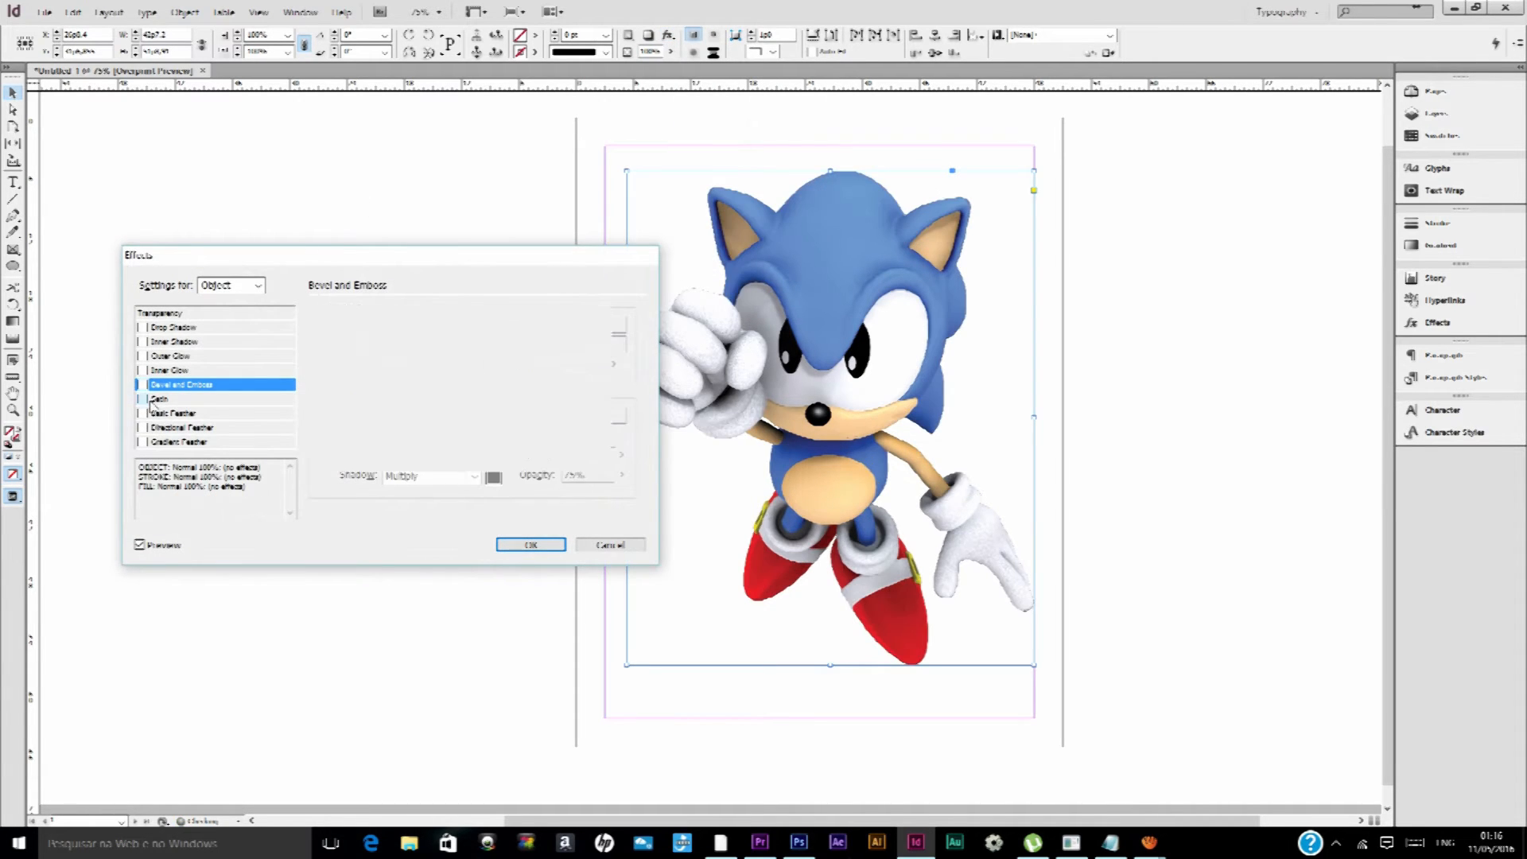
click(144, 399)
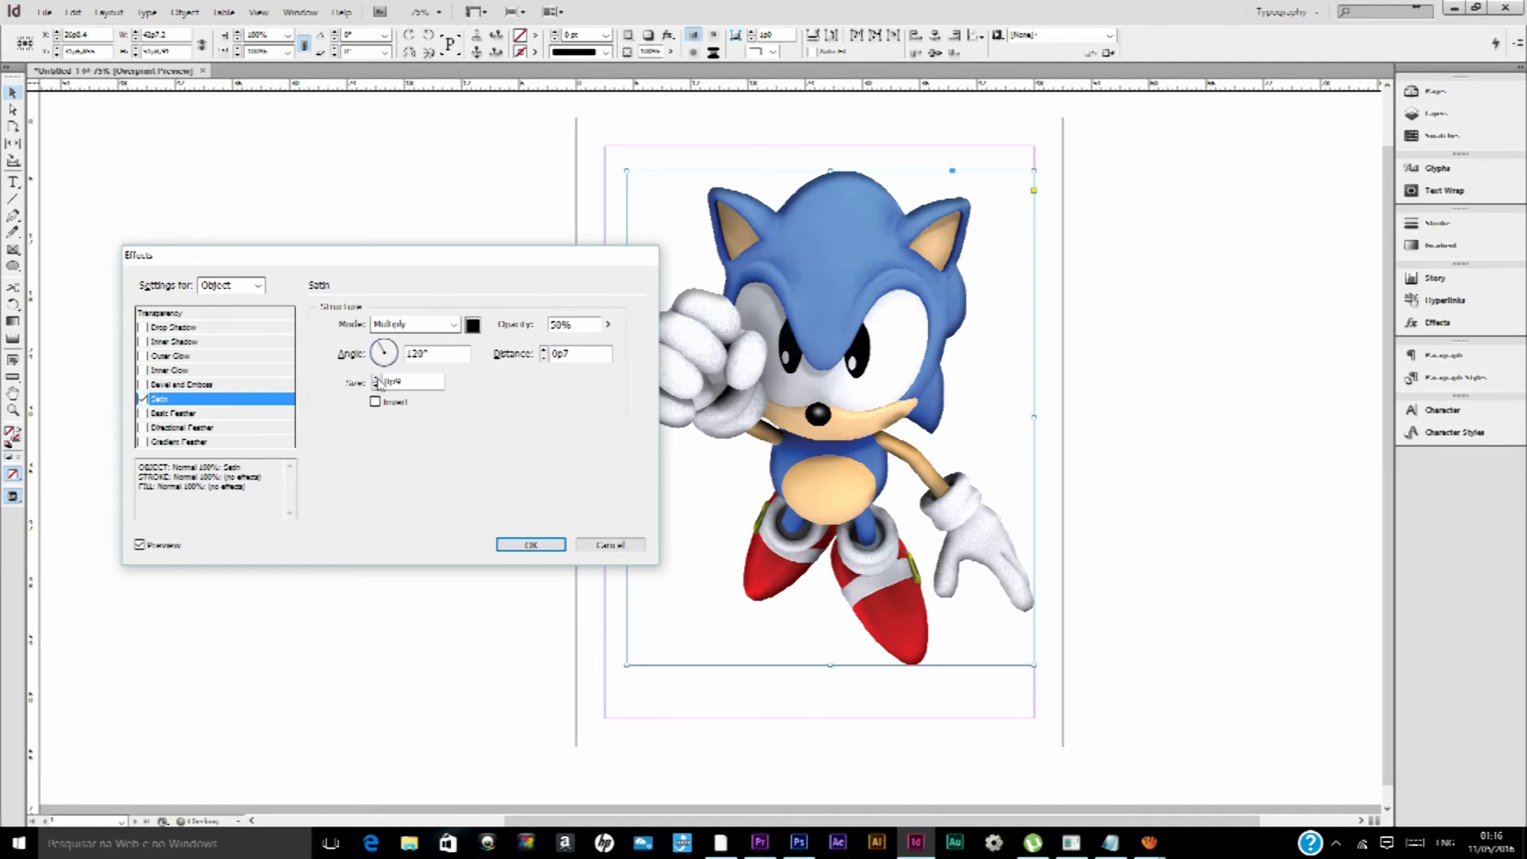
Set the Satin effect's angle to 23°, size to 1p1 and distance to 2p0
click(392, 358)
click(390, 350)
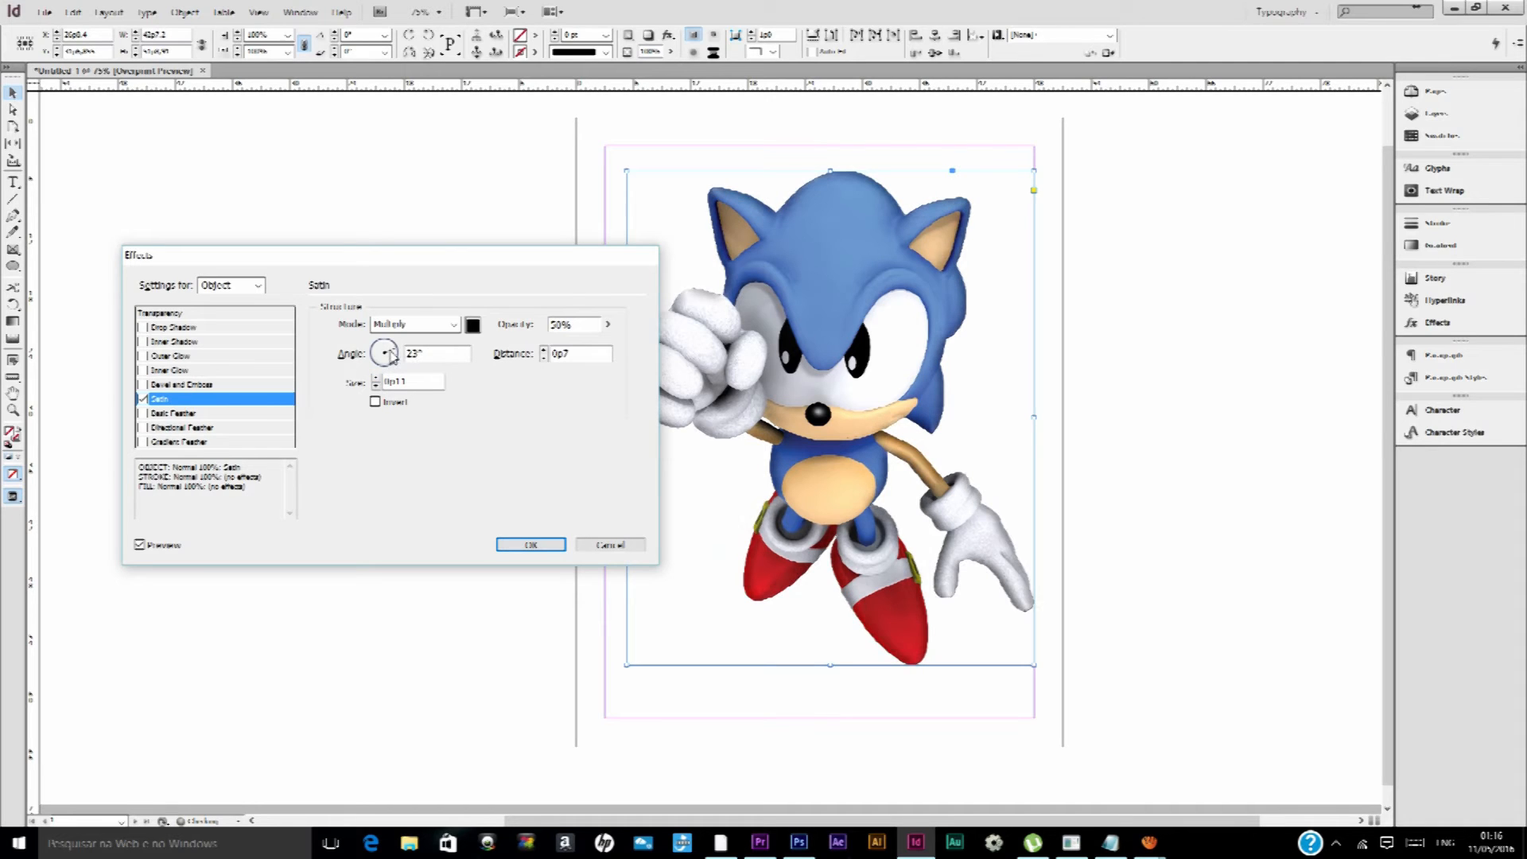
click(375, 380)
click(544, 350)
drag(585, 356, 501, 337)
text(2)
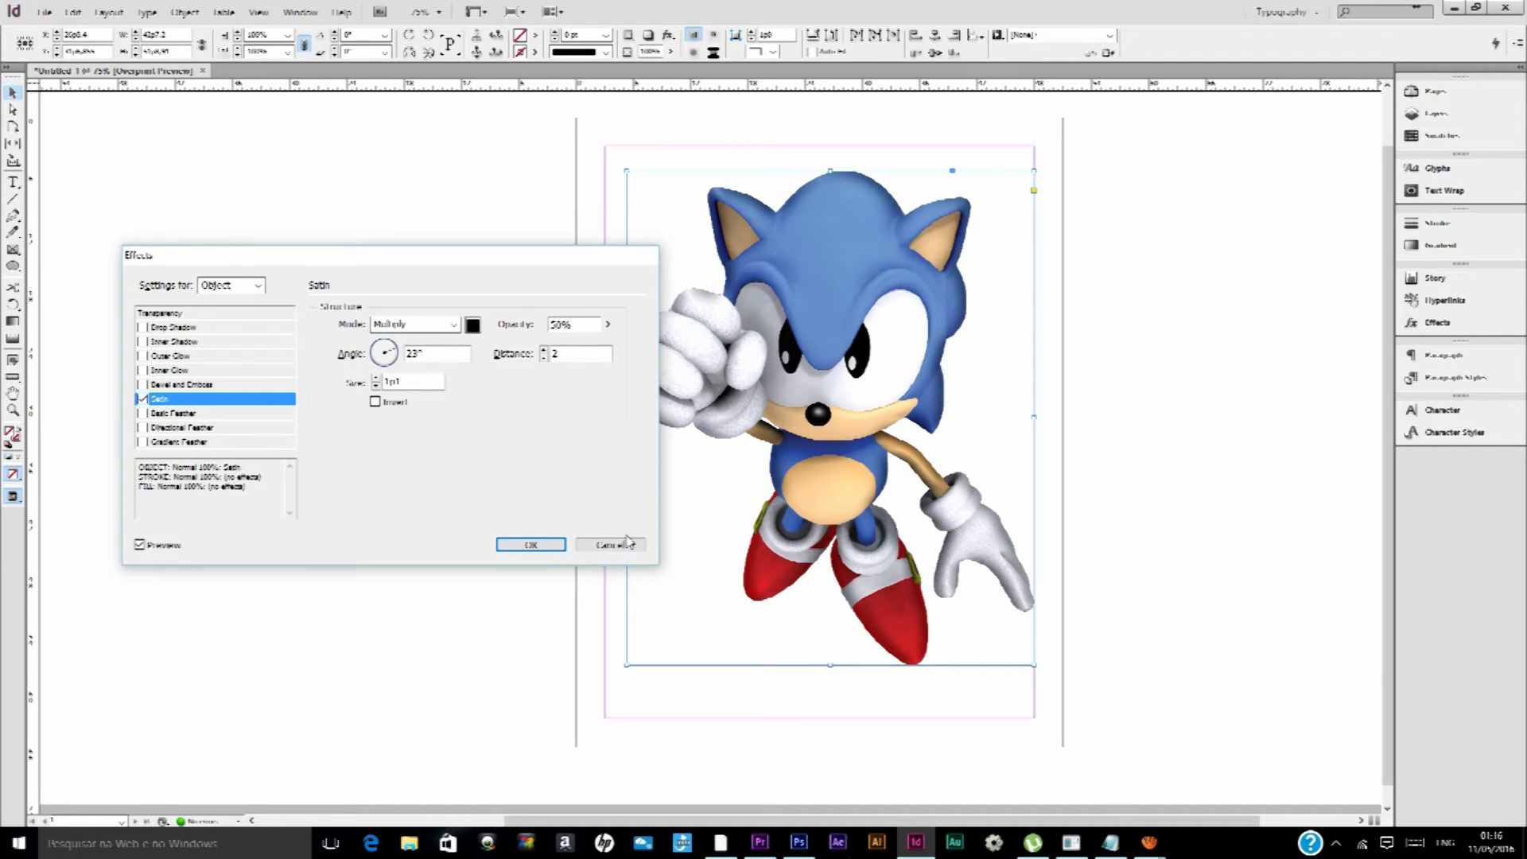
click(416, 384)
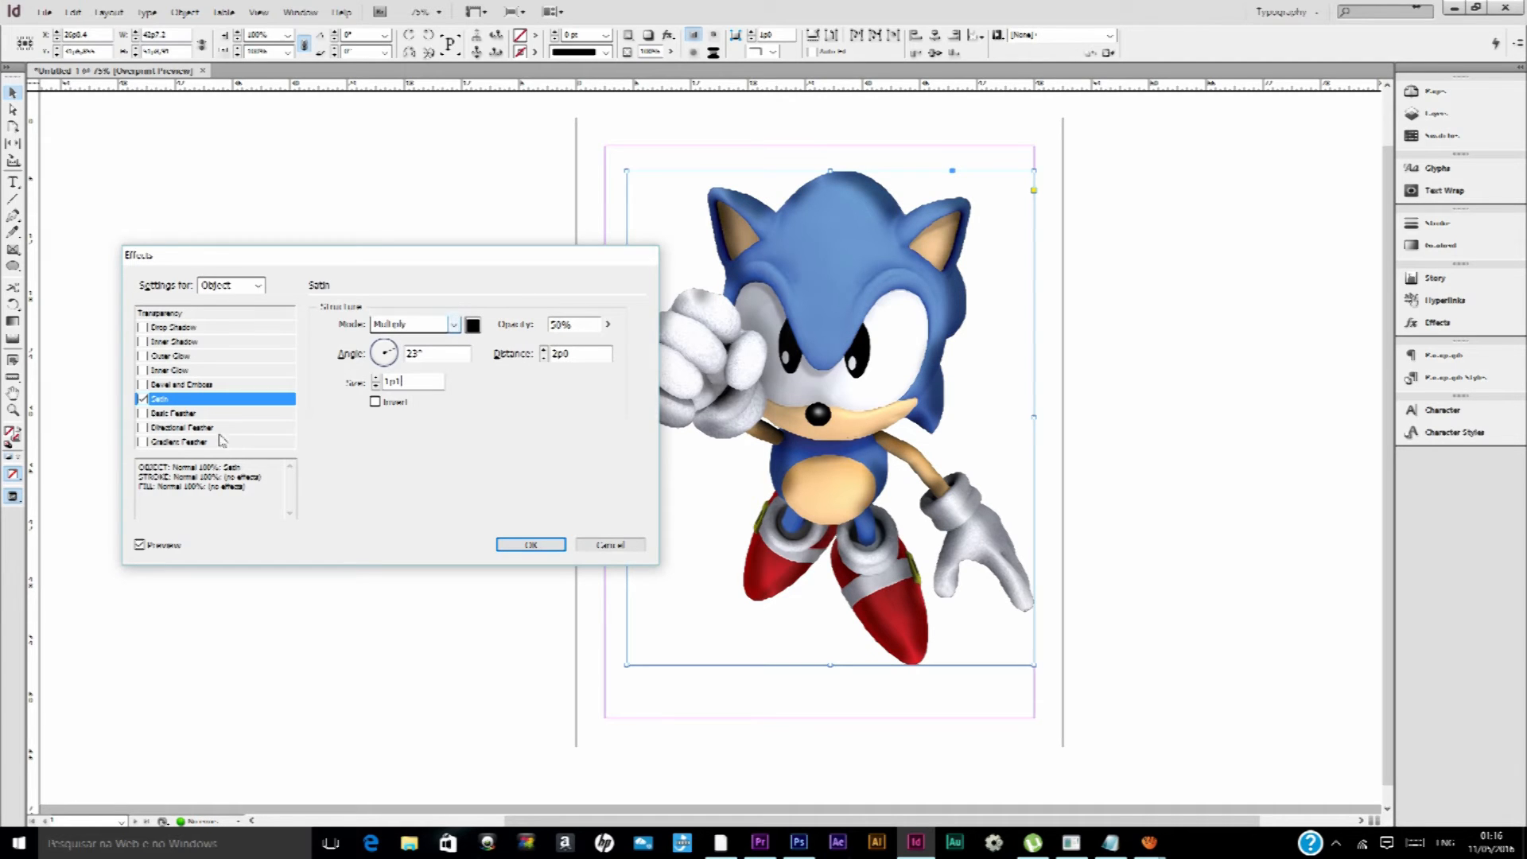
Replace the Sonic image's Satin effect with Basic Feather and increase its feather width
click(142, 399)
click(181, 413)
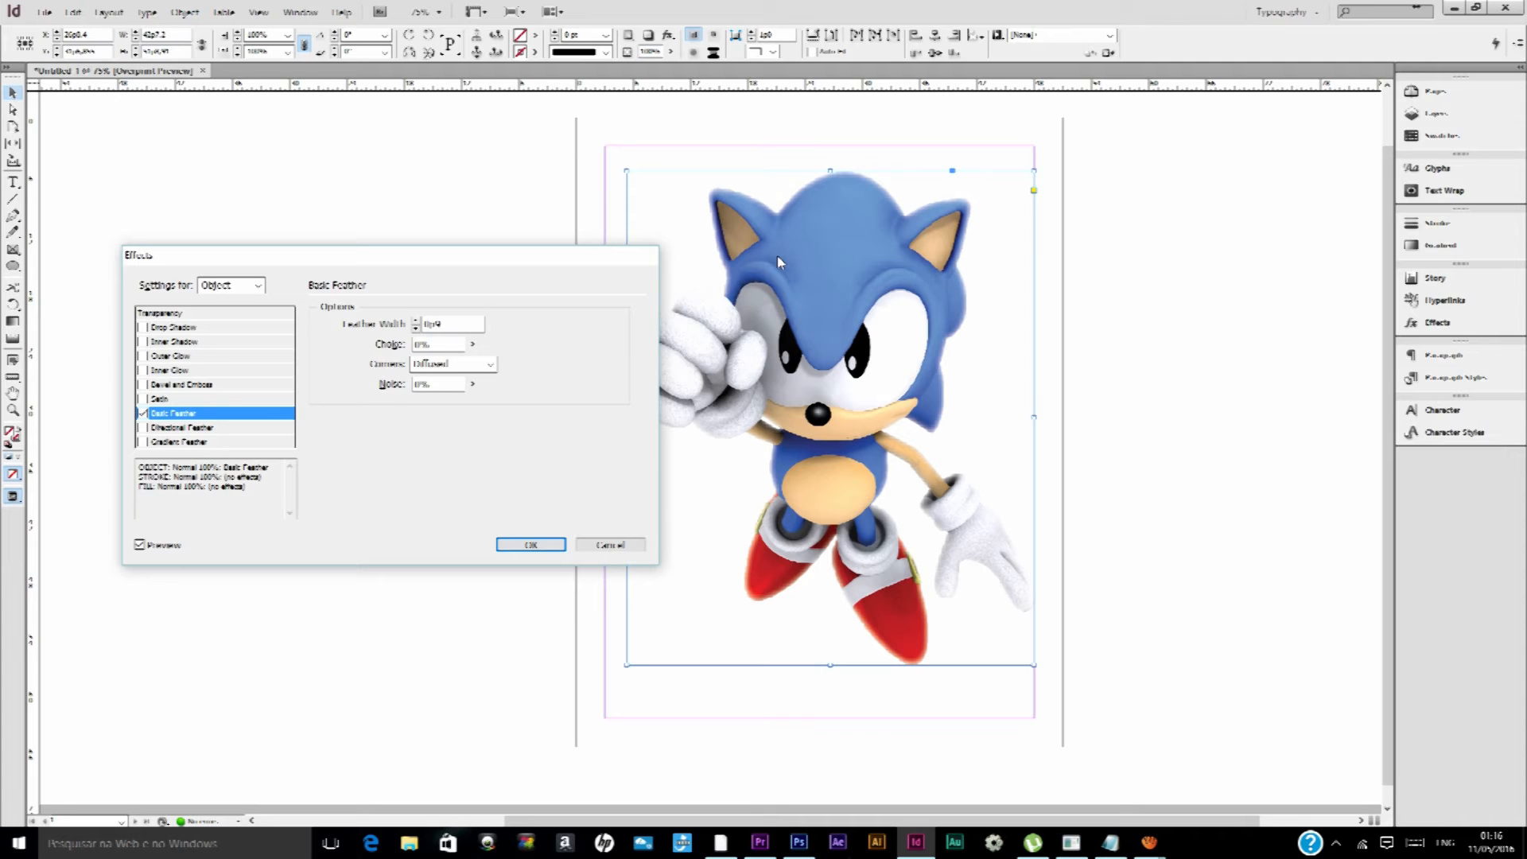
click(415, 322)
click(414, 321)
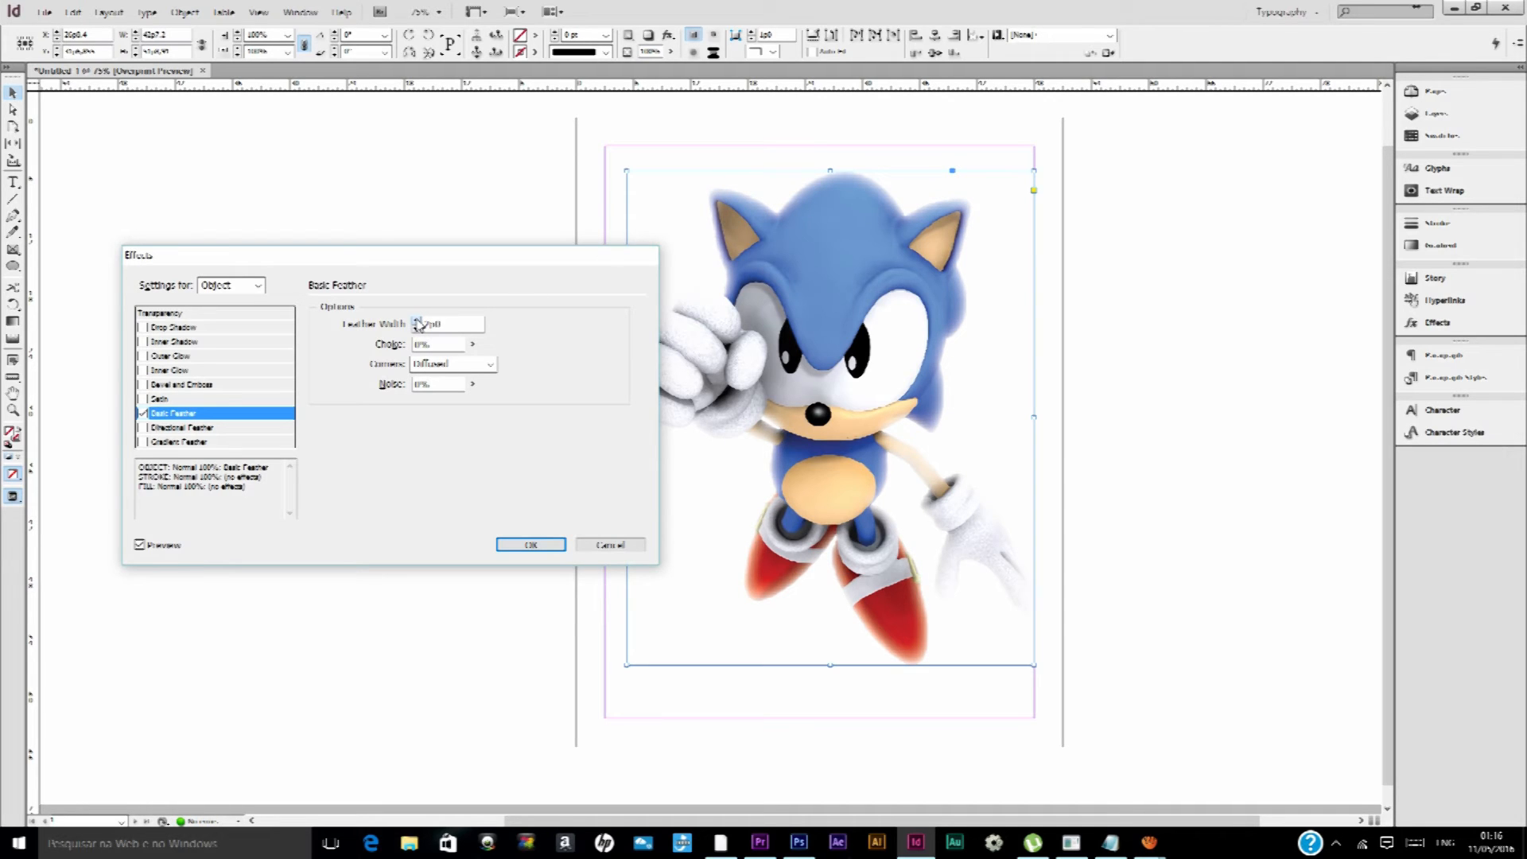
click(415, 321)
click(415, 321)
click(415, 321)
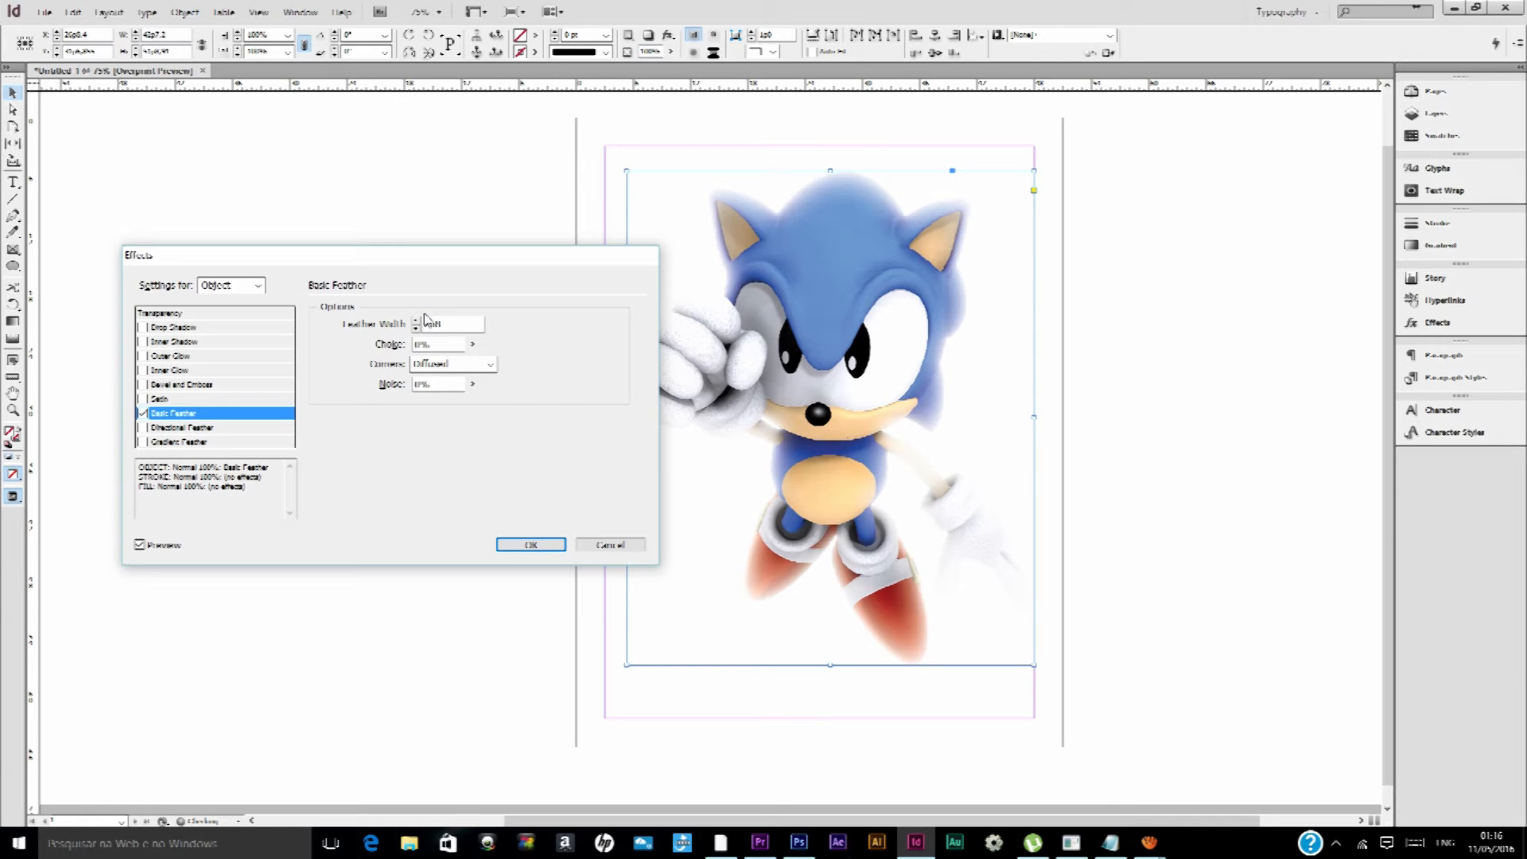
Switch to Photoshop and try erasing part of the goggled Sonic's face on Layer 27 with a soft 100 px eraser
click(799, 842)
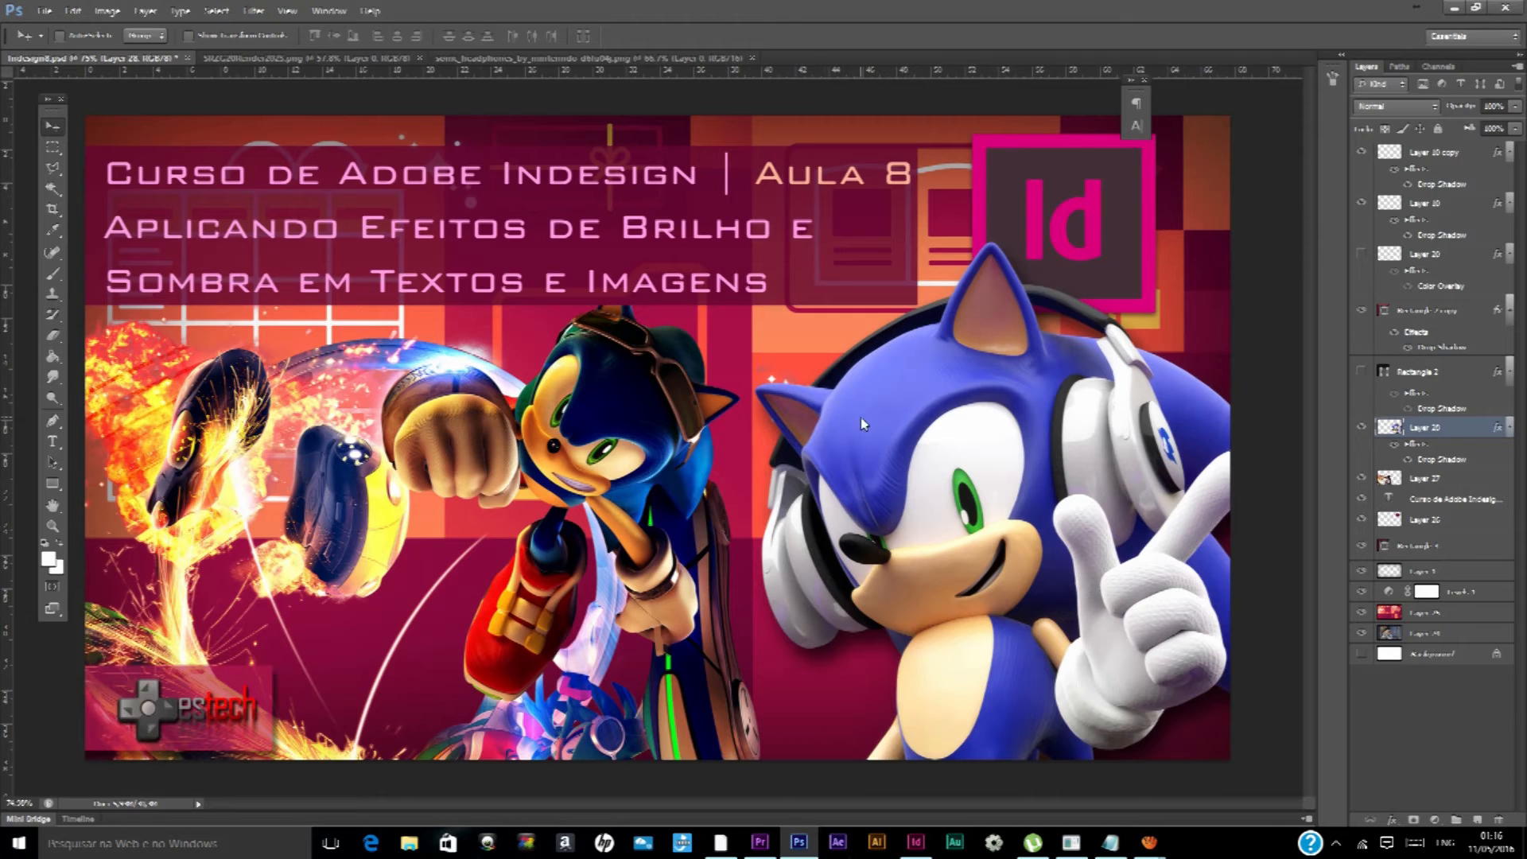
ctrl+click(666, 410)
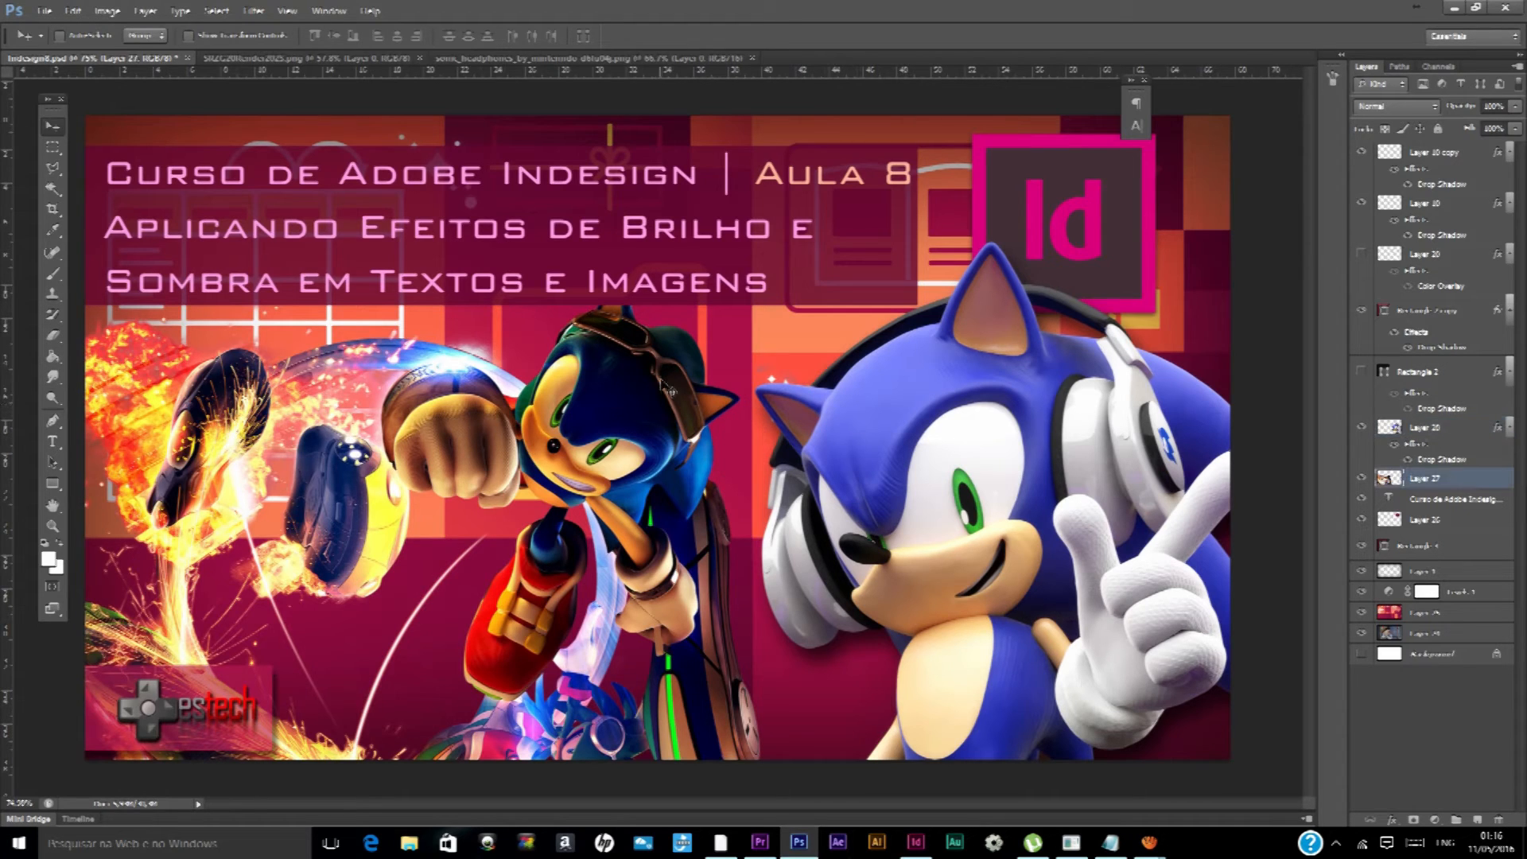
click(52, 335)
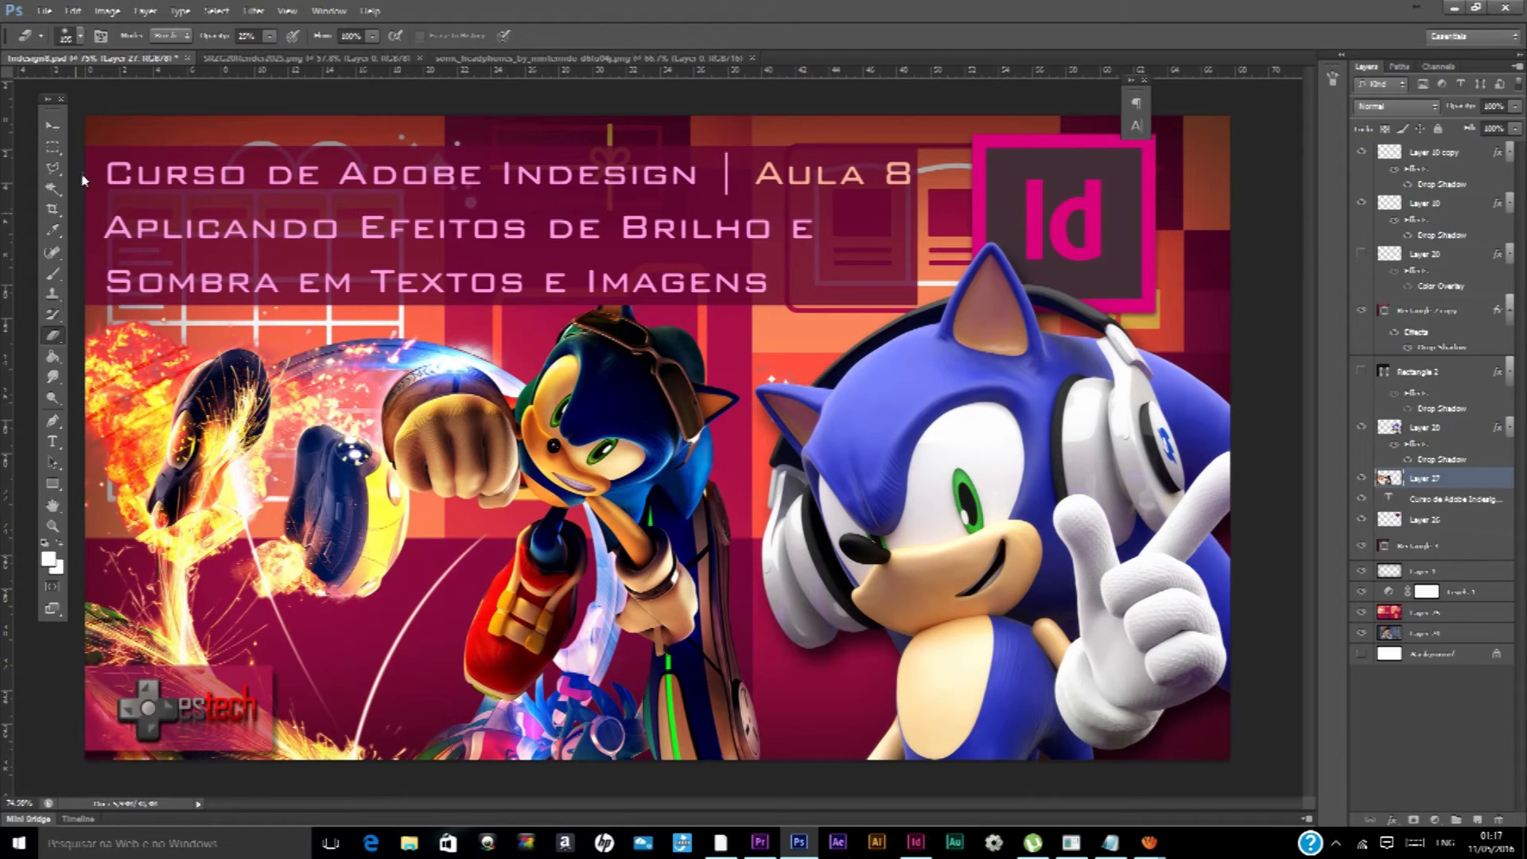
click(78, 35)
scroll(130, 201, down, 5)
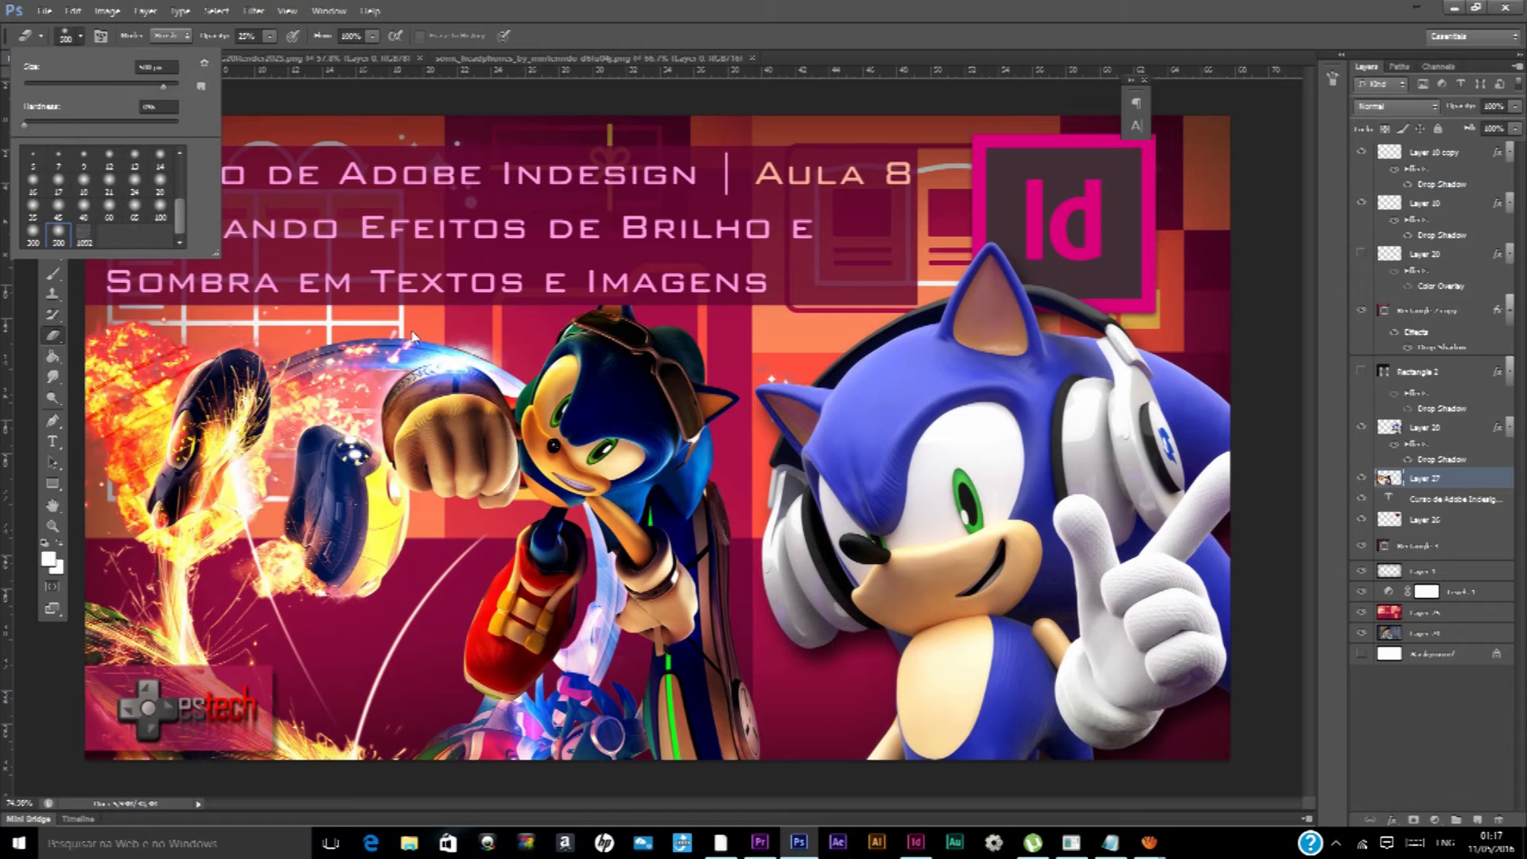
click(161, 210)
mouse_move(571, 375)
mouse_down()
mouse_move(599, 358)
mouse_move(641, 377)
mouse_move(600, 450)
mouse_move(631, 462)
mouse_up()
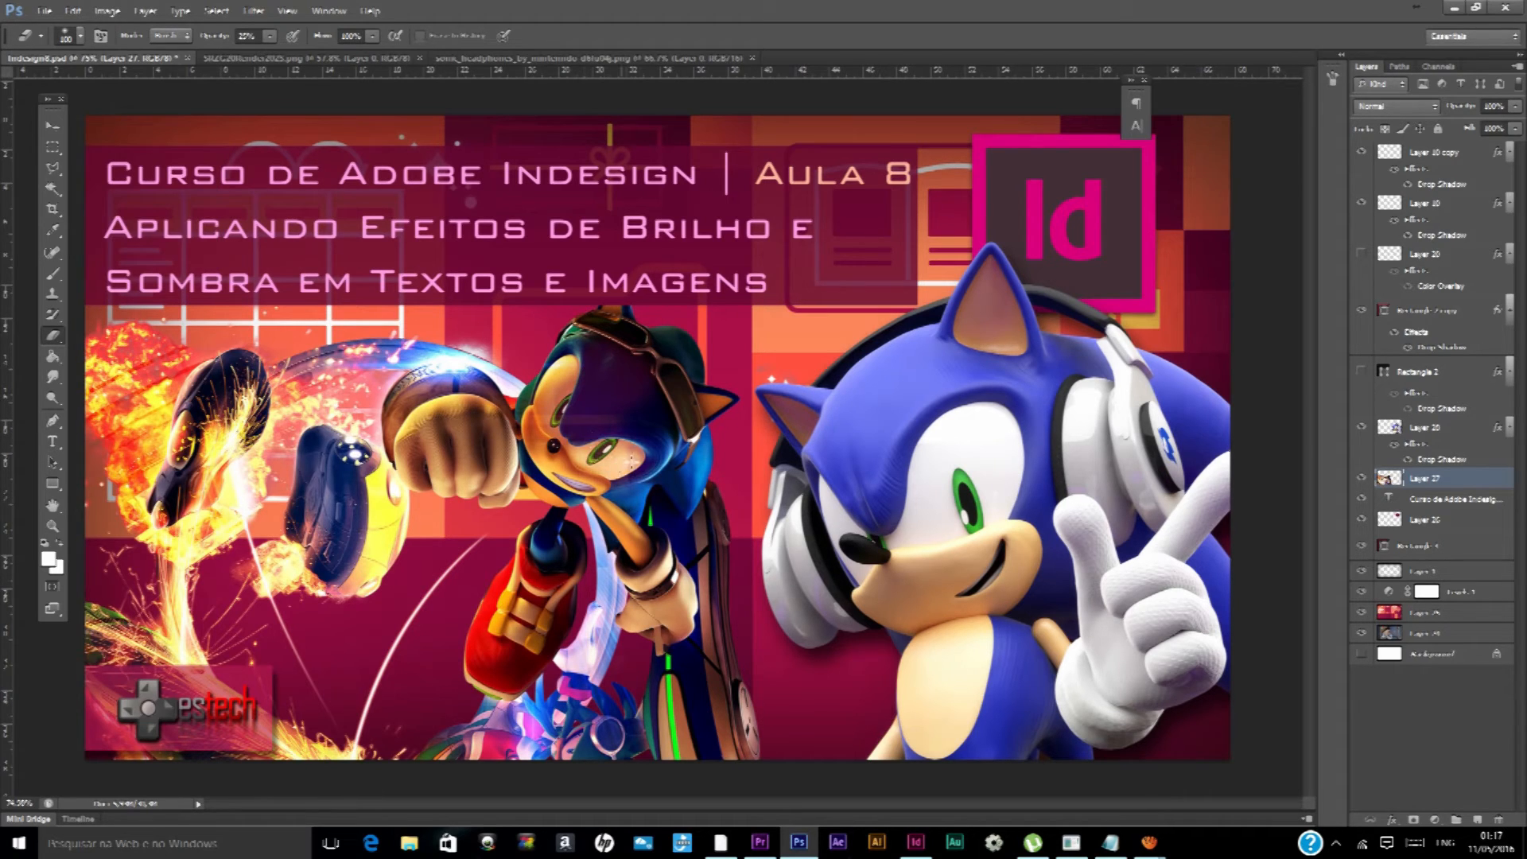
key(ctrl+z)
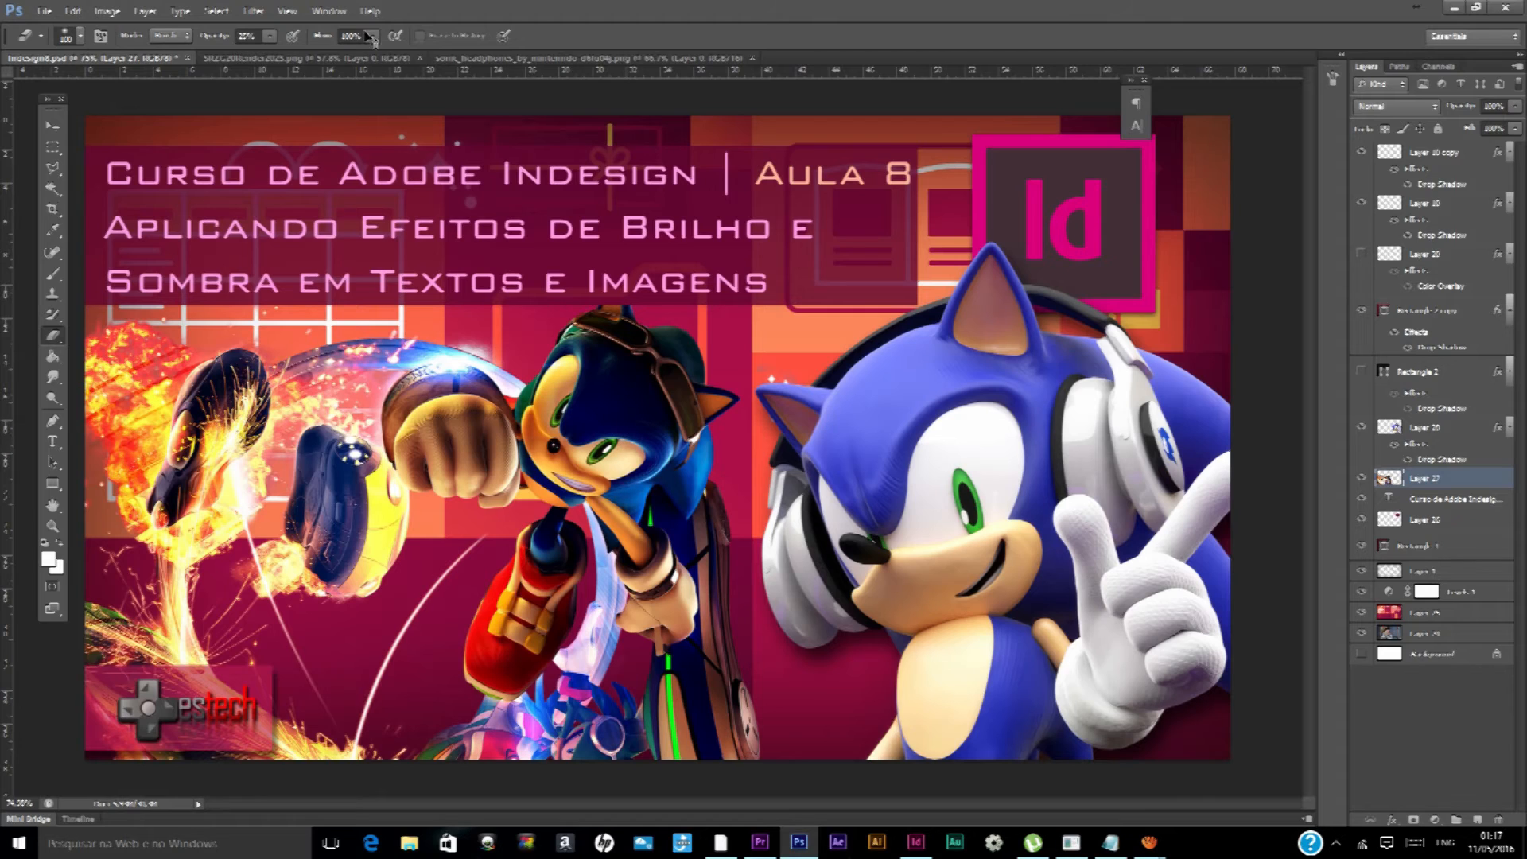
Set the Eraser to 100% opacity and 500 px, and try erasing the goggled Sonic's head and arm
click(271, 36)
click(328, 60)
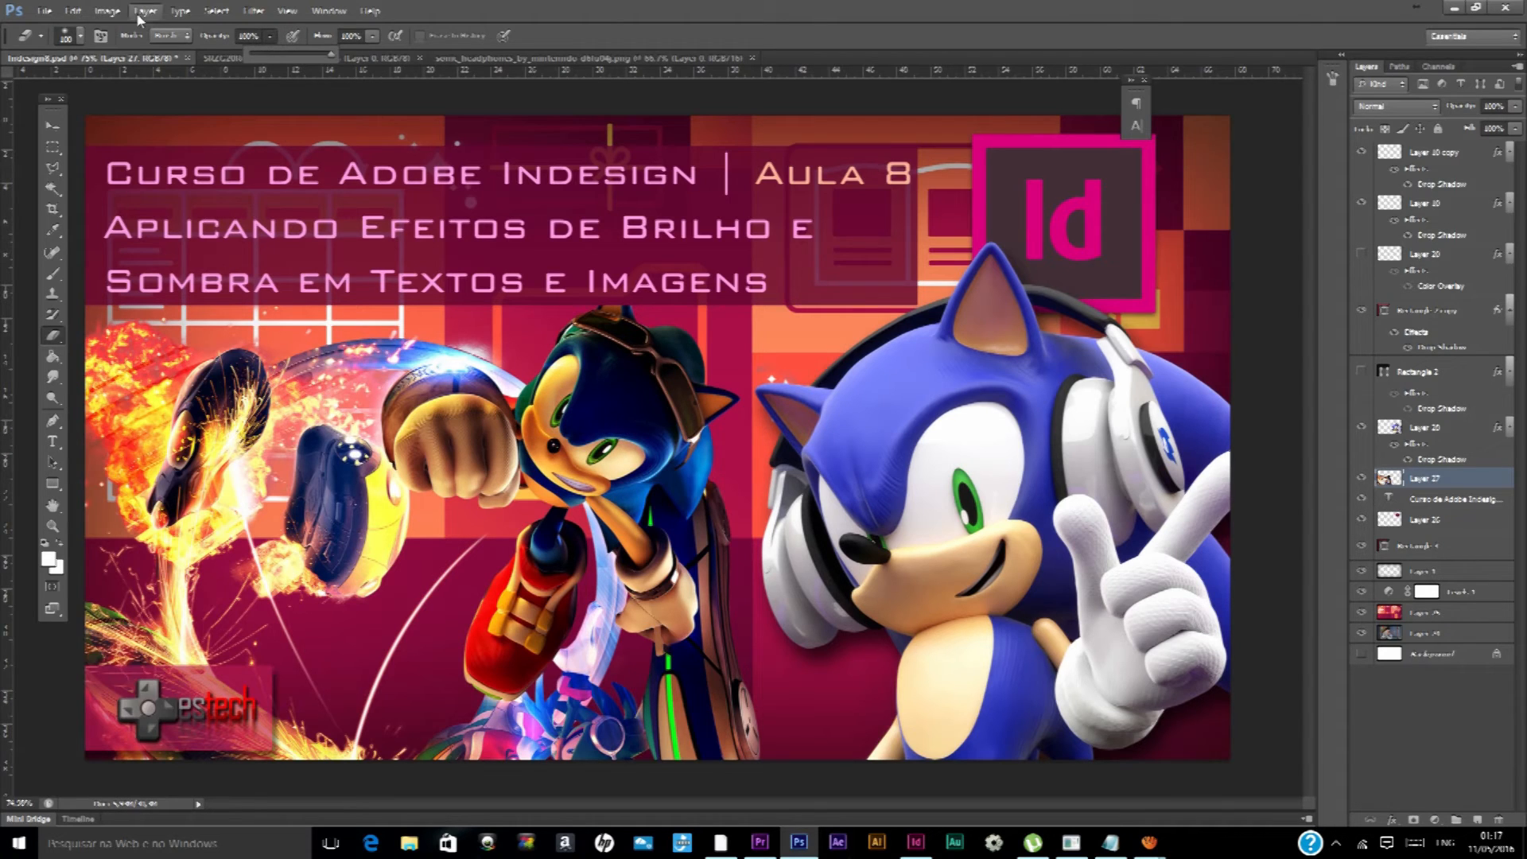
click(79, 36)
click(61, 239)
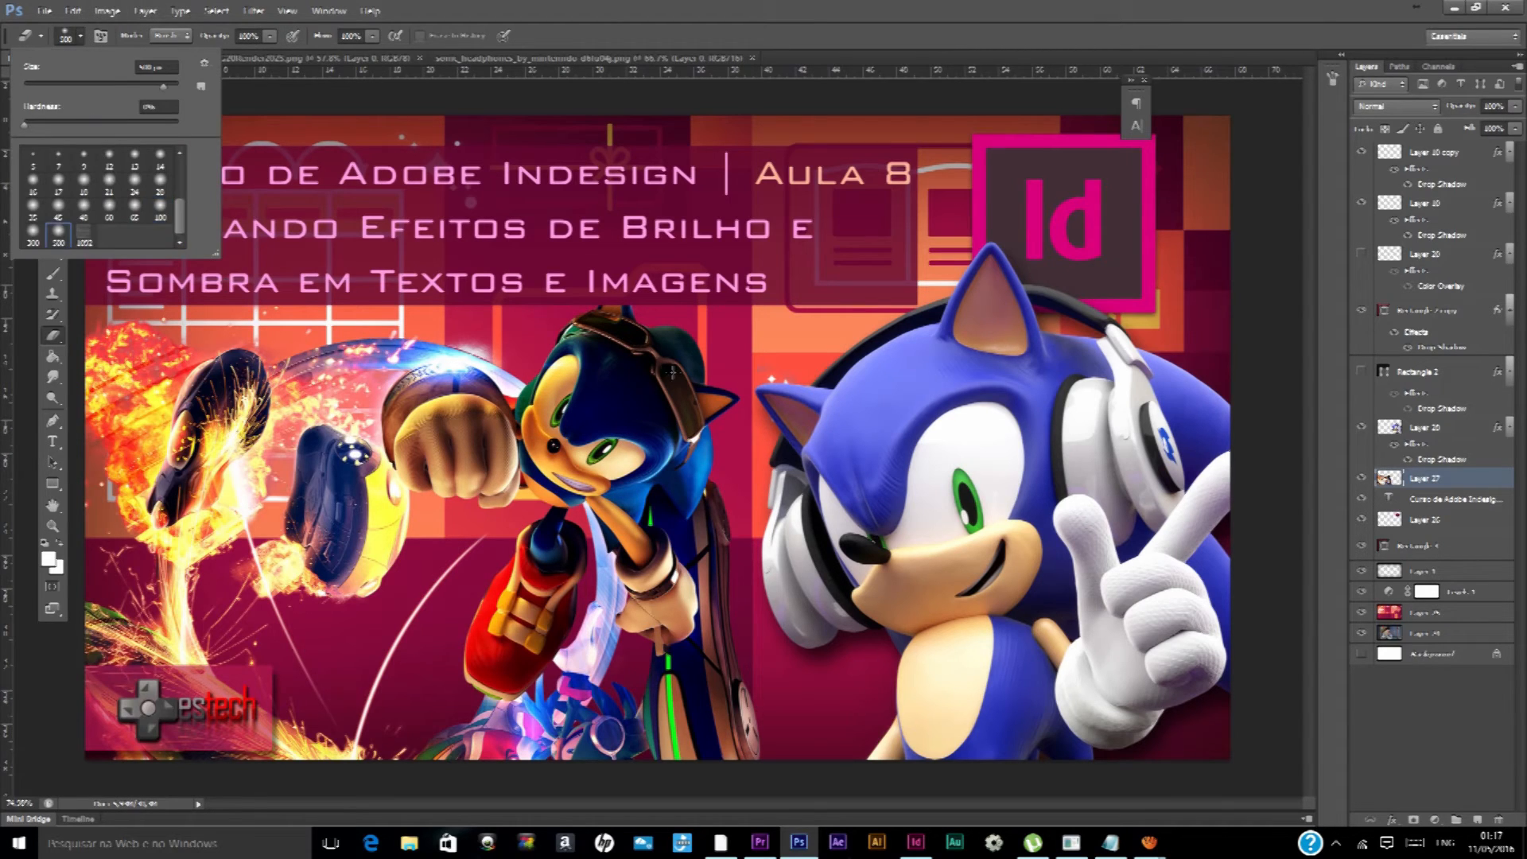
click(662, 371)
mouse_move(725, 401)
mouse_down()
mouse_move(742, 440)
mouse_move(738, 564)
mouse_up()
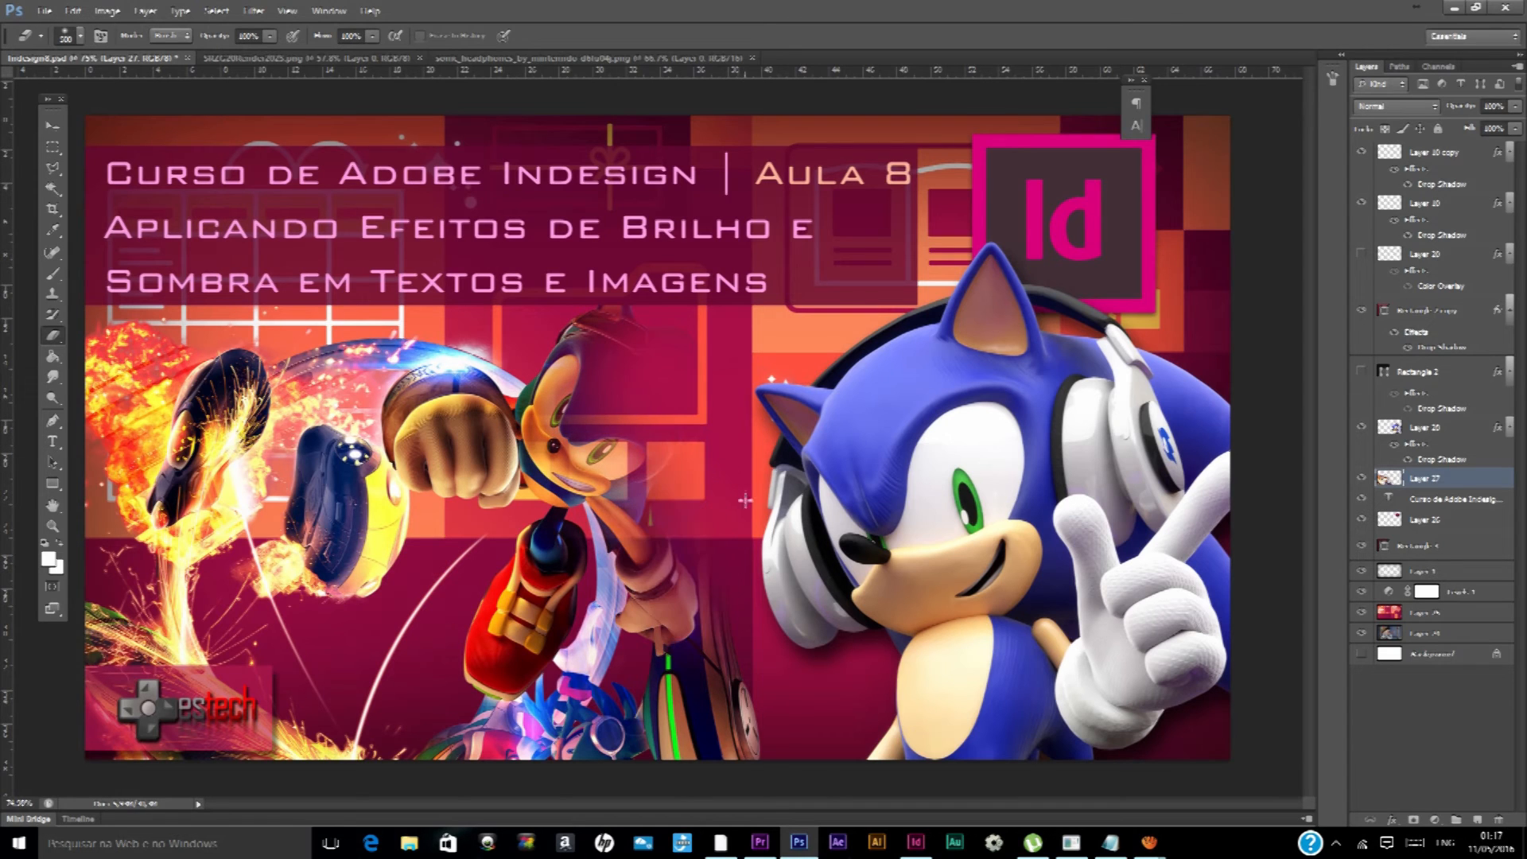
key(ctrl+z)
Try erasing from the flaming shoe across to the goggled Sonic's head and down the body with the large eraser
mouse_move(159, 388)
mouse_down()
mouse_move(509, 373)
mouse_move(653, 350)
mouse_move(700, 413)
mouse_up()
mouse_move(780, 485)
mouse_down()
mouse_move(771, 641)
mouse_move(735, 730)
mouse_up()
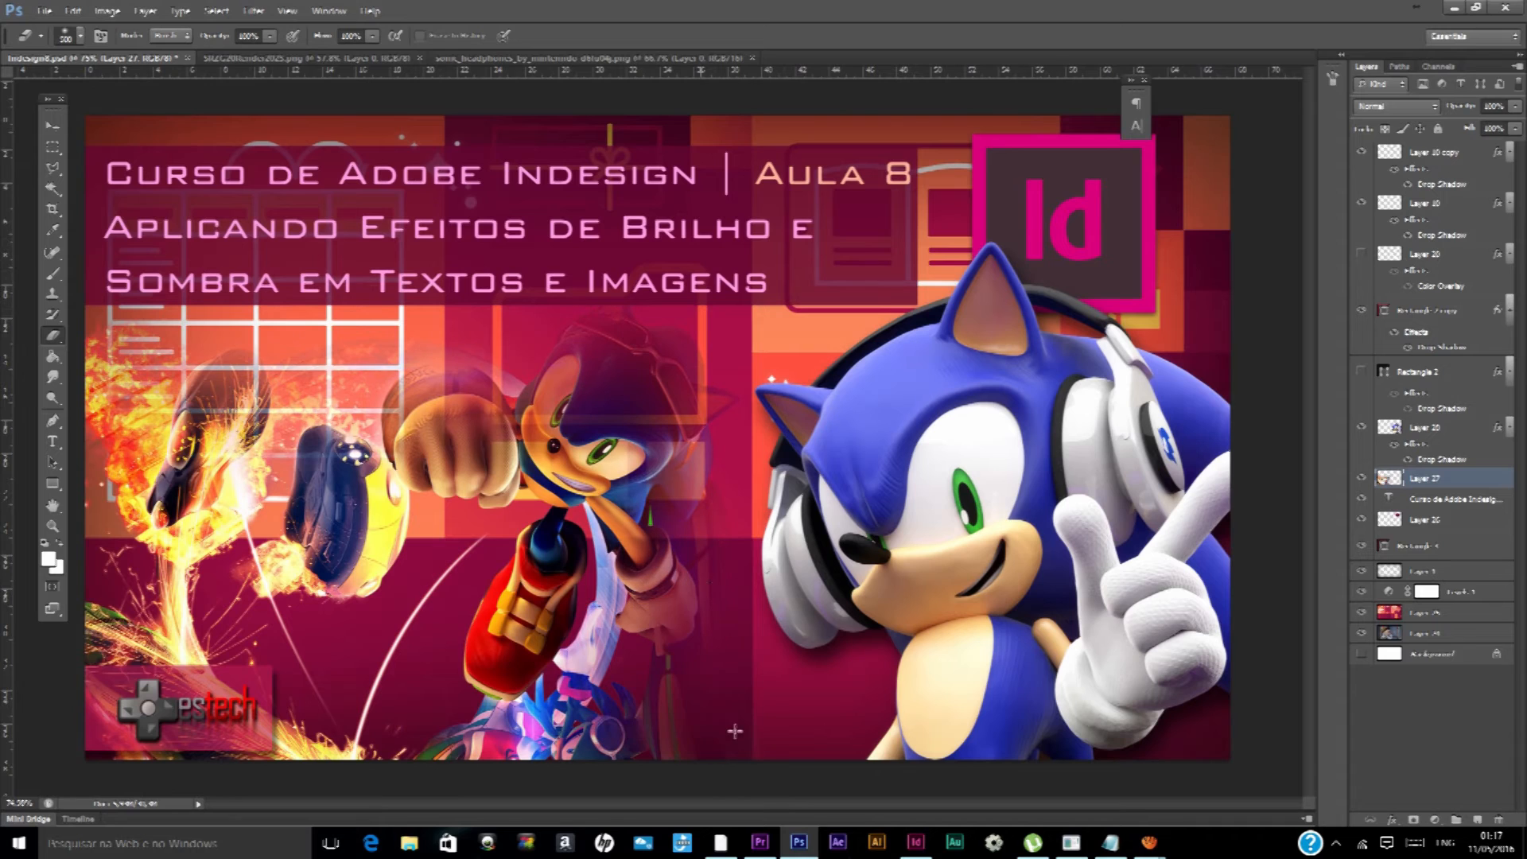
key(ctrl+z)
Try a smaller eraser stroke across the goggled Sonic's arm and head, undo it and return to InDesign
click(80, 35)
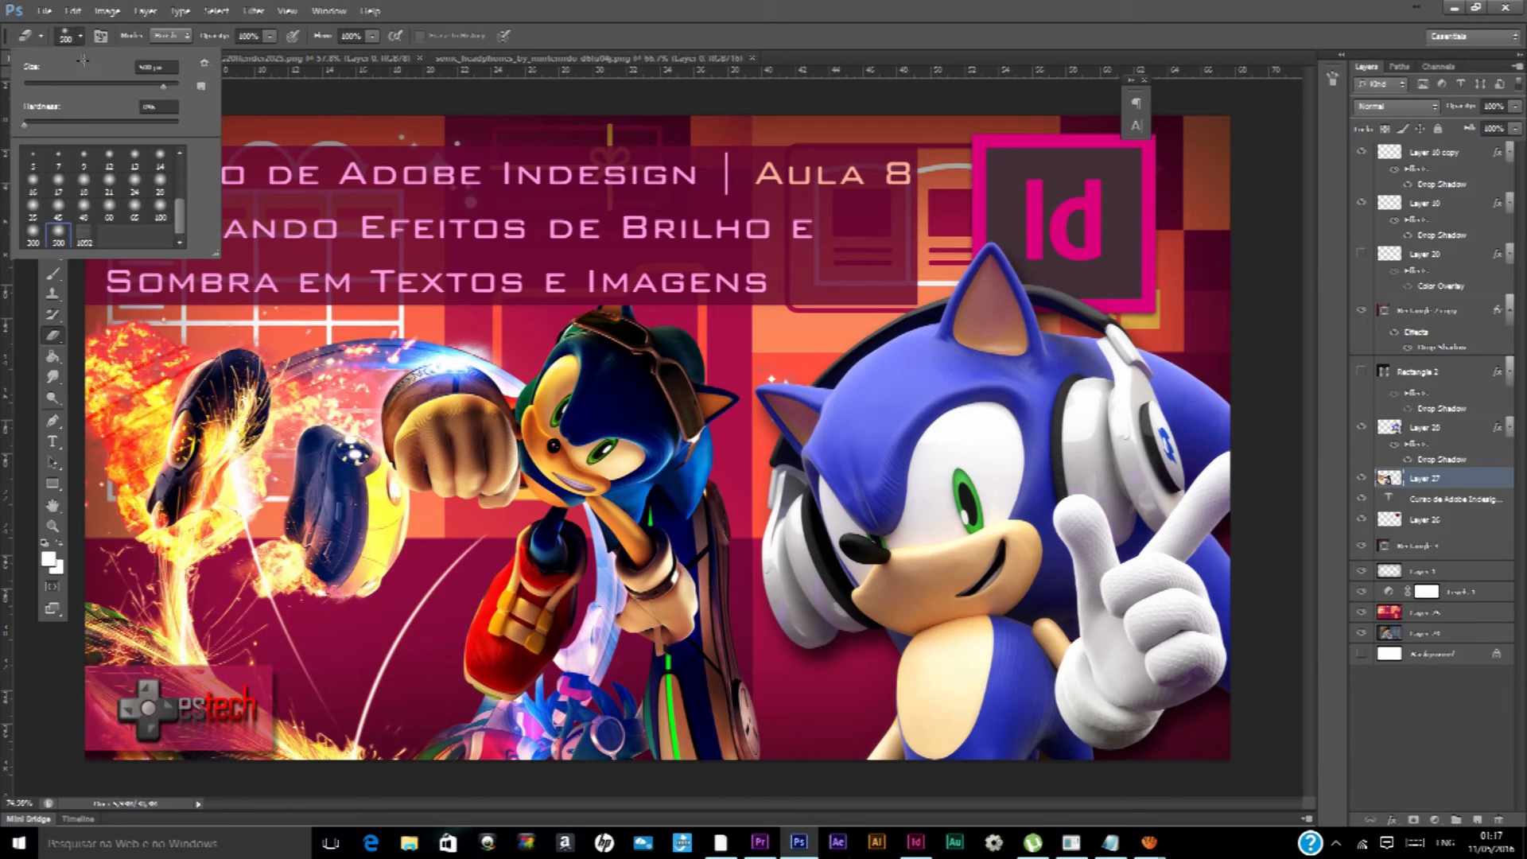
click(62, 89)
mouse_move(304, 351)
mouse_down()
mouse_move(418, 344)
mouse_move(536, 372)
mouse_up()
key(ctrl+z)
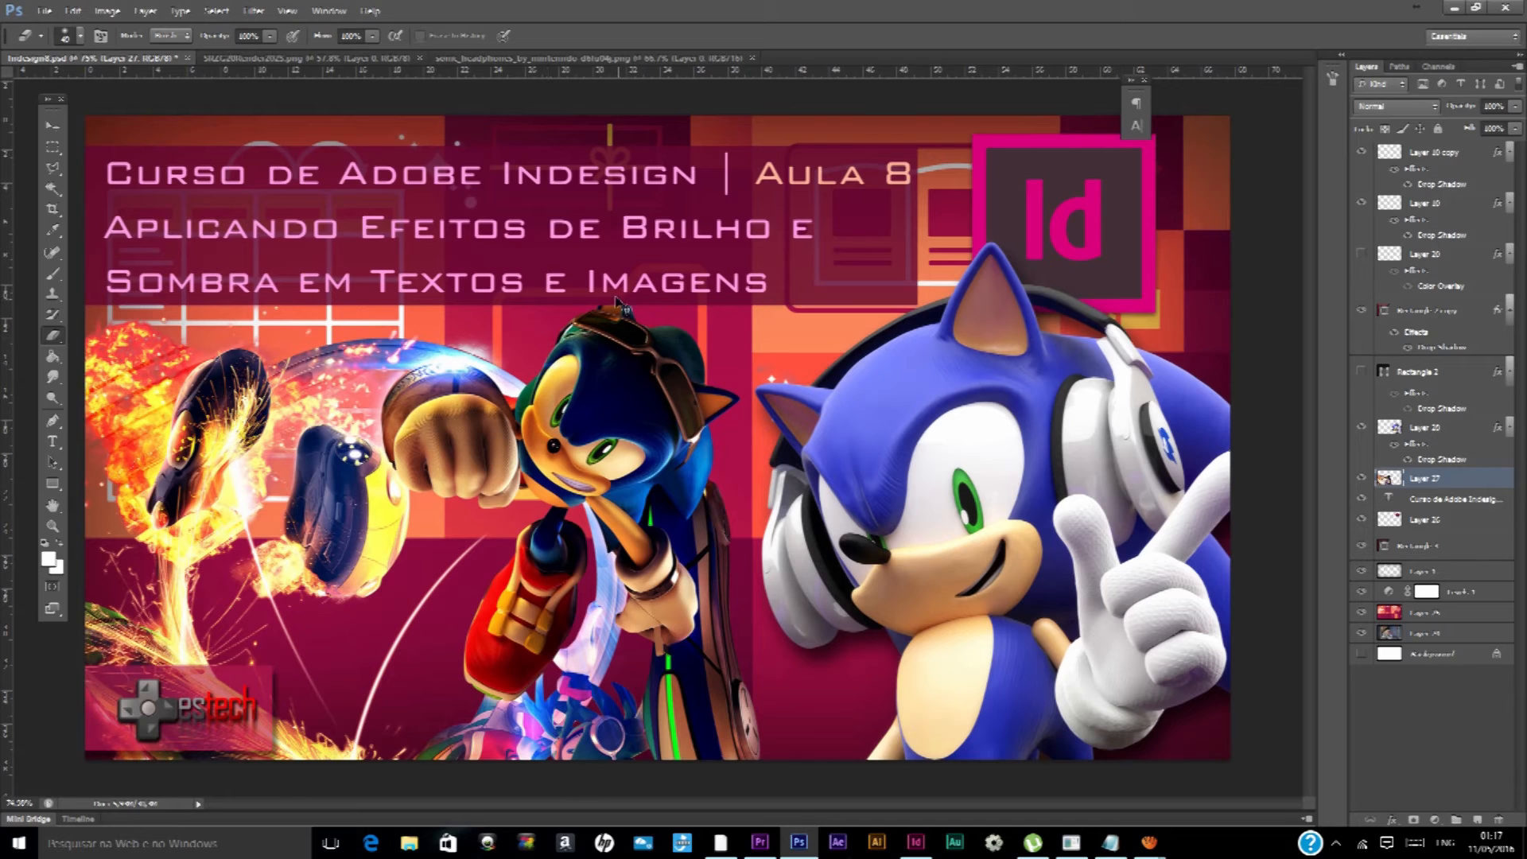
click(914, 842)
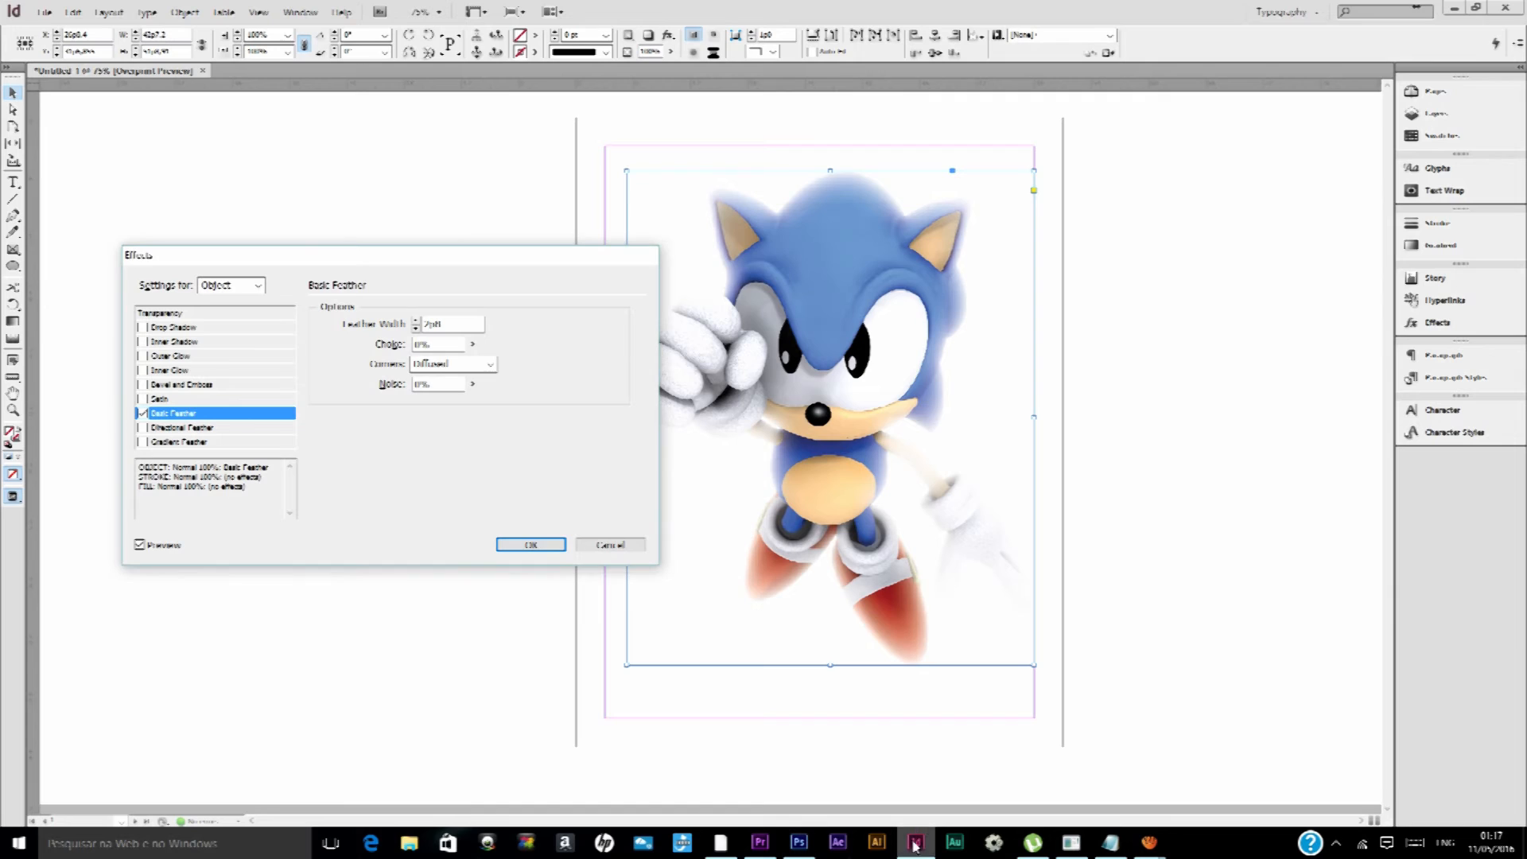
Replace the Sonic image's Basic Feather with Directional Feather and set its top feather width to 1p2
click(140, 413)
click(141, 427)
click(178, 428)
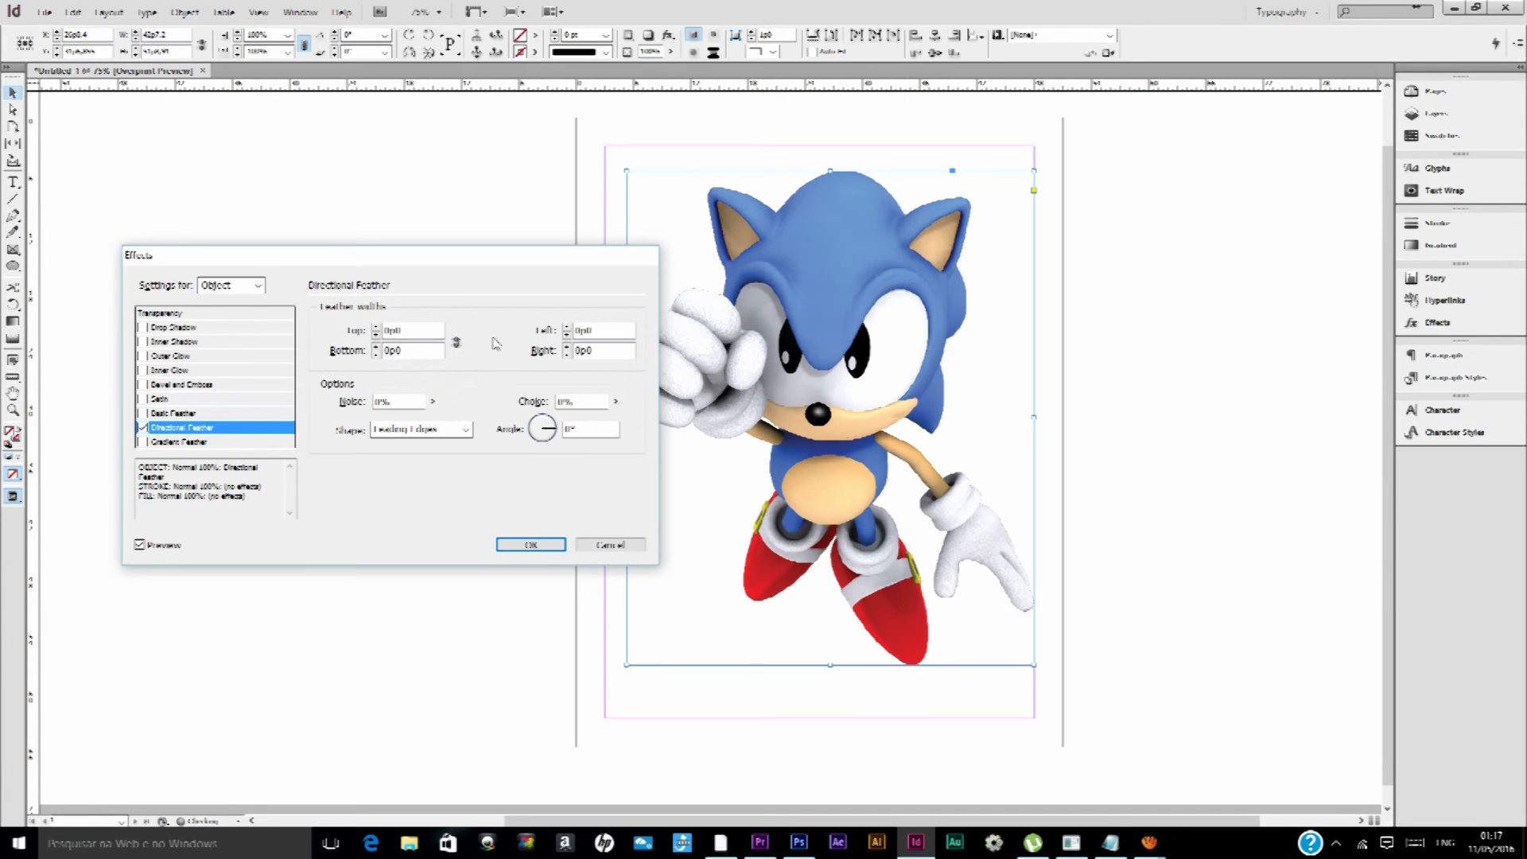
click(377, 326)
click(376, 327)
click(376, 327)
click(376, 326)
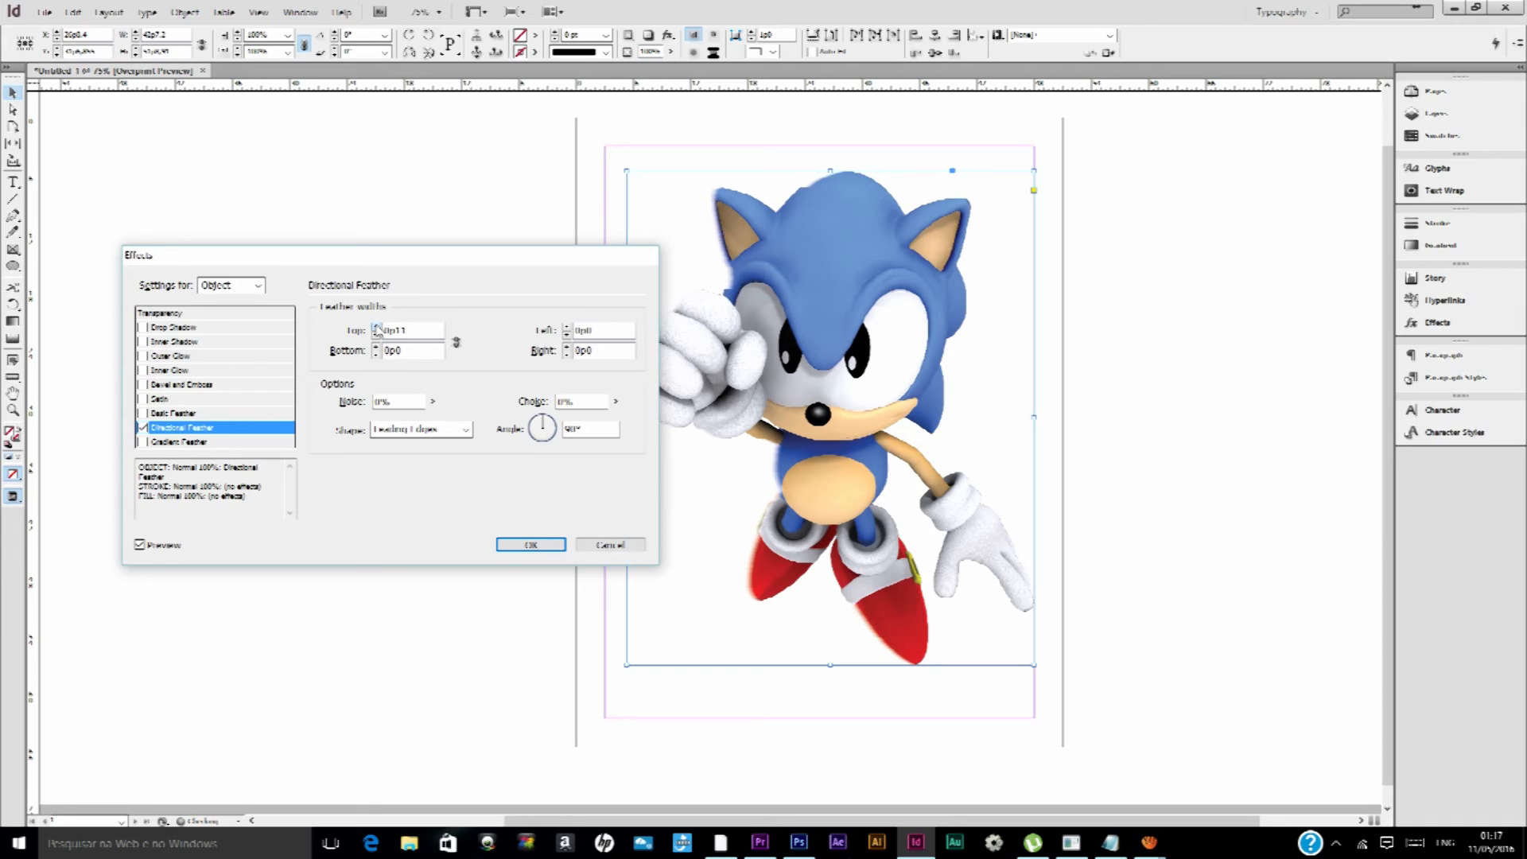
click(377, 327)
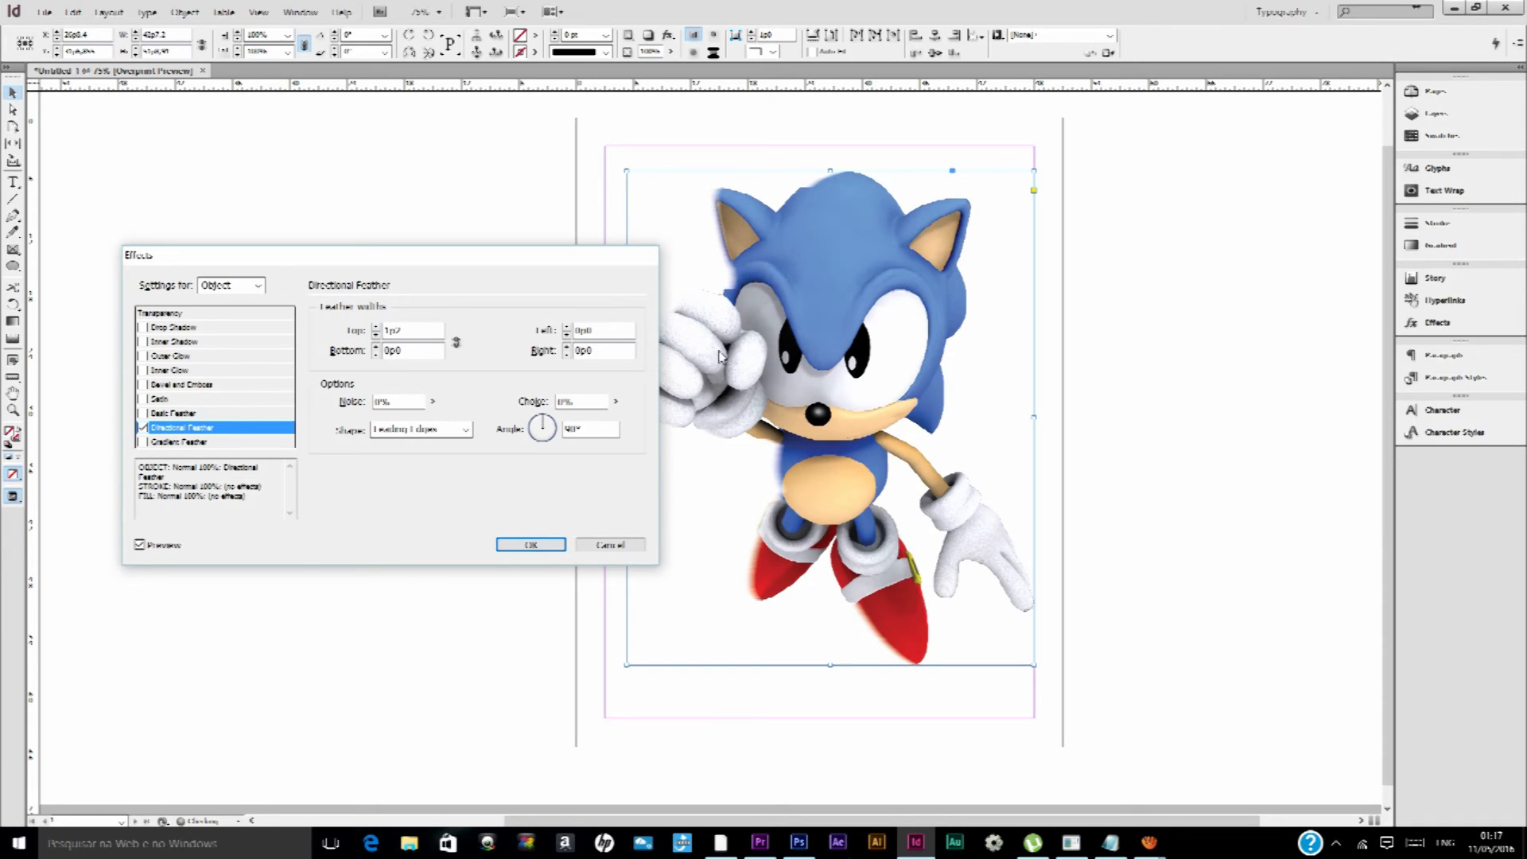
Turn off Directional Feather and enable Gradient Feather on the Sonic image
click(142, 428)
click(141, 442)
click(170, 442)
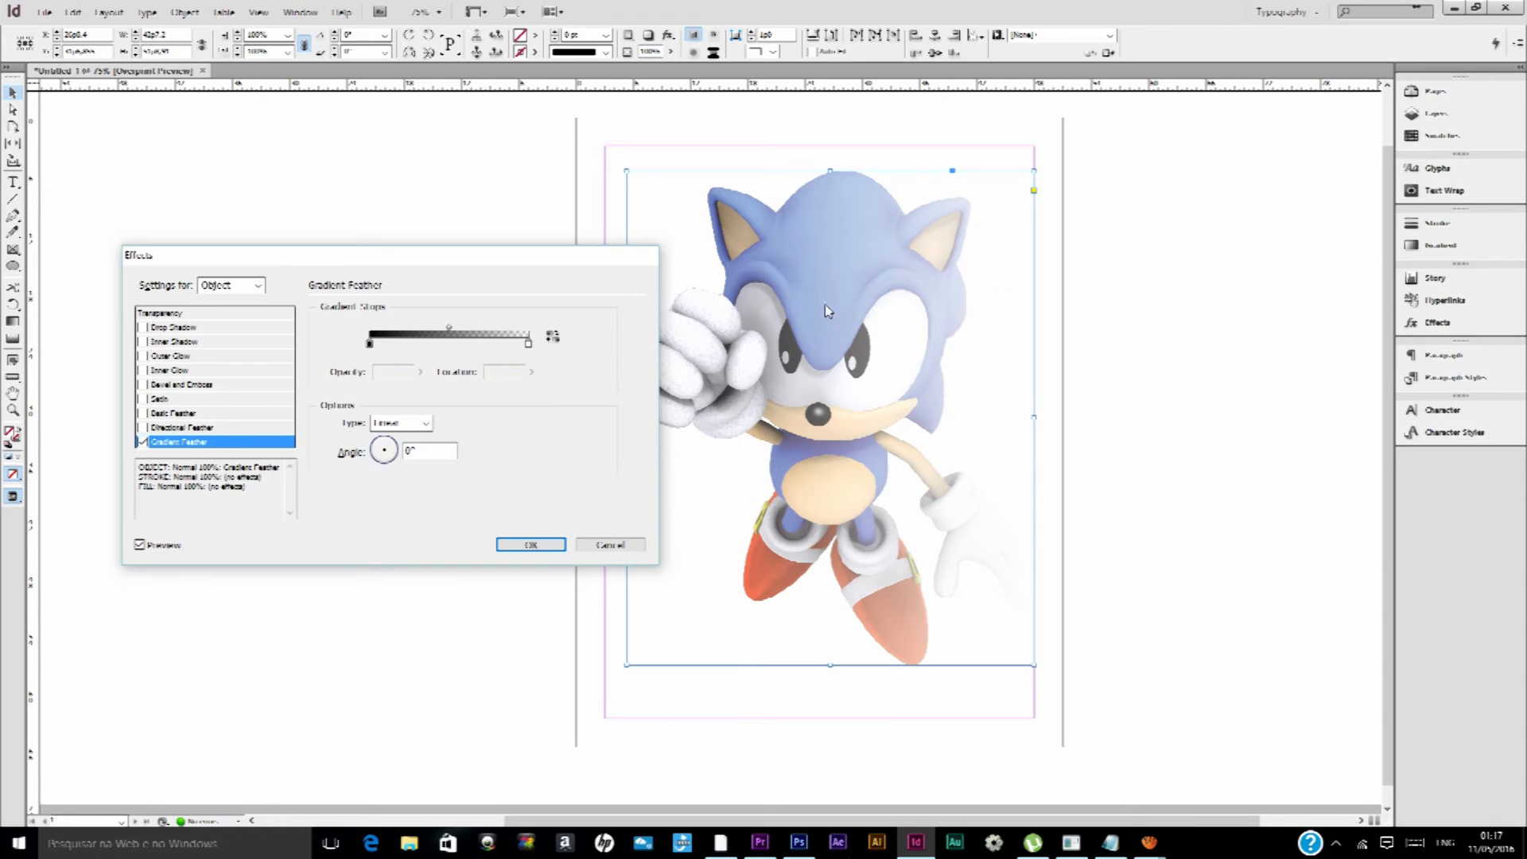
Switch to Photoshop, enlarge the eraser brush and return to InDesign
click(799, 842)
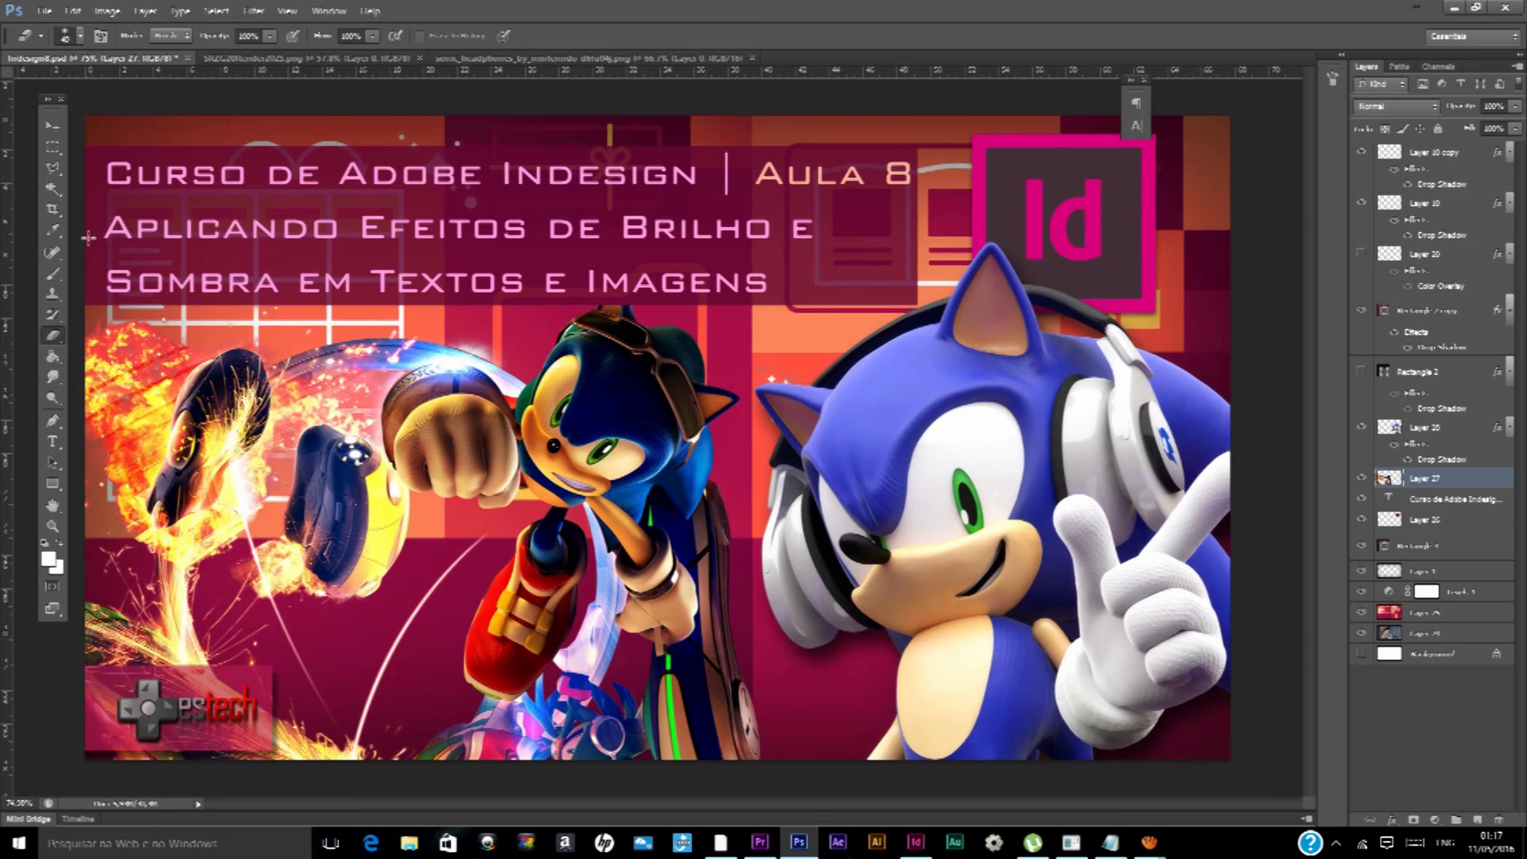
click(80, 36)
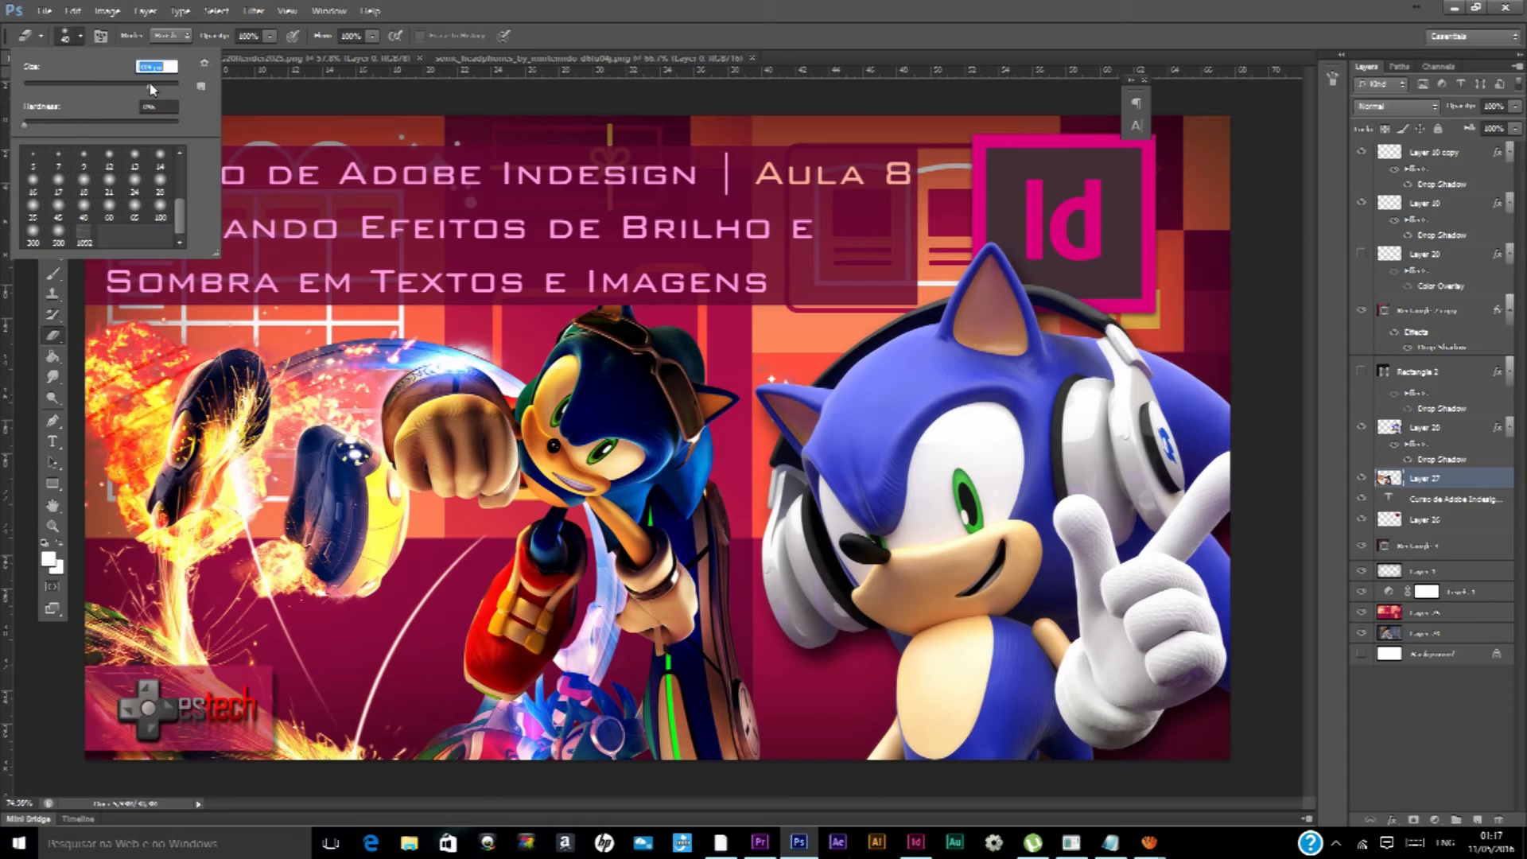
drag(166, 88, 168, 88)
click(560, 157)
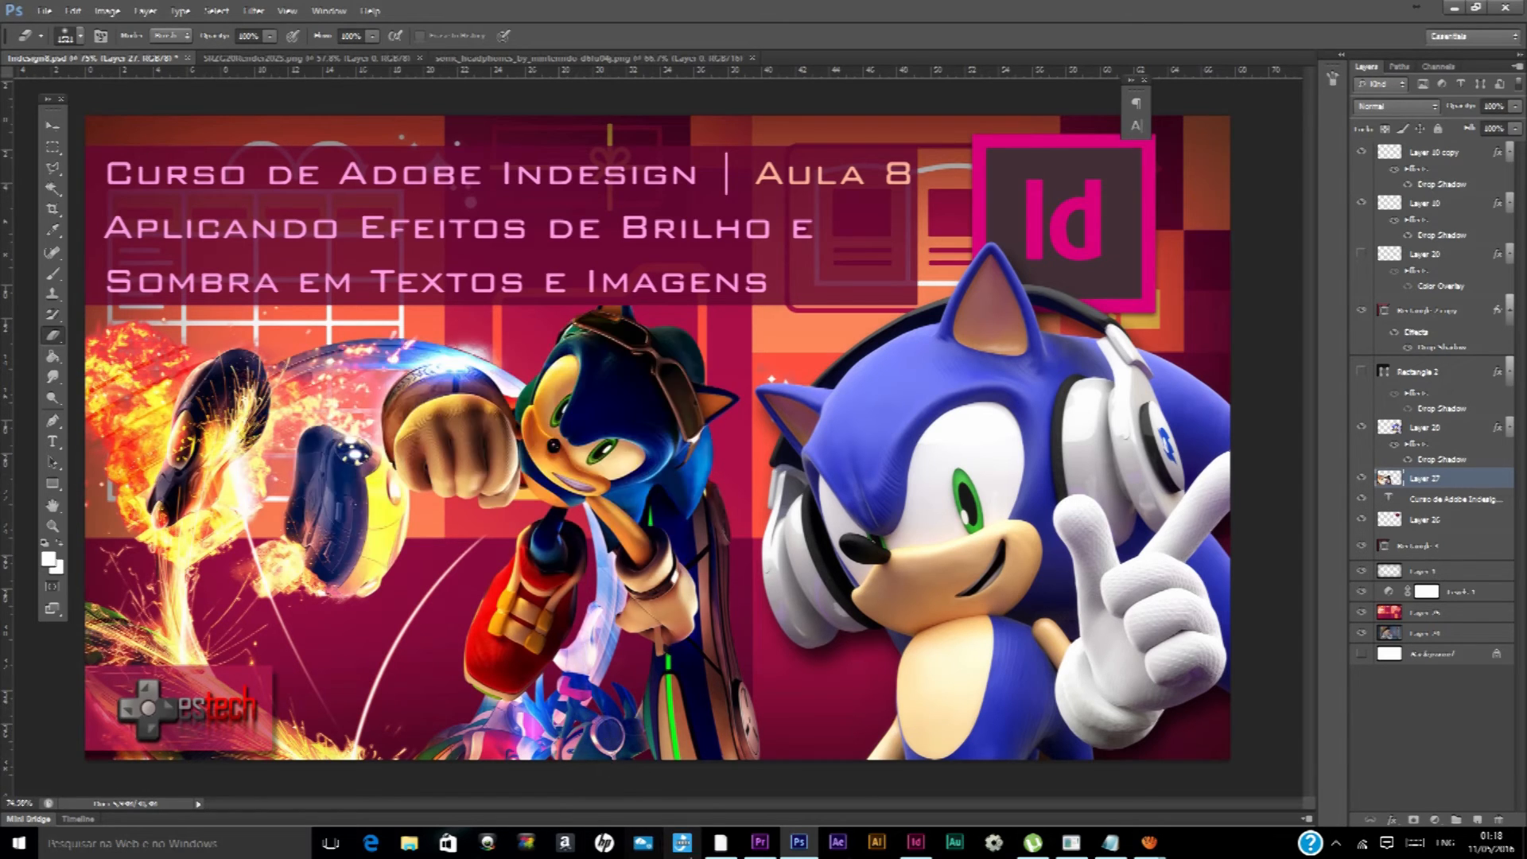
click(916, 842)
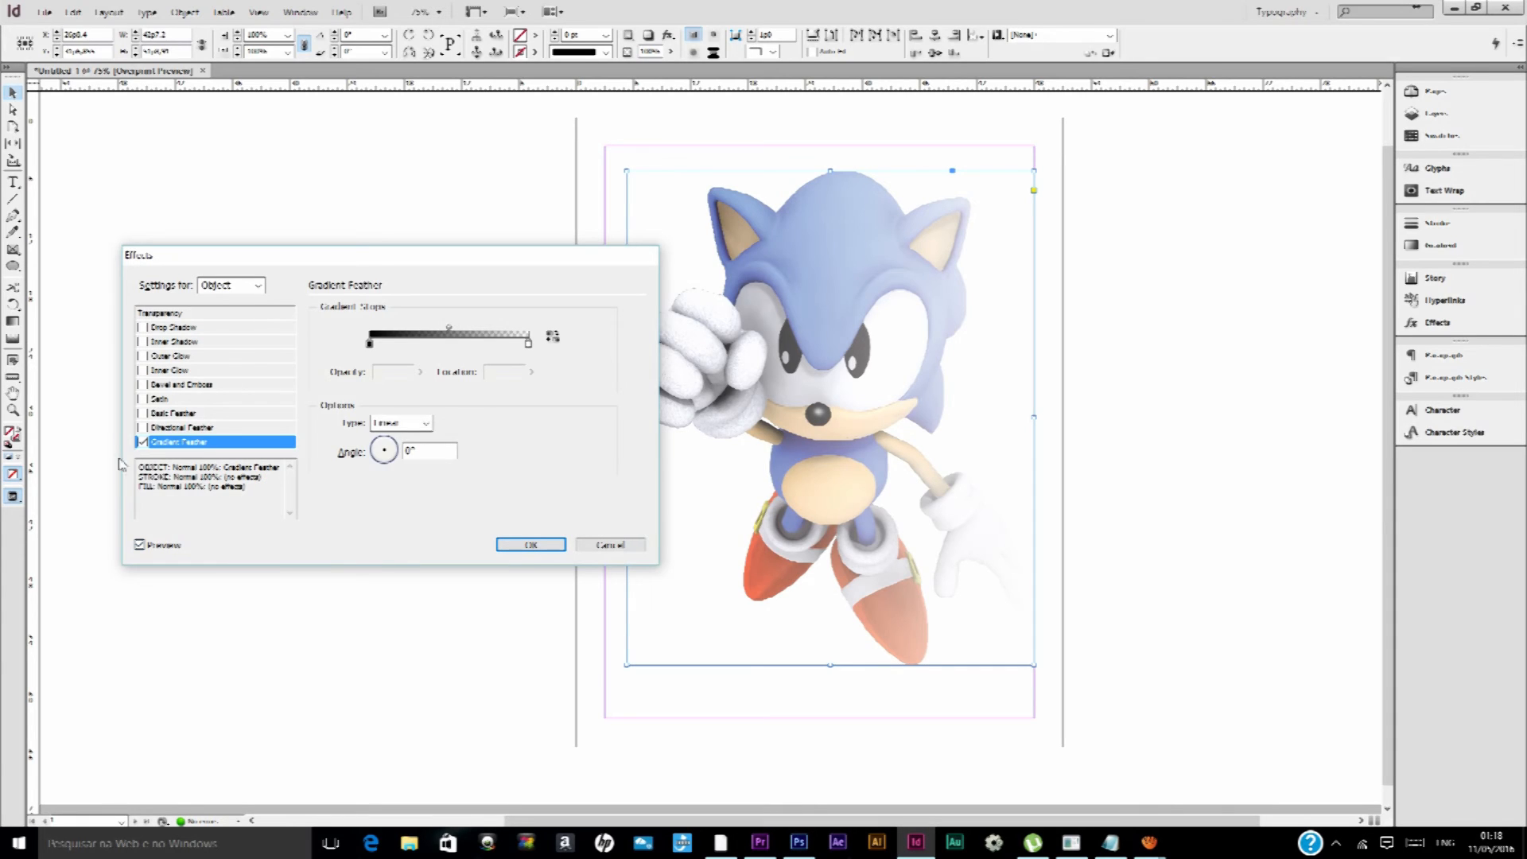
Turn off Gradient Feather and discard the Sonic image's pending effect changes
click(139, 442)
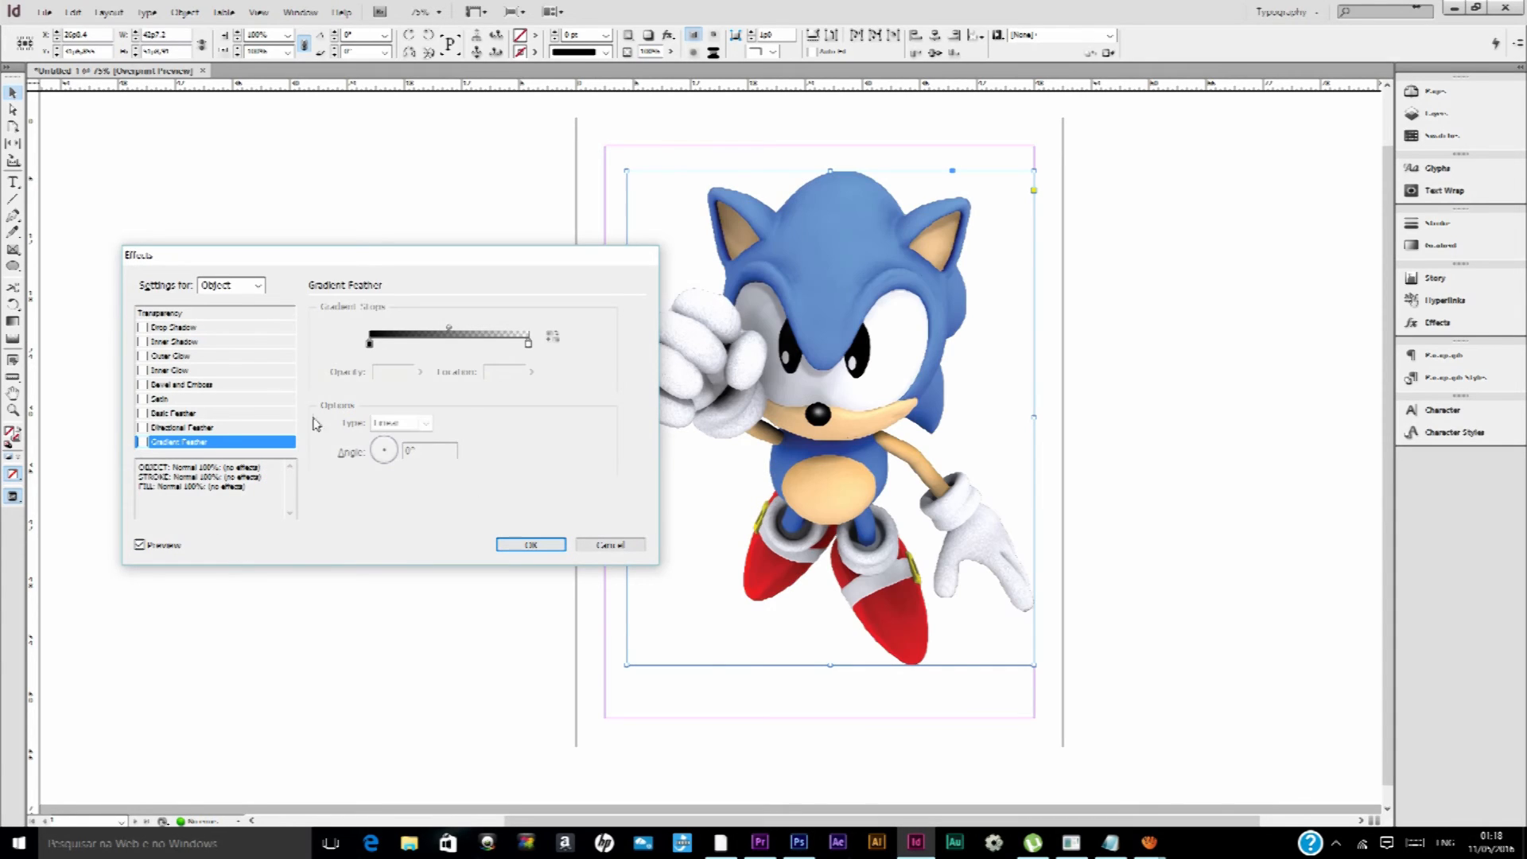
click(609, 545)
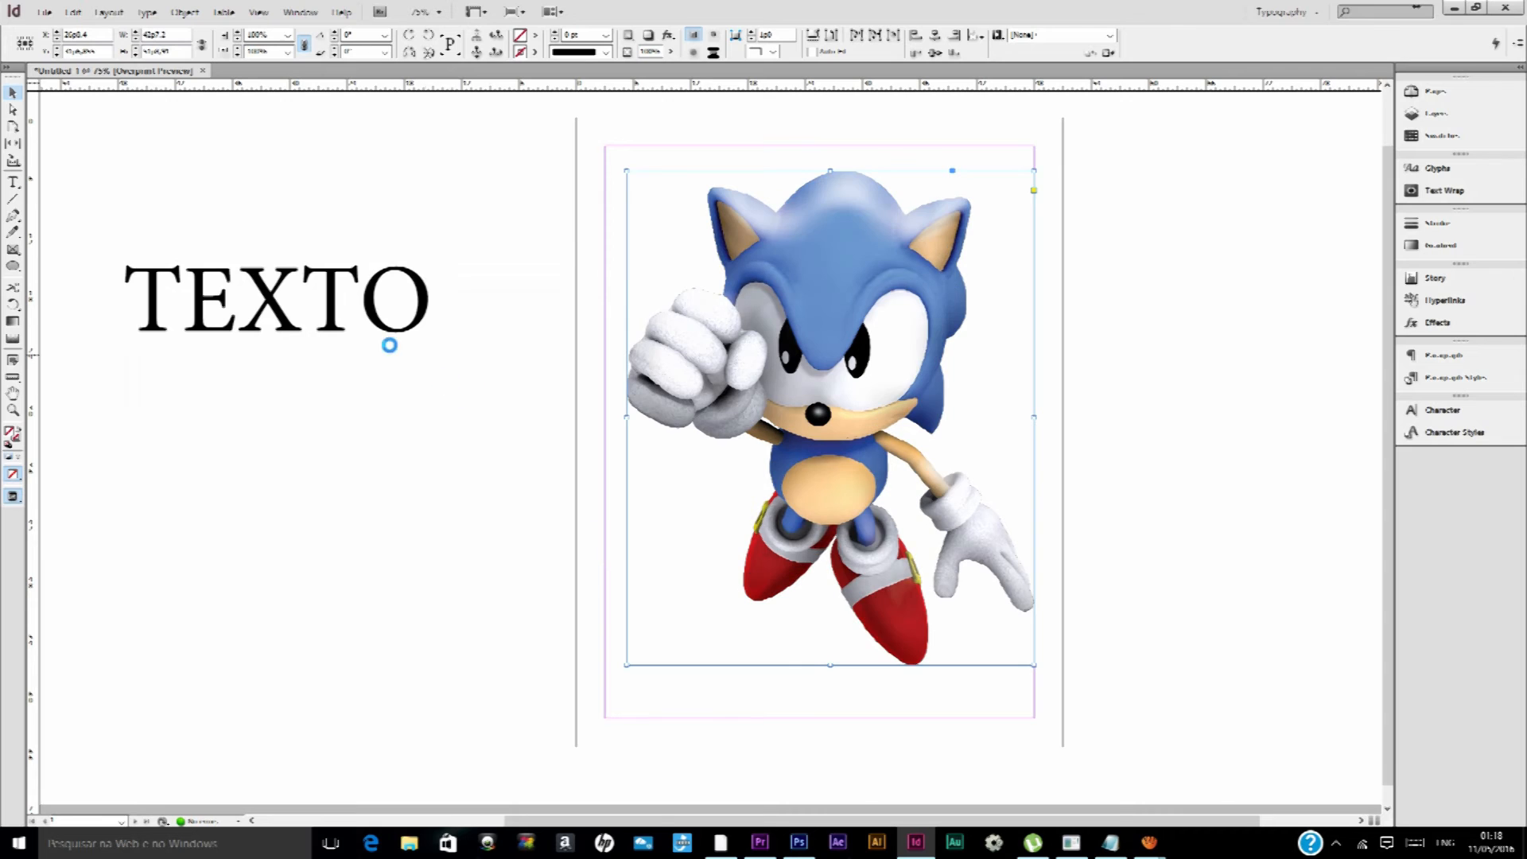
Apply a drop shadow to the TEXTO text frame and enable Inner Shadow in its effects settings
click(377, 312)
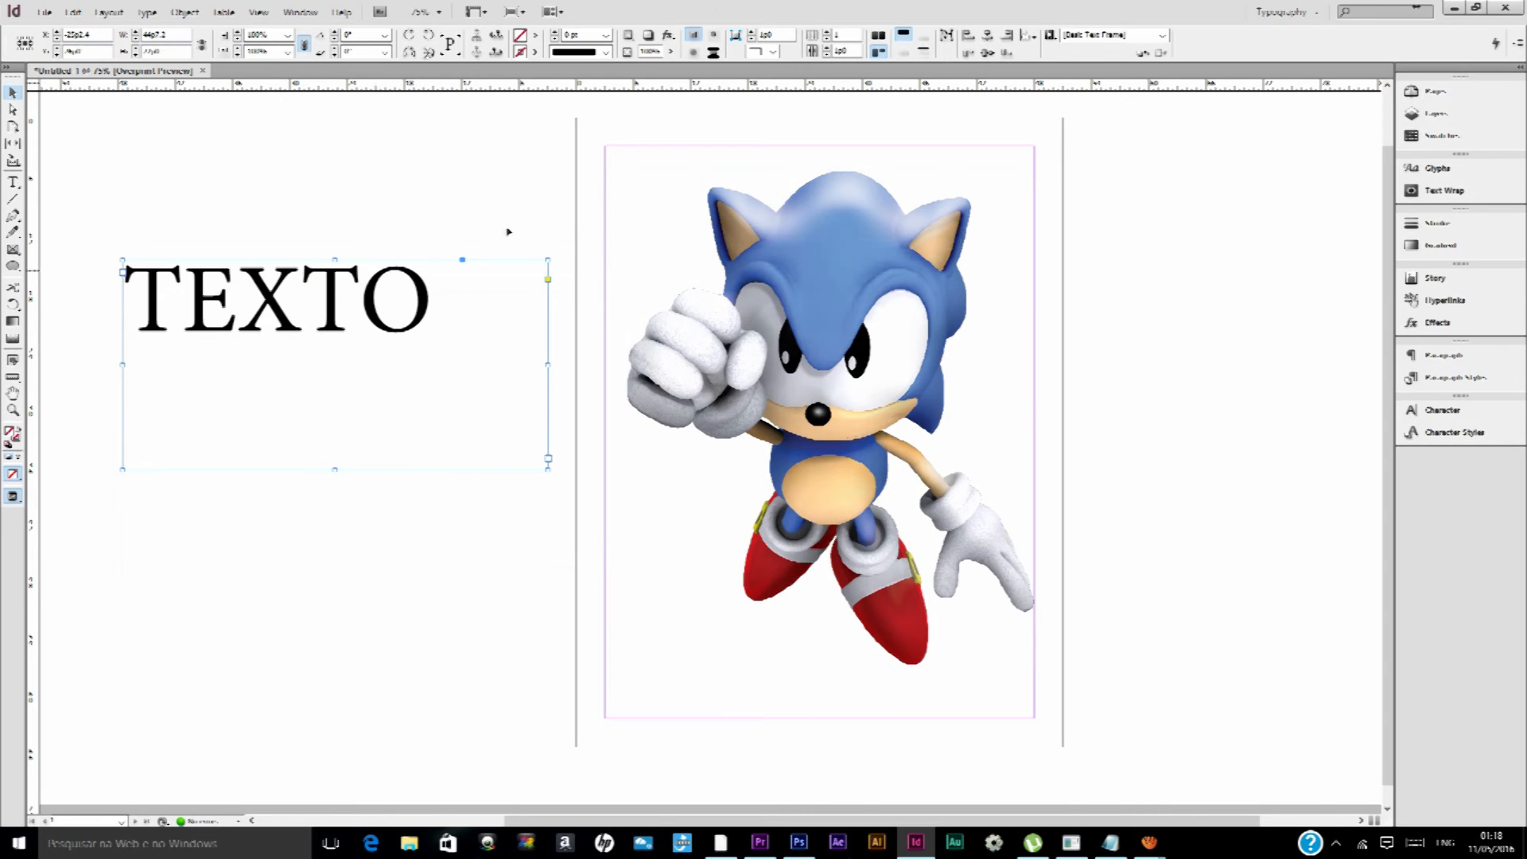
click(648, 35)
click(668, 35)
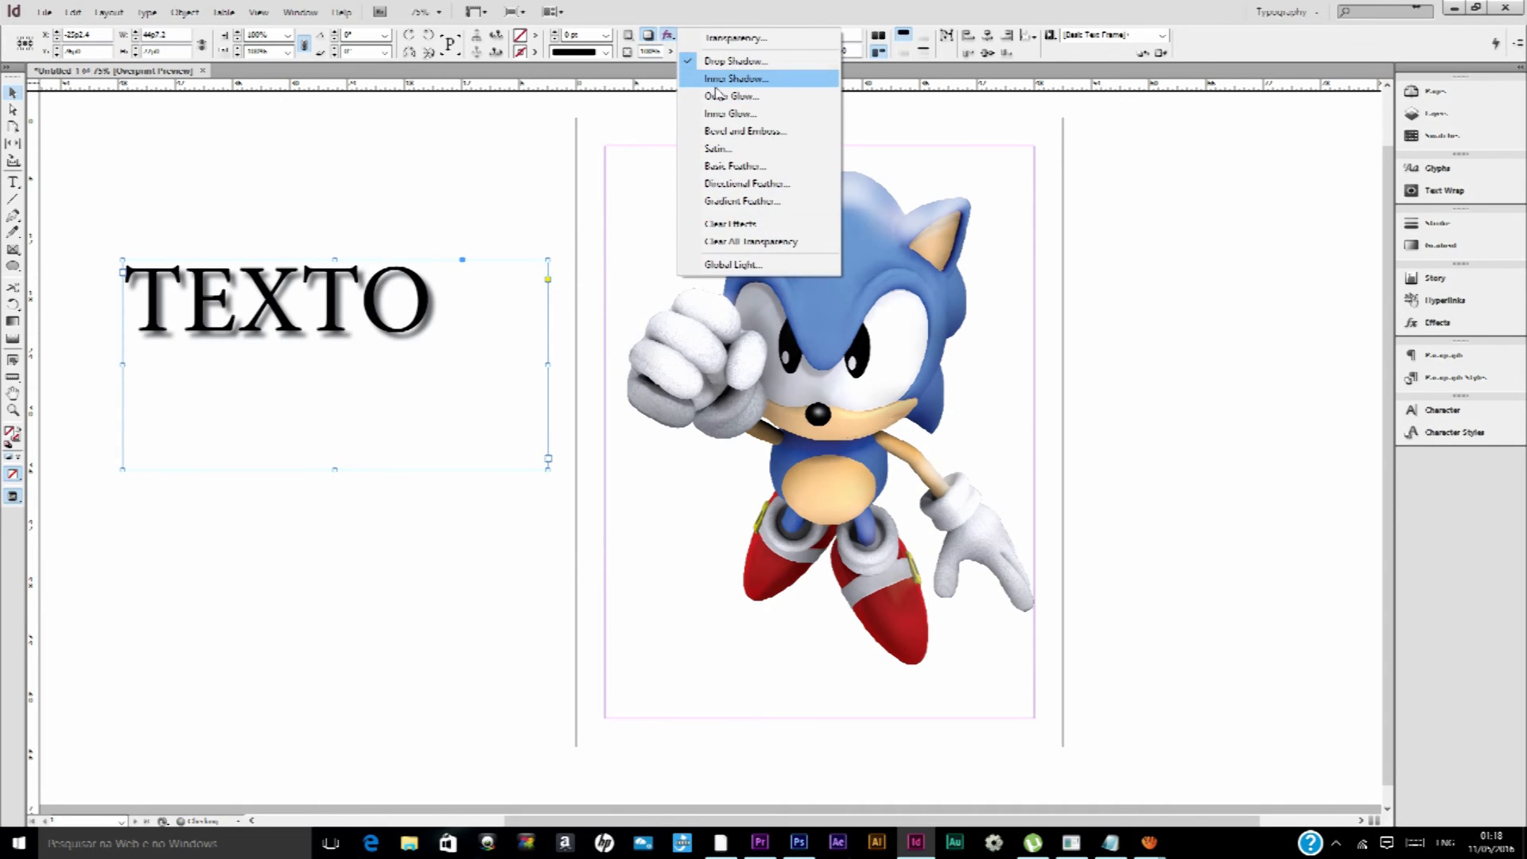
click(716, 85)
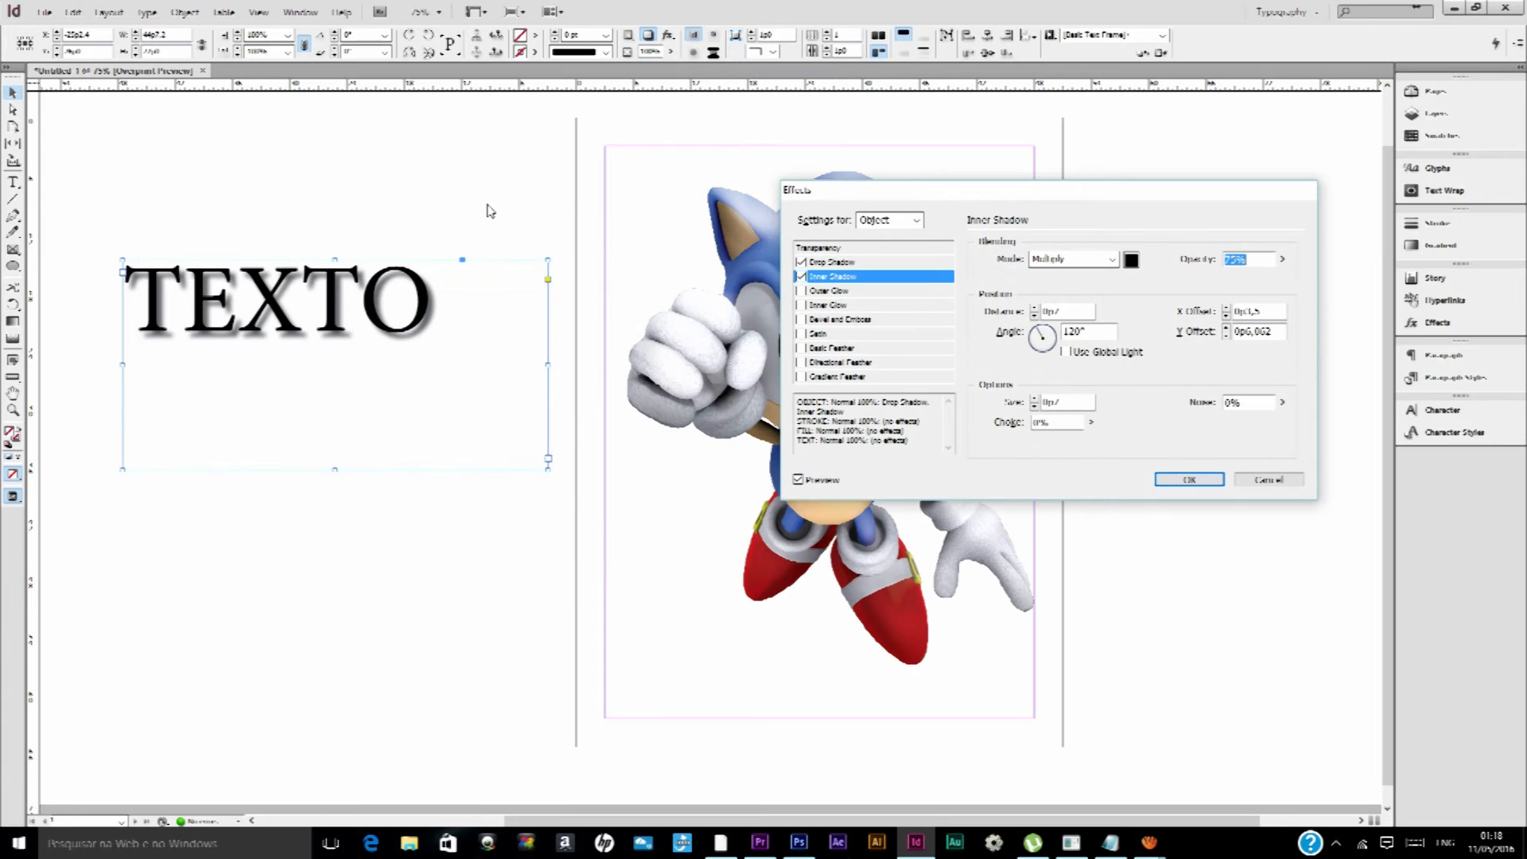
Enable the Gradient, Directional and Basic Feather, Satin, Bevel and Emboss, and Outer Glow effects on the TEXTO text
click(875, 377)
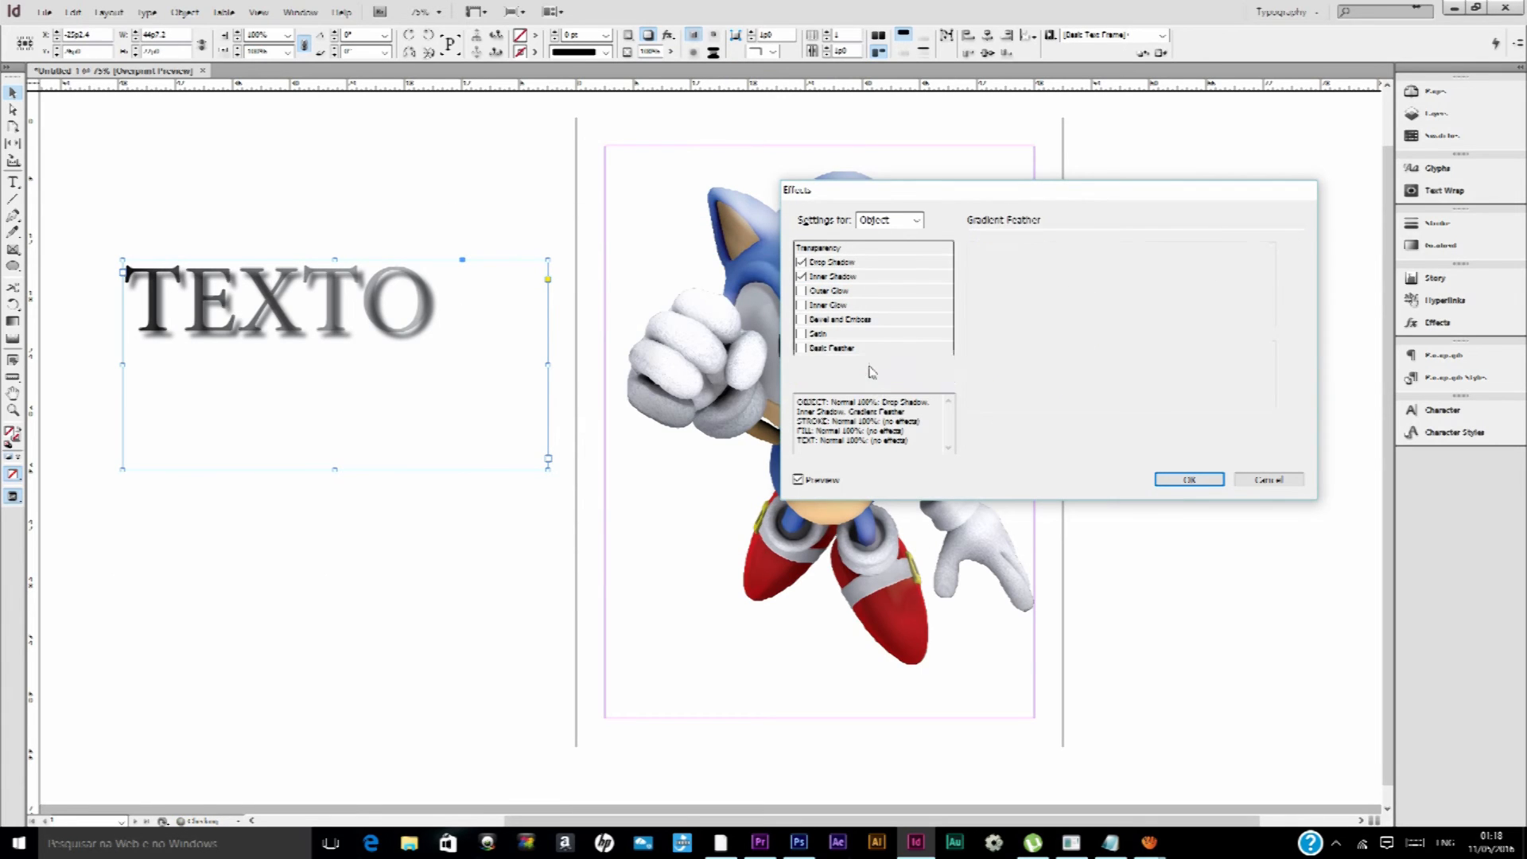
click(871, 363)
click(844, 350)
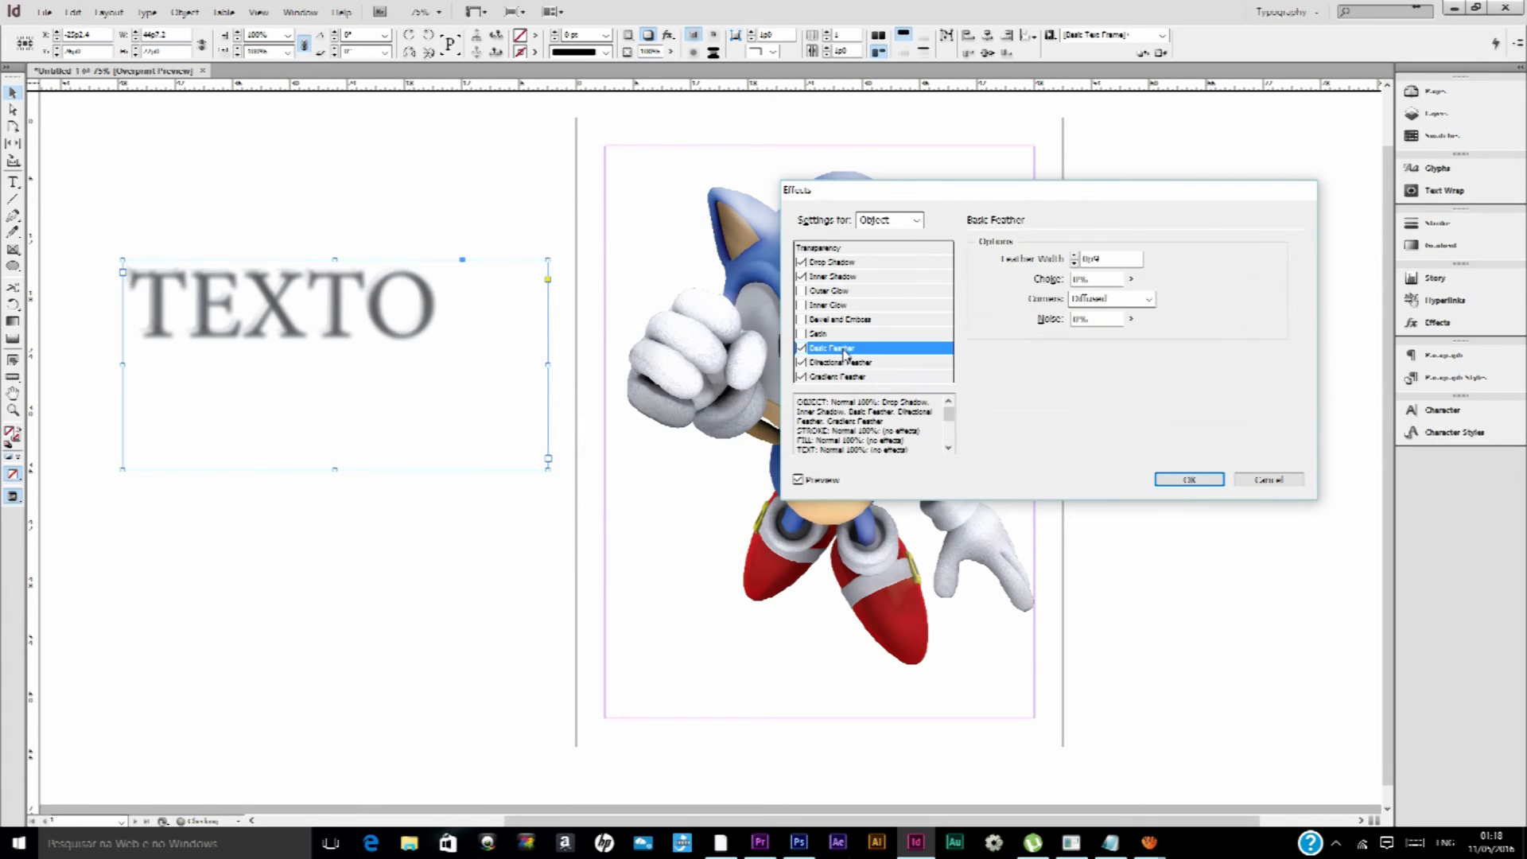
click(837, 335)
click(834, 320)
click(840, 292)
click(842, 280)
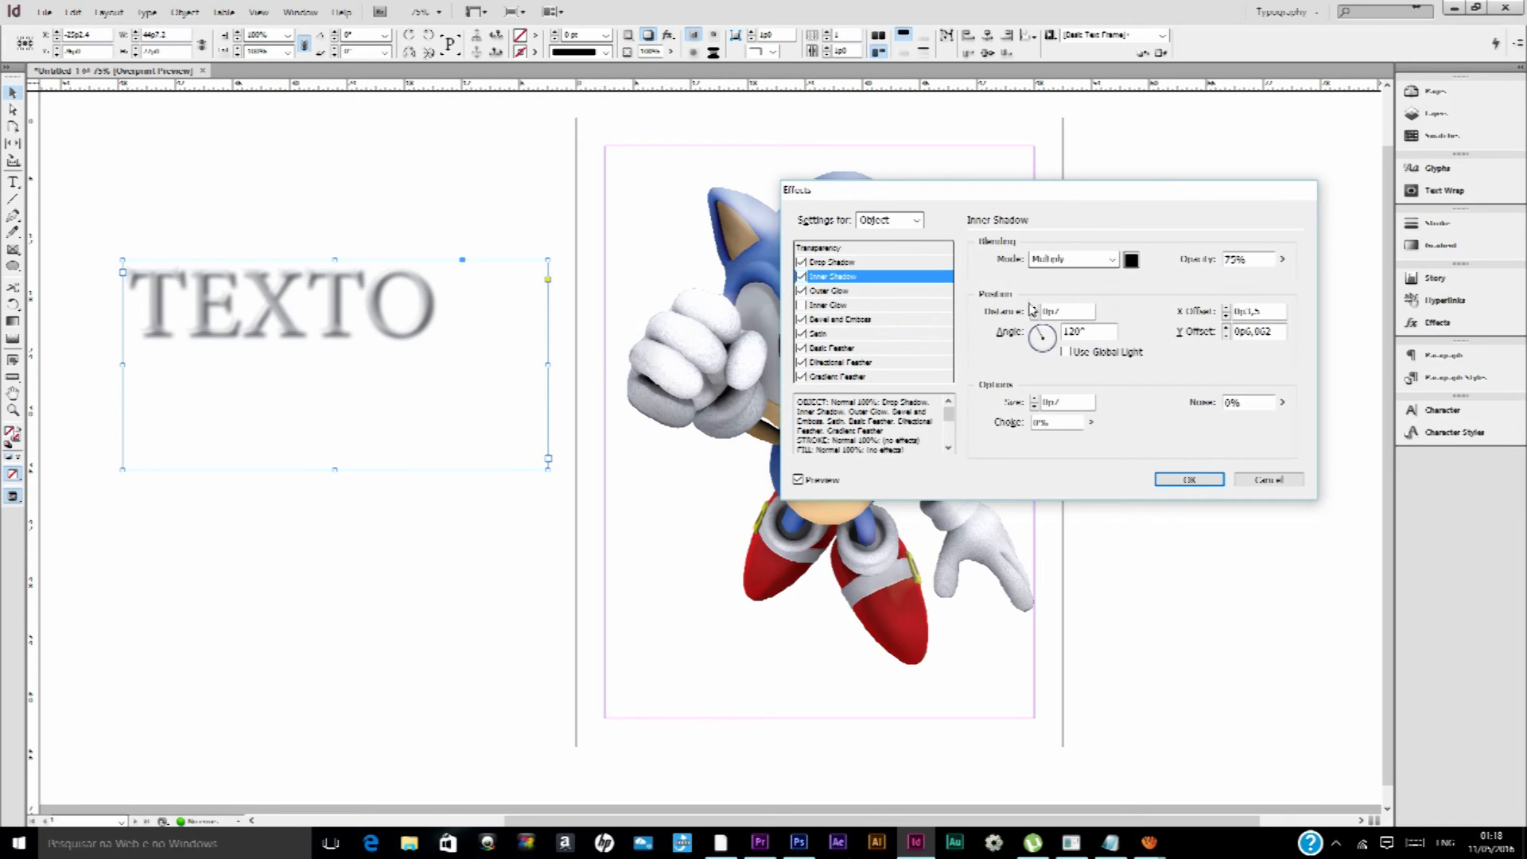
Turn off every effect on the TEXTO text except Bevel and Emboss
click(799, 262)
click(802, 277)
click(802, 320)
click(801, 291)
click(802, 320)
click(802, 335)
click(802, 349)
click(802, 363)
click(801, 377)
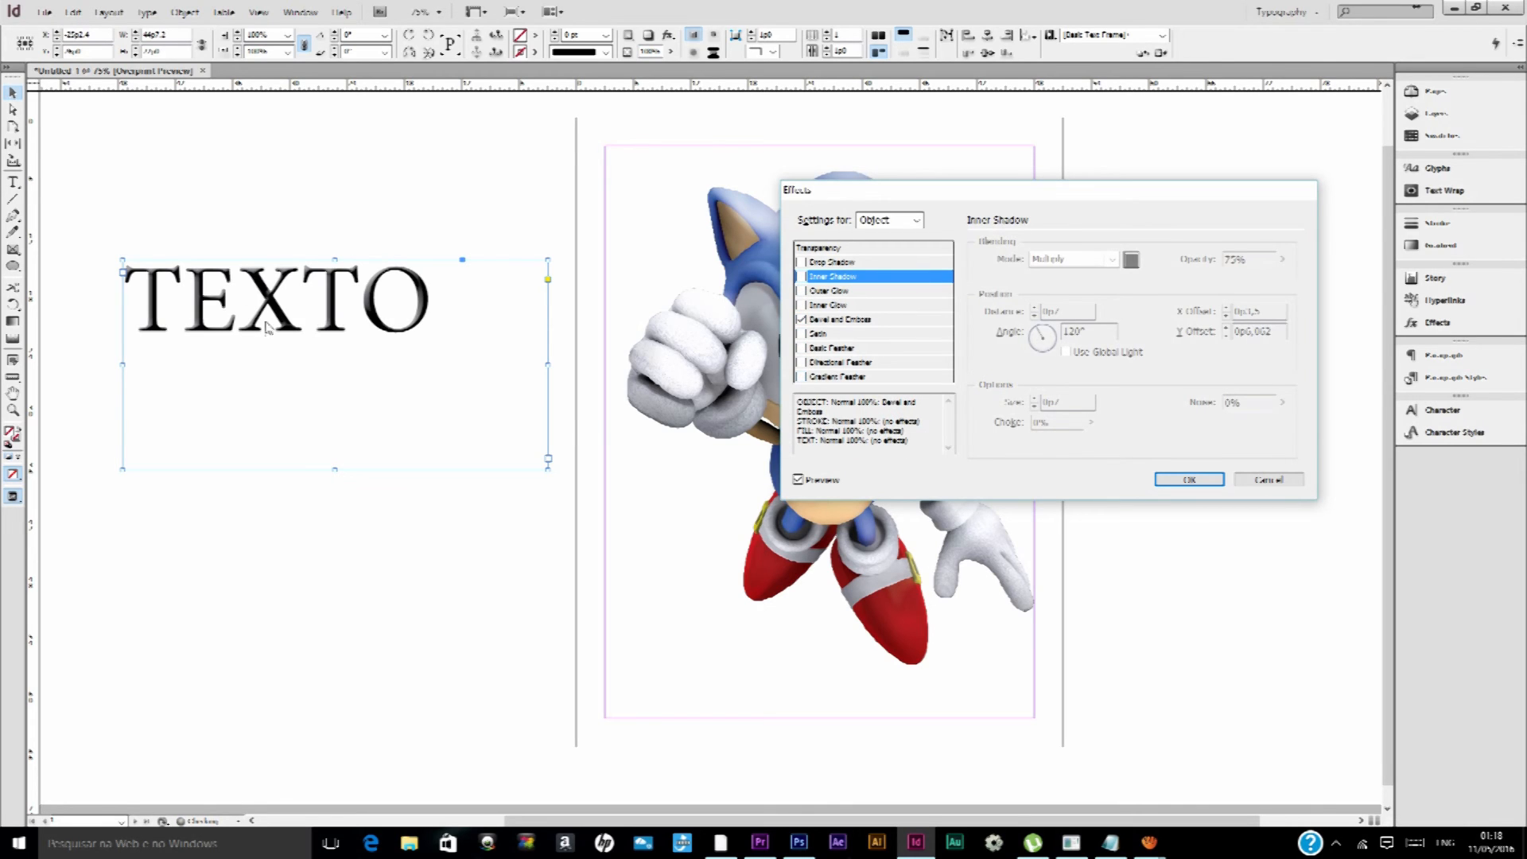
Switch to Photoshop and open the Blending Options of Layer 27
click(799, 844)
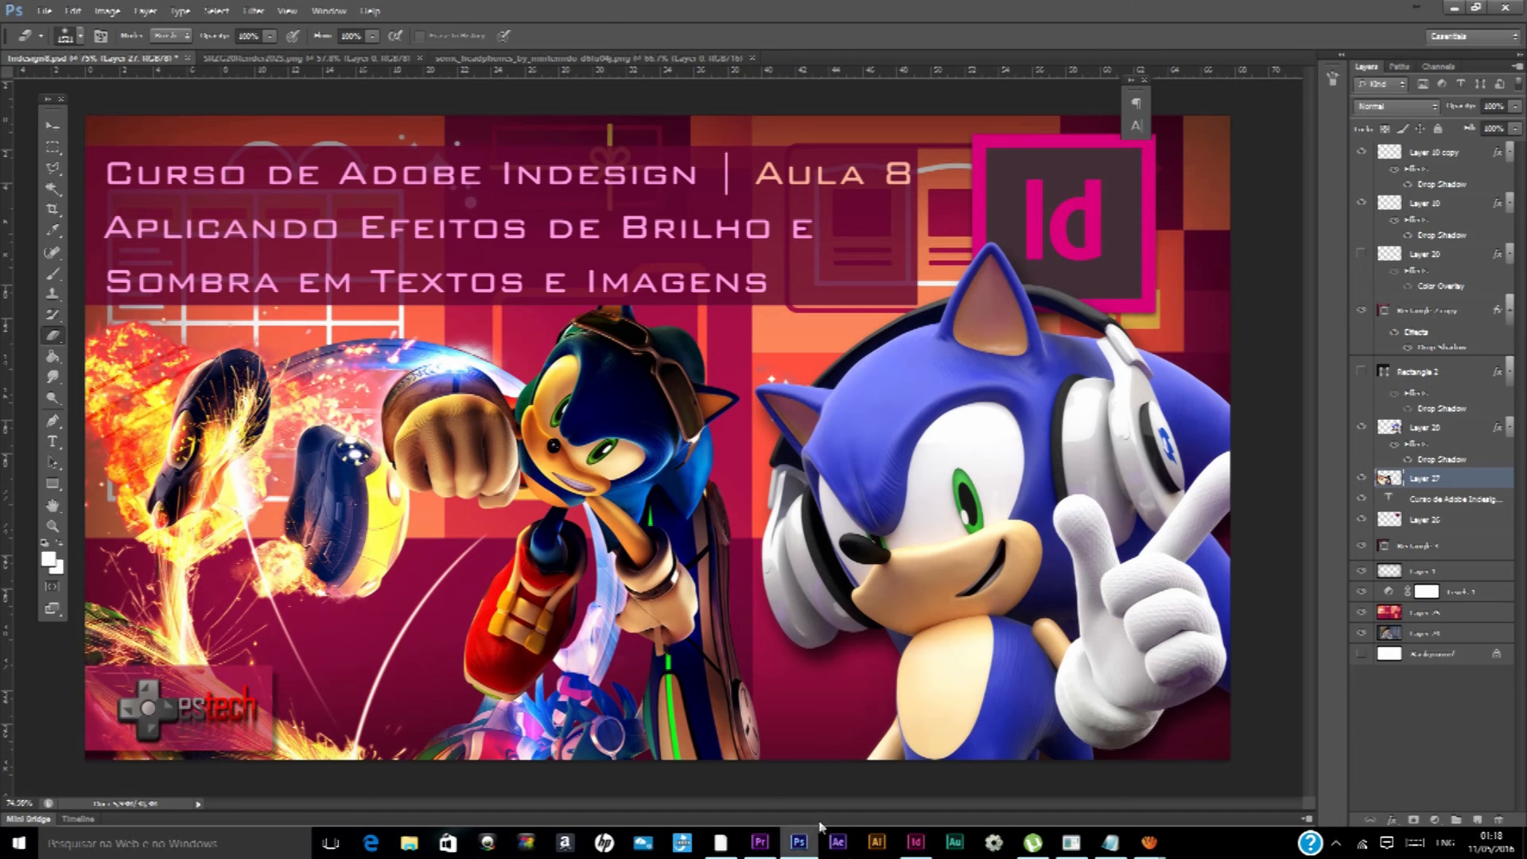
right_click(1438, 483)
click(1353, 291)
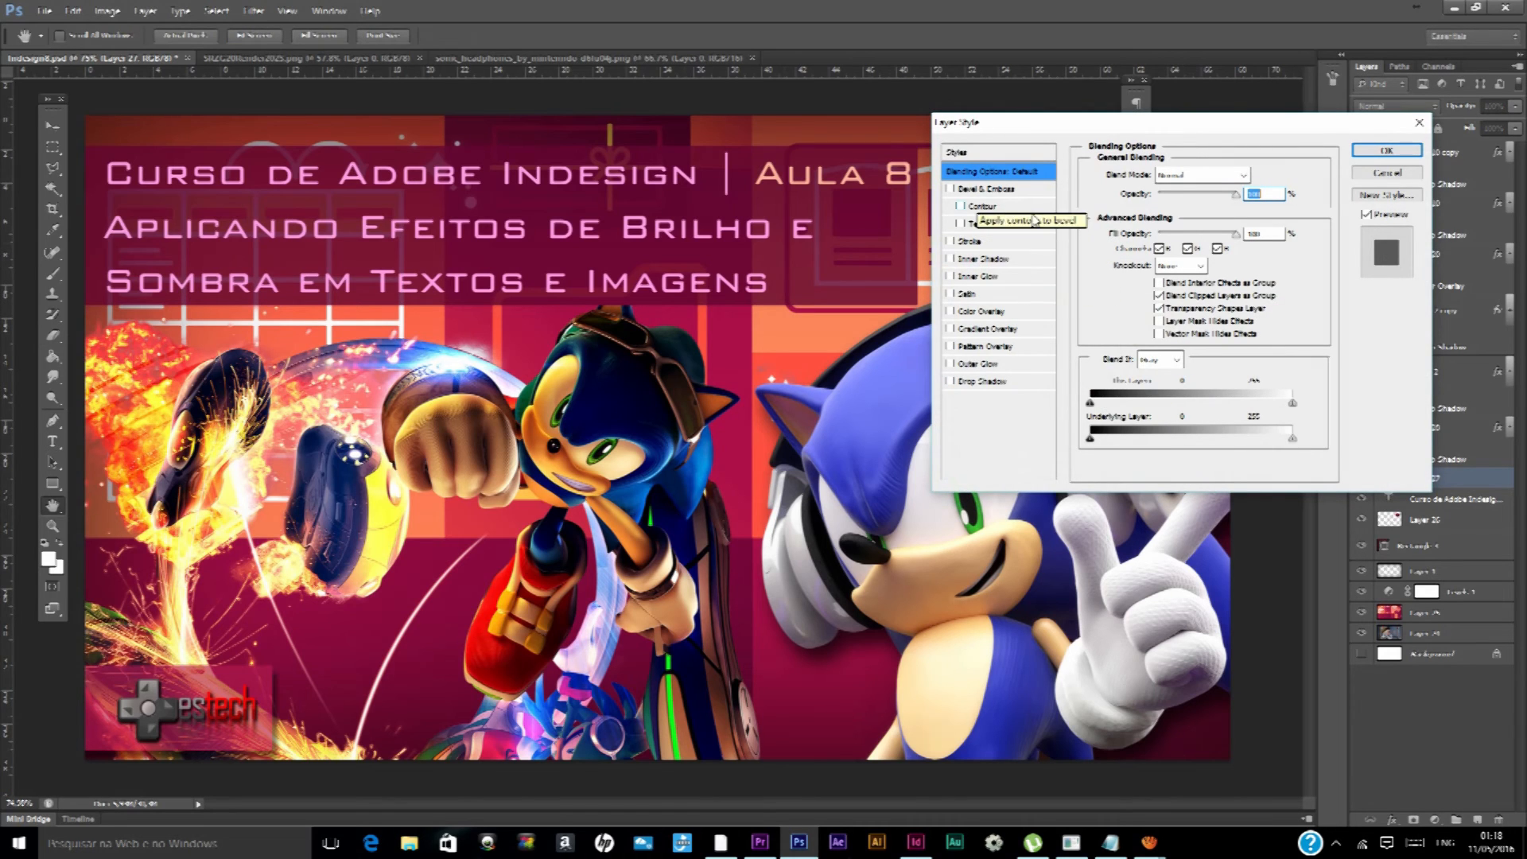
Try a Stroke layer style on Layer 27 and dismiss the layer style settings
click(977, 242)
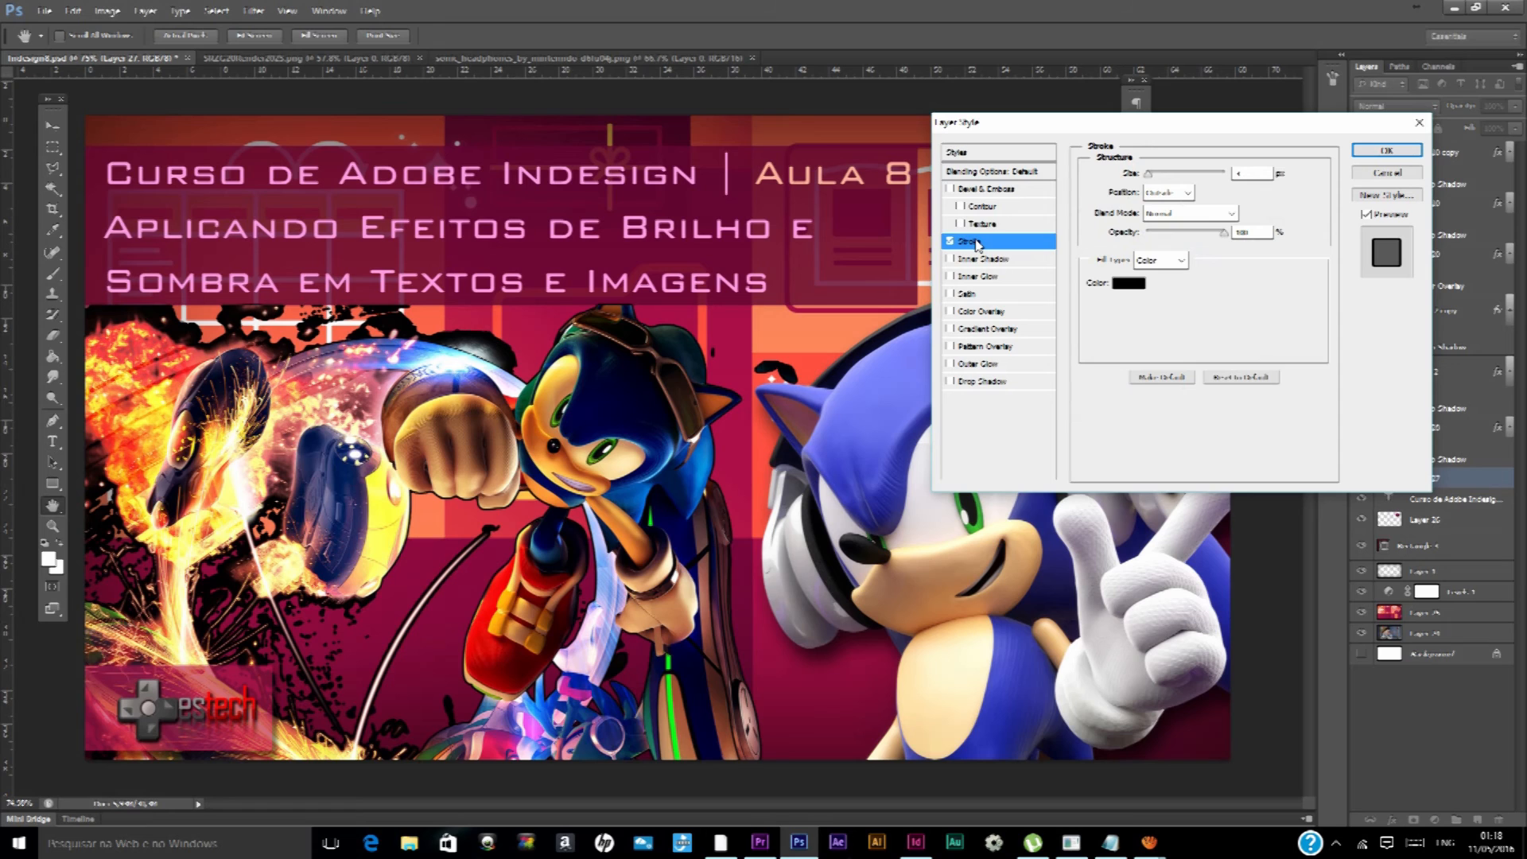
click(950, 243)
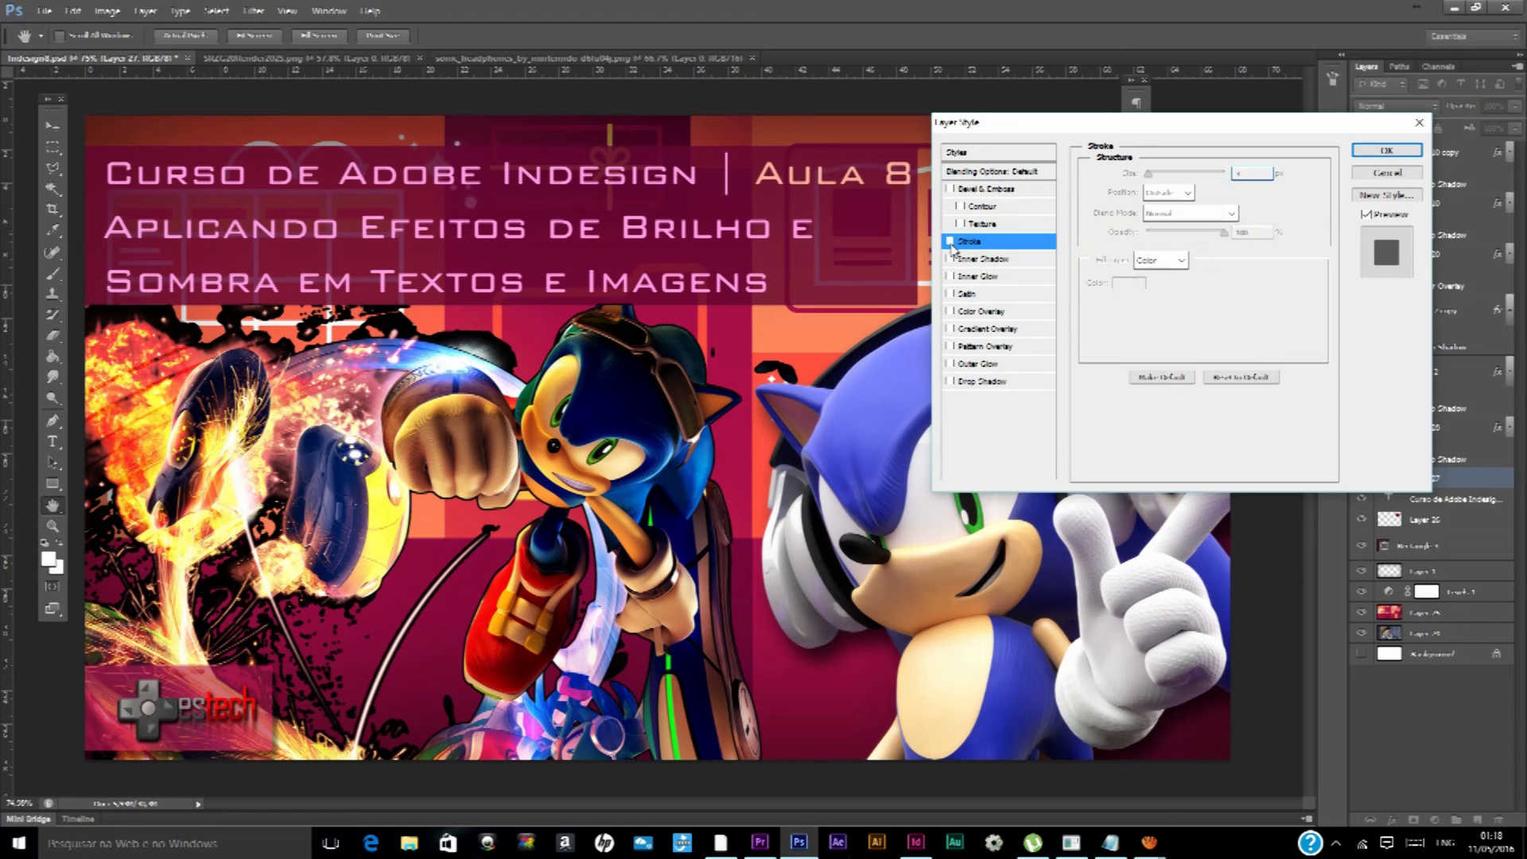
click(1389, 175)
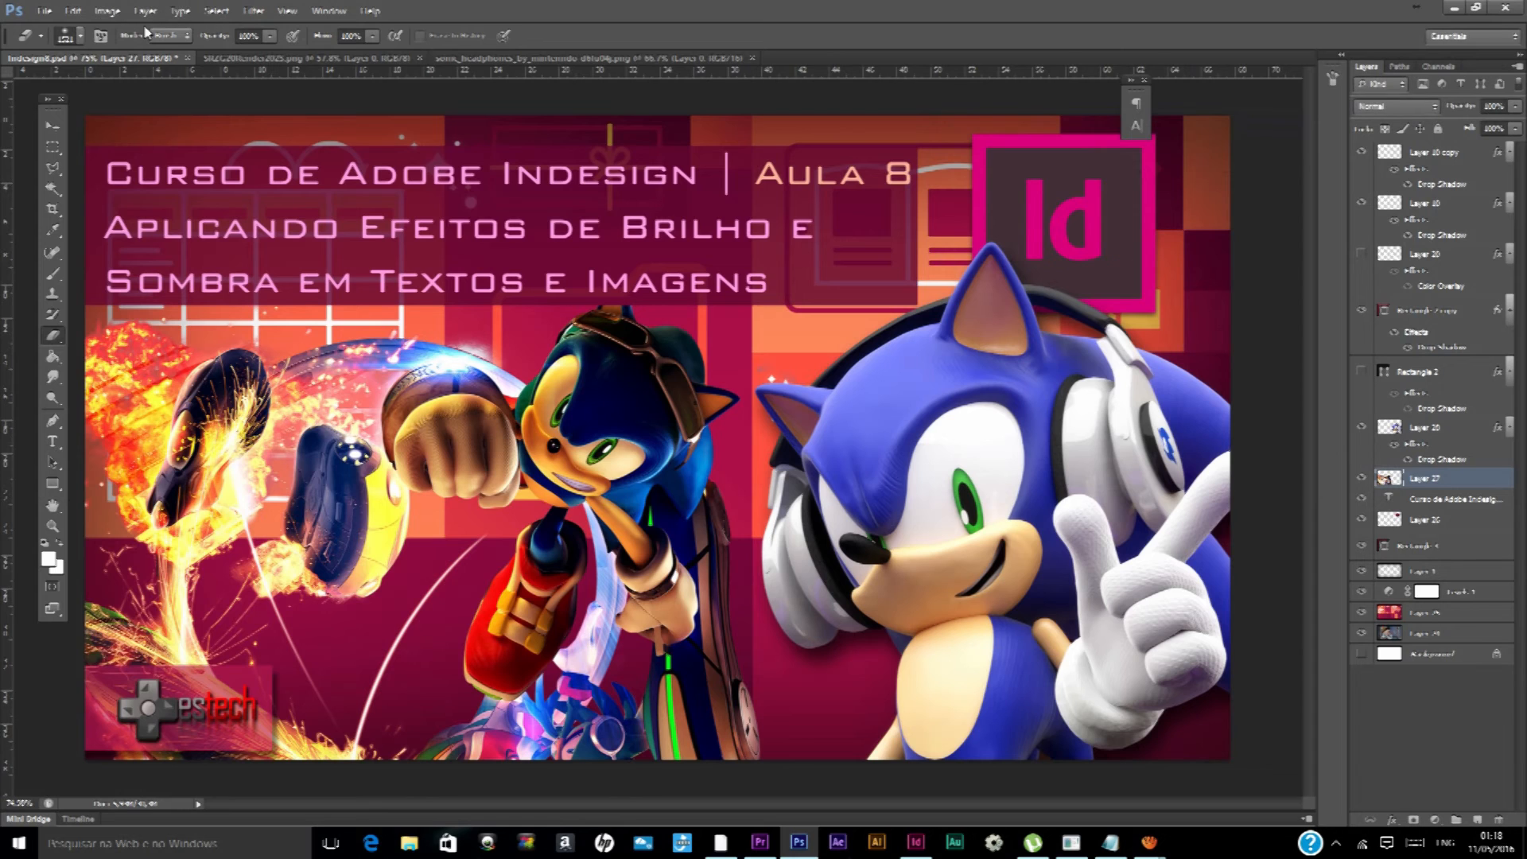
click(218, 11)
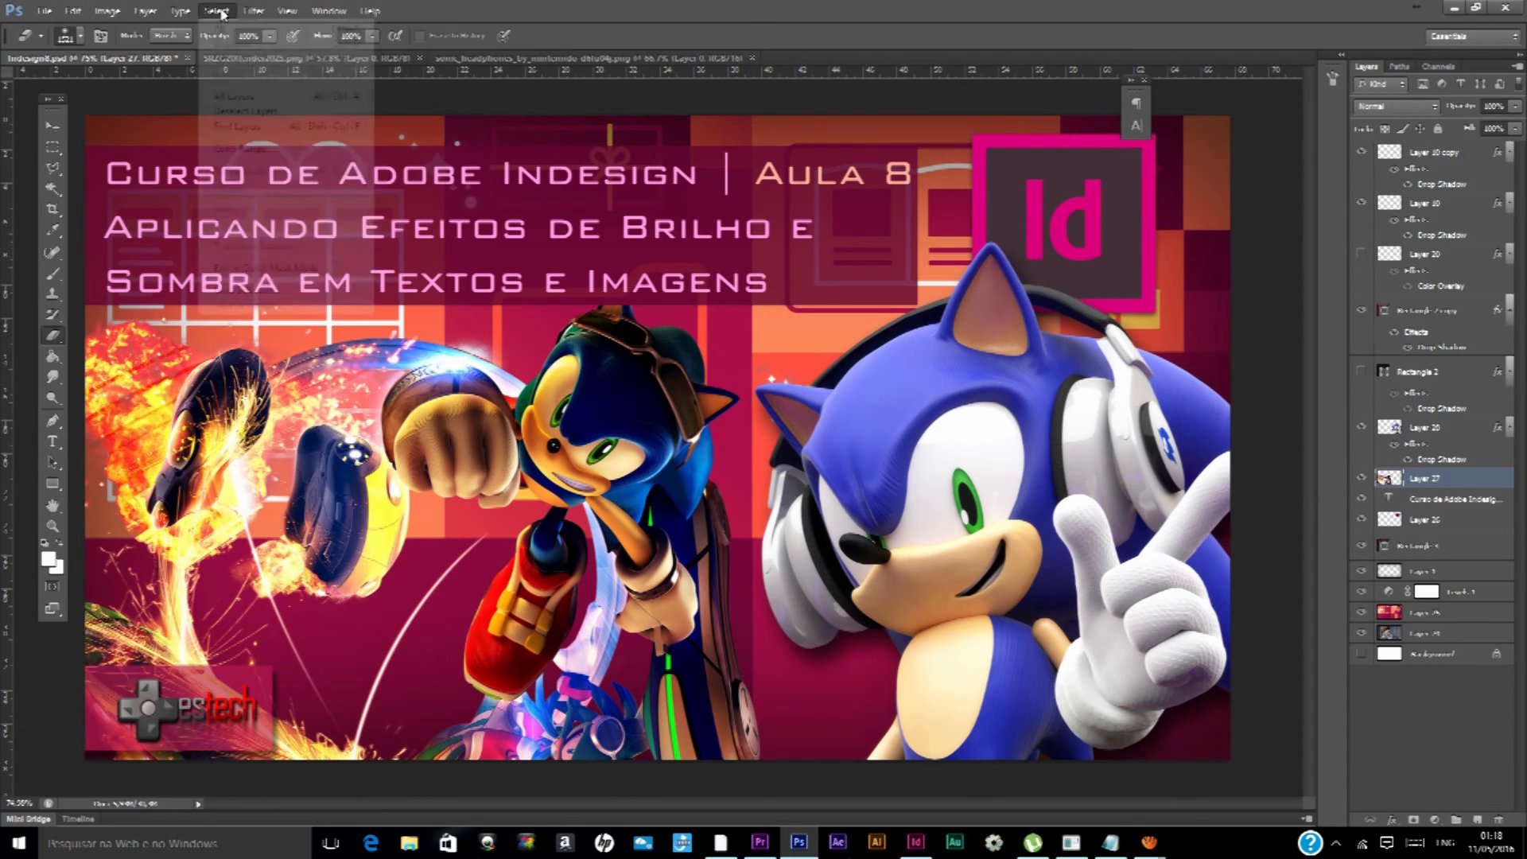
mouse_move(183, 12)
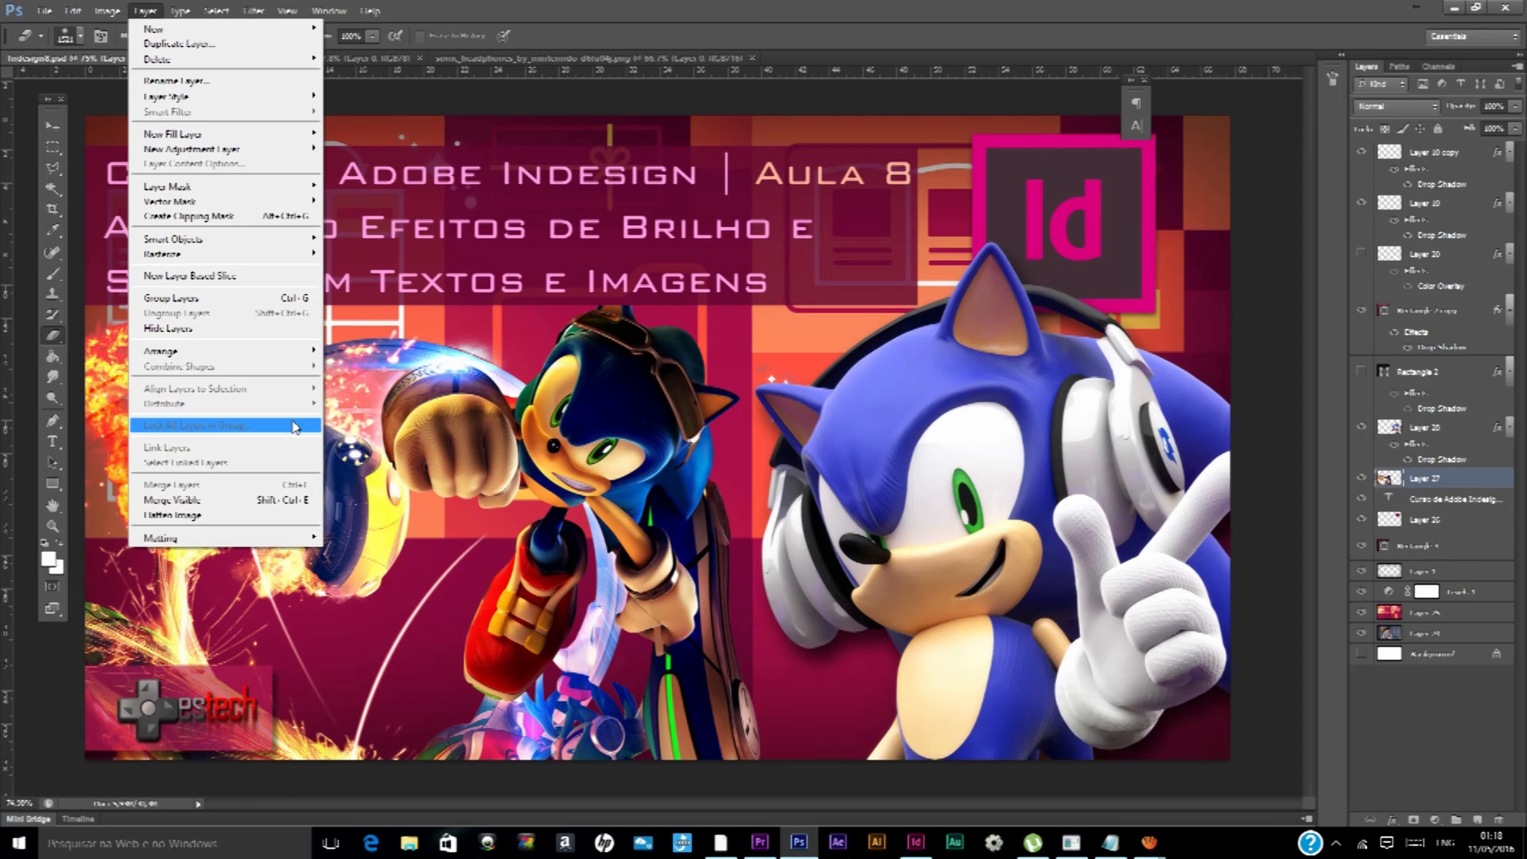
Switch to InDesign, close the effects settings and move the TEXTO text frame closer to the Sonic image
click(915, 843)
click(1288, 481)
drag(270, 333, 479, 317)
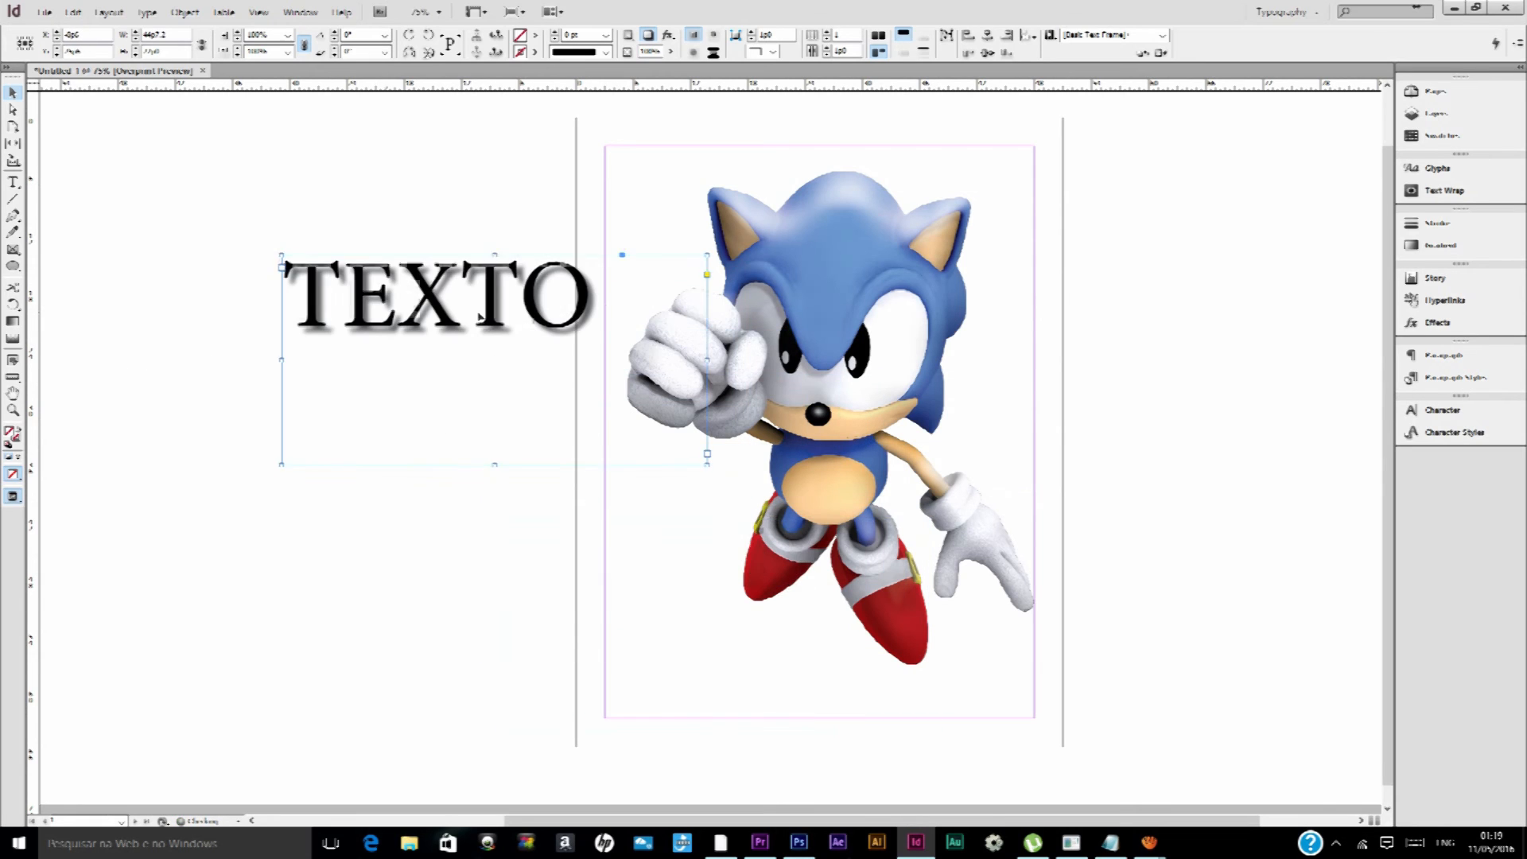
Select the Sonic image and examine its details from head to shoes at 300% magnification
click(833, 246)
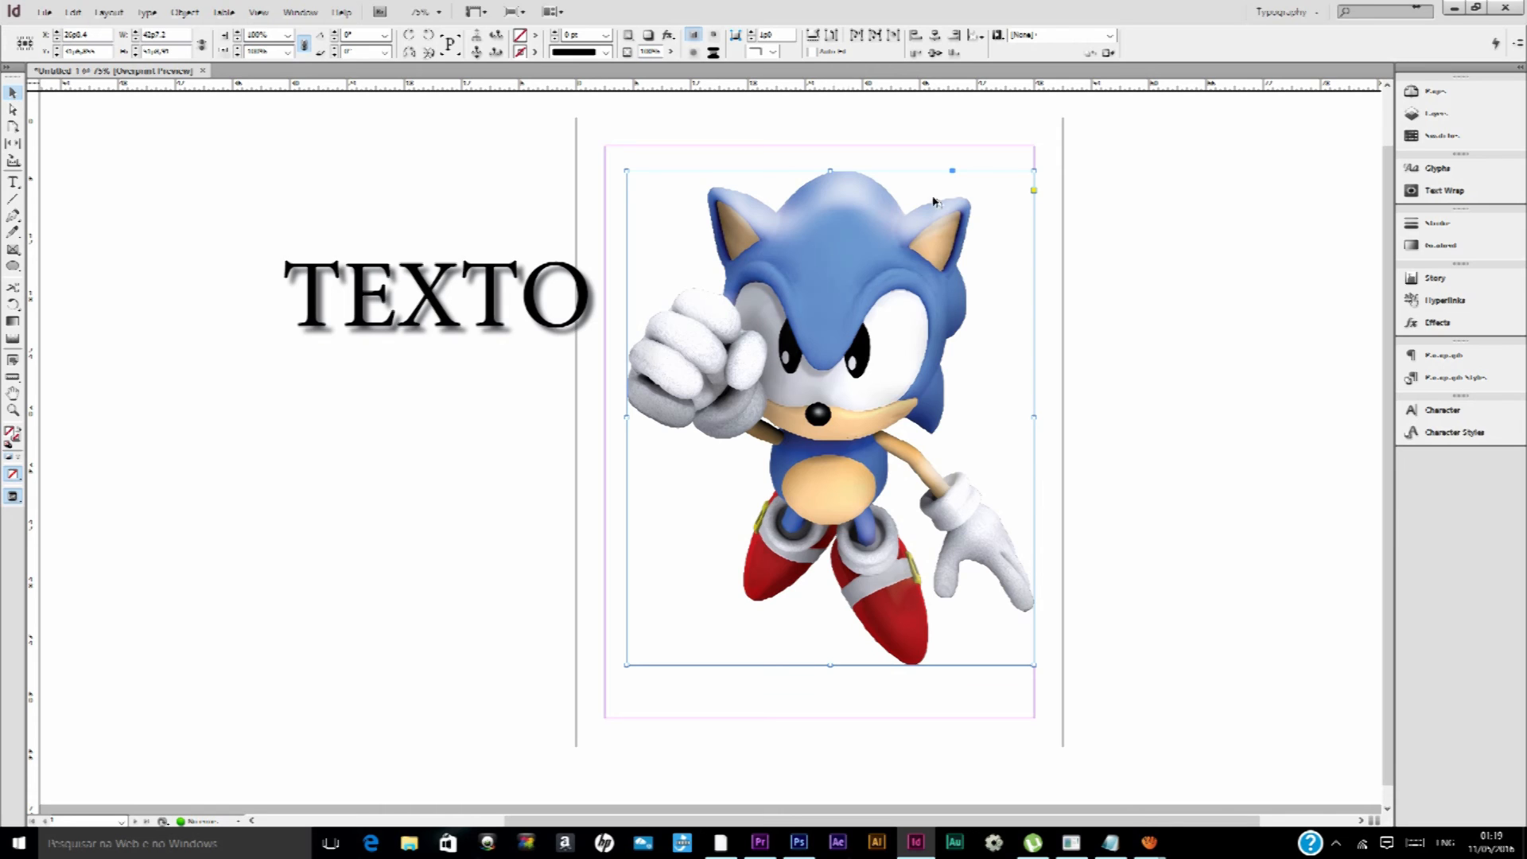
scroll(965, 248, up, 2)
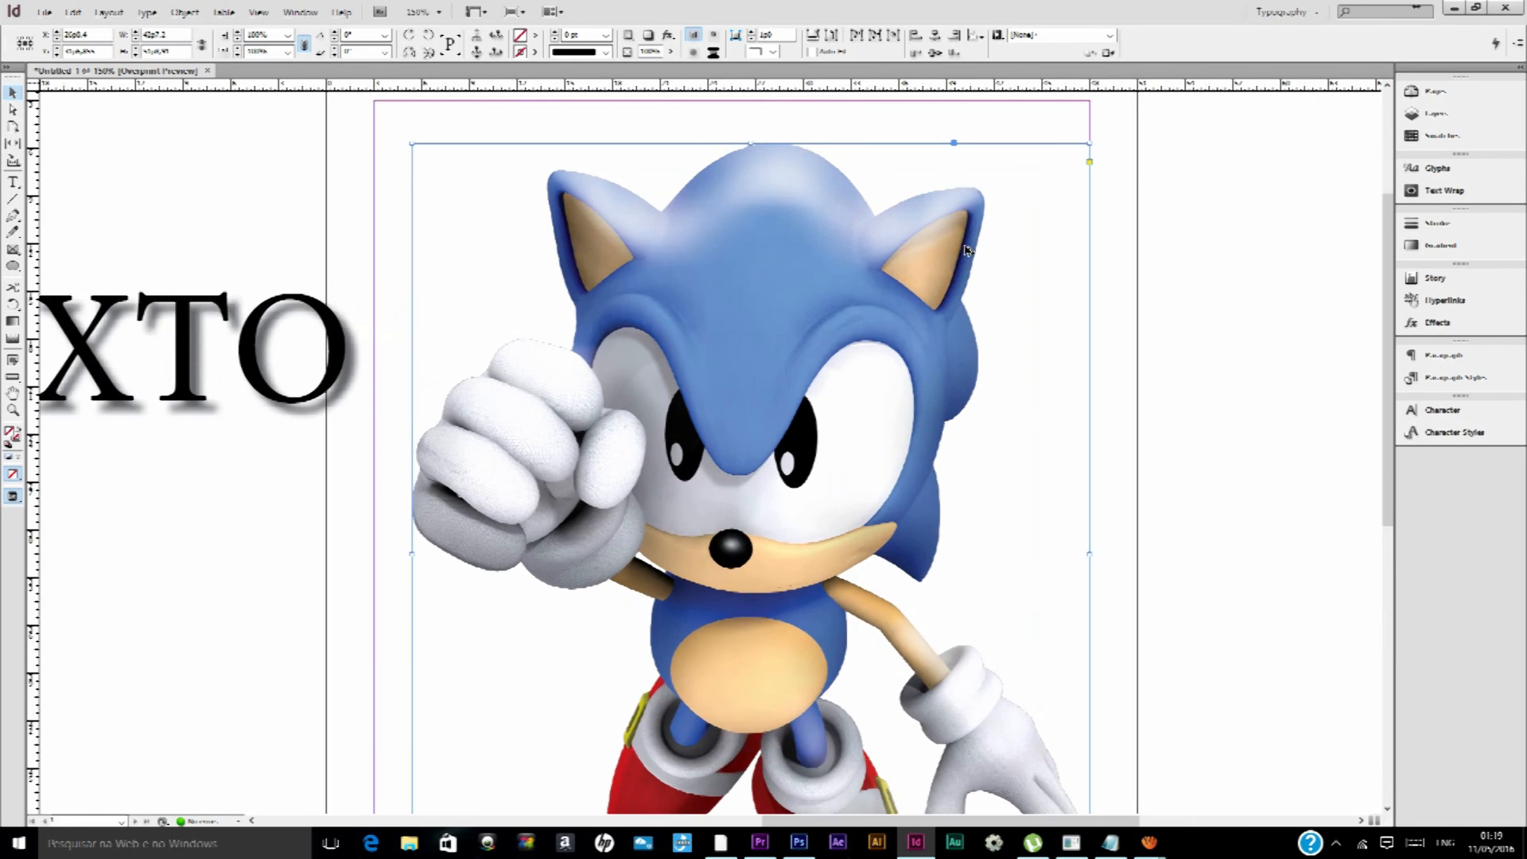
scroll(965, 250, up, 1)
scroll(839, 331, up, 1)
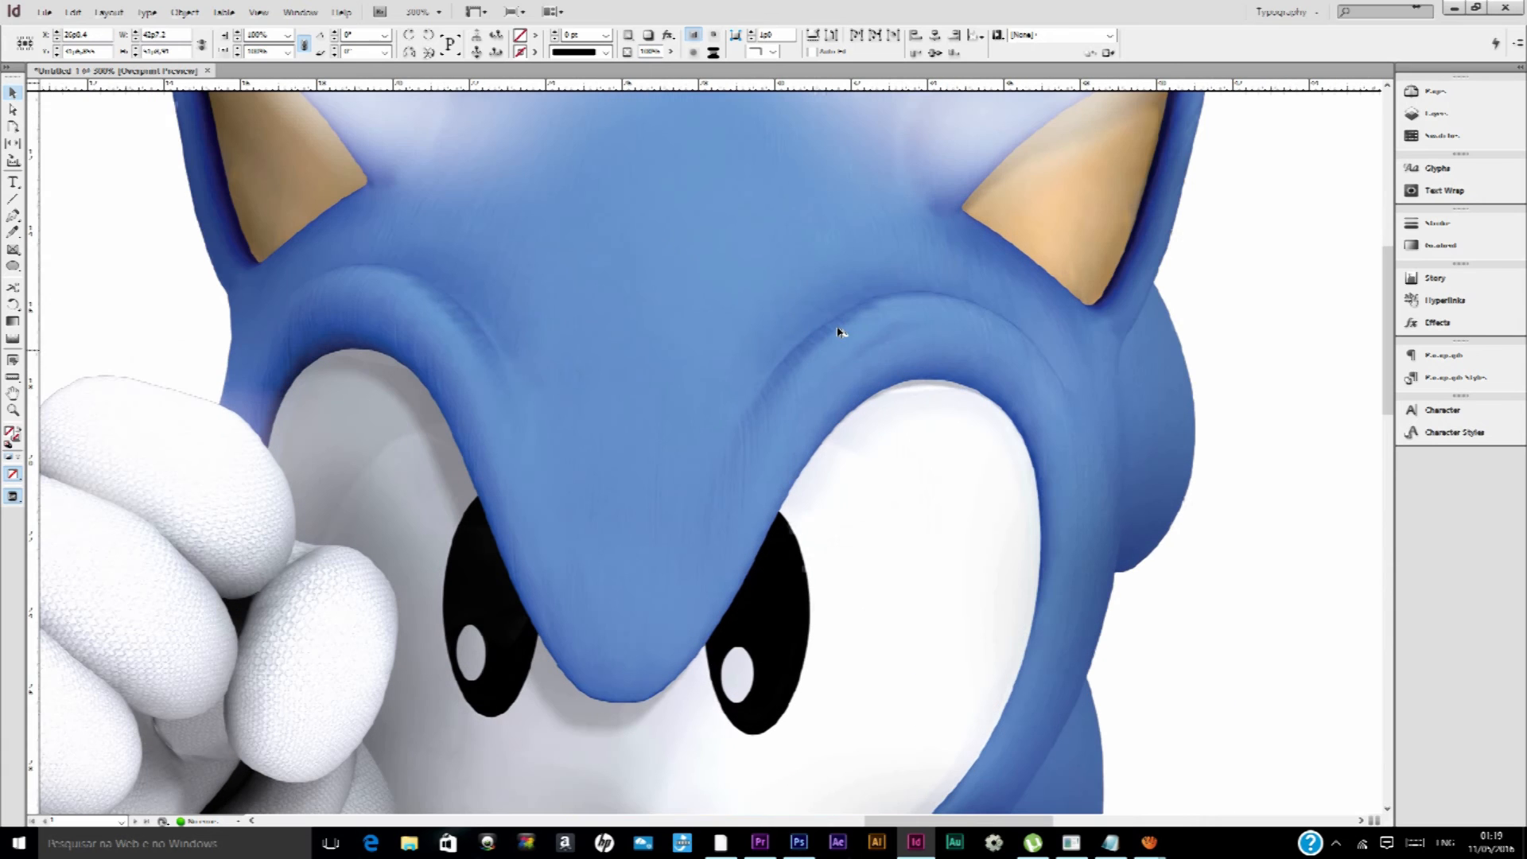
scroll(841, 330, down, 3)
scroll(840, 331, down, 8)
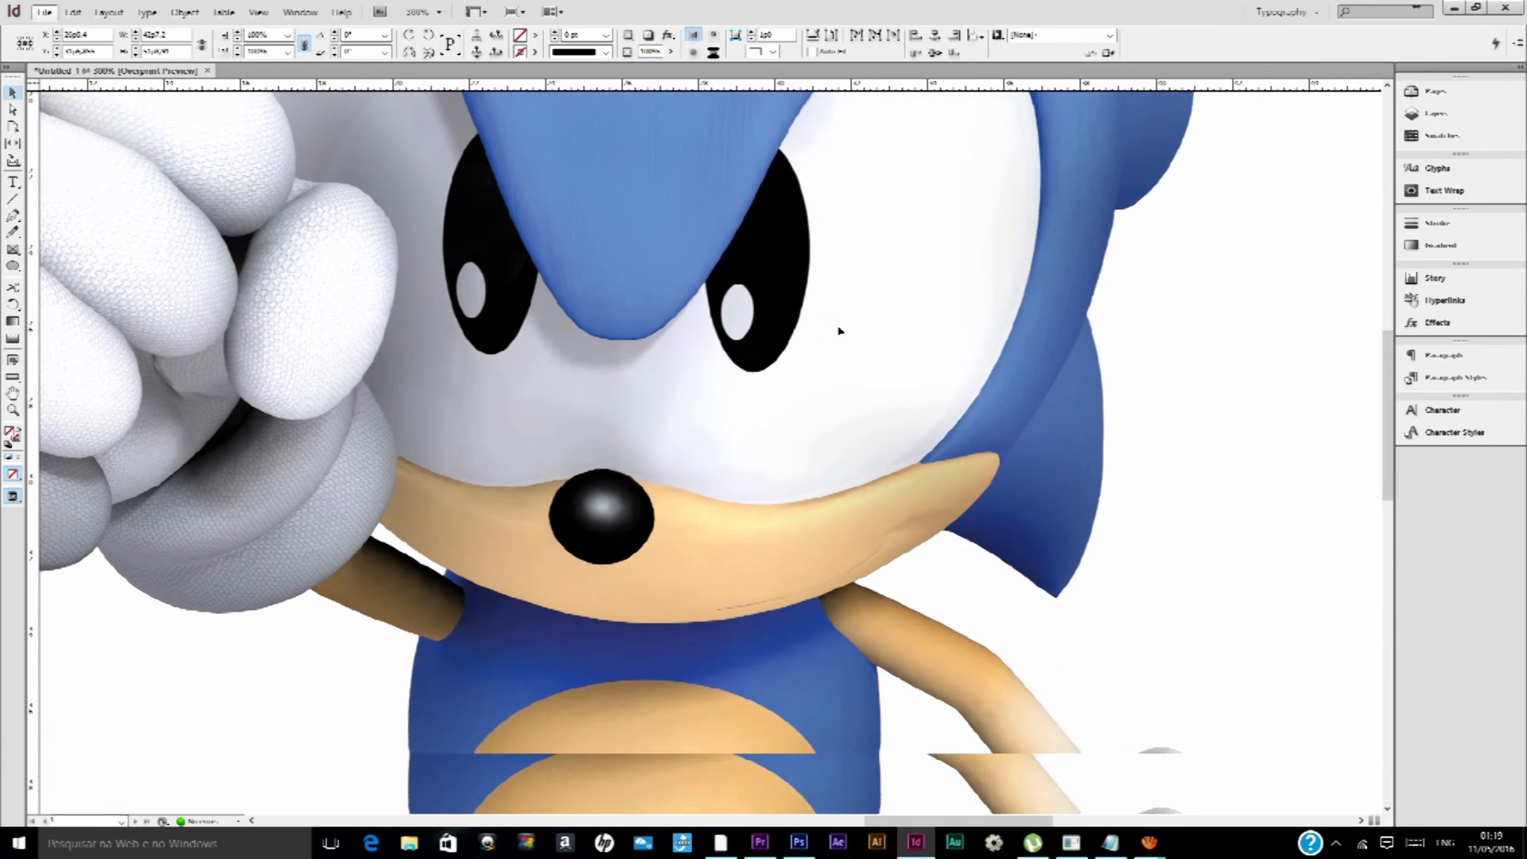
scroll(839, 331, down, 5)
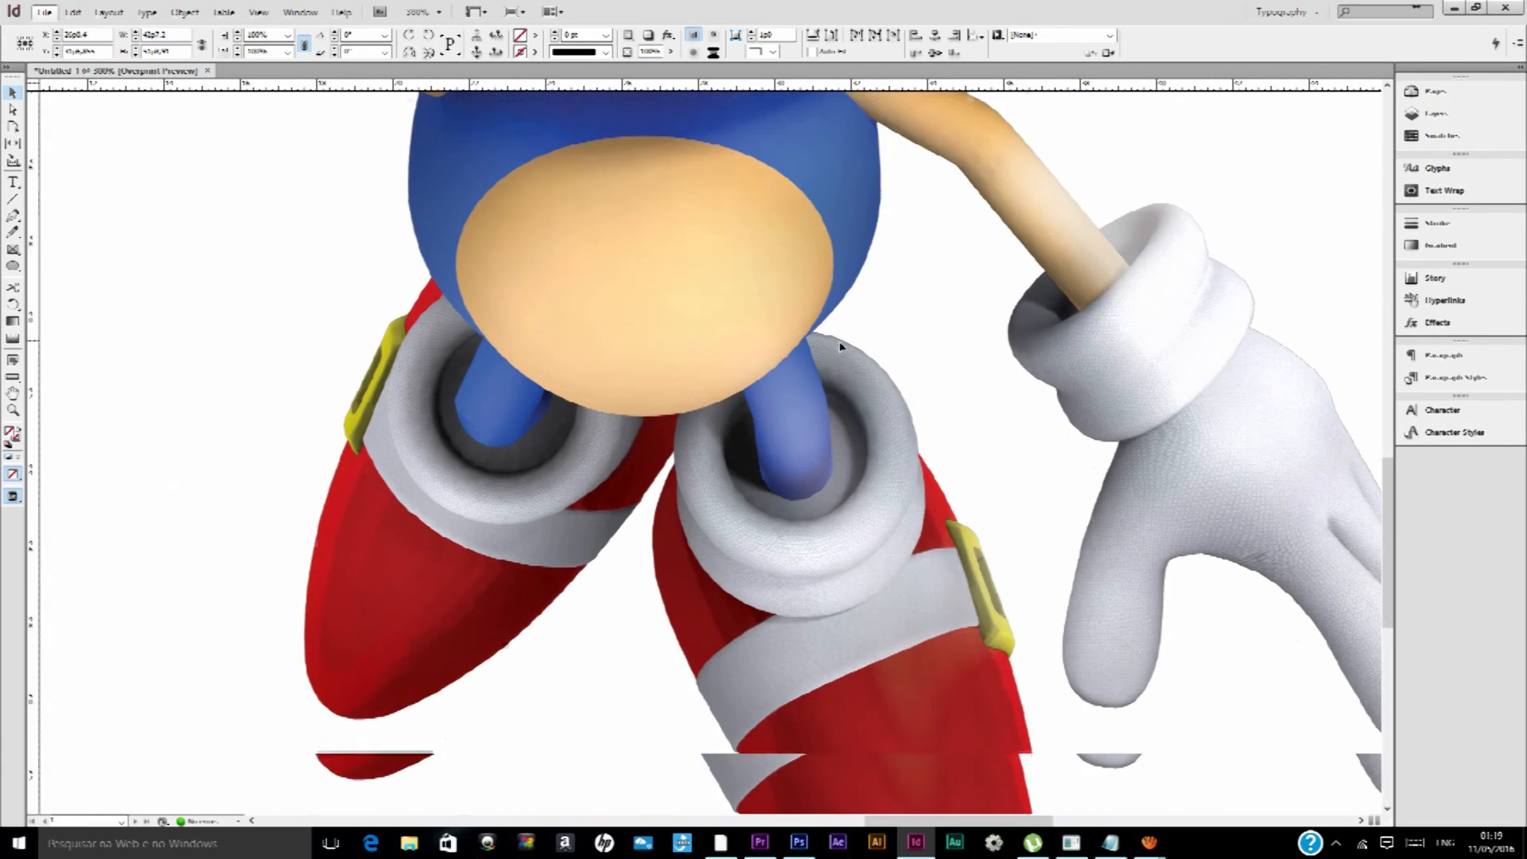
scroll(837, 353, up, 2)
scroll(838, 353, up, 2)
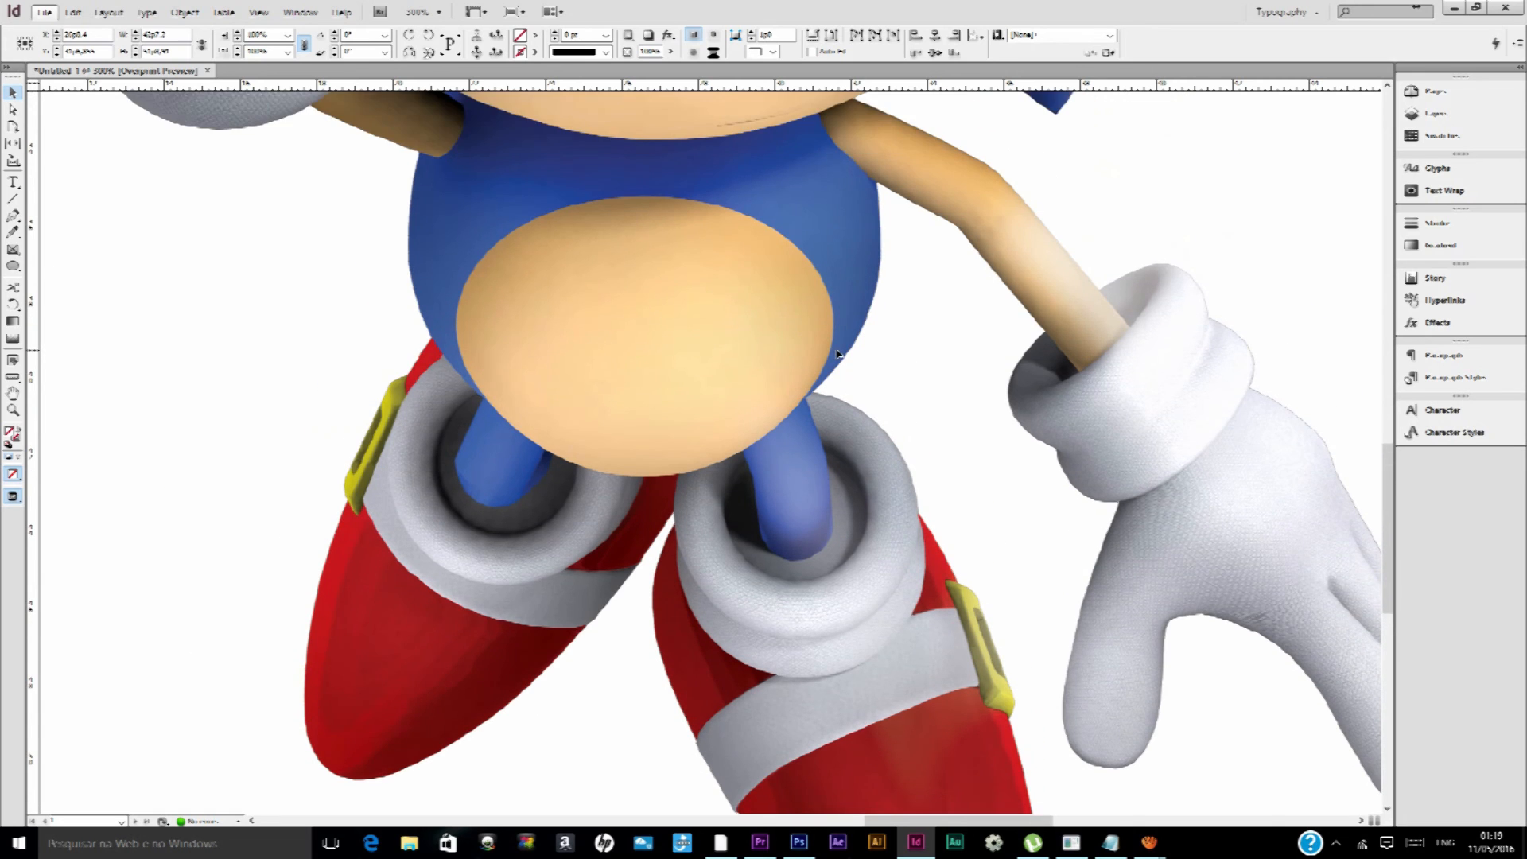
scroll(790, 331, down, 4)
scroll(787, 162, up, 4)
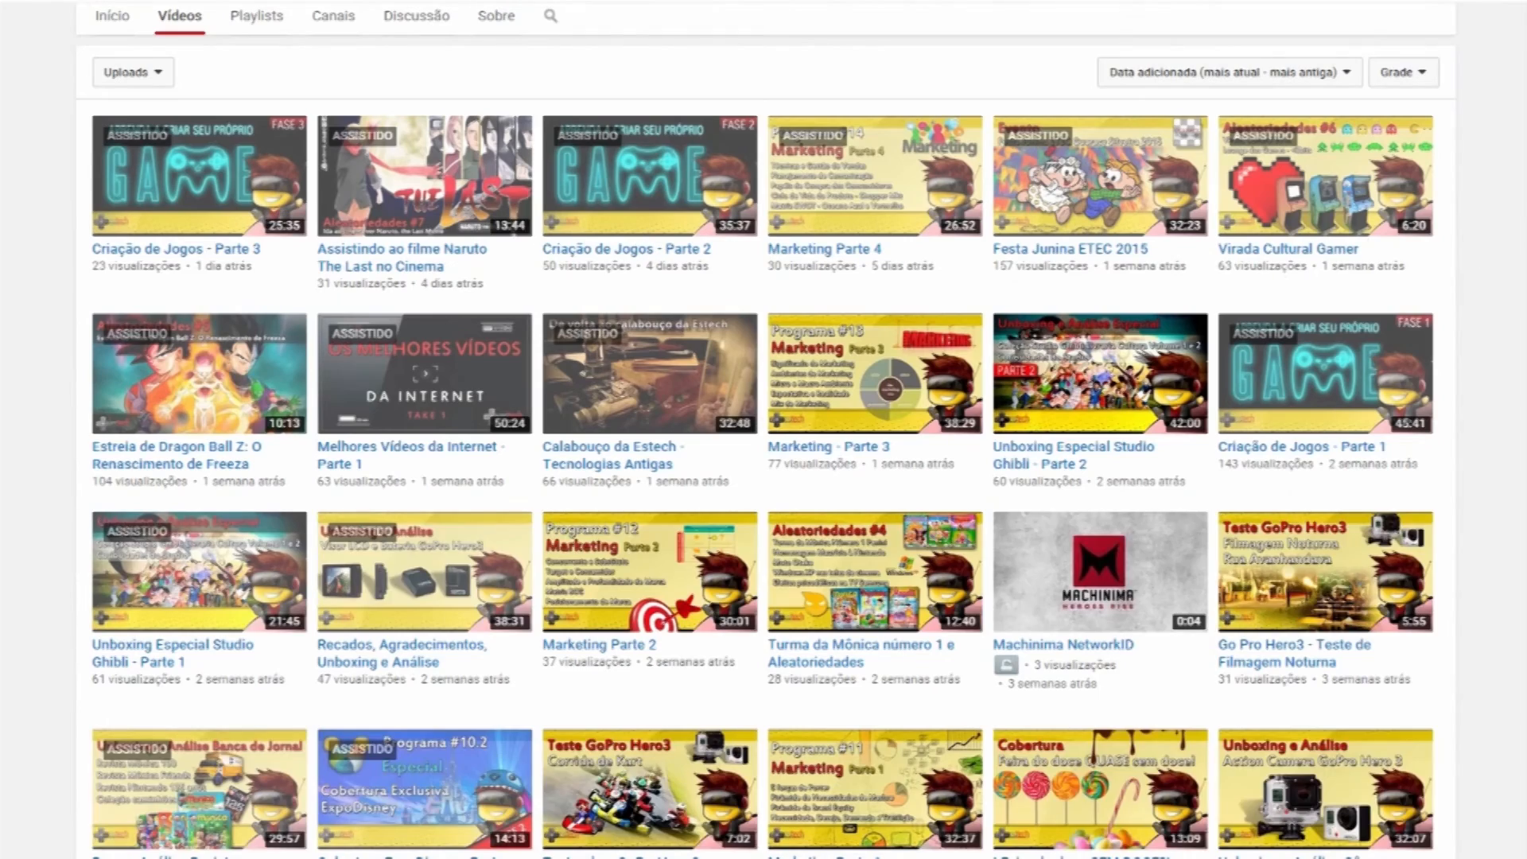
Look through the Estech YouTube channel's uploaded videos and open its playlists
scroll(990, 701, down, 5)
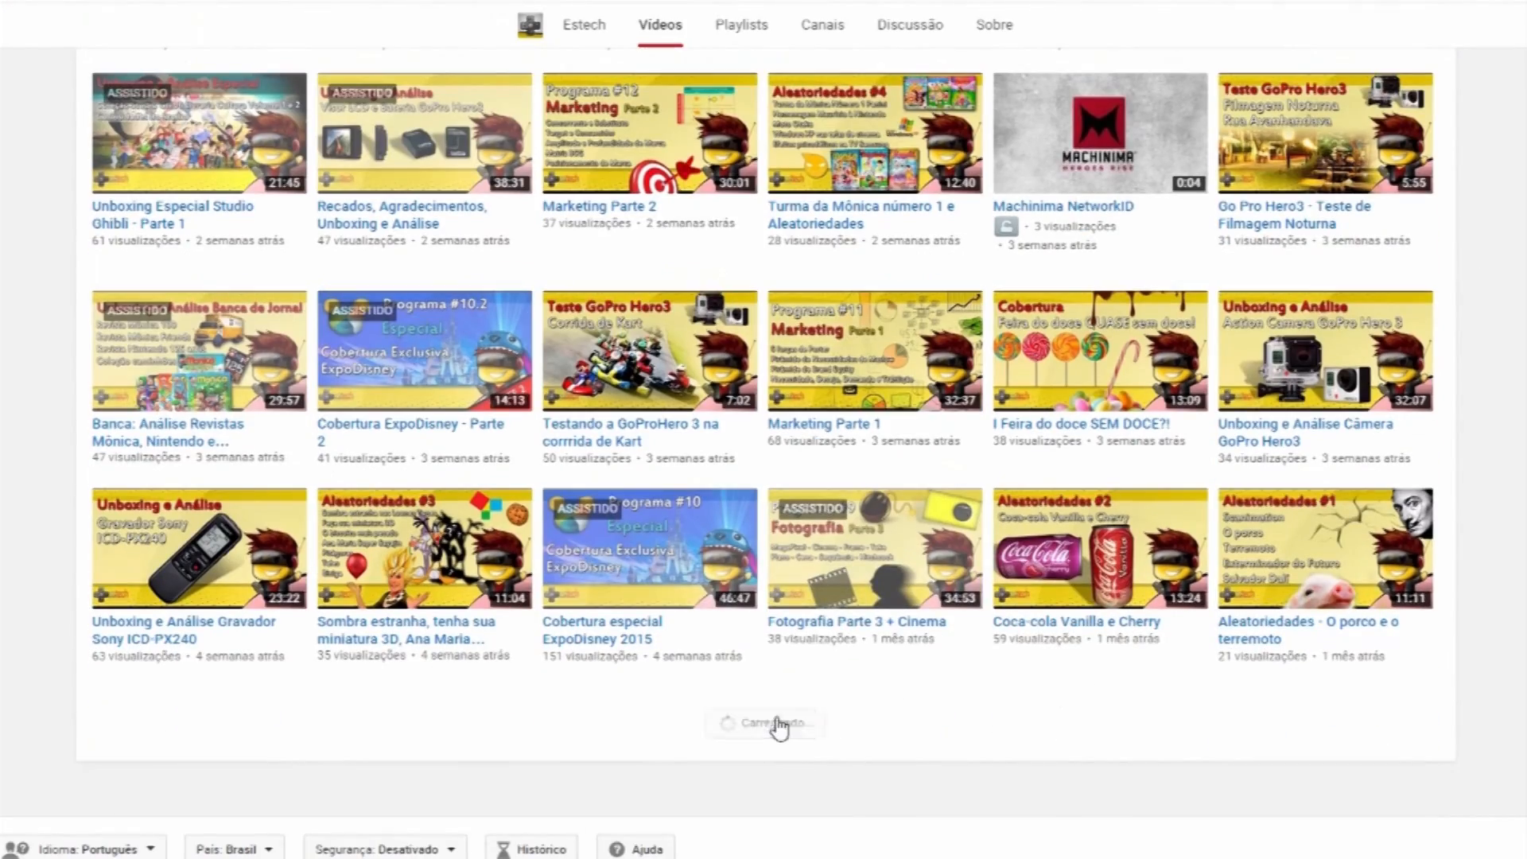
scroll(858, 702, down, 10)
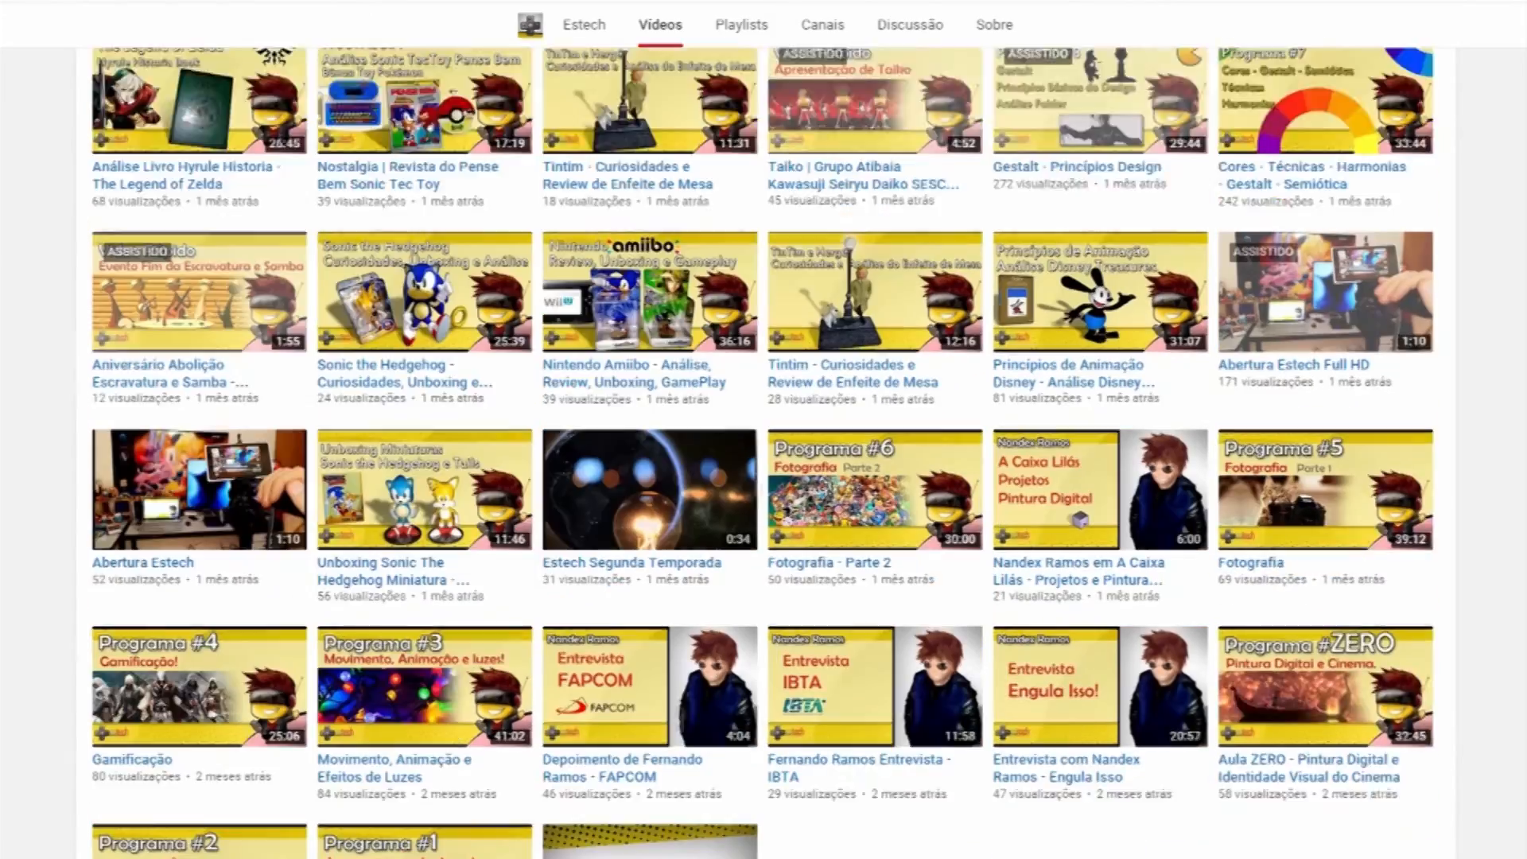
scroll(766, 454, up, 20)
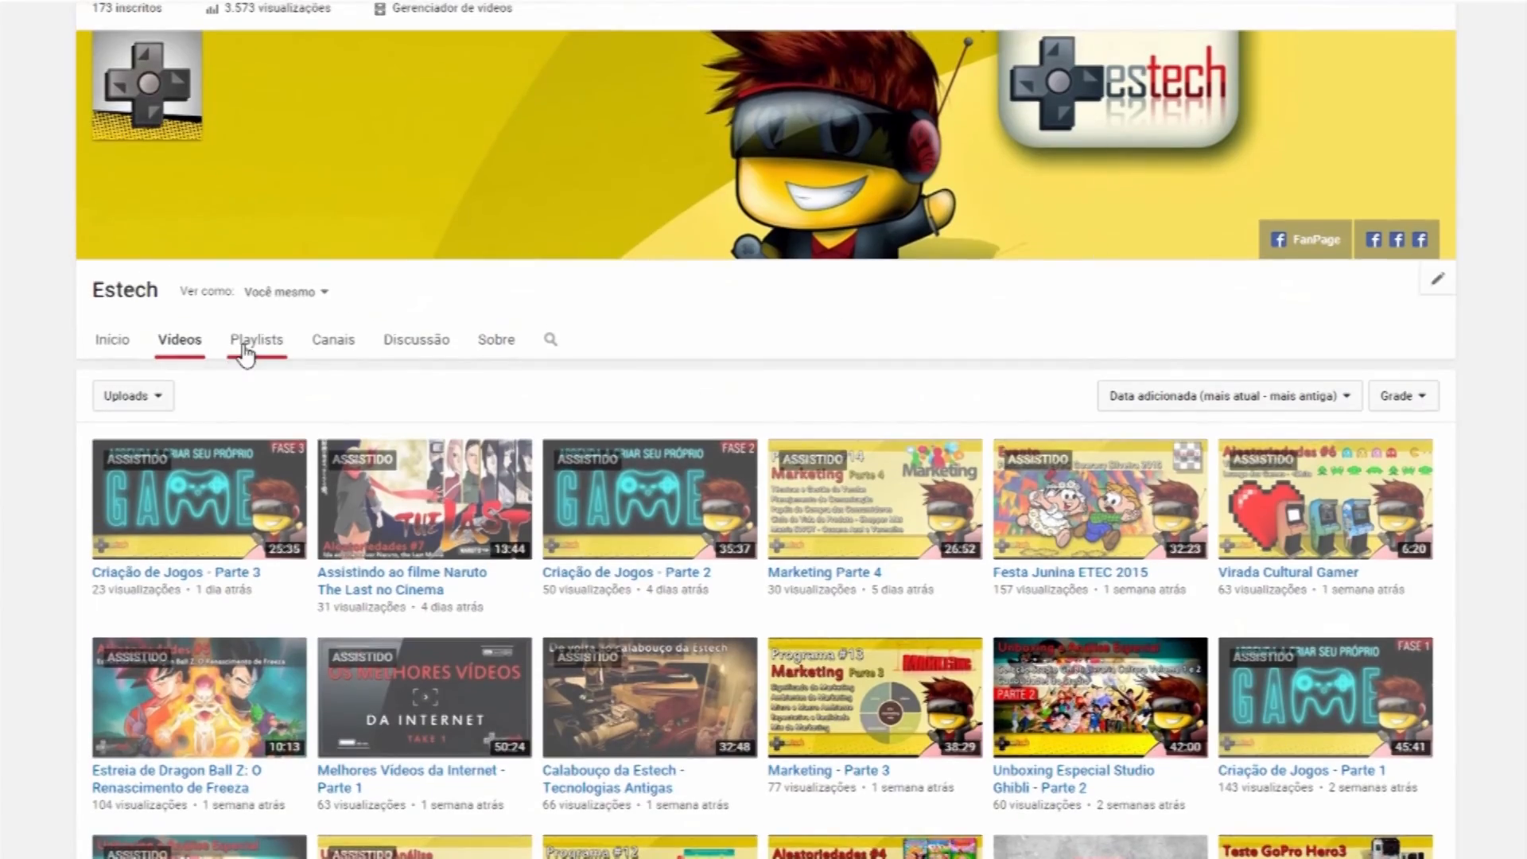
click(246, 350)
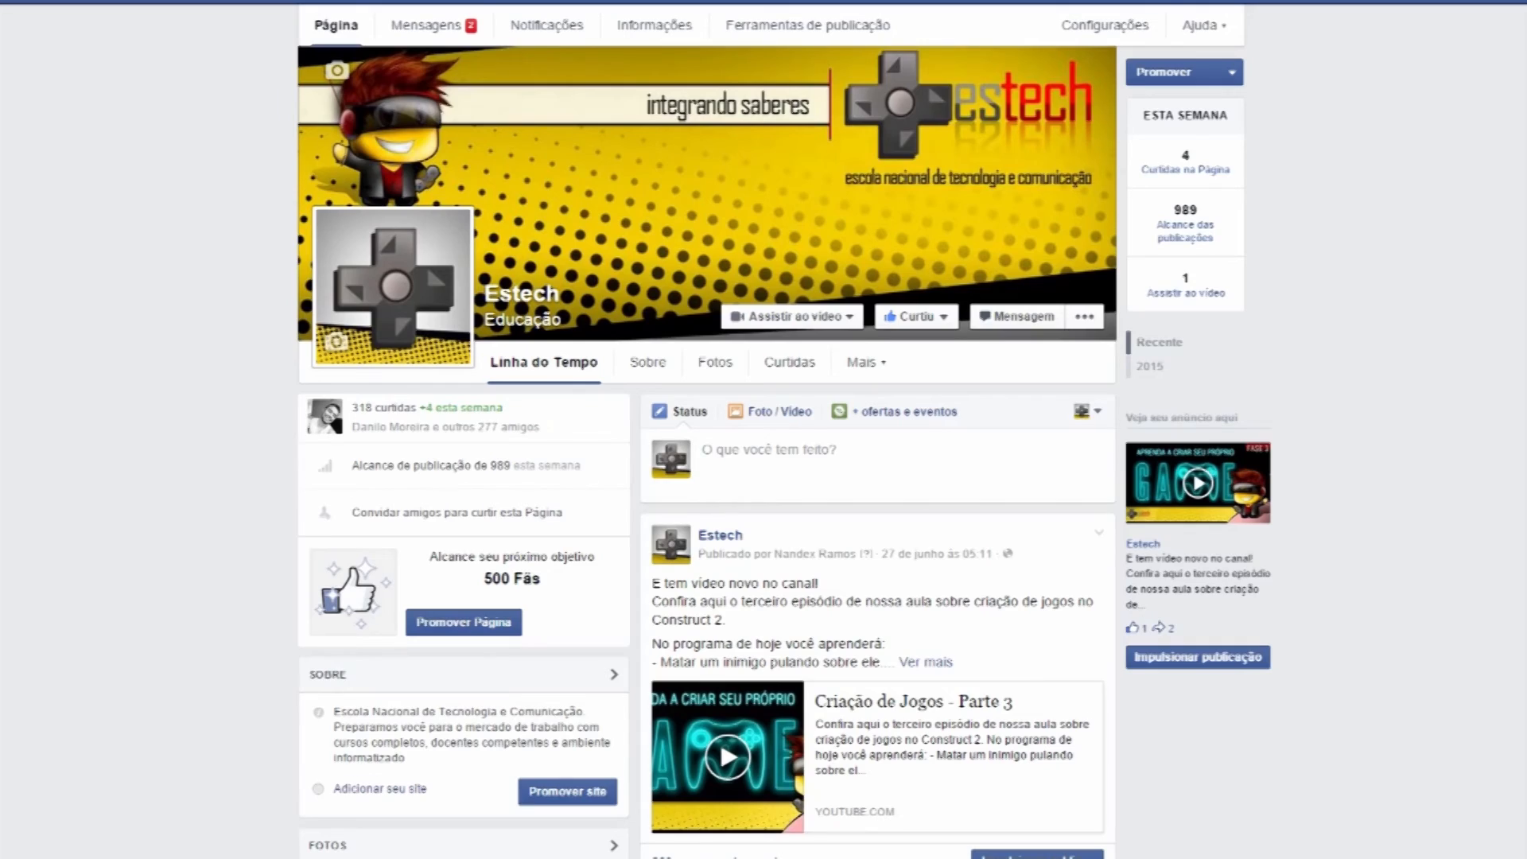
Browse the Estech Facebook page and open the sharing options of the Naruto The Last post
scroll(707, 451, down, 8)
scroll(854, 682, down, 6)
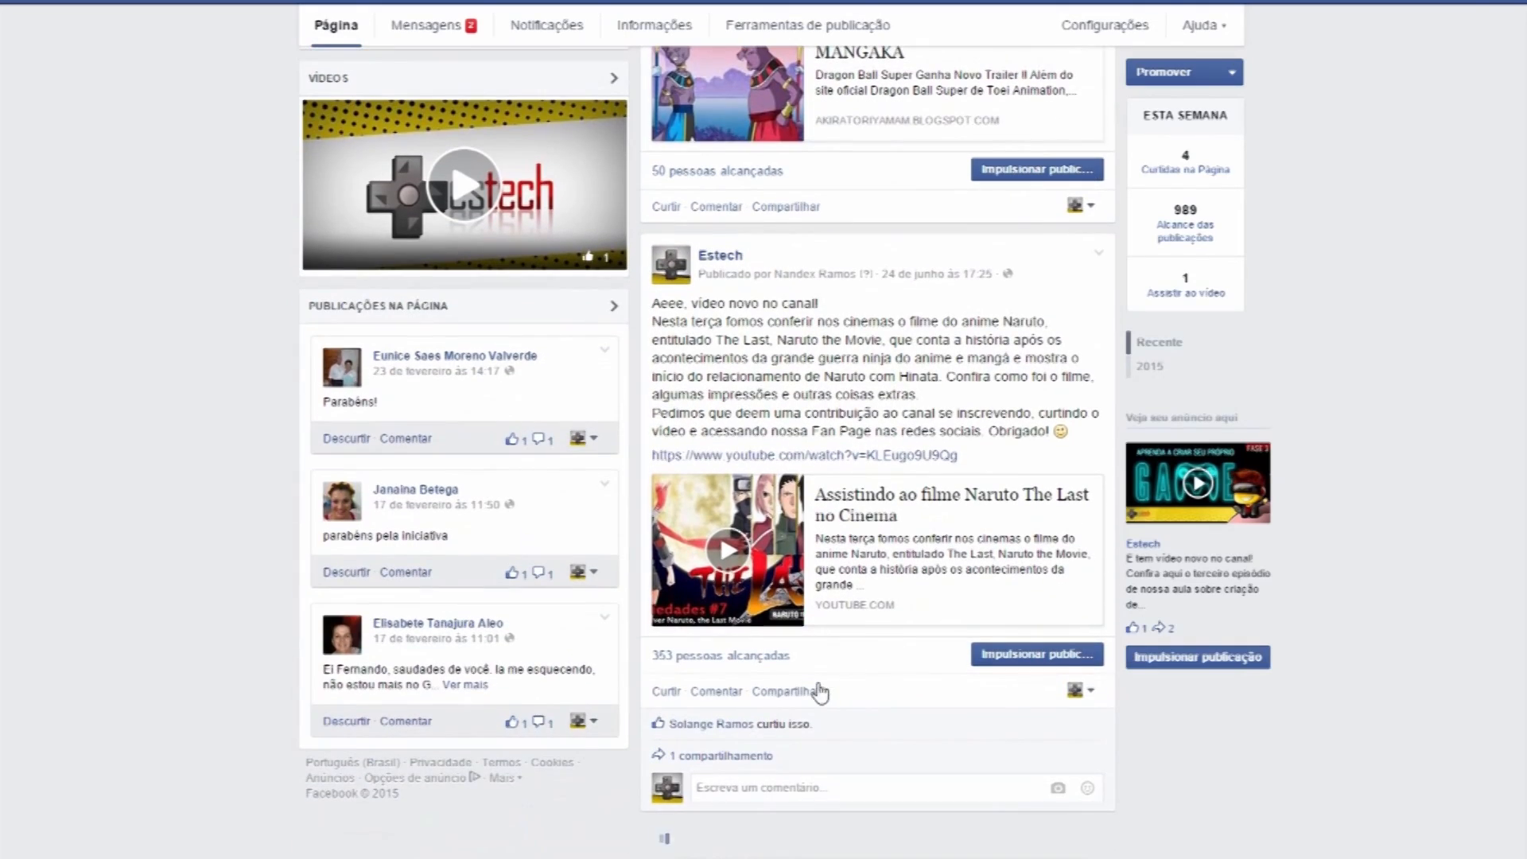
click(795, 693)
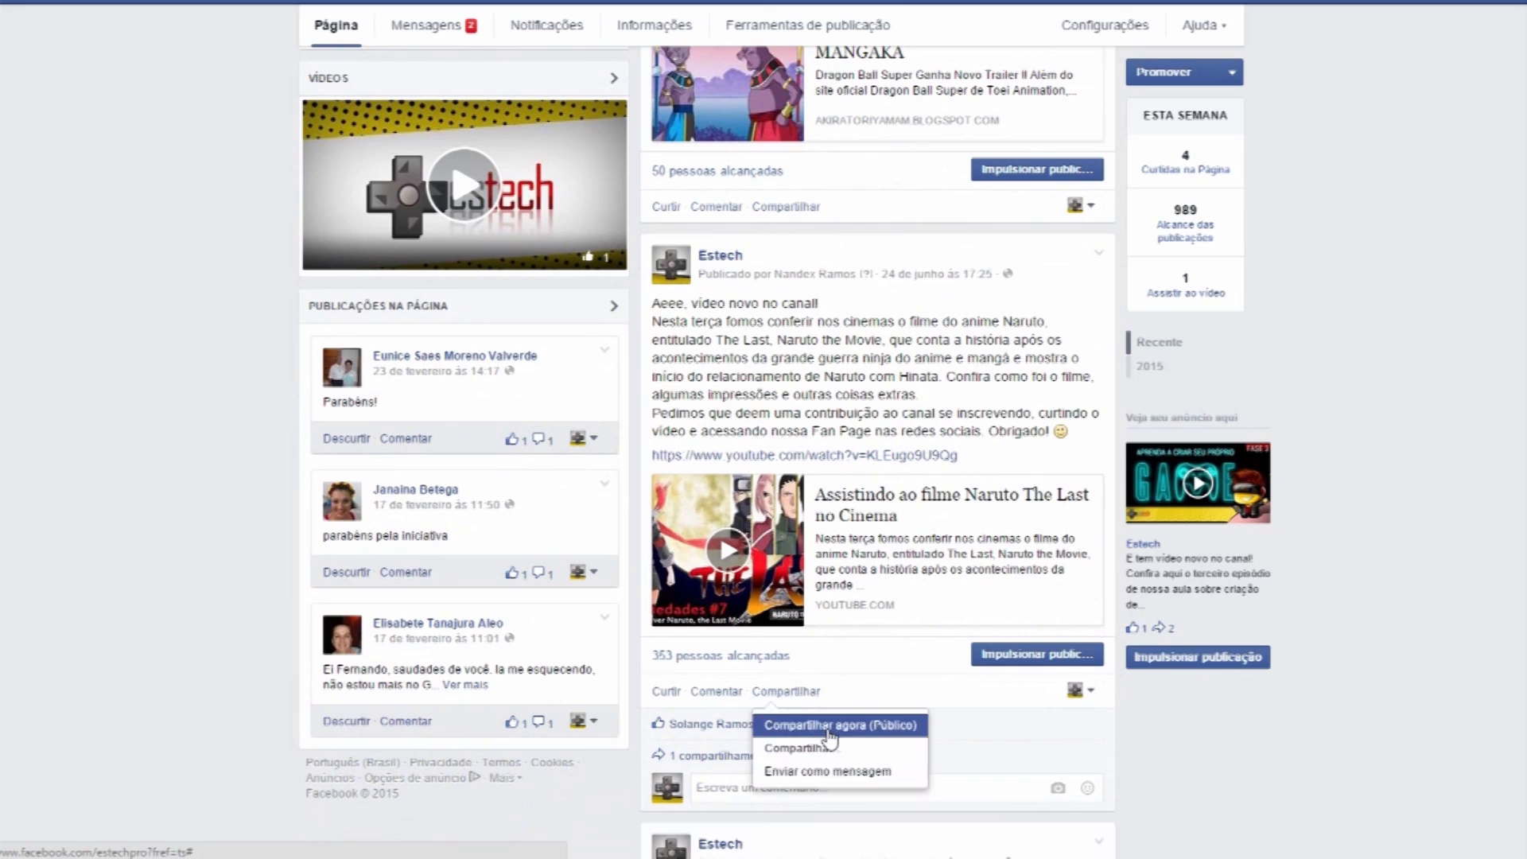